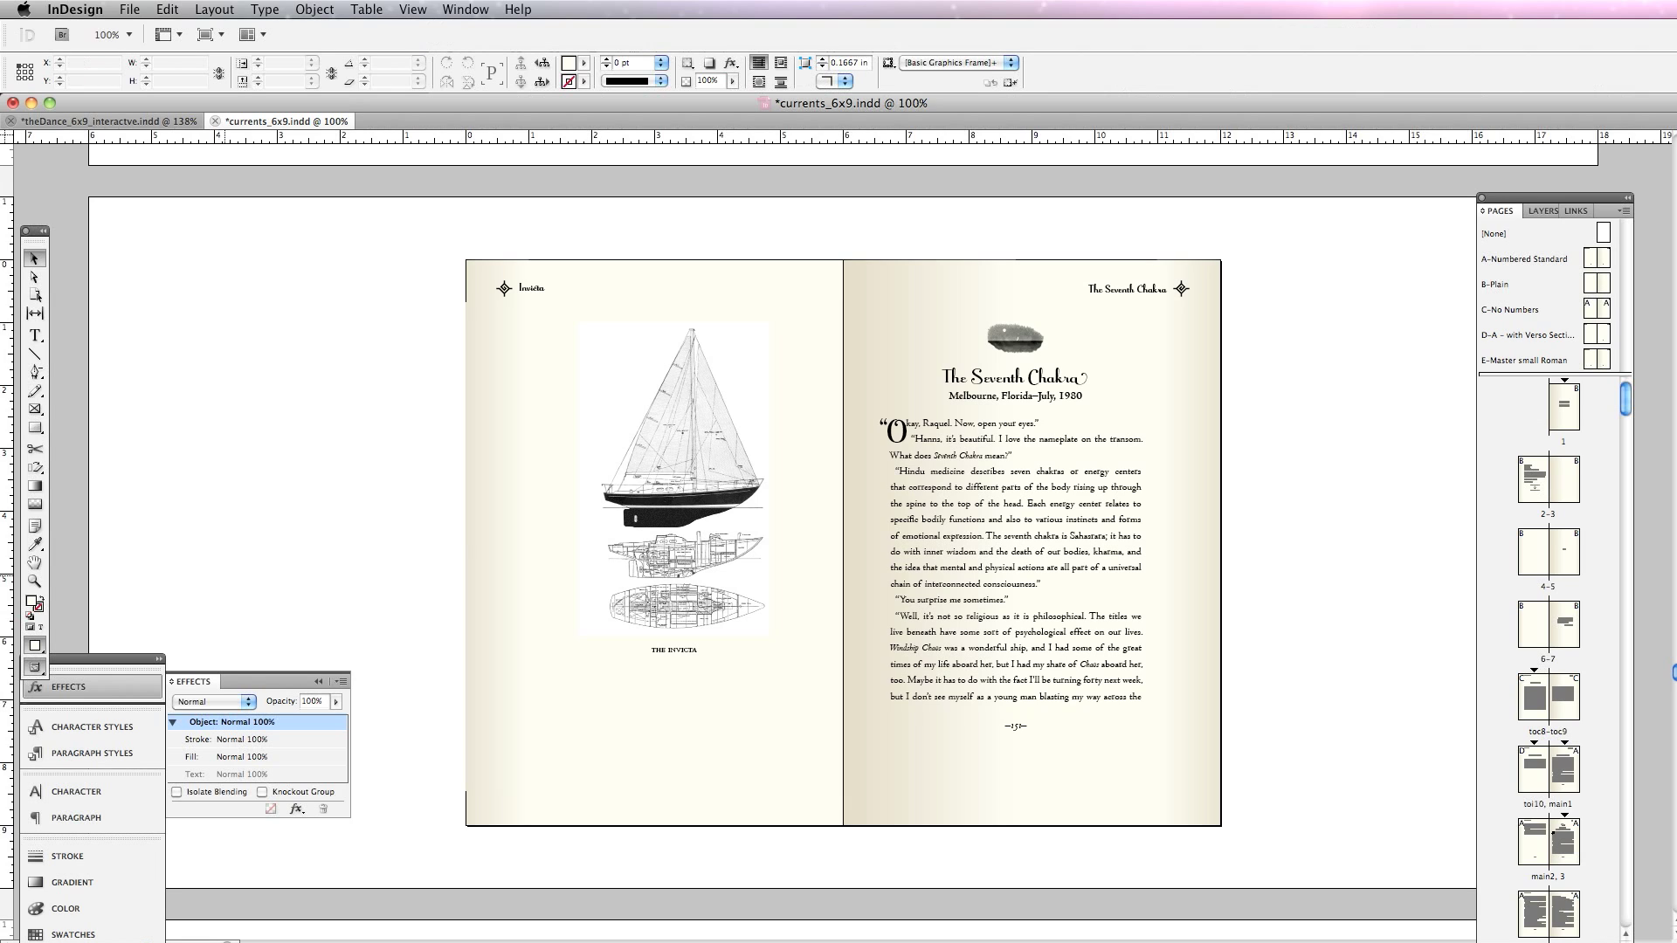
# Step: Set the blending mode of the sailboat drawing on the page facing The Seventh Chakra to Multiply and deselect it
pyautogui.click(673, 479)
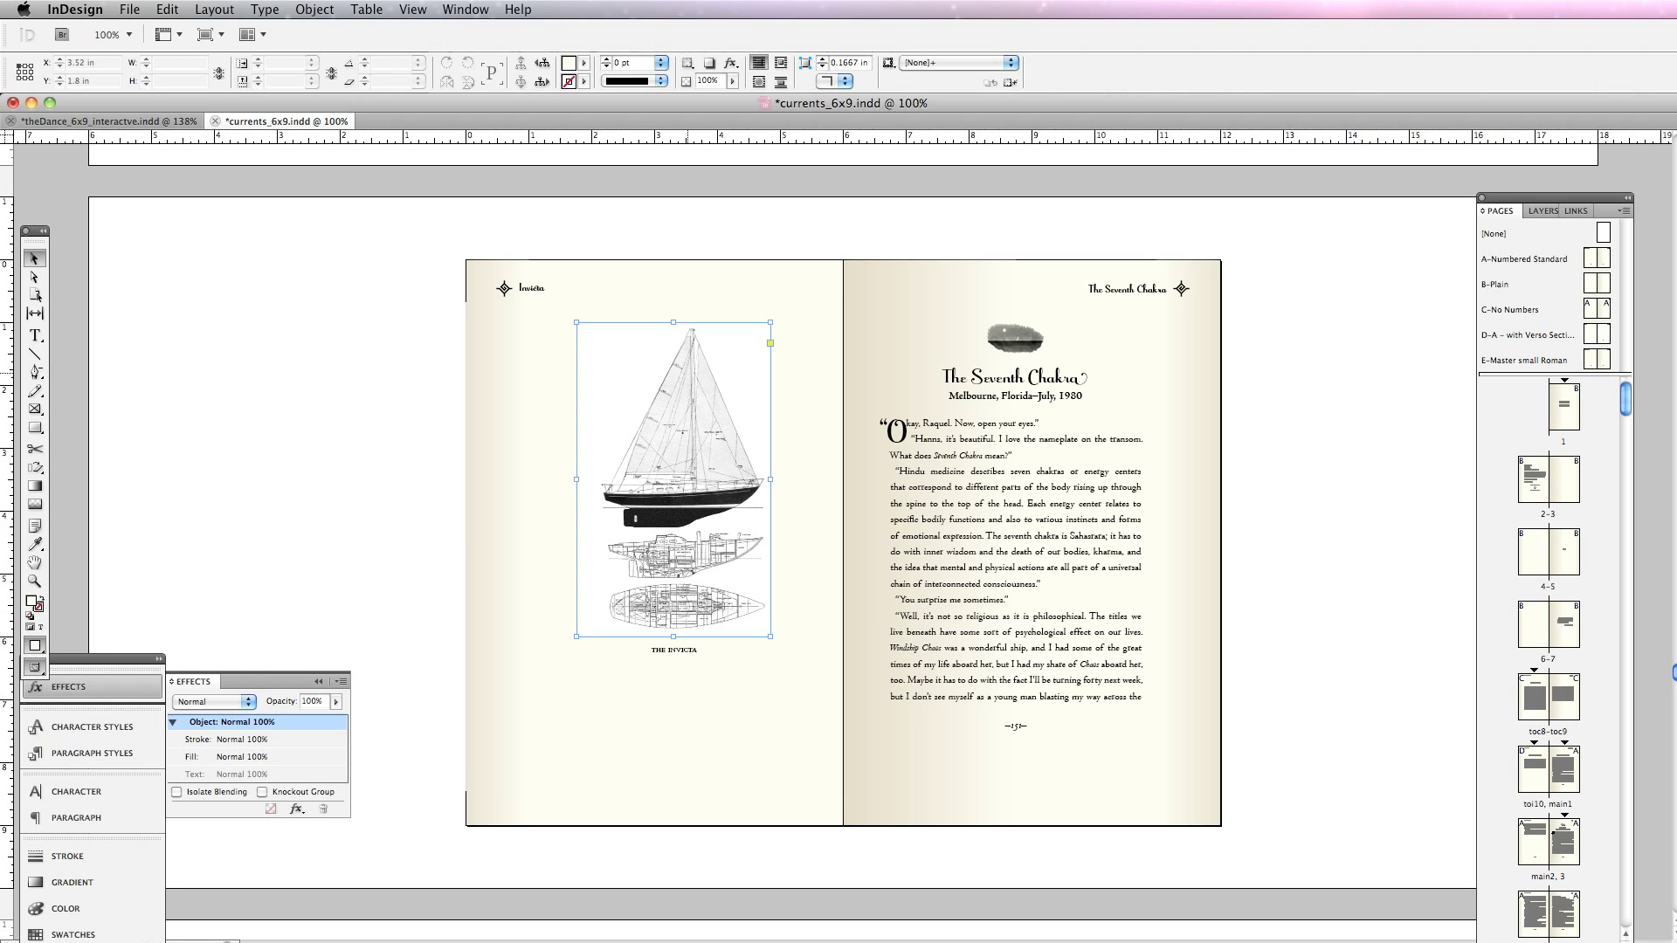
pyautogui.click(213, 701)
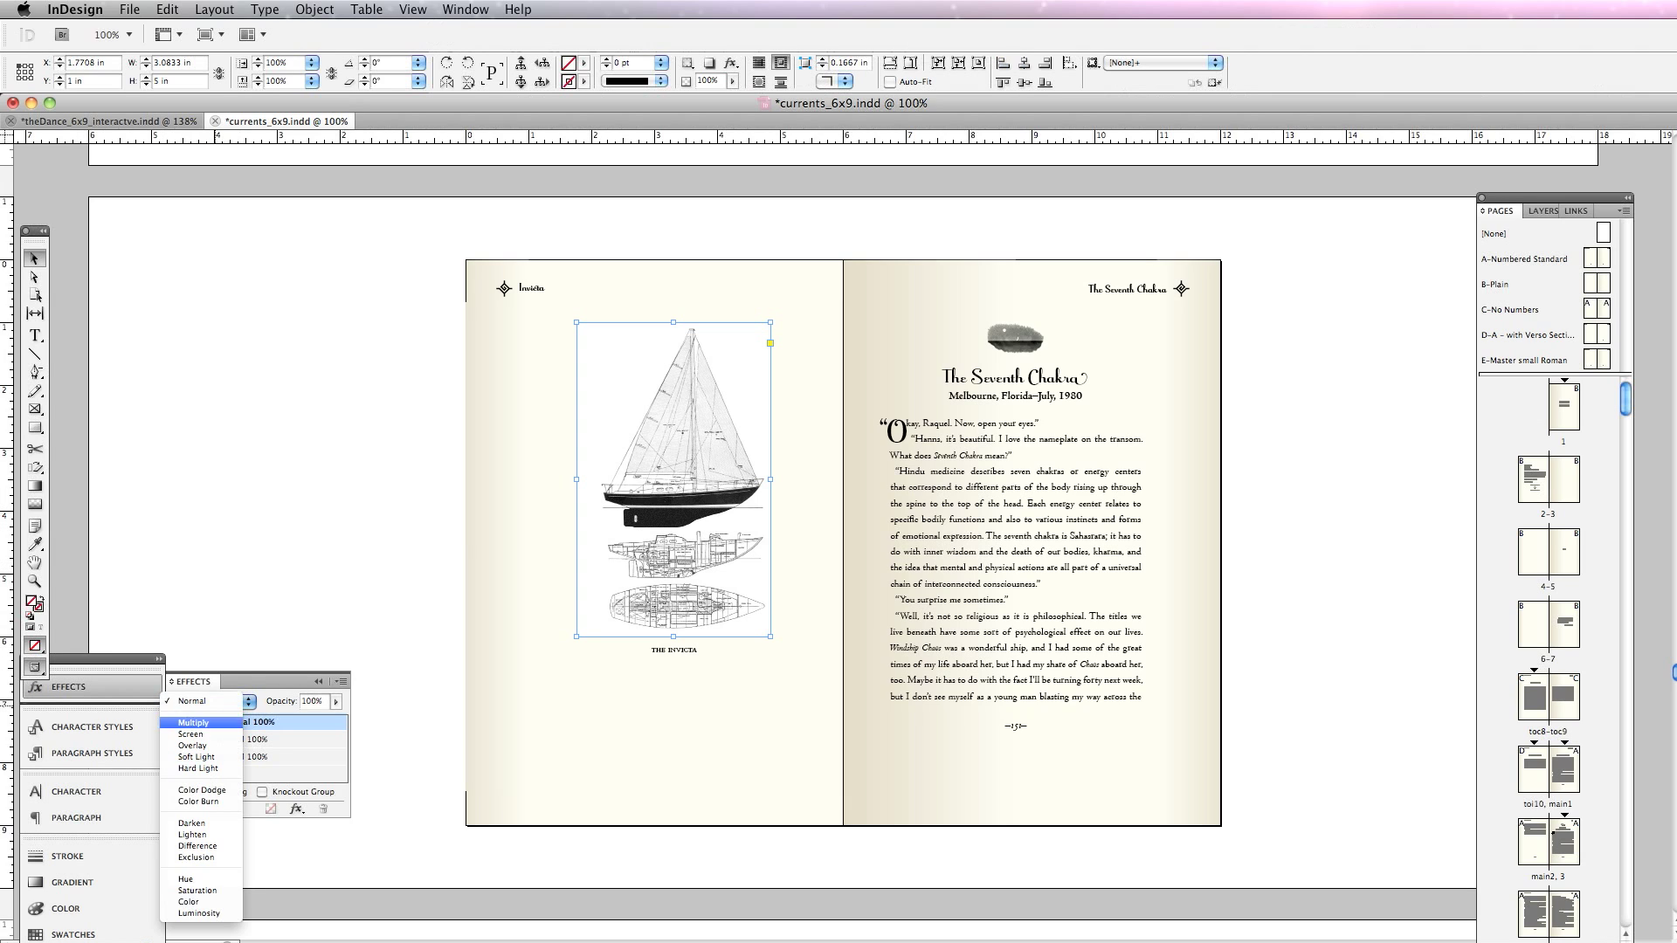
pyautogui.click(209, 722)
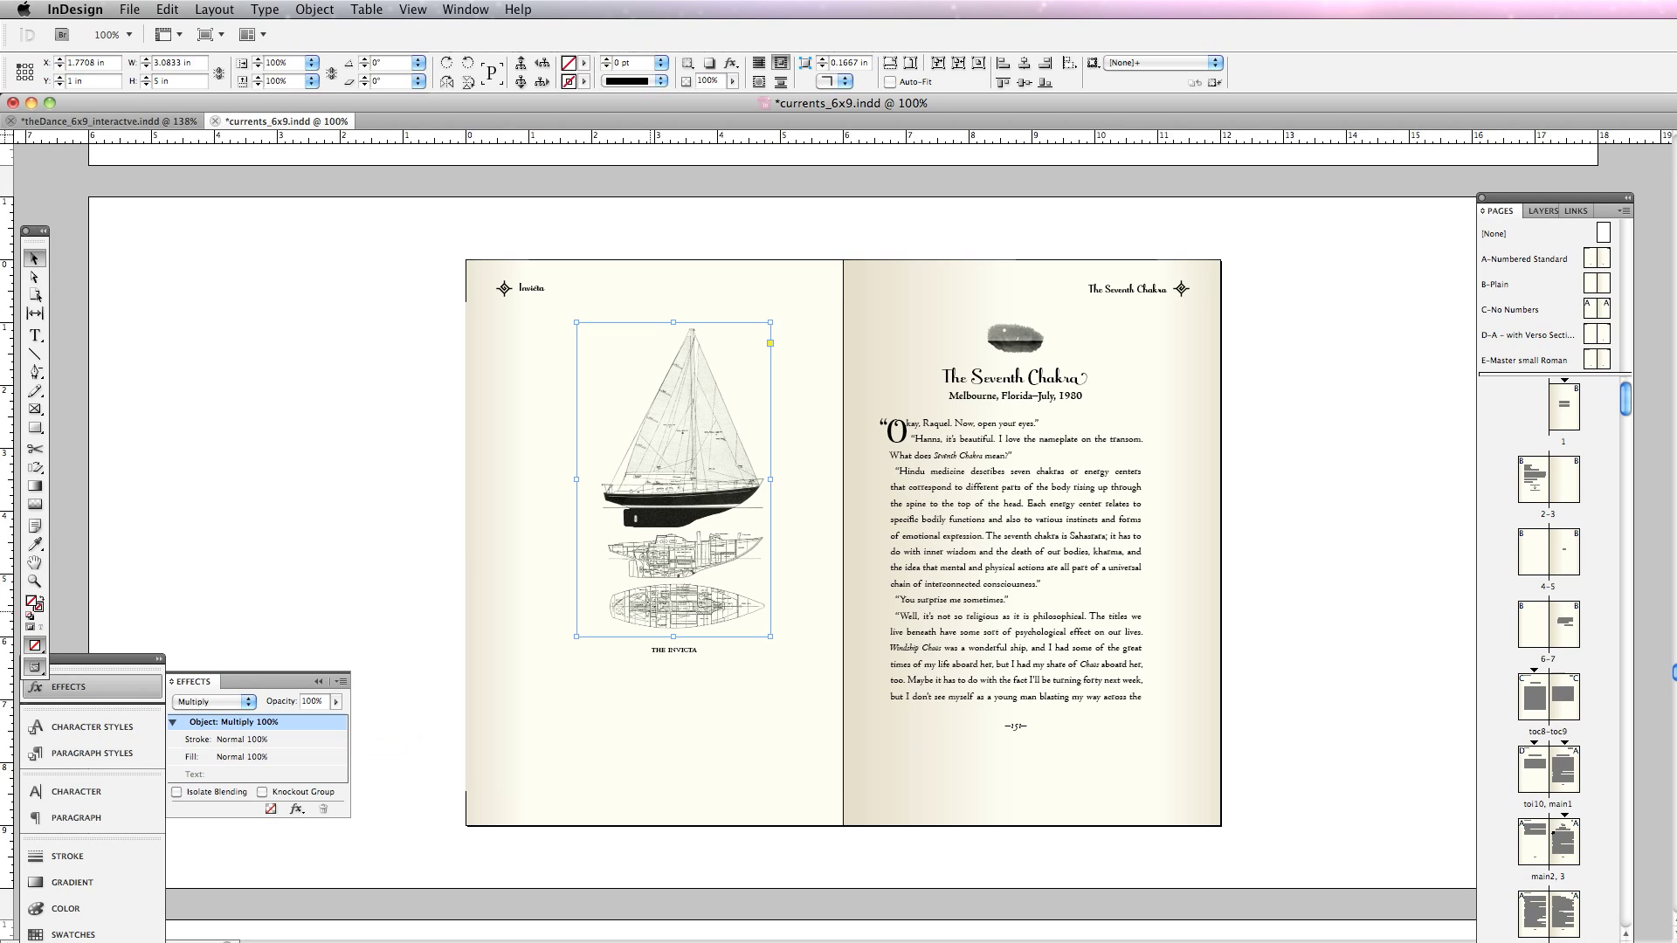
pyautogui.click(1369, 376)
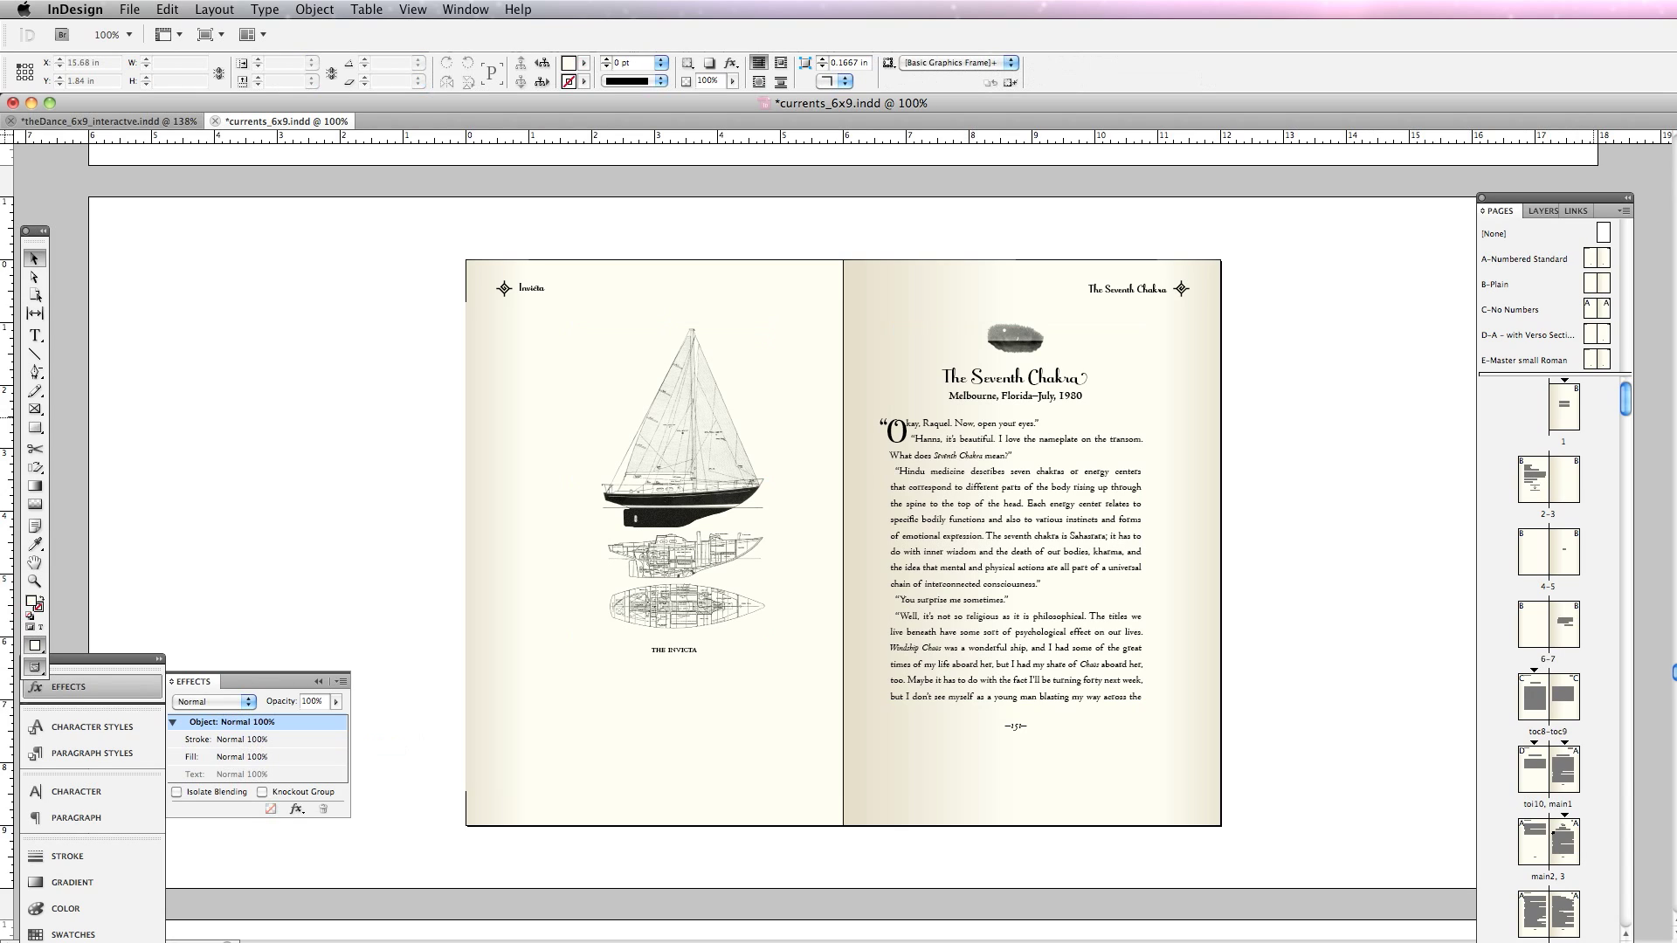
# Step: Try inserting a B-Plain page and a [None] spread ahead of the title page, and undo both insertions
pyautogui.doubleClick(1563, 410)
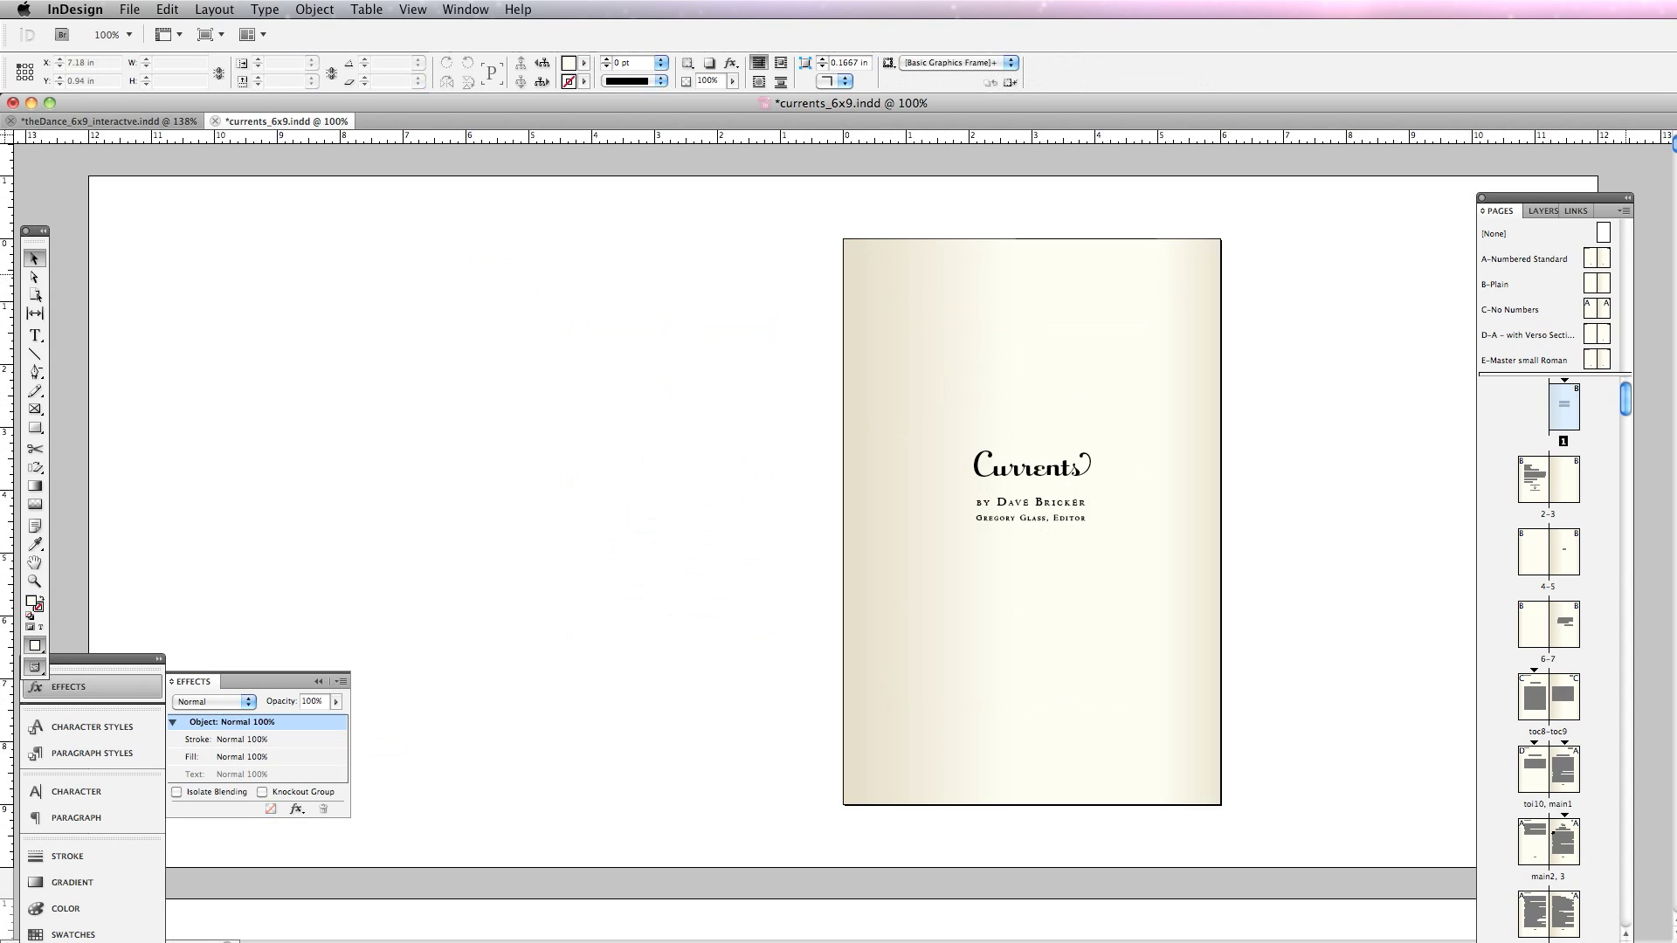
pyautogui.moveTo(1604, 284); pyautogui.dragTo(1548, 404)
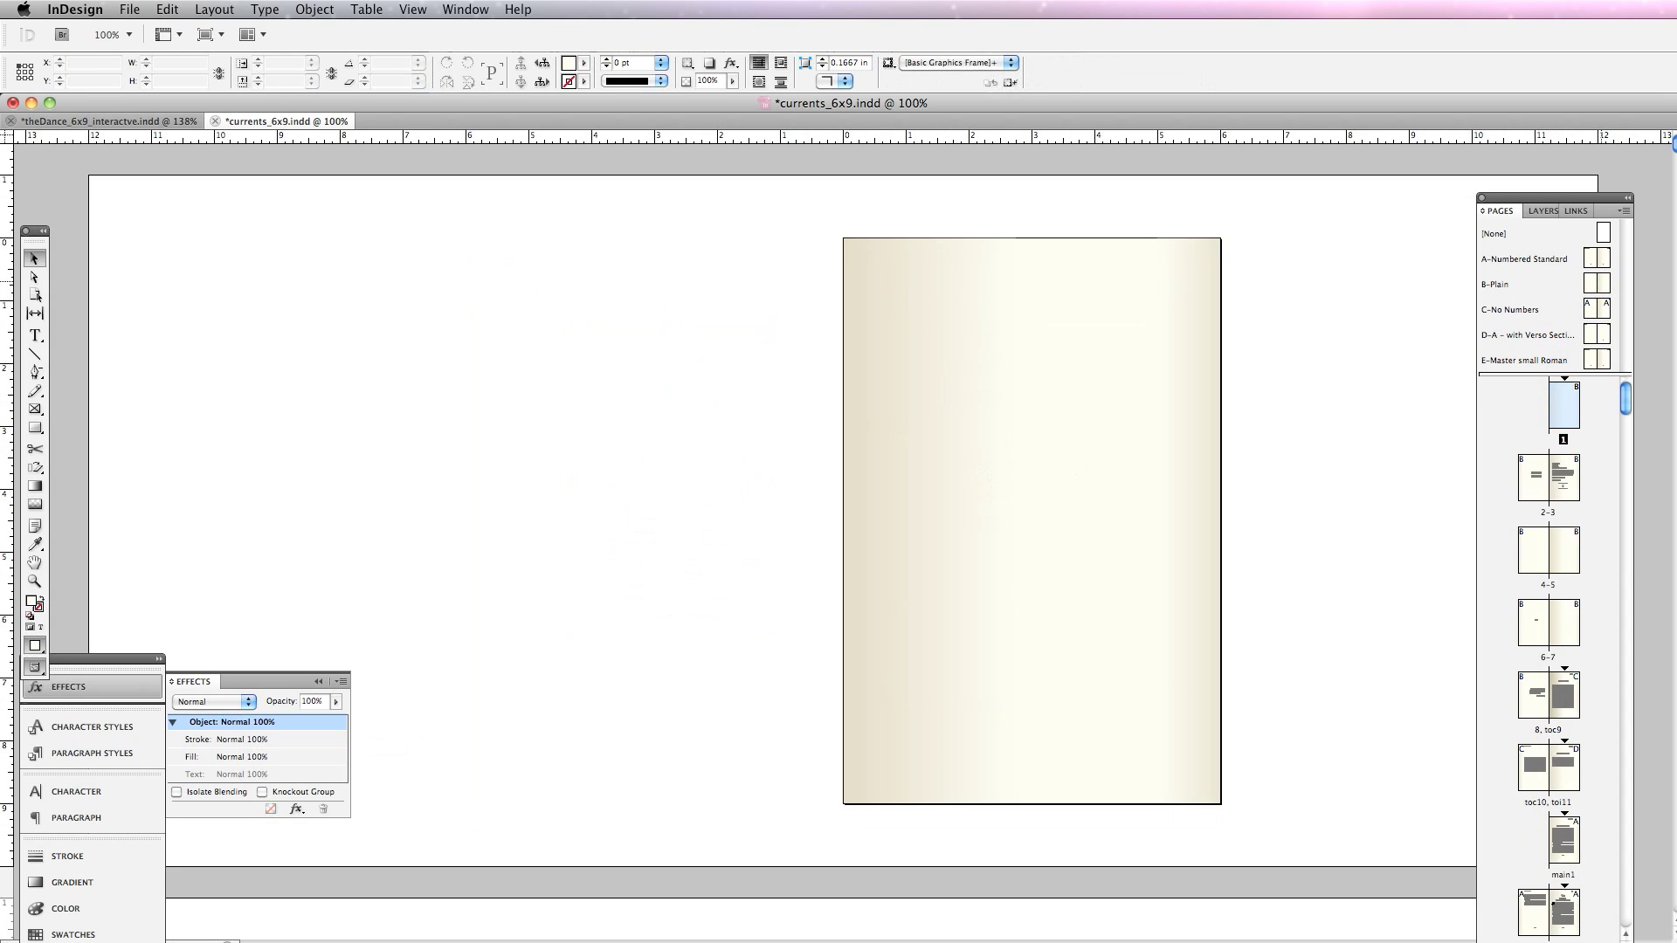
pyautogui.doubleClick(1535, 476)
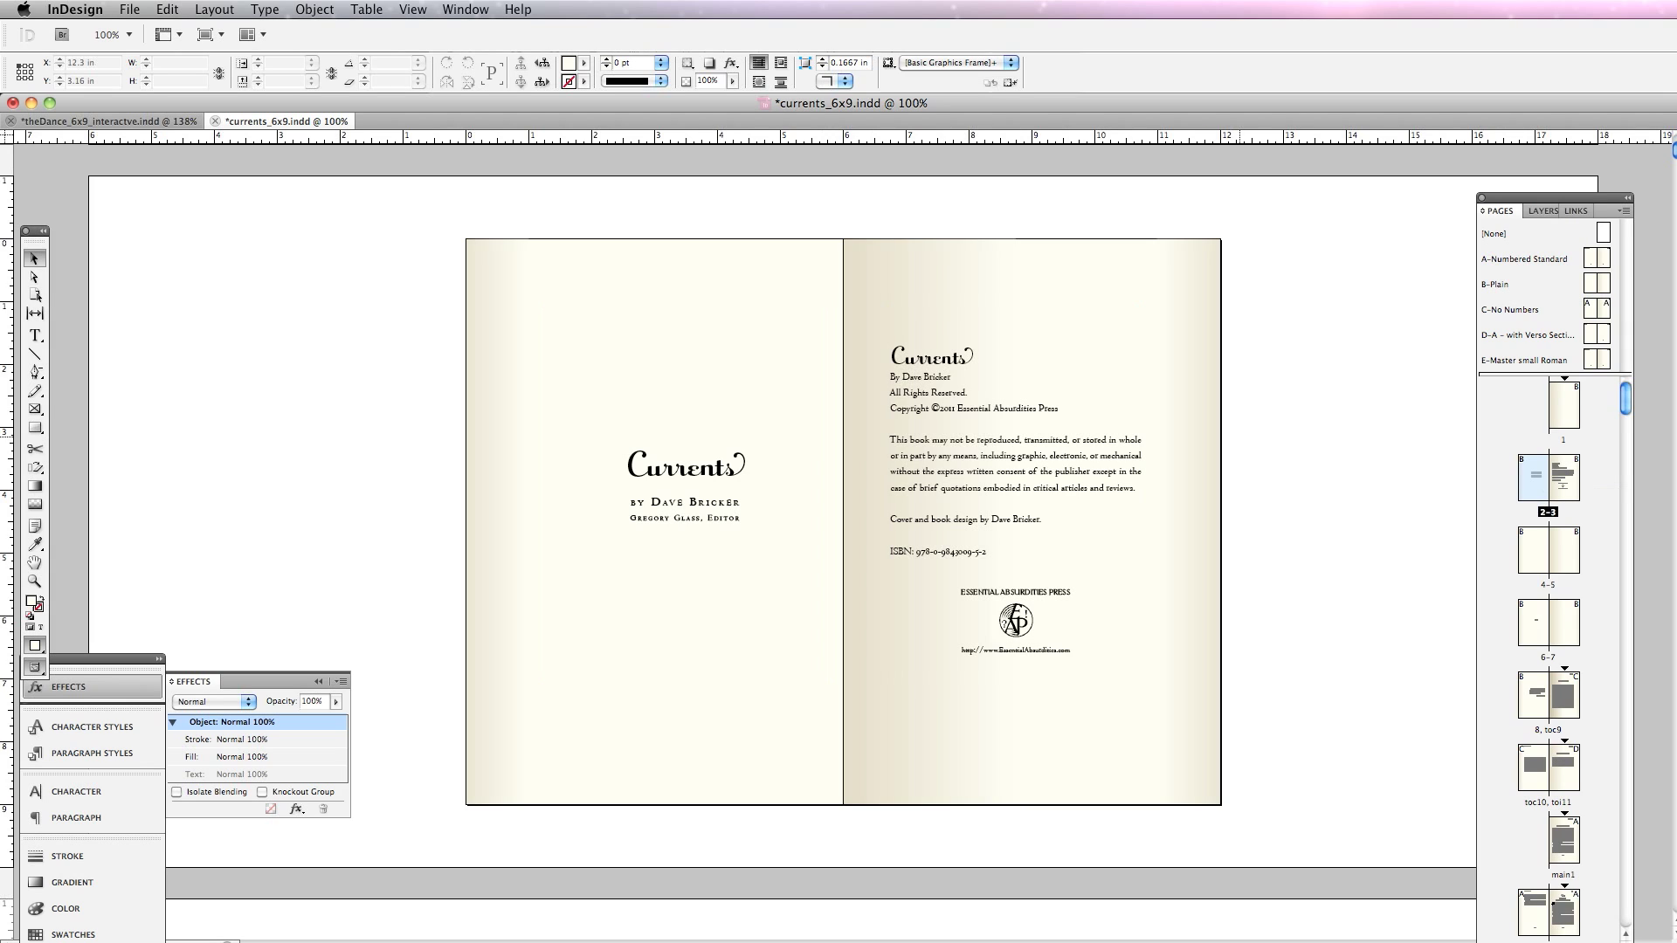
pyautogui.press('super+z')
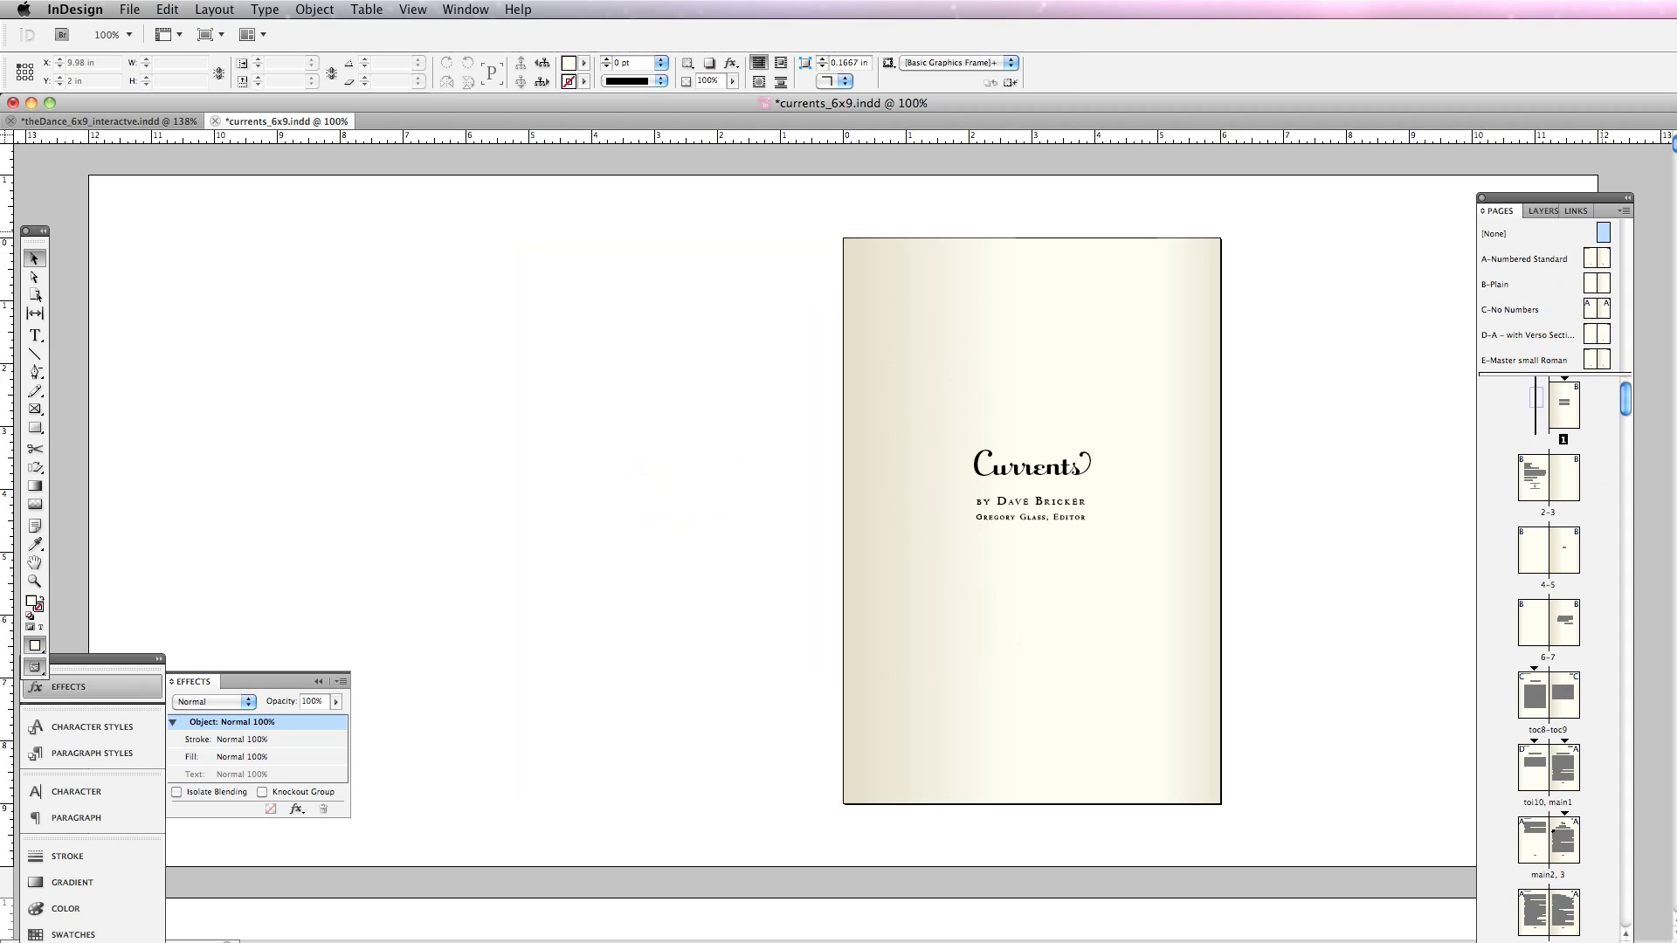
pyautogui.press('super+shift+z')
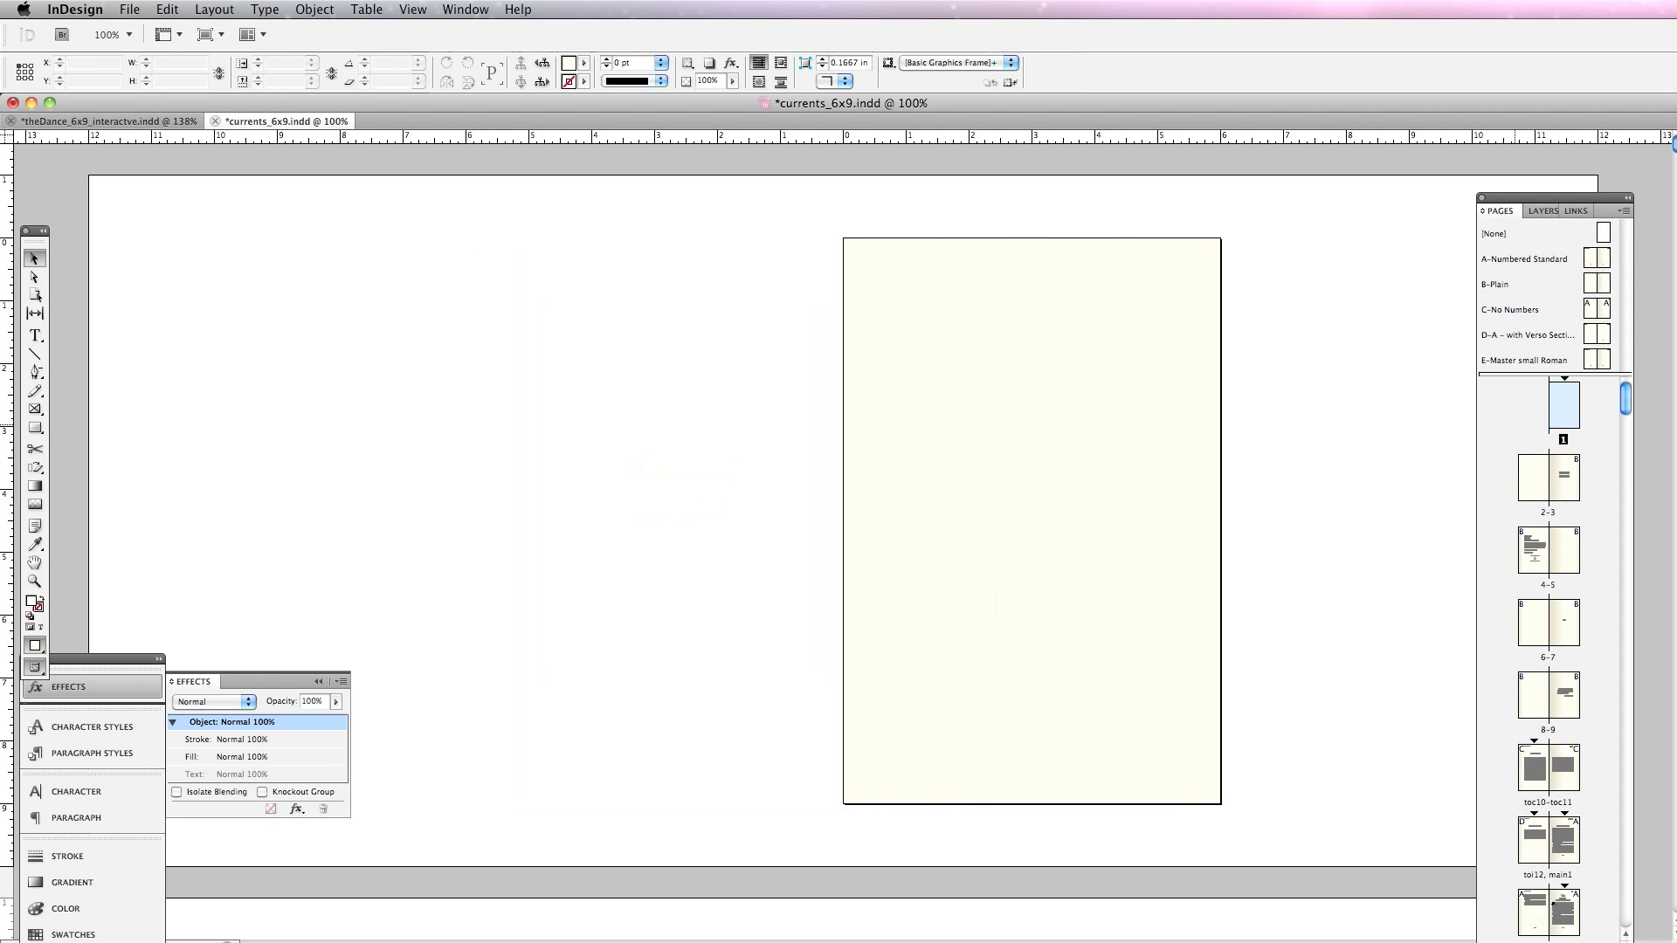
pyautogui.press('super+z')
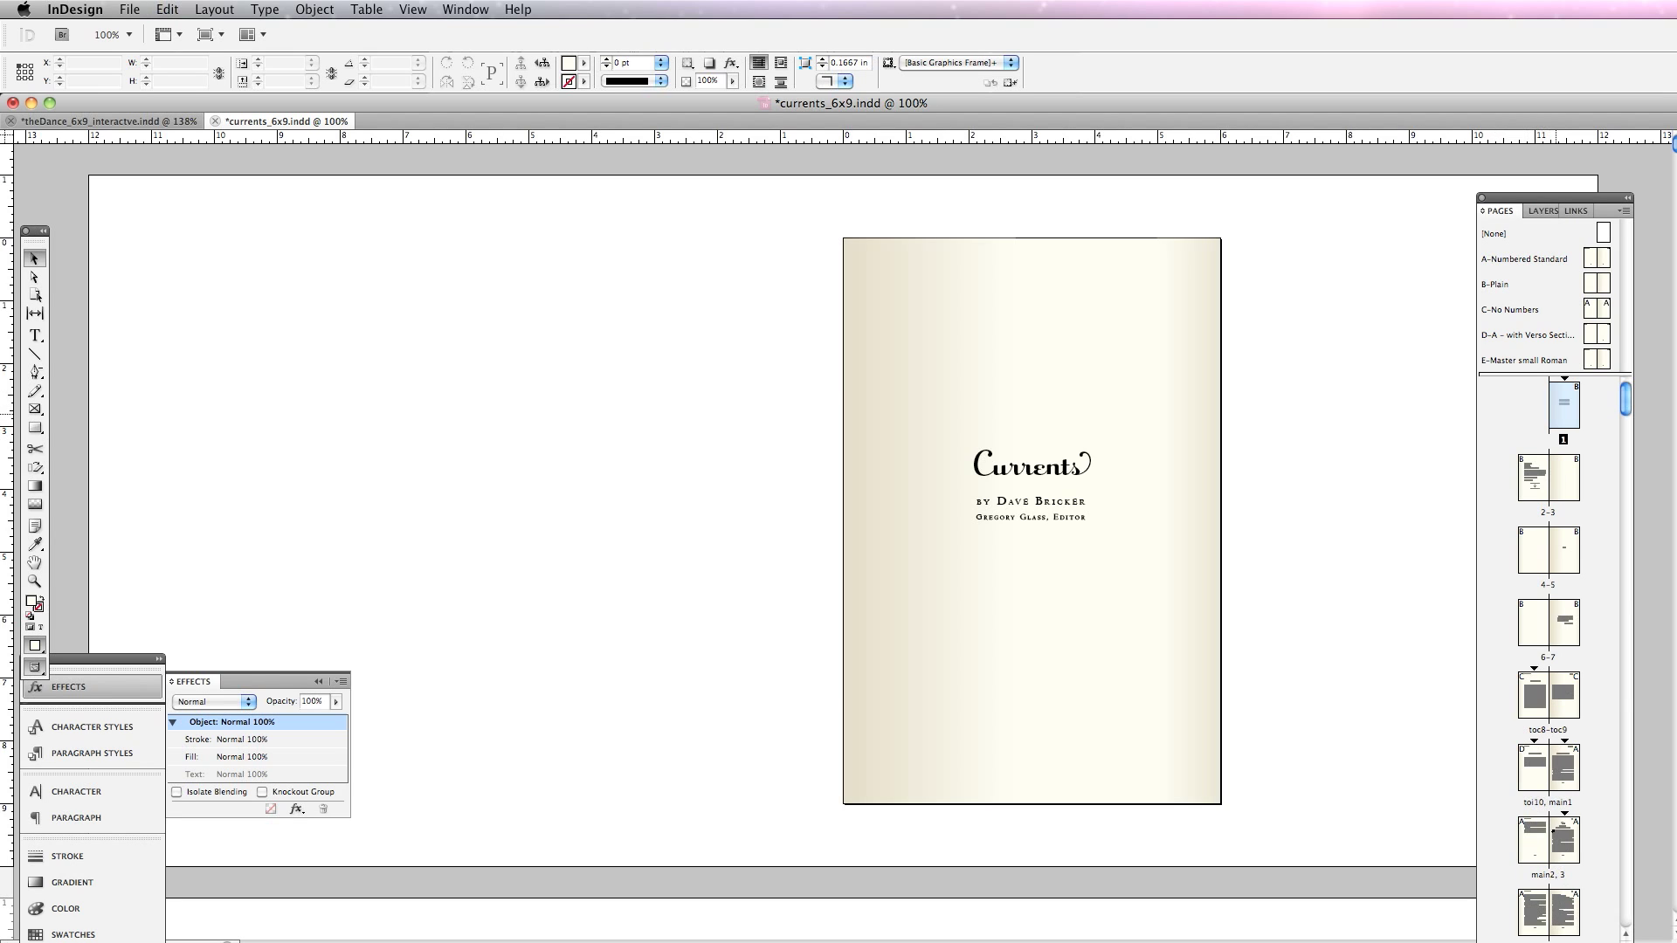
# Step: Turn off Allow Document Pages to Shuffle and Allow Selected Spread to Shuffle for the title page
pyautogui.rightClick(1558, 417)
pyautogui.press('Escape')
pyautogui.moveTo(1549, 198); pyautogui.dragTo(1324, 70)
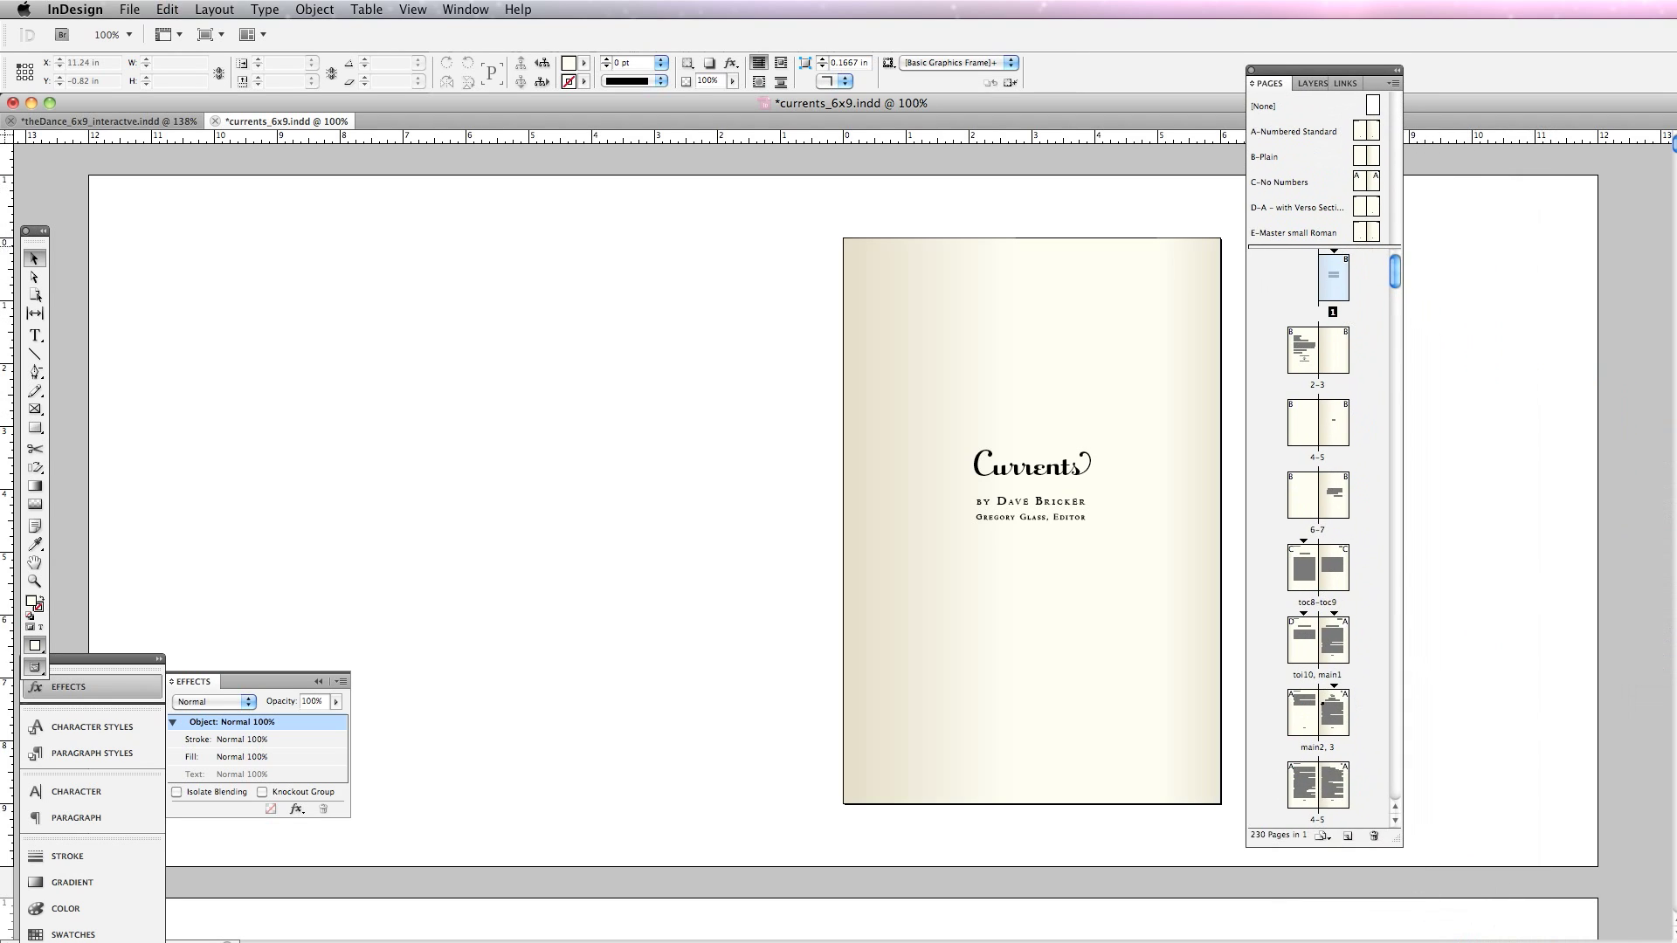
pyautogui.rightClick(1324, 281)
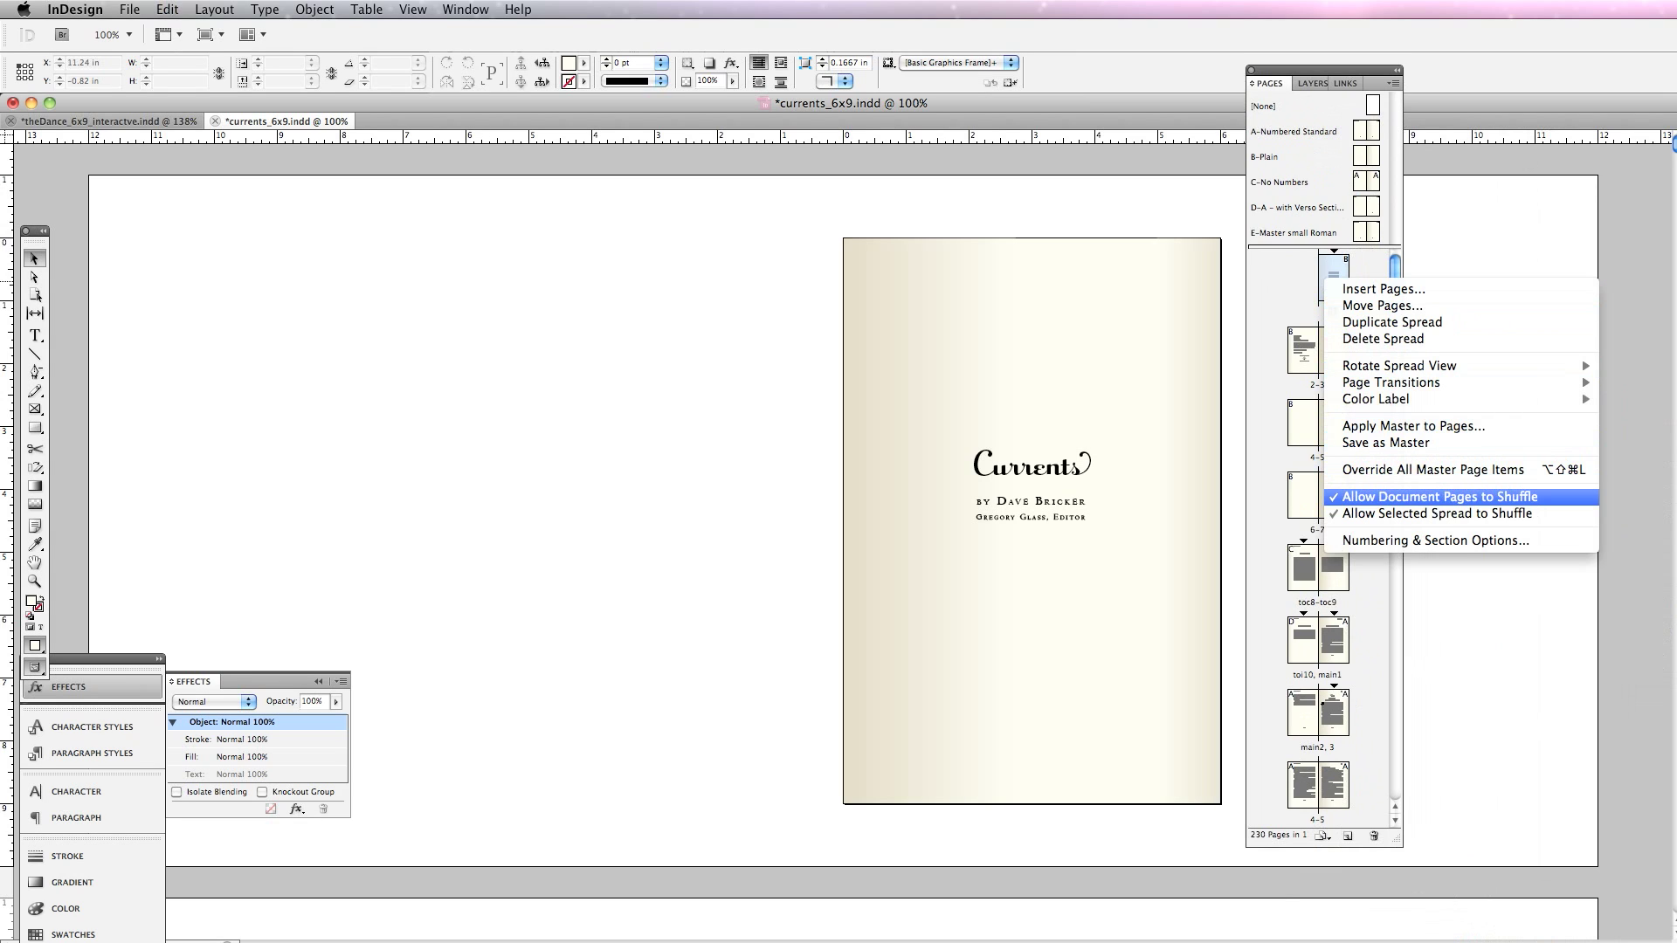
pyautogui.click(1439, 496)
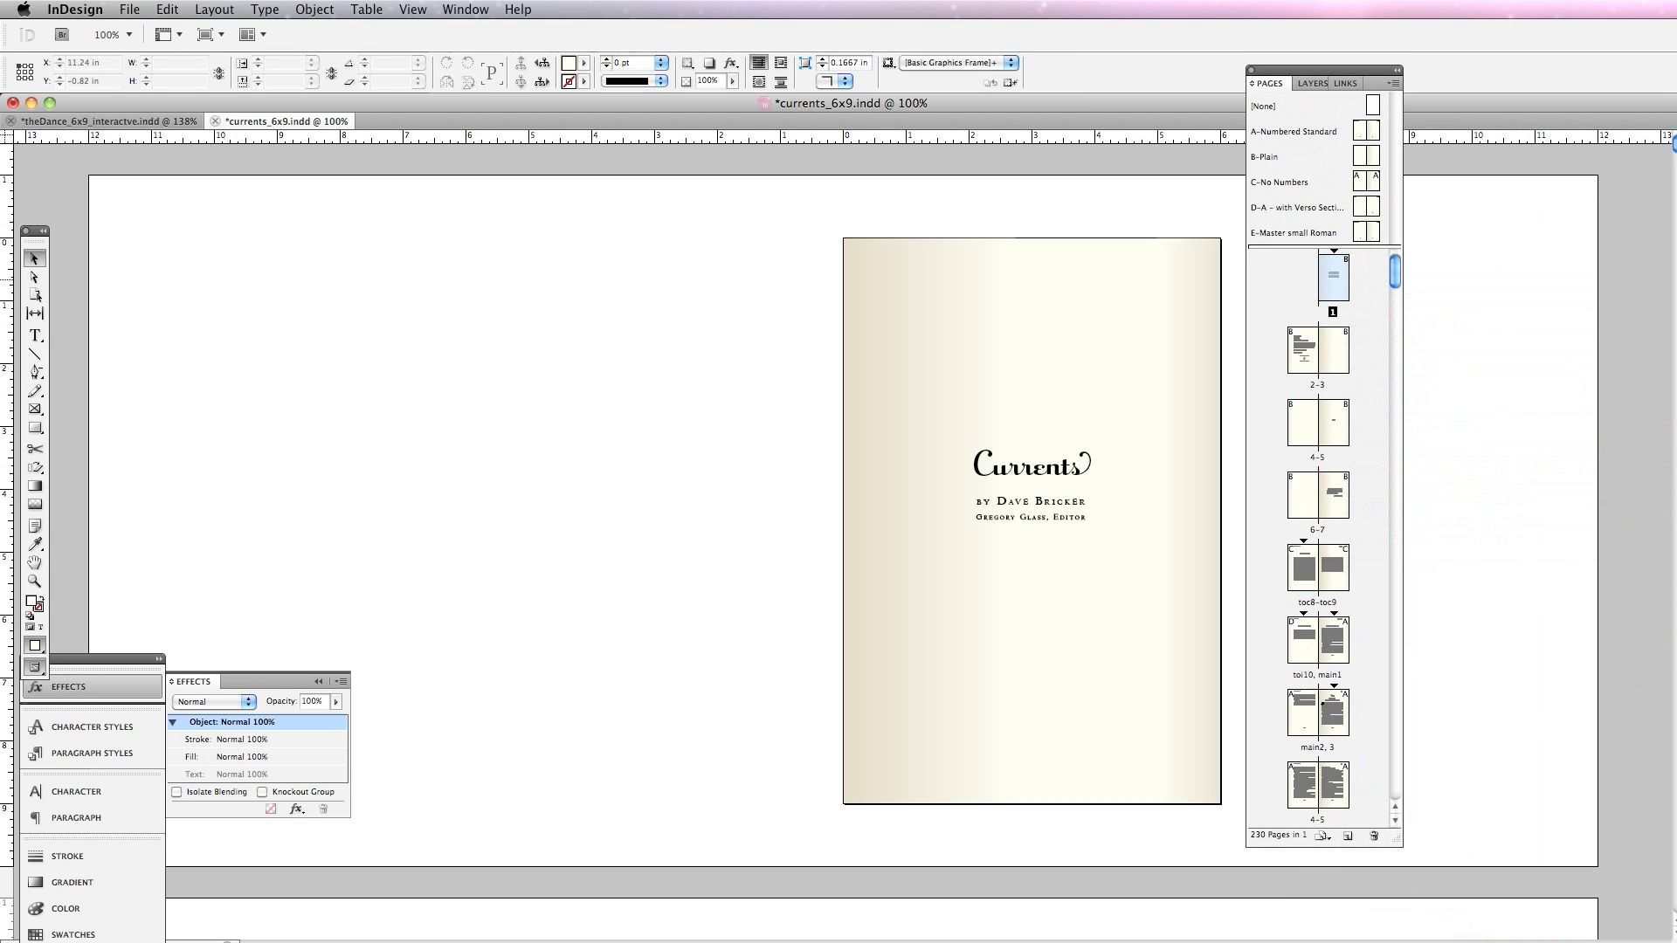
pyautogui.rightClick(1333, 277)
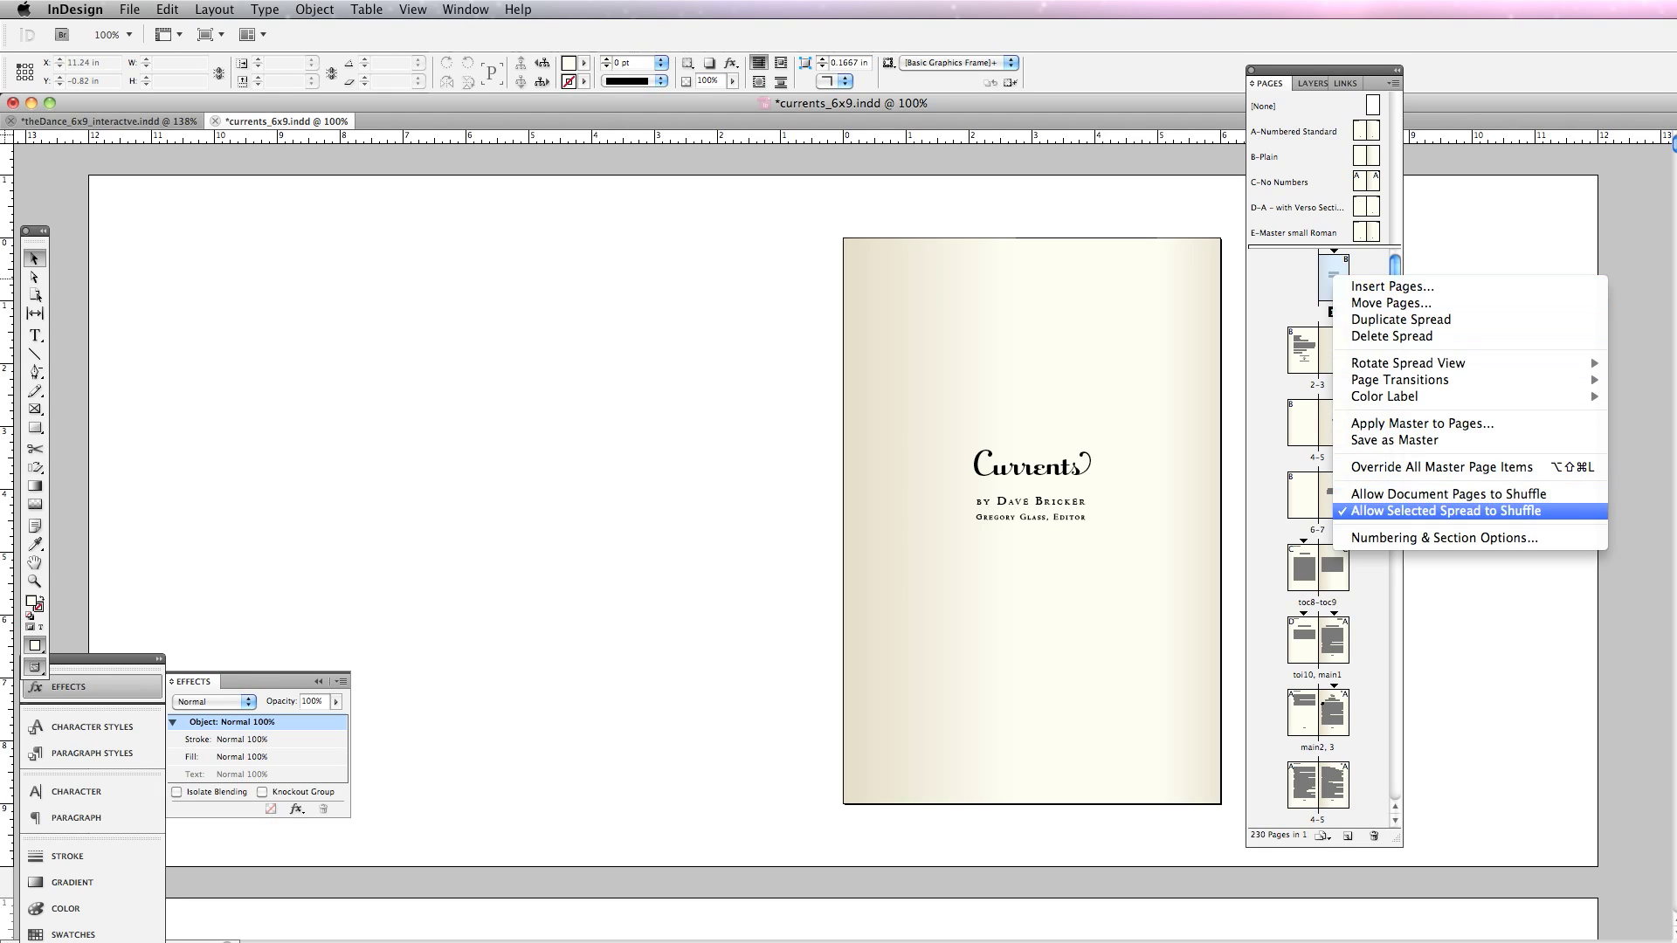
pyautogui.click(1446, 511)
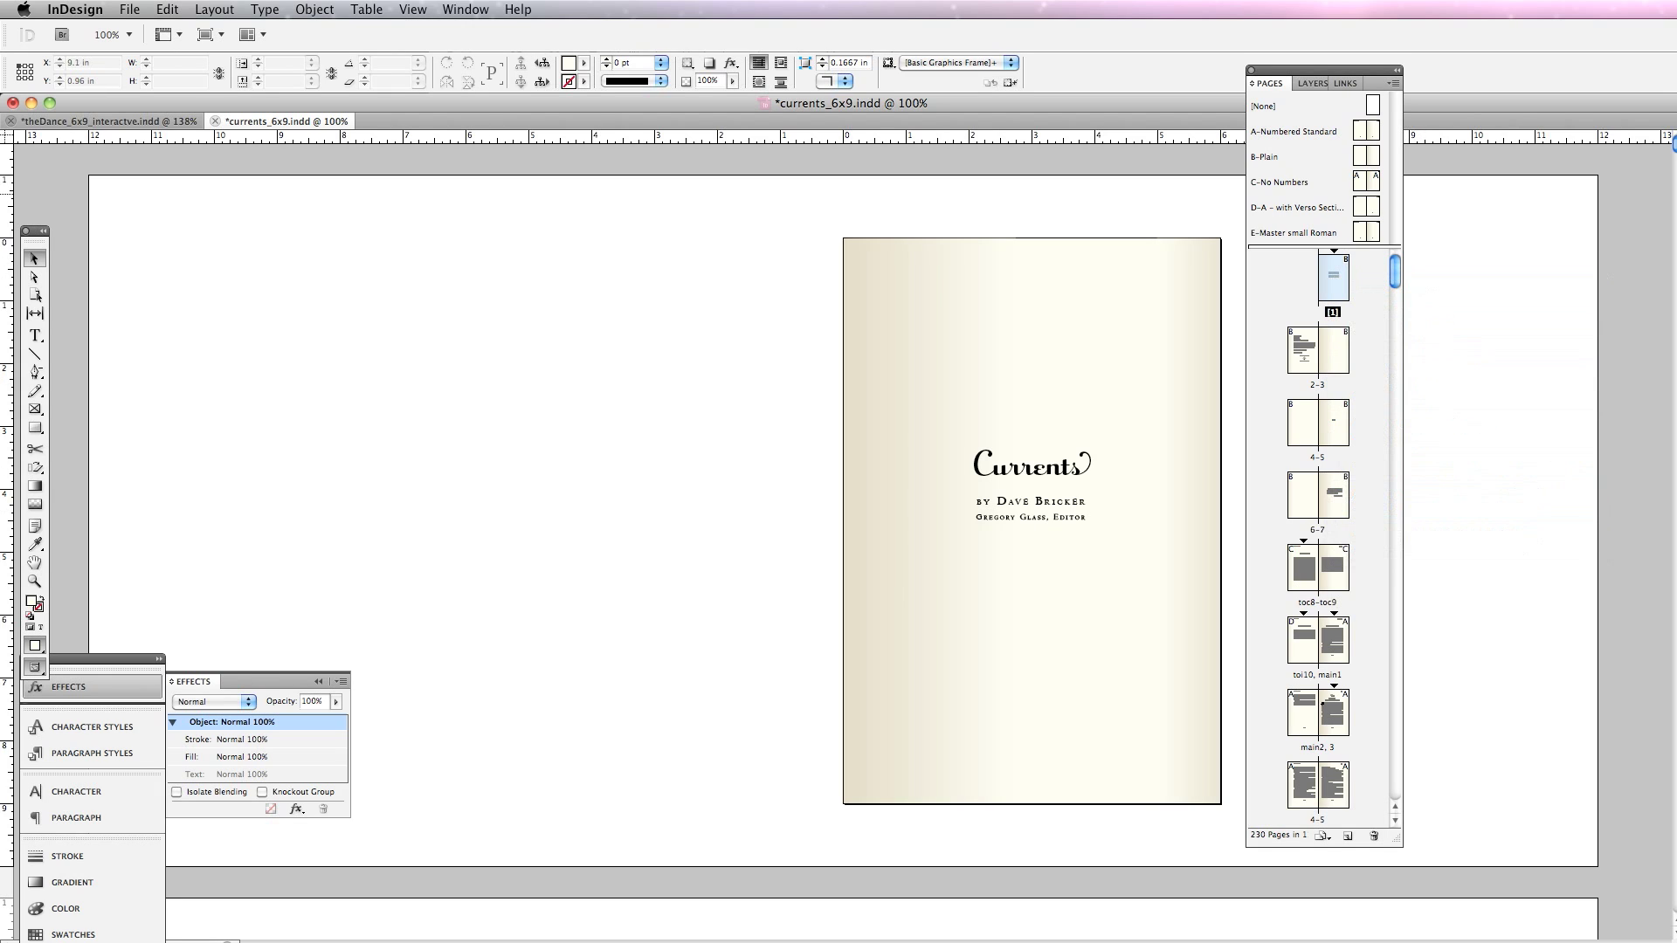
# Step: Add a B-Plain page facing the title page and insert a [None] two-page spread ahead of it
pyautogui.click(1360, 157)
pyautogui.moveTo(1360, 156); pyautogui.dragTo(1315, 281)
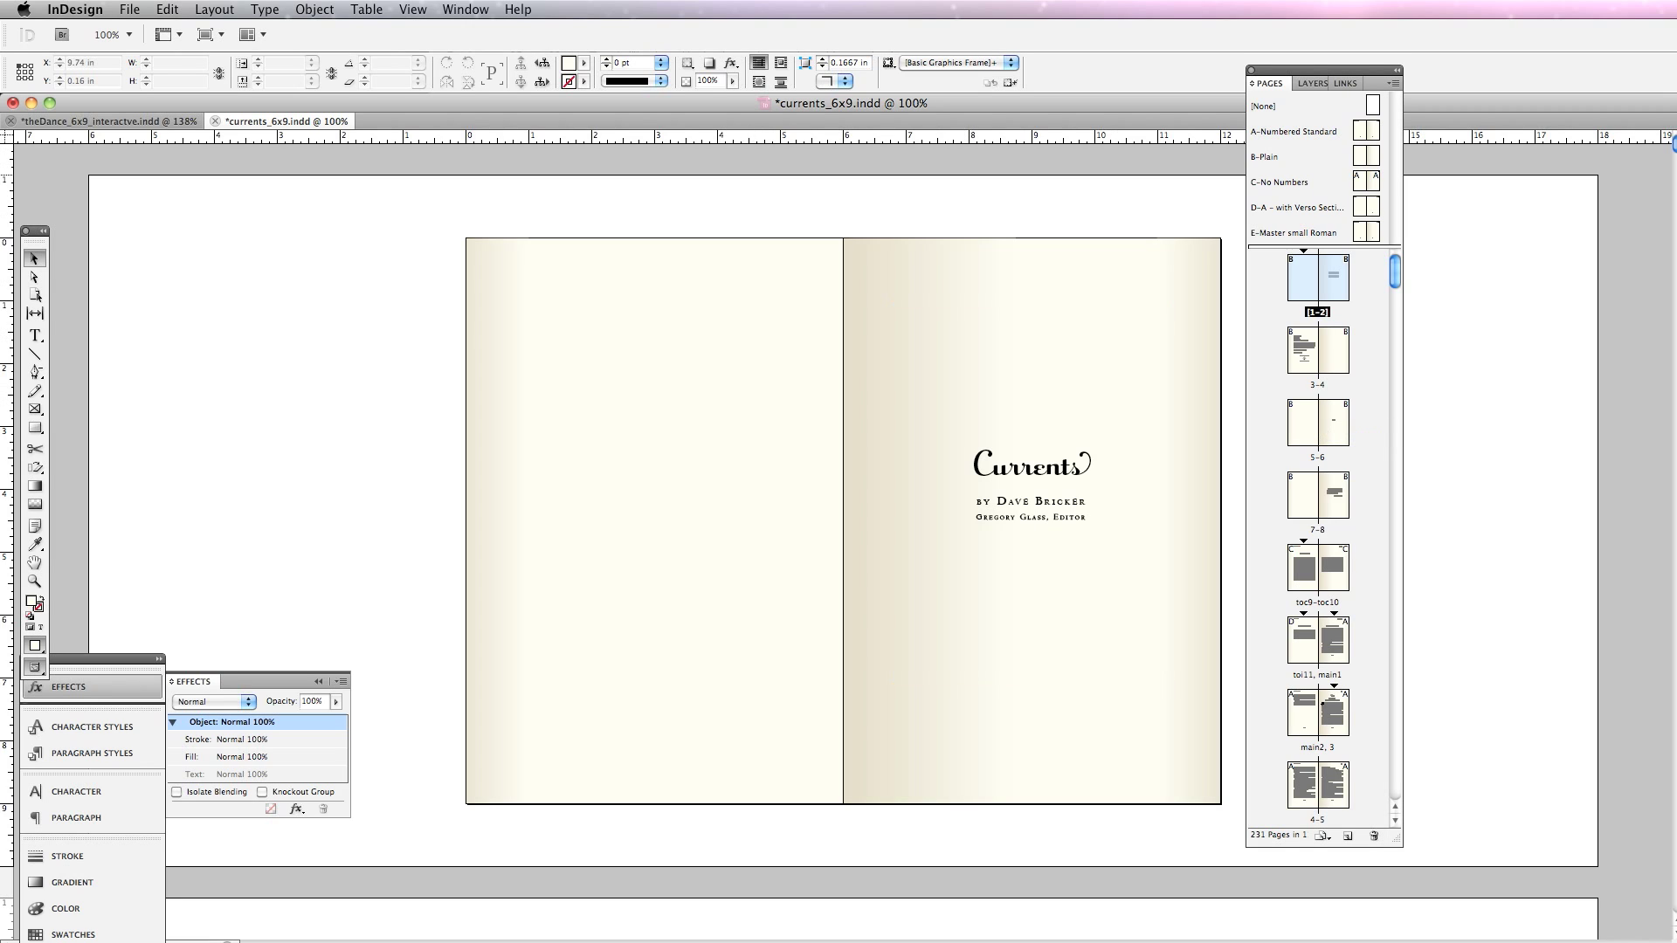
pyautogui.moveTo(1372, 105); pyautogui.dragTo(1284, 263)
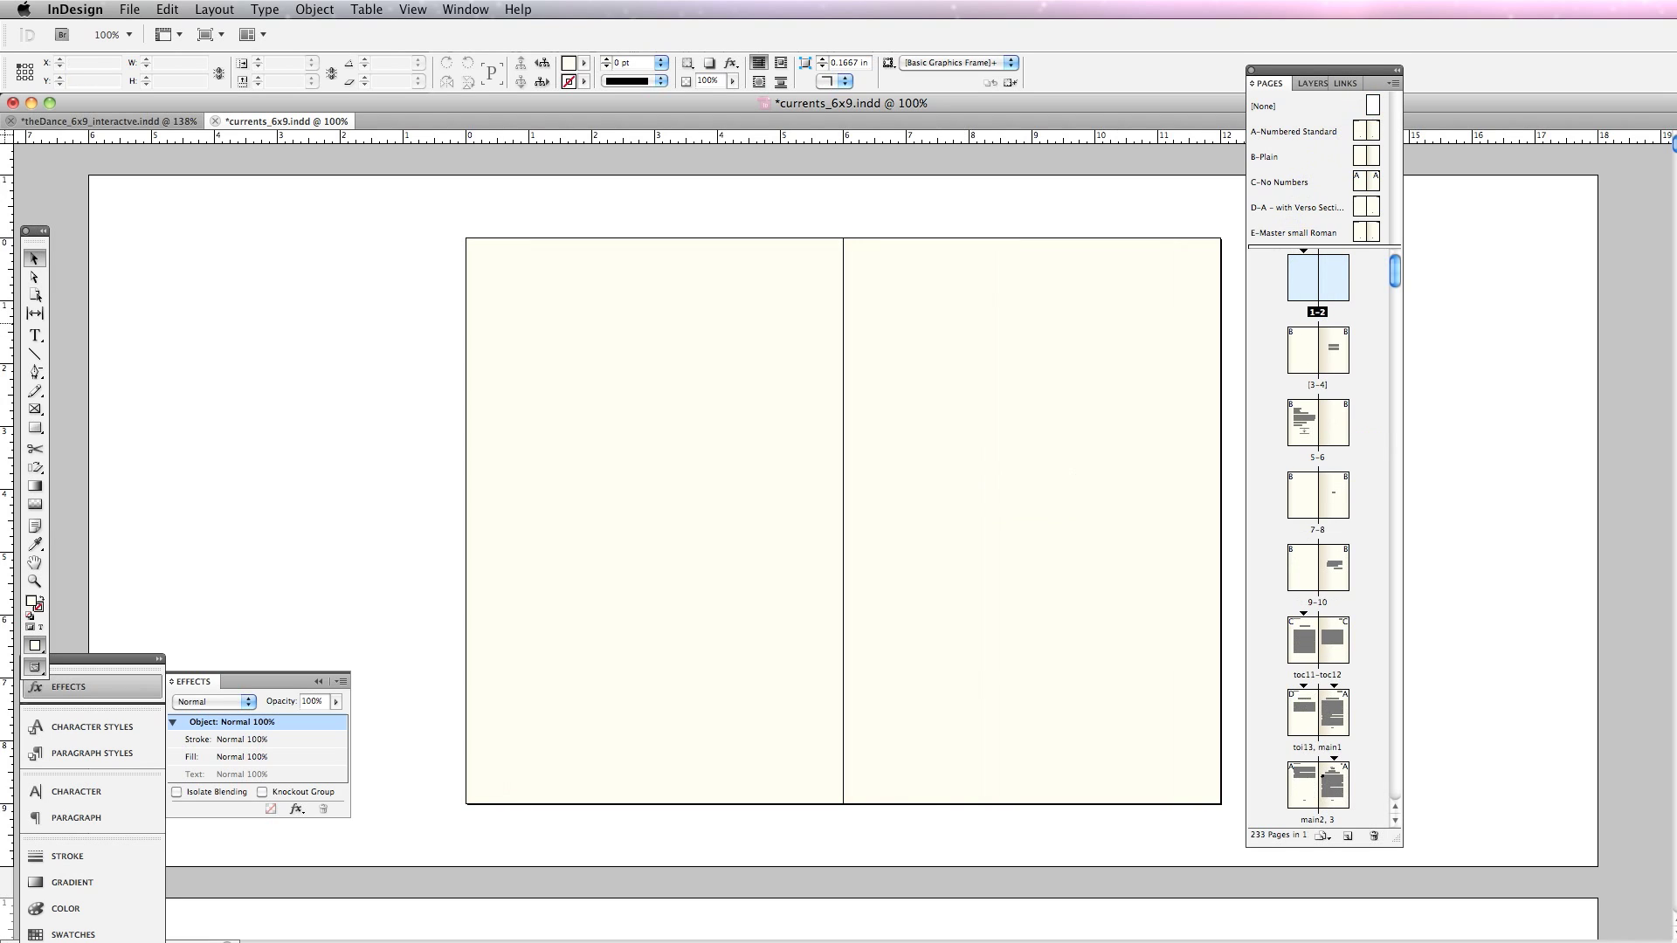
pyautogui.click(1268, 283)
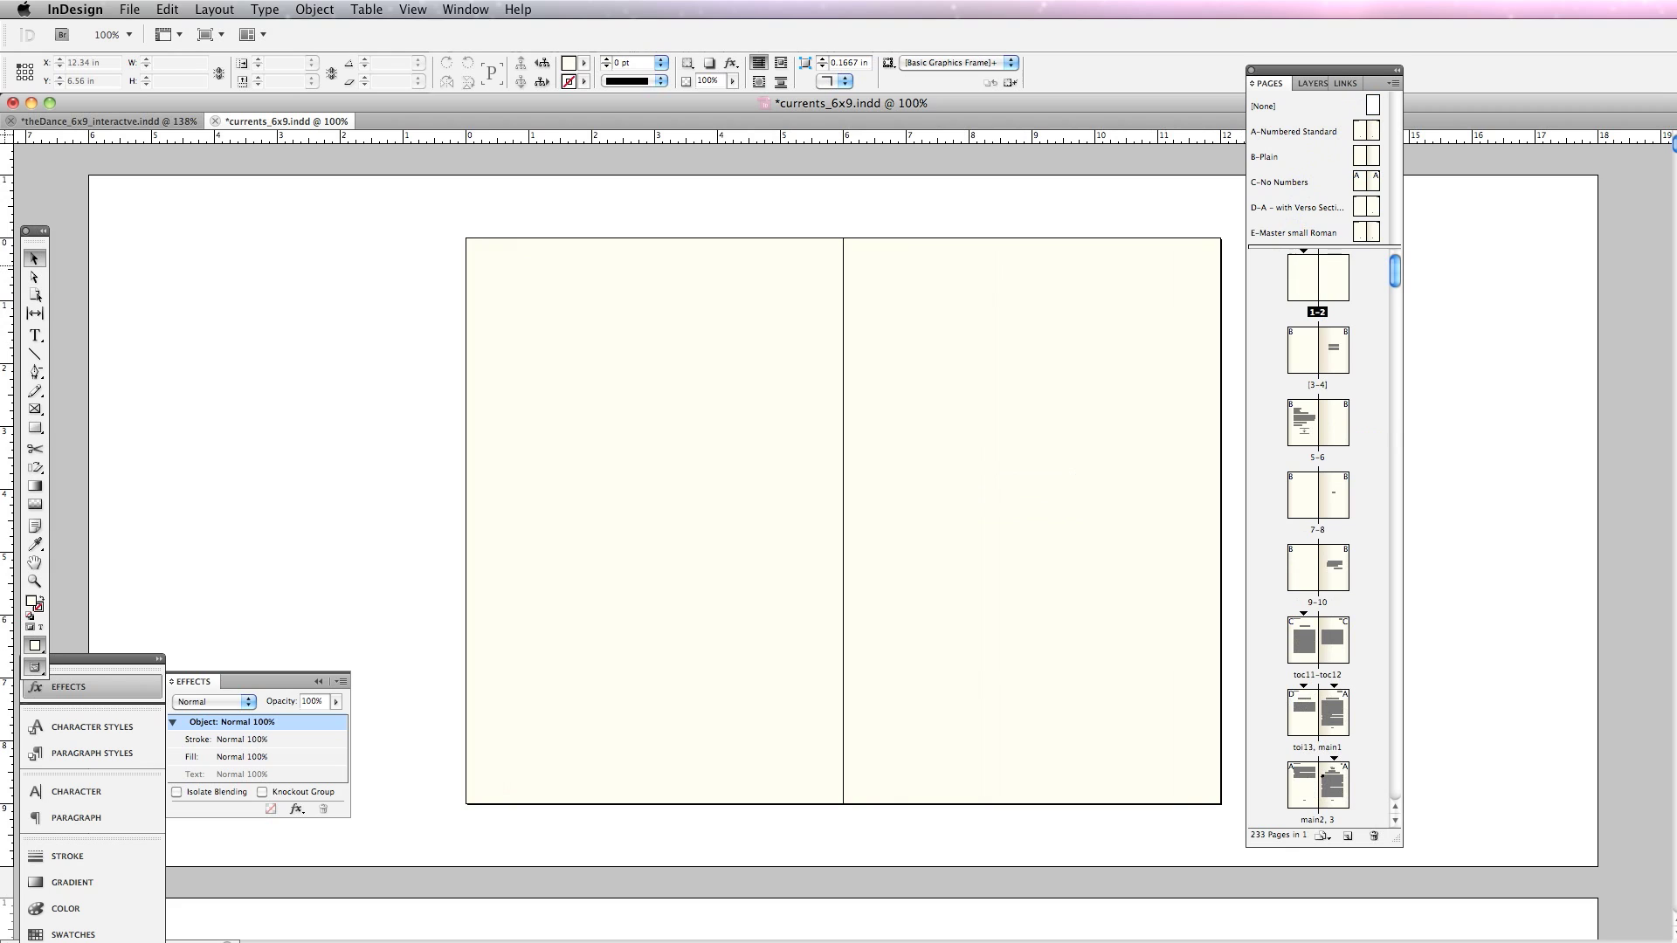
# Step: Try to add a [None] page beside the last page, 220, and undo the added spread
pyautogui.scroll(-20, 1319, 537)
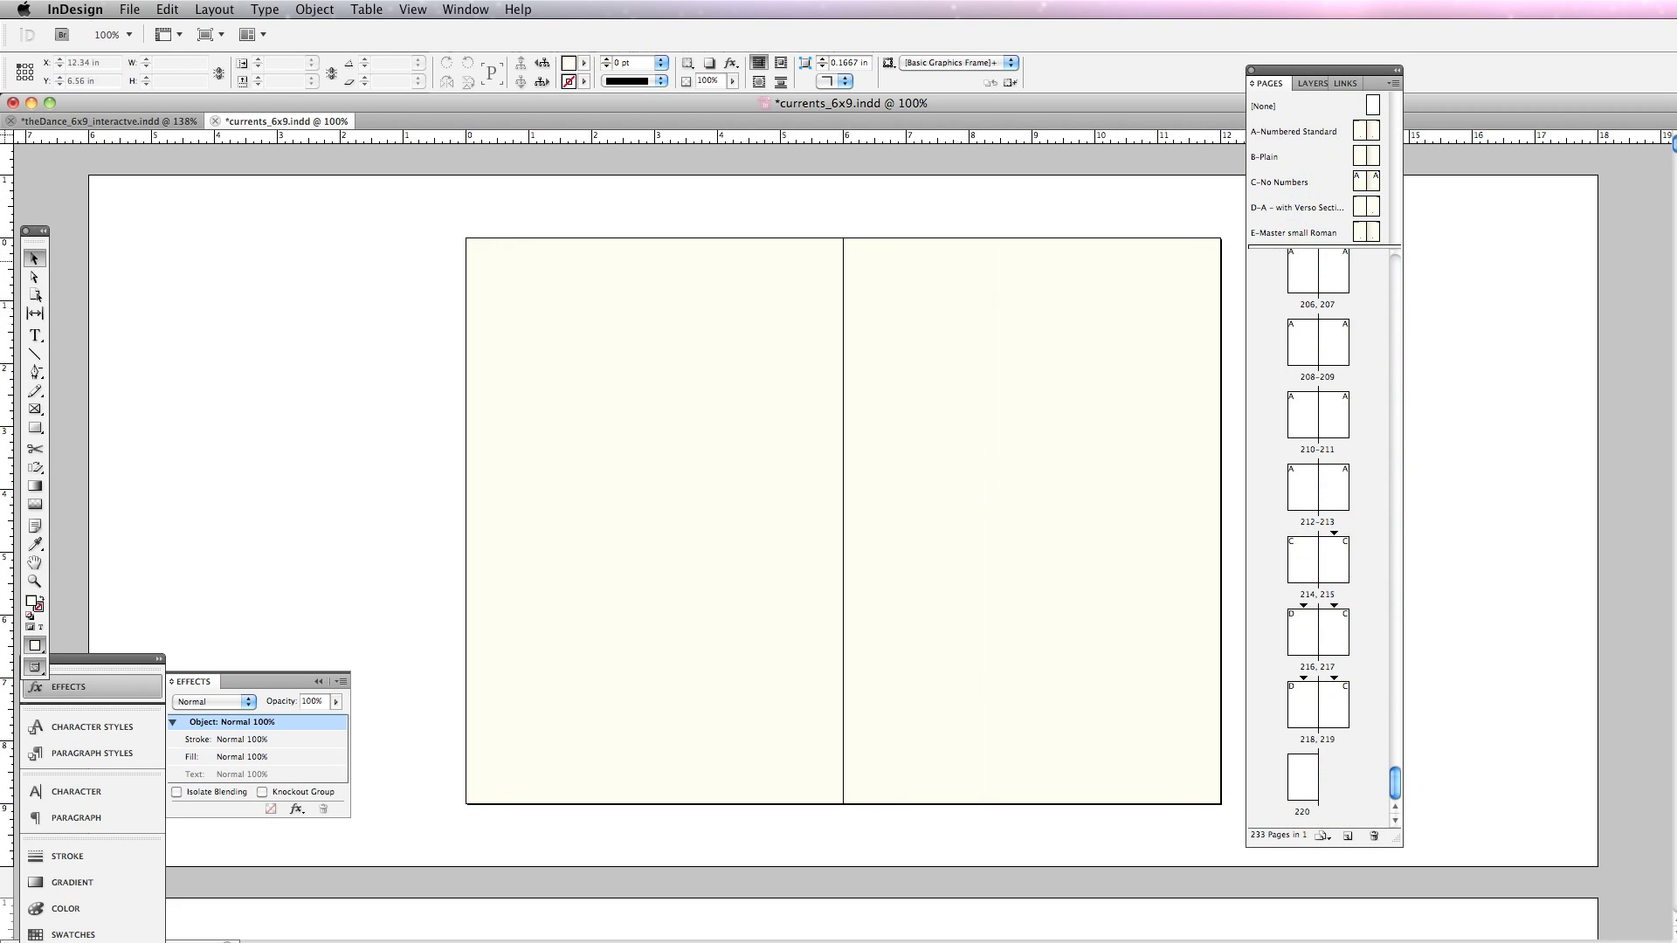
pyautogui.doubleClick(1302, 778)
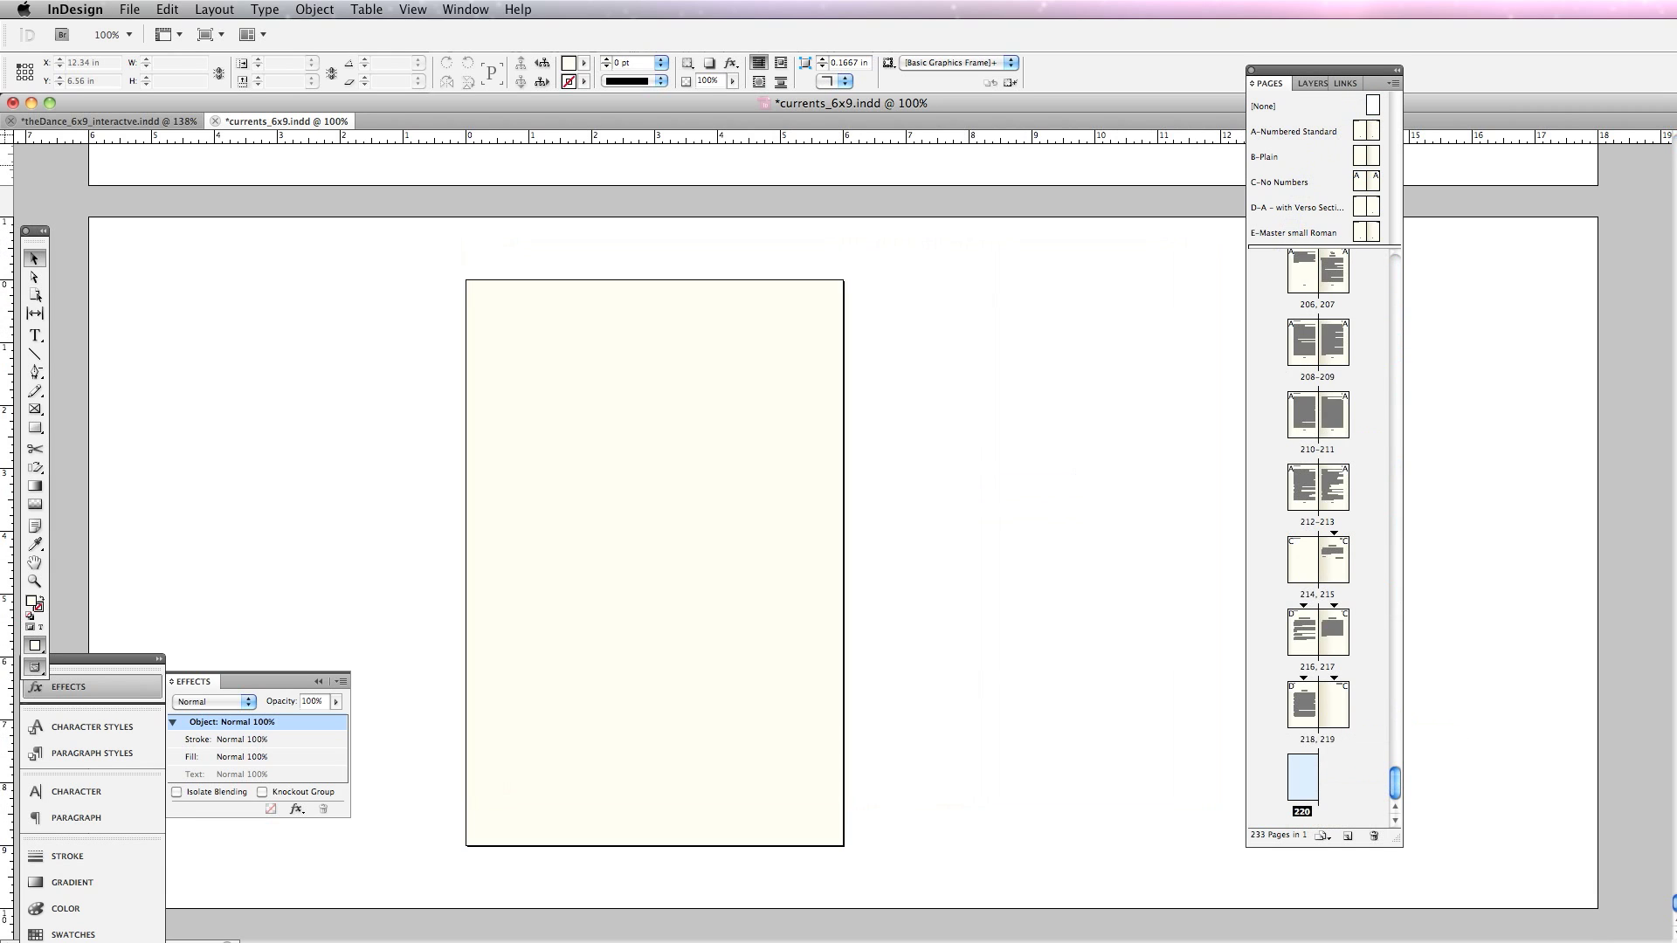
pyautogui.moveTo(1372, 105); pyautogui.dragTo(1317, 784)
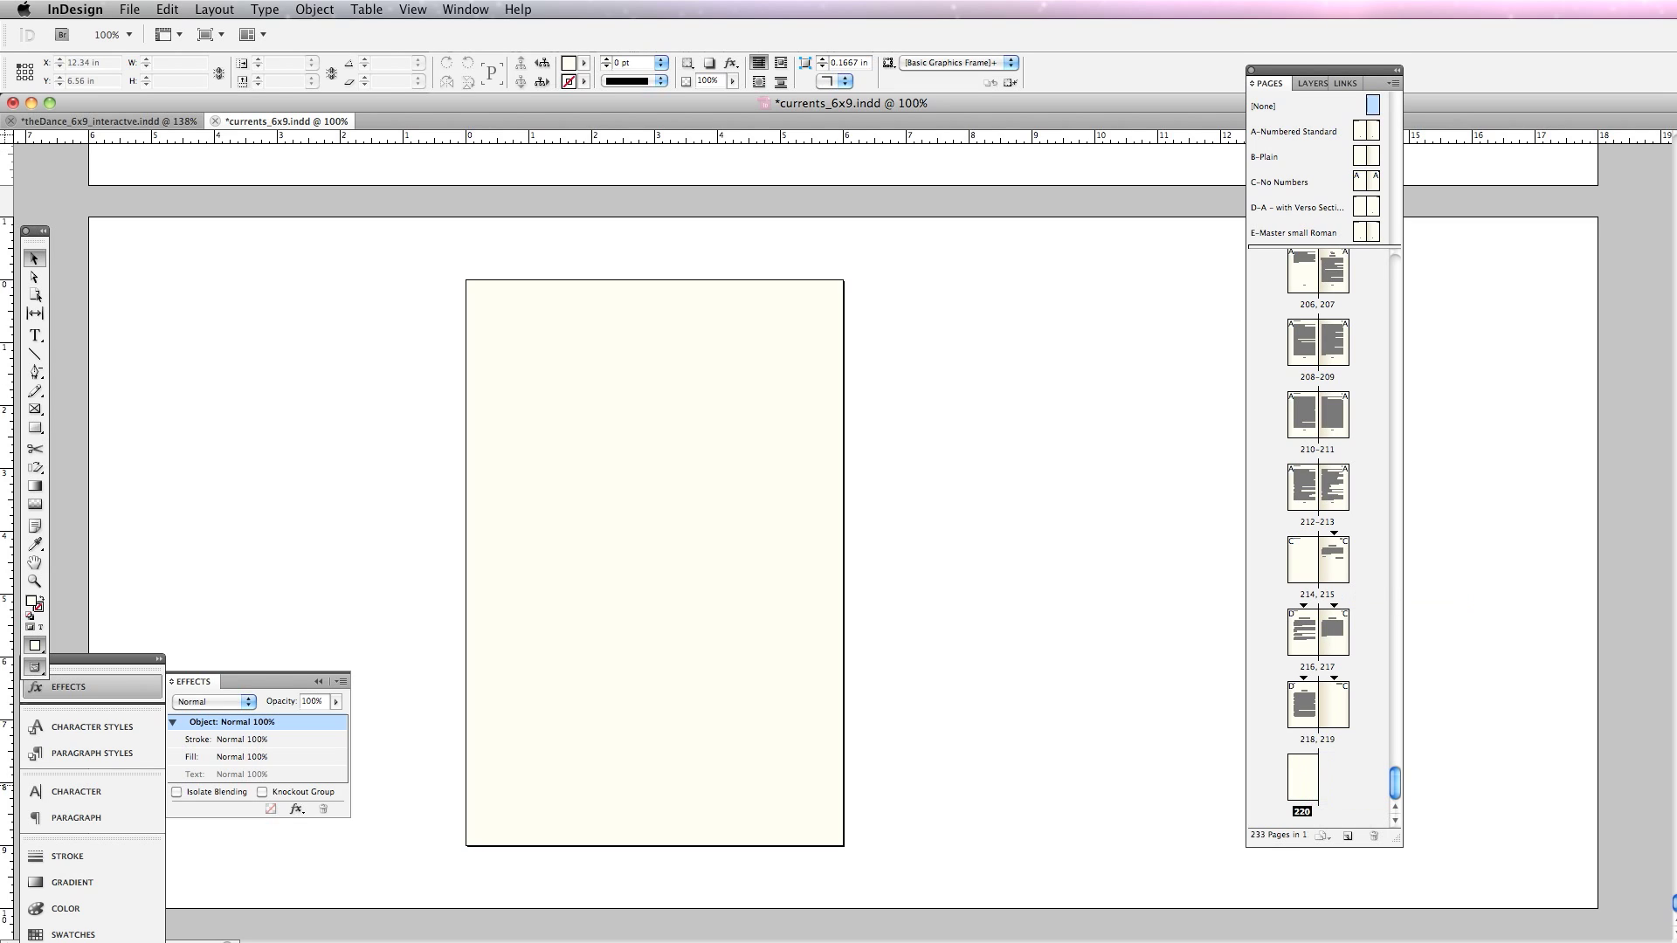
pyautogui.moveTo(1263, 106); pyautogui.dragTo(1332, 779)
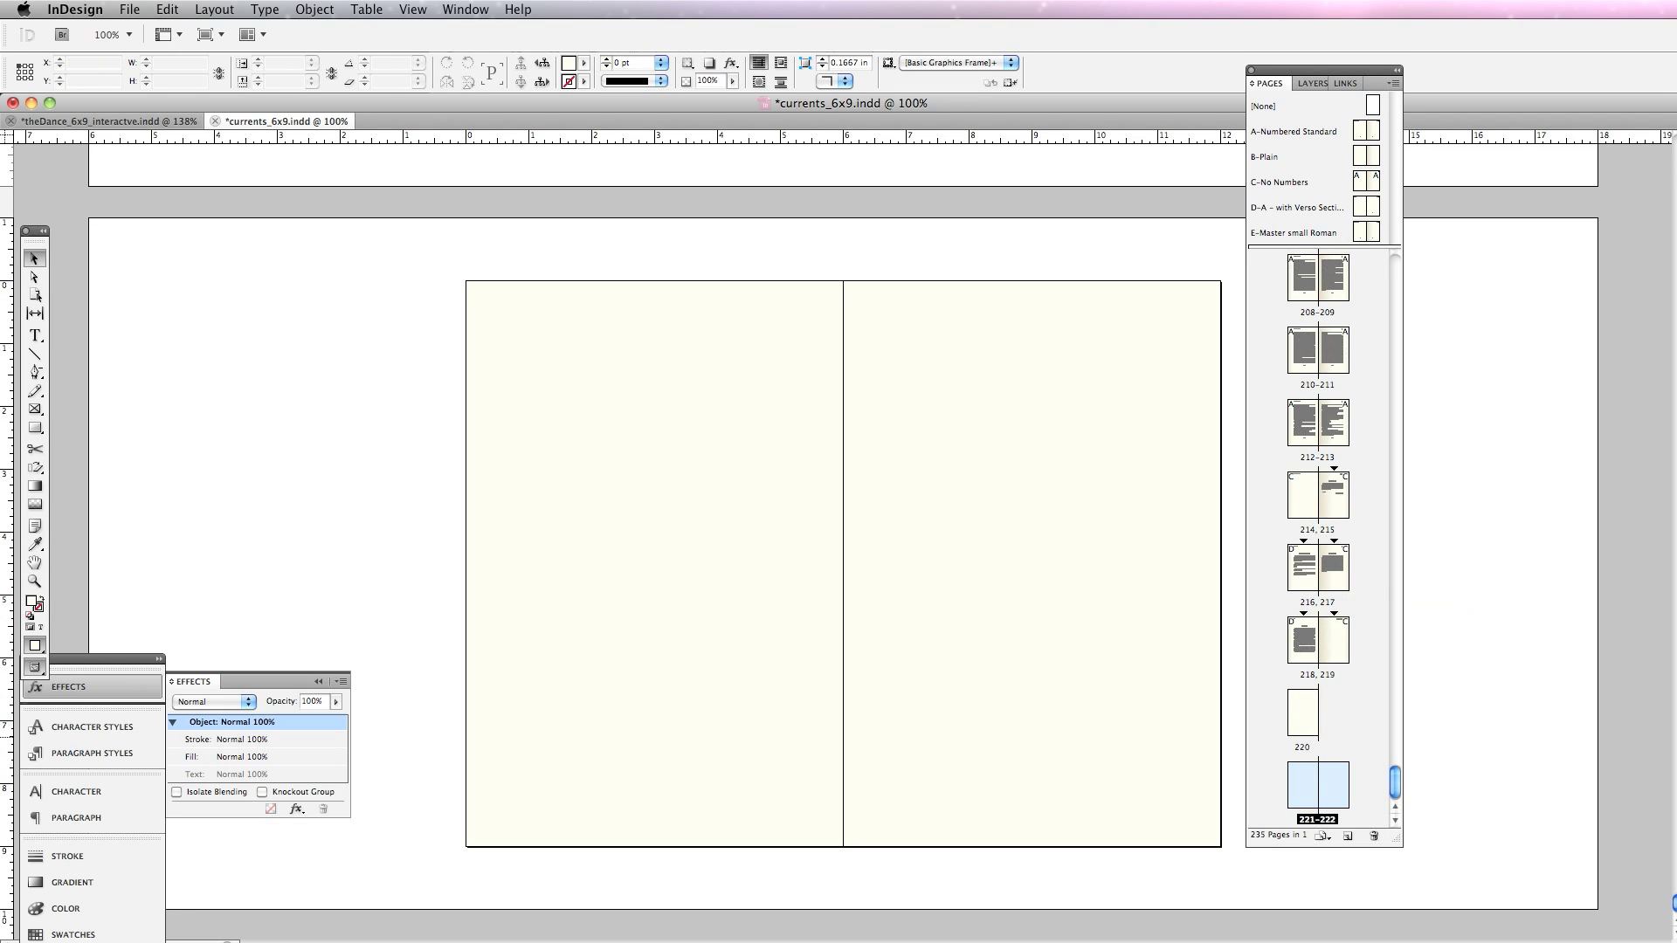
pyautogui.press('super+z')
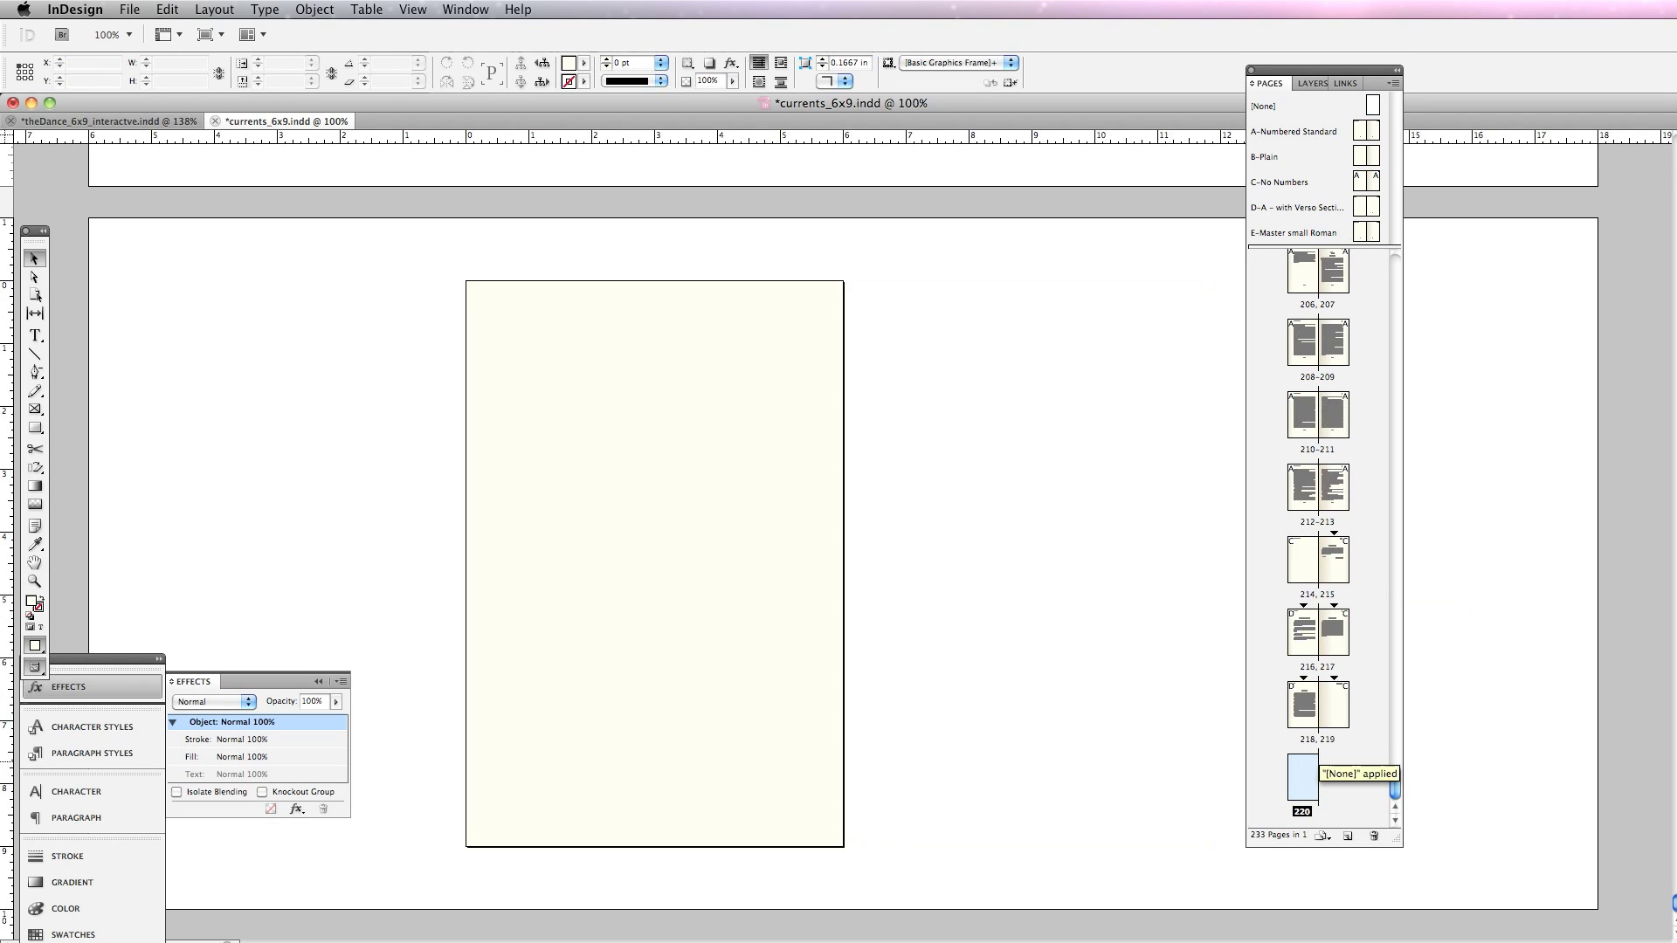
# Step: Shorten the Pages panel and turn off Allow Selected Spread to Shuffle for the last page, 220
pyautogui.rightClick(1308, 766)
pyautogui.click(1367, 774)
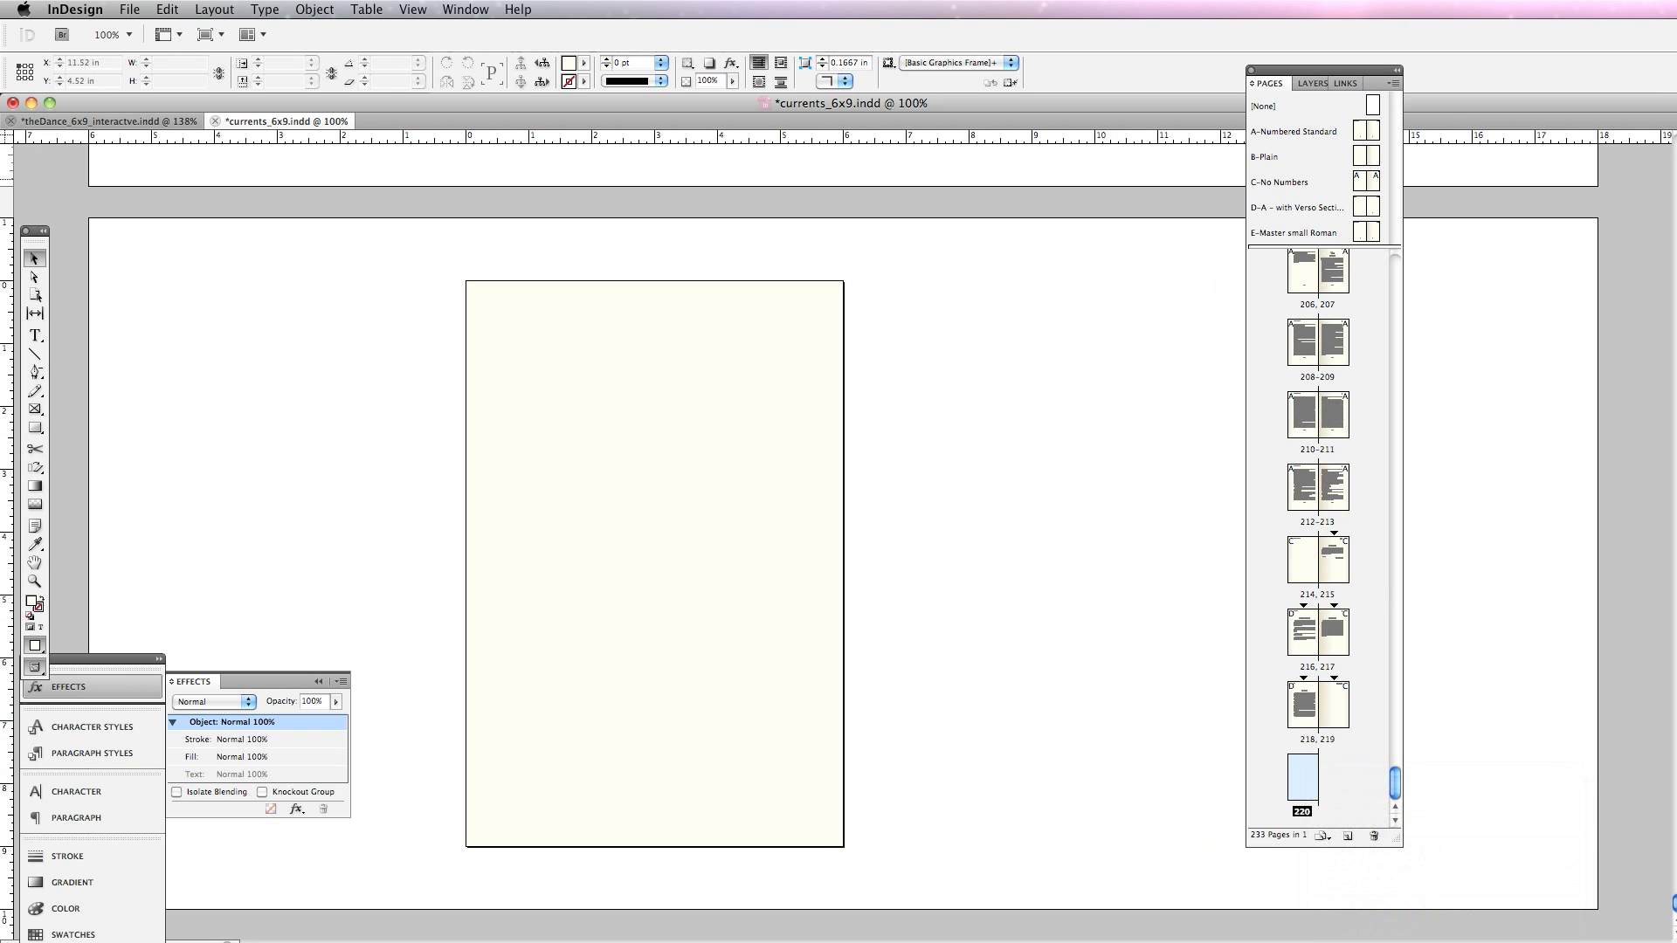
pyautogui.moveTo(1397, 841); pyautogui.dragTo(1399, 565)
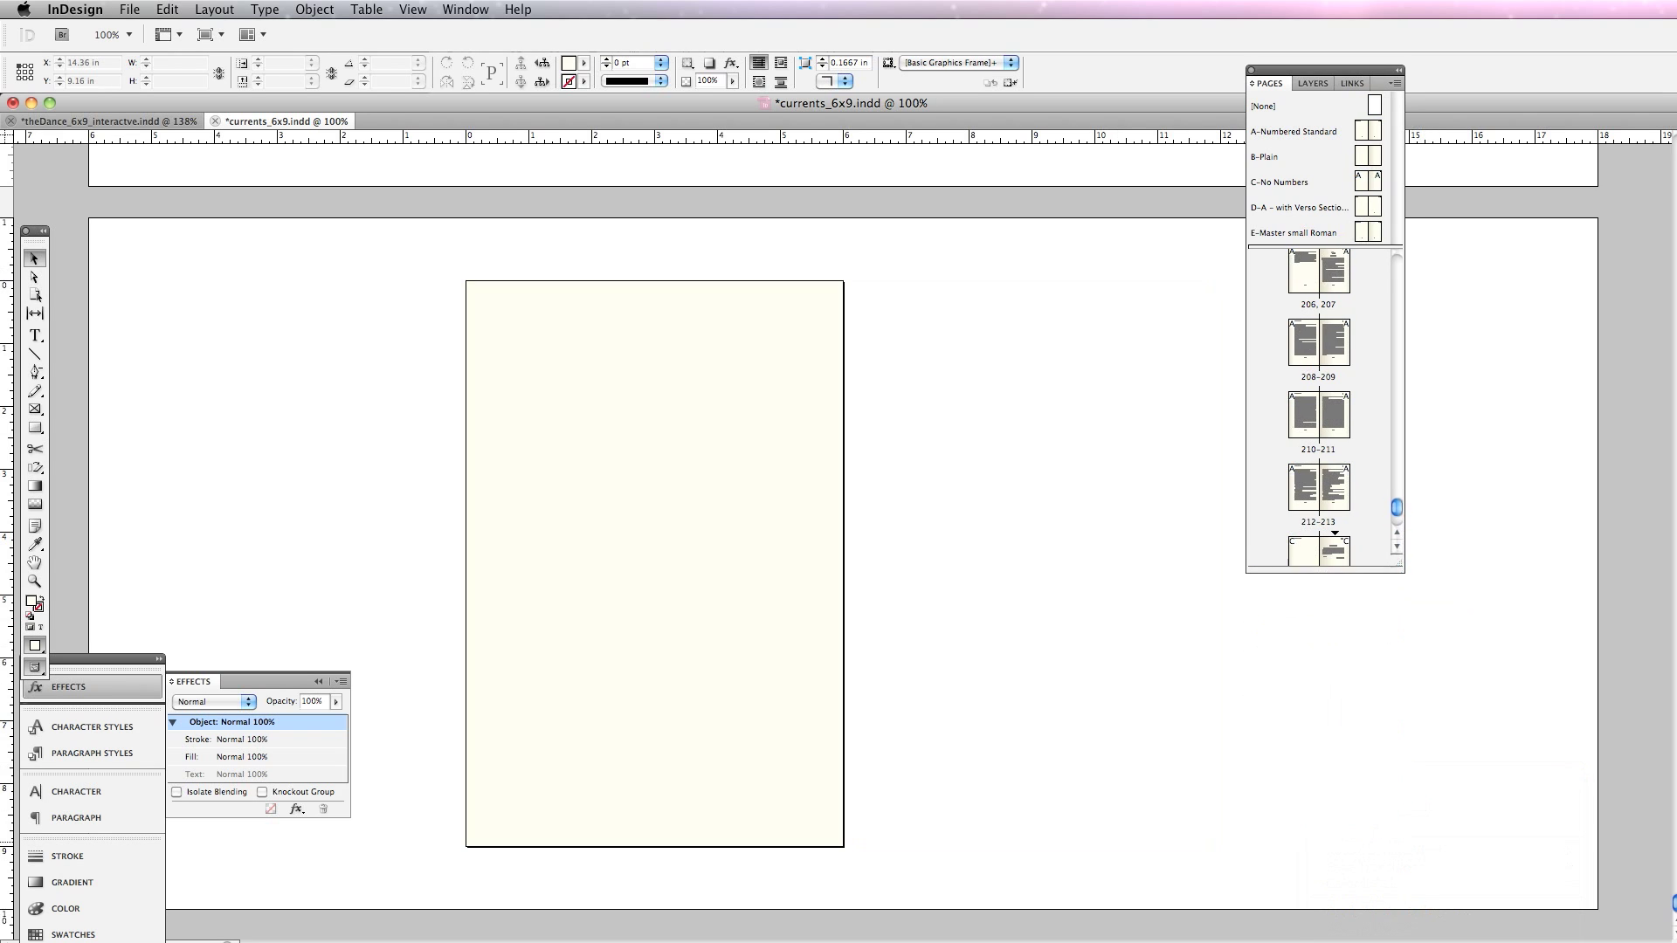
pyautogui.scroll(-5, 1337, 512)
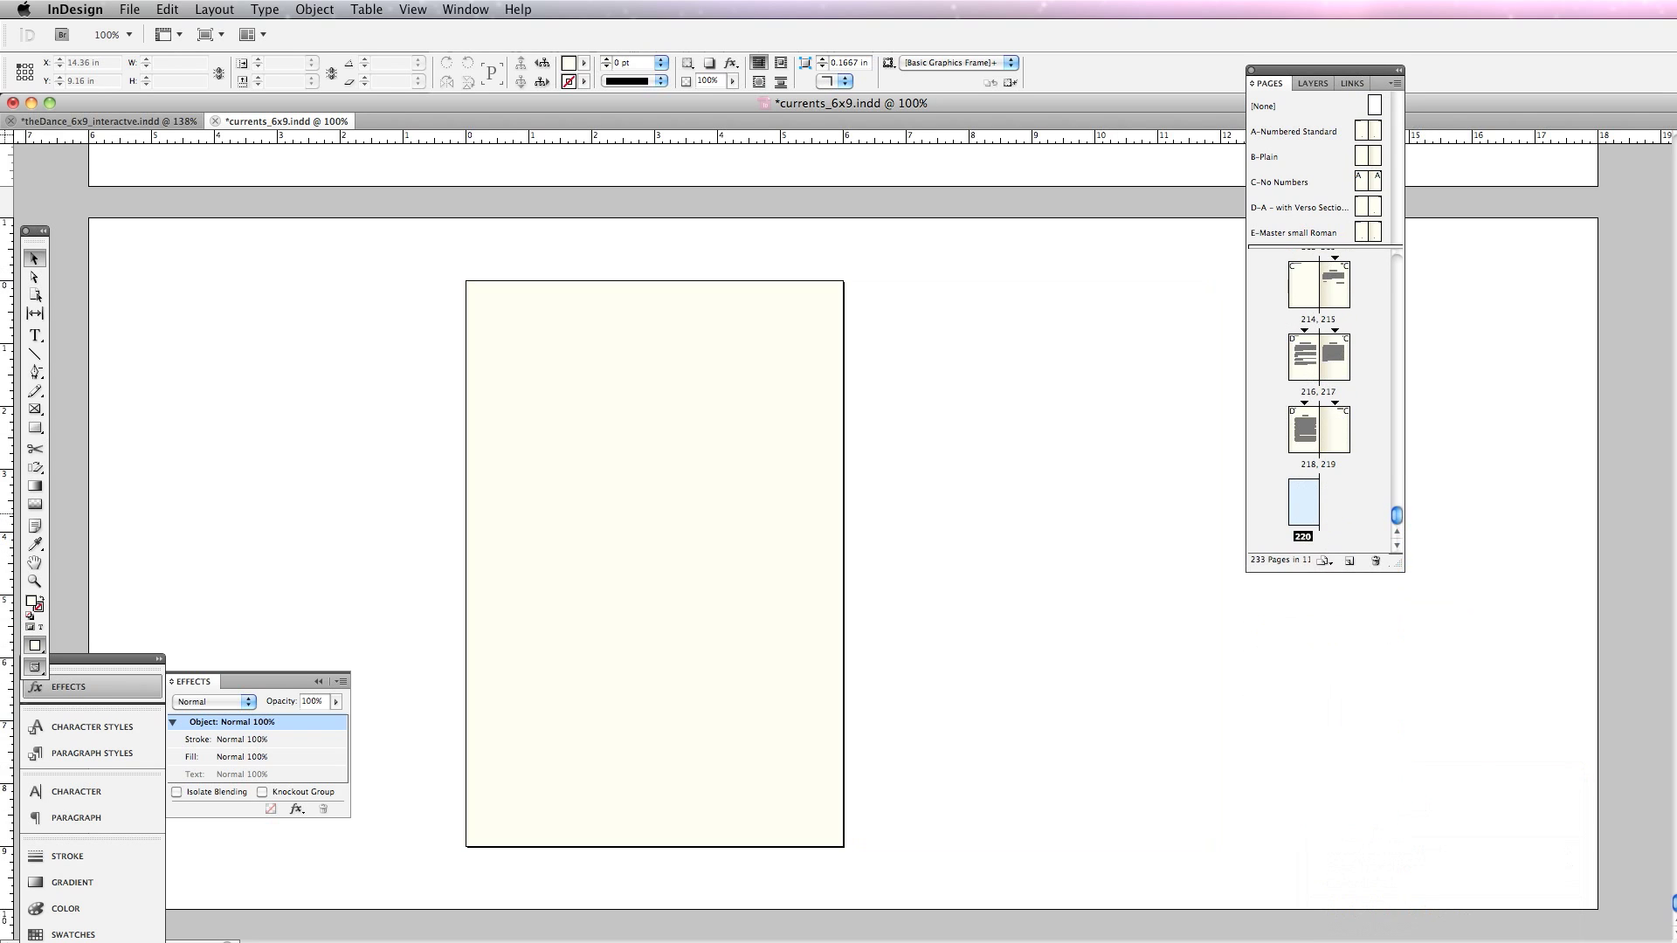
pyautogui.rightClick(1303, 509)
pyautogui.click(1388, 745)
pyautogui.rightClick(1302, 507)
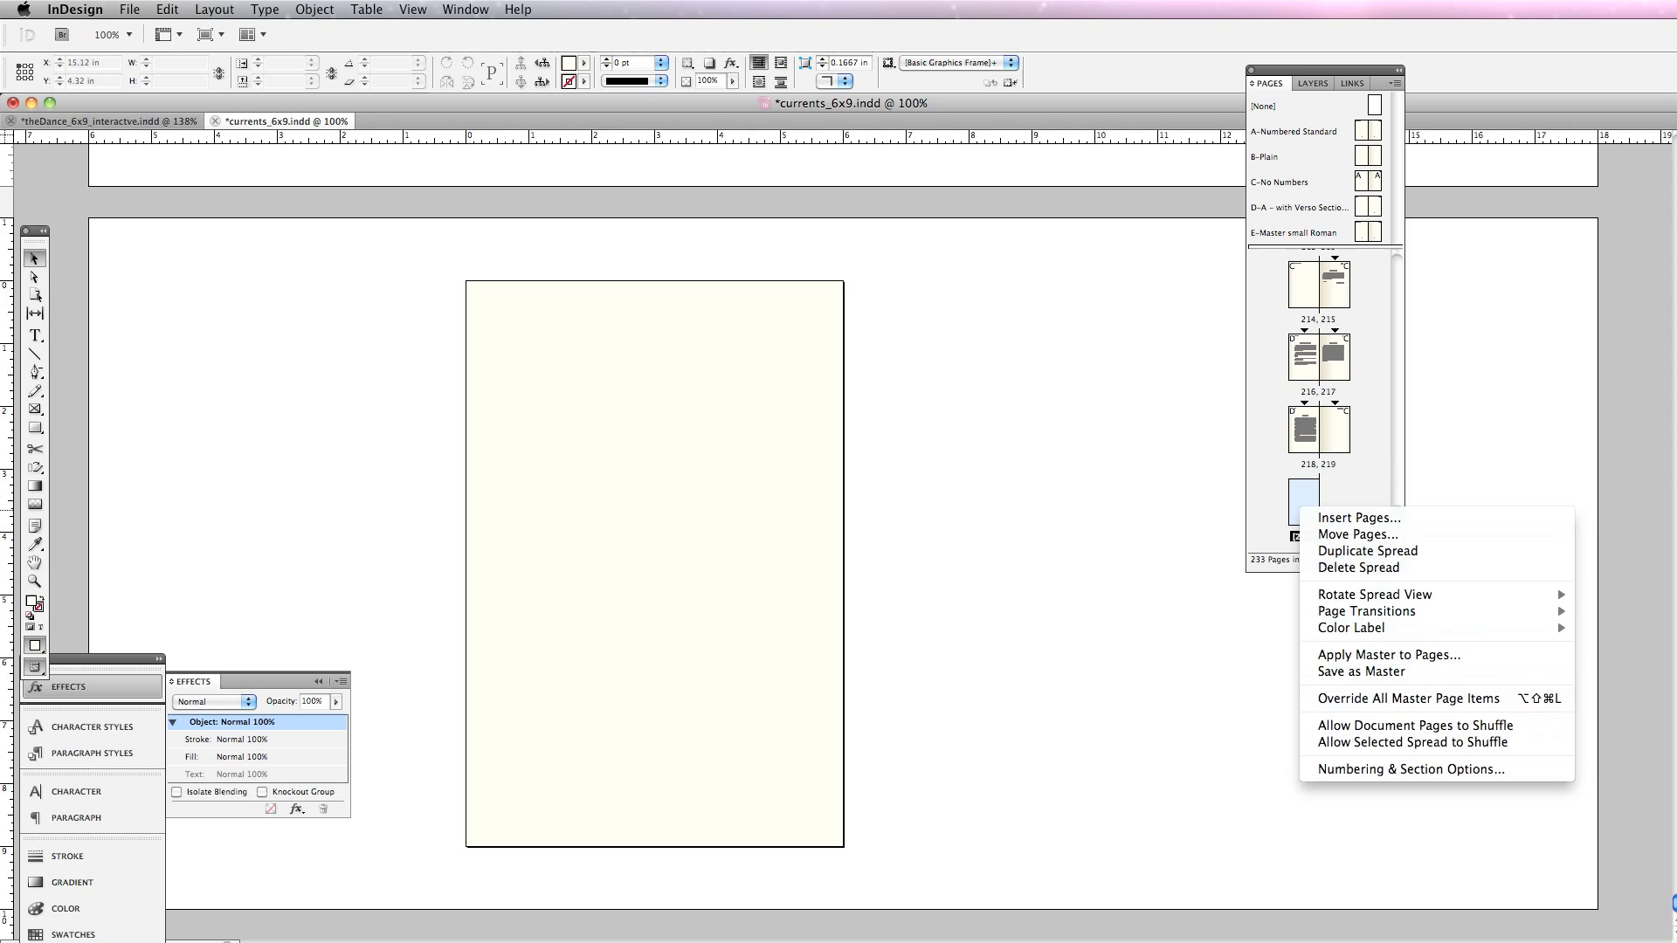
pyautogui.click(1095, 493)
# Step: Insert a [None] two-page spread after page 220 and delete the single page 220
pyautogui.moveTo(1374, 106); pyautogui.dragTo(1323, 494)
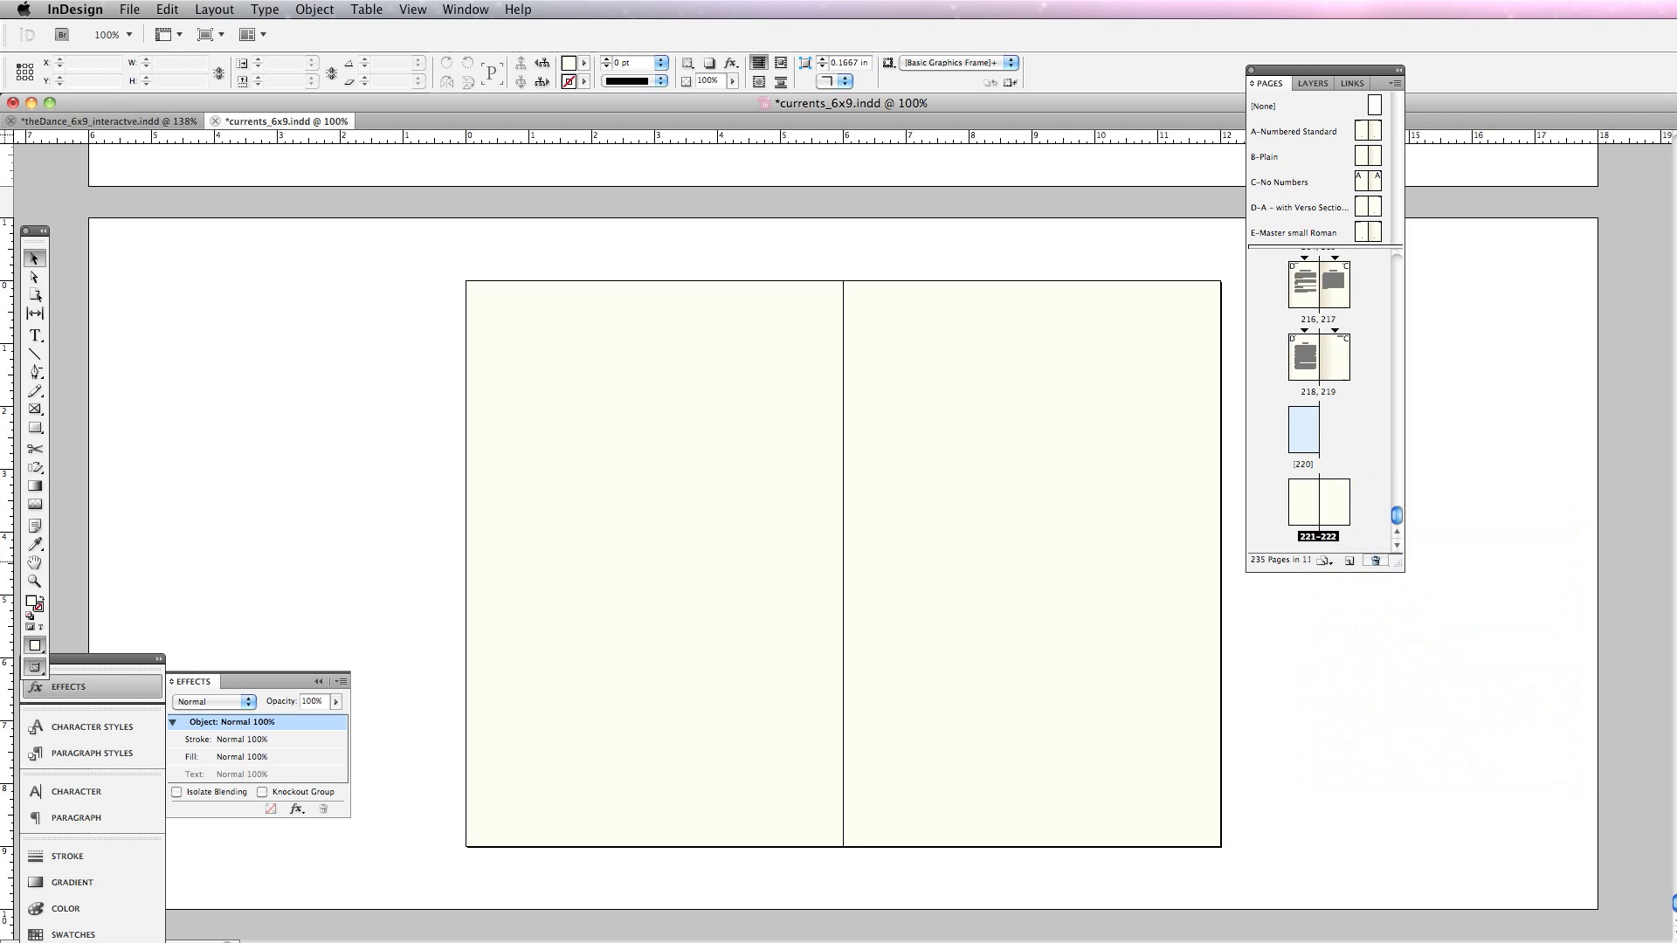
pyautogui.click(1376, 560)
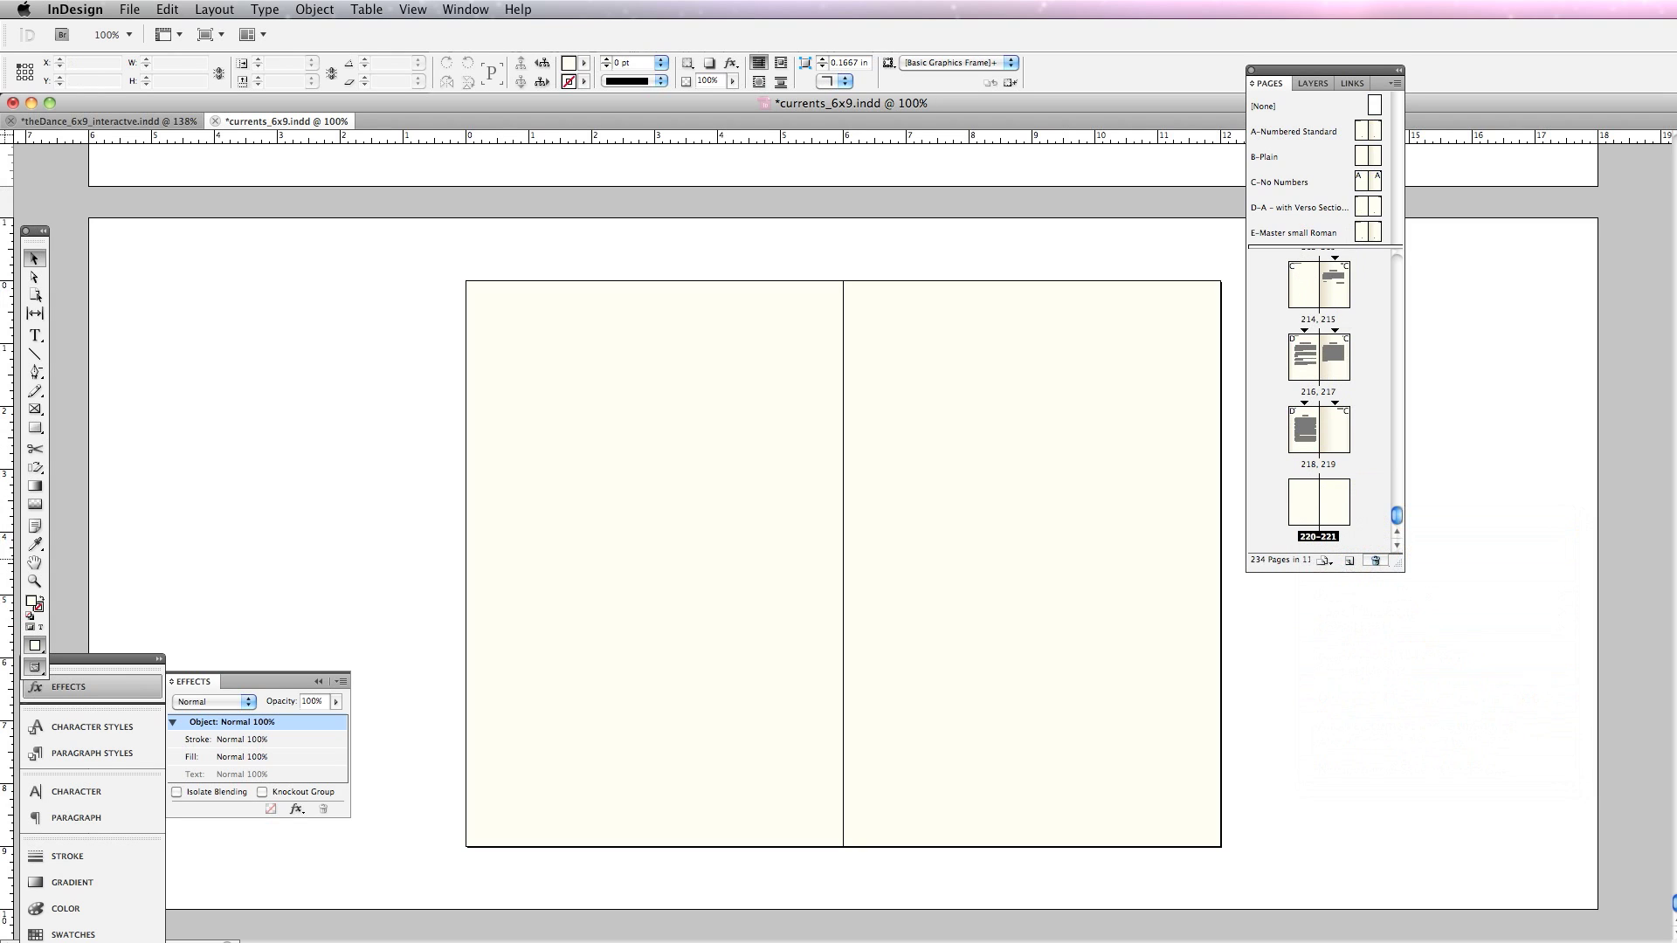
# Step: Place front.jpg from the images folder on page 2, the right-hand page of the first spread
pyautogui.moveTo(1396, 517); pyautogui.dragTo(1396, 263)
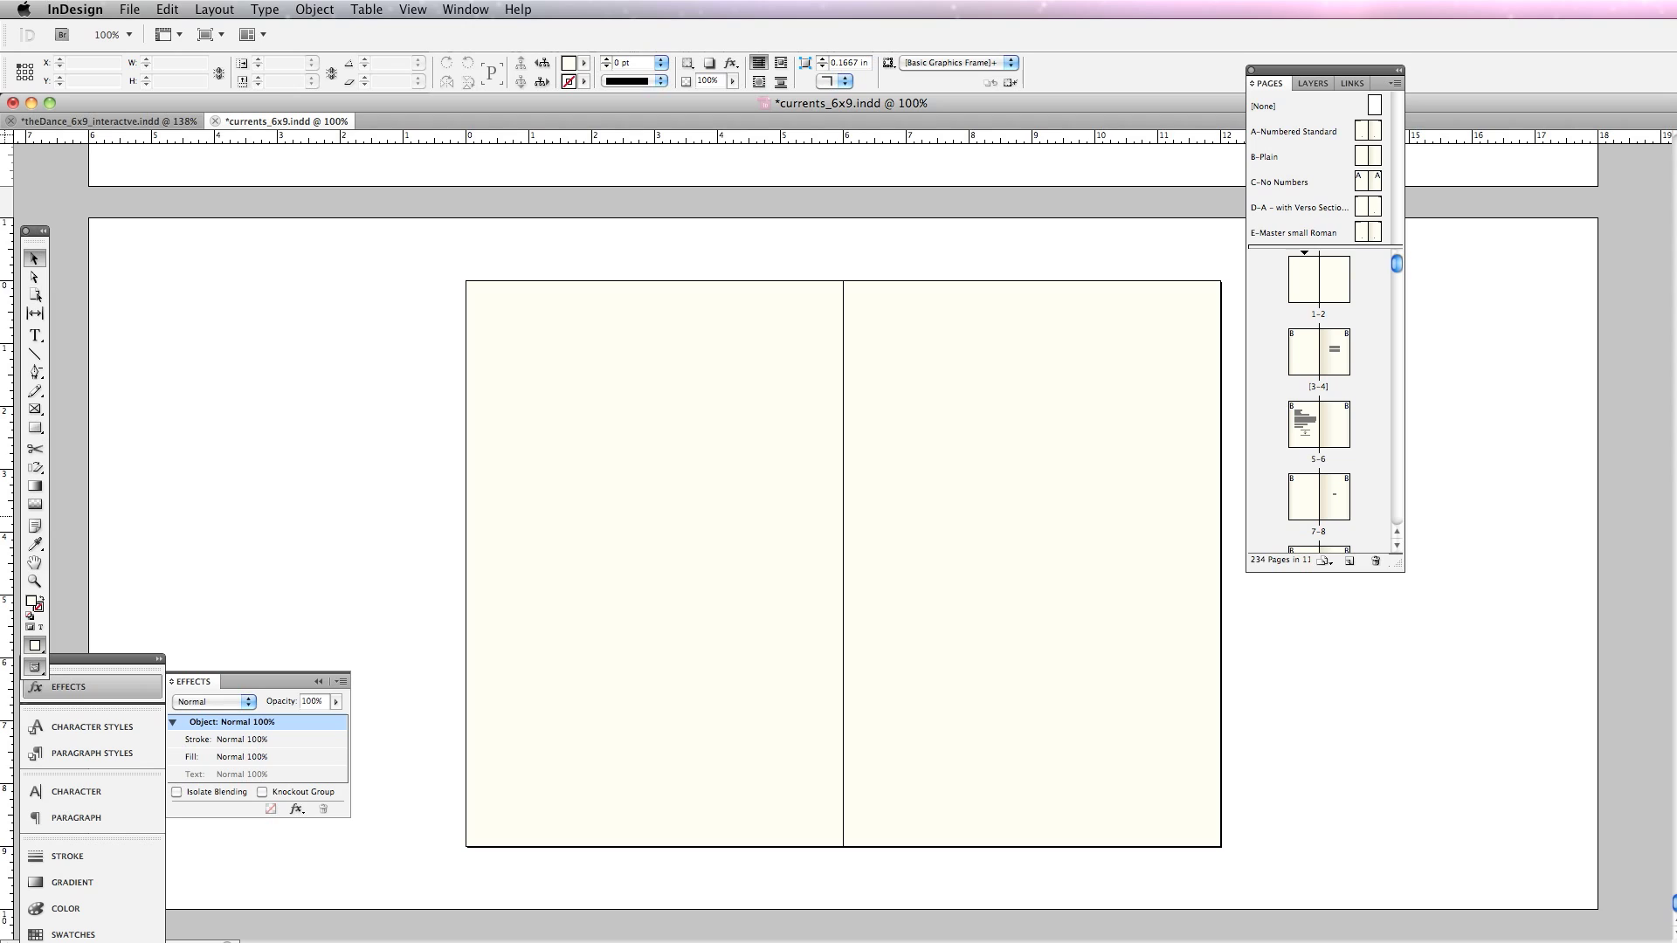
pyautogui.doubleClick(1334, 280)
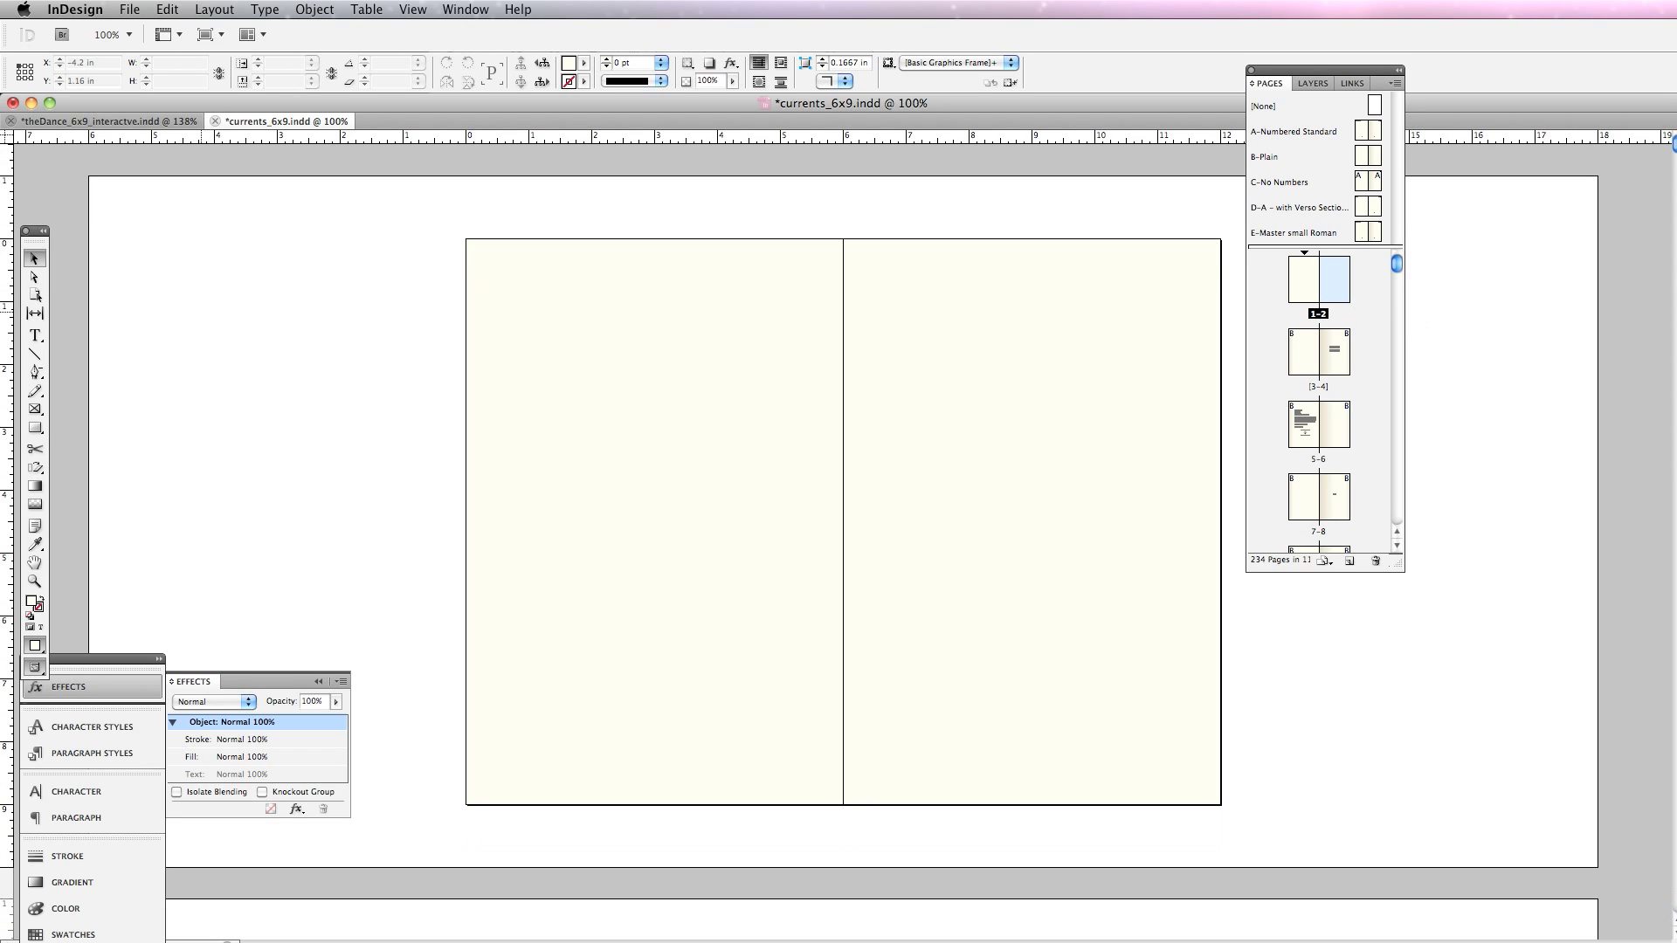
pyautogui.press('super+d')
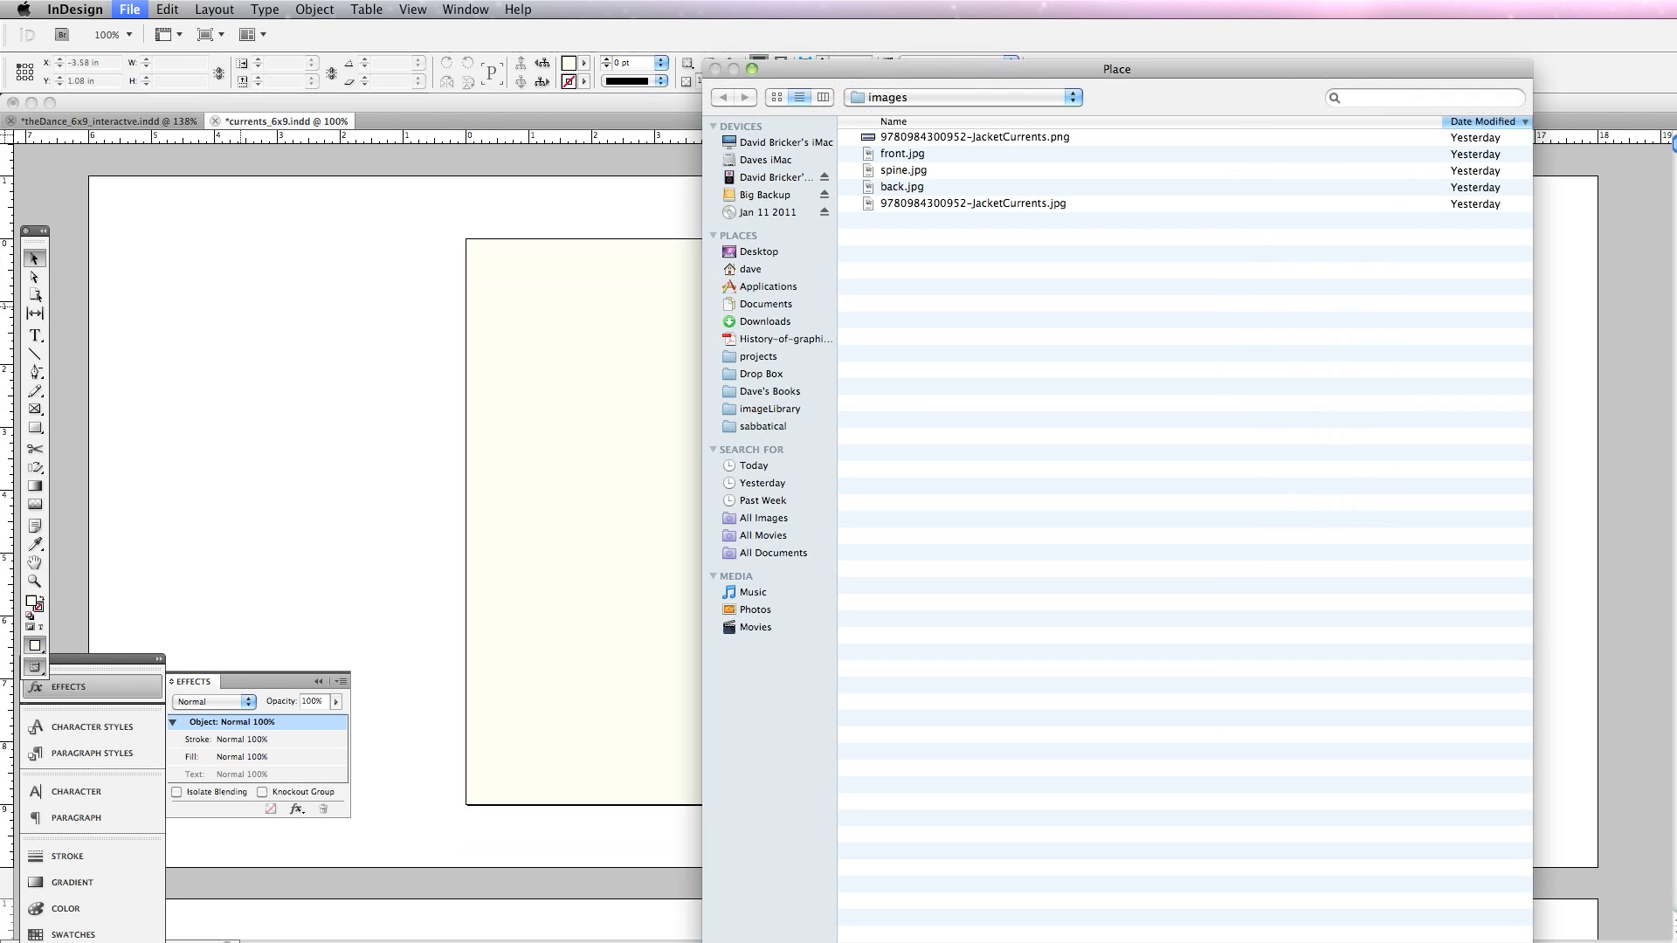
pyautogui.doubleClick(903, 154)
pyautogui.click(309, 214)
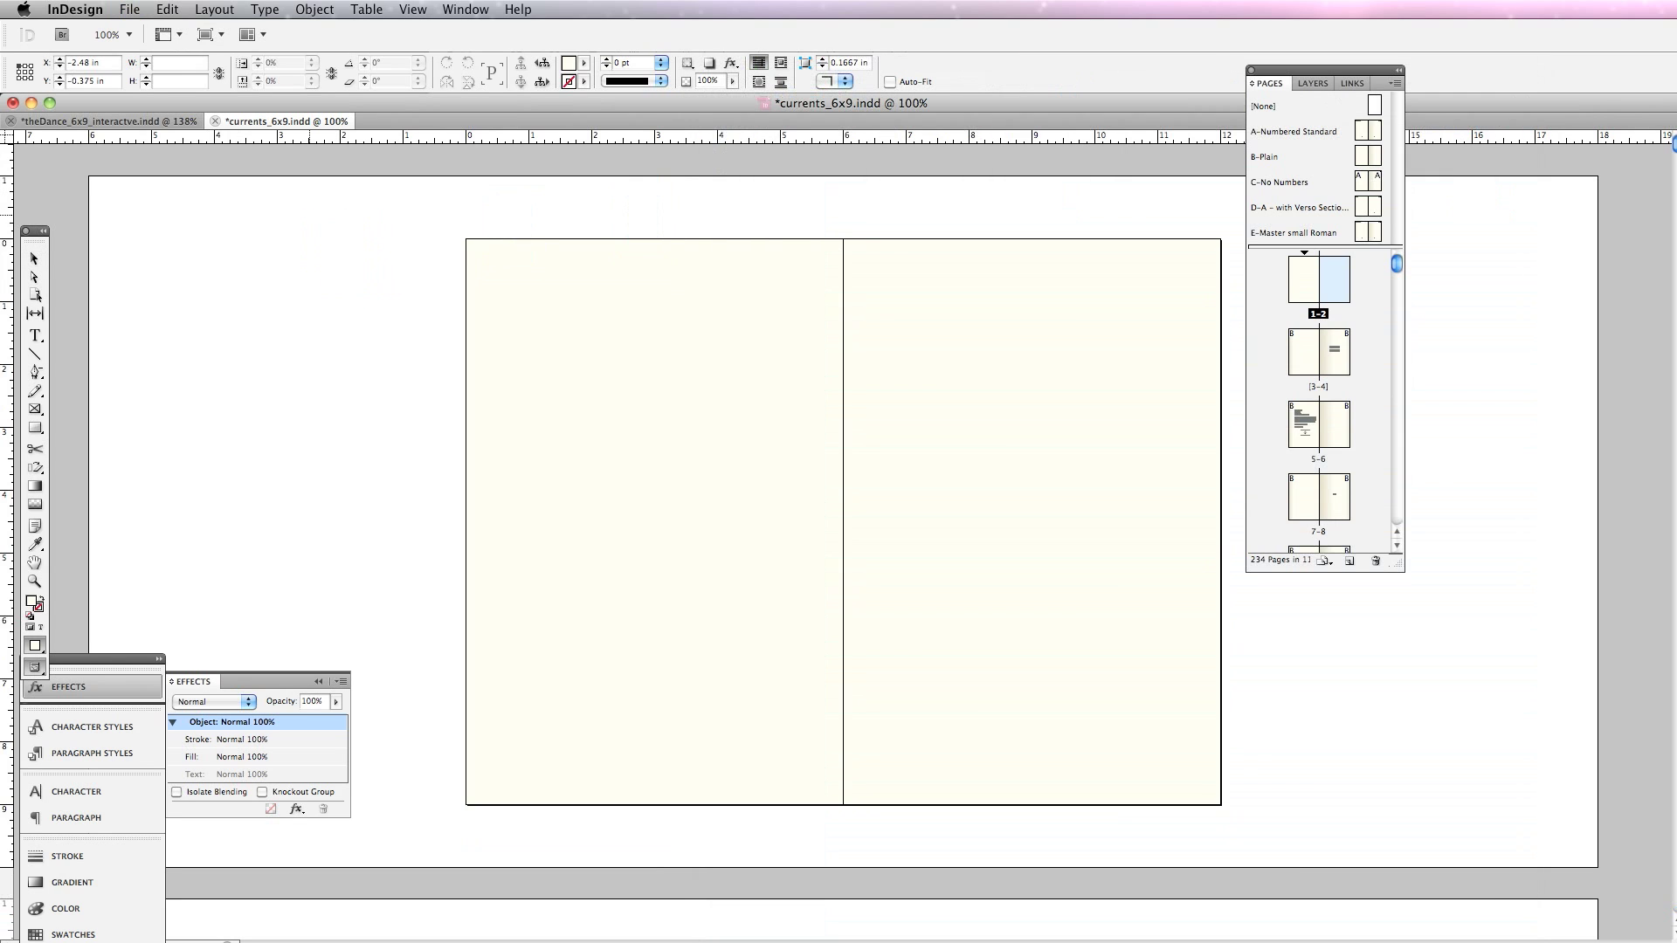
pyautogui.click(309, 215)
pyautogui.moveTo(487, 304); pyautogui.dragTo(1013, 318)
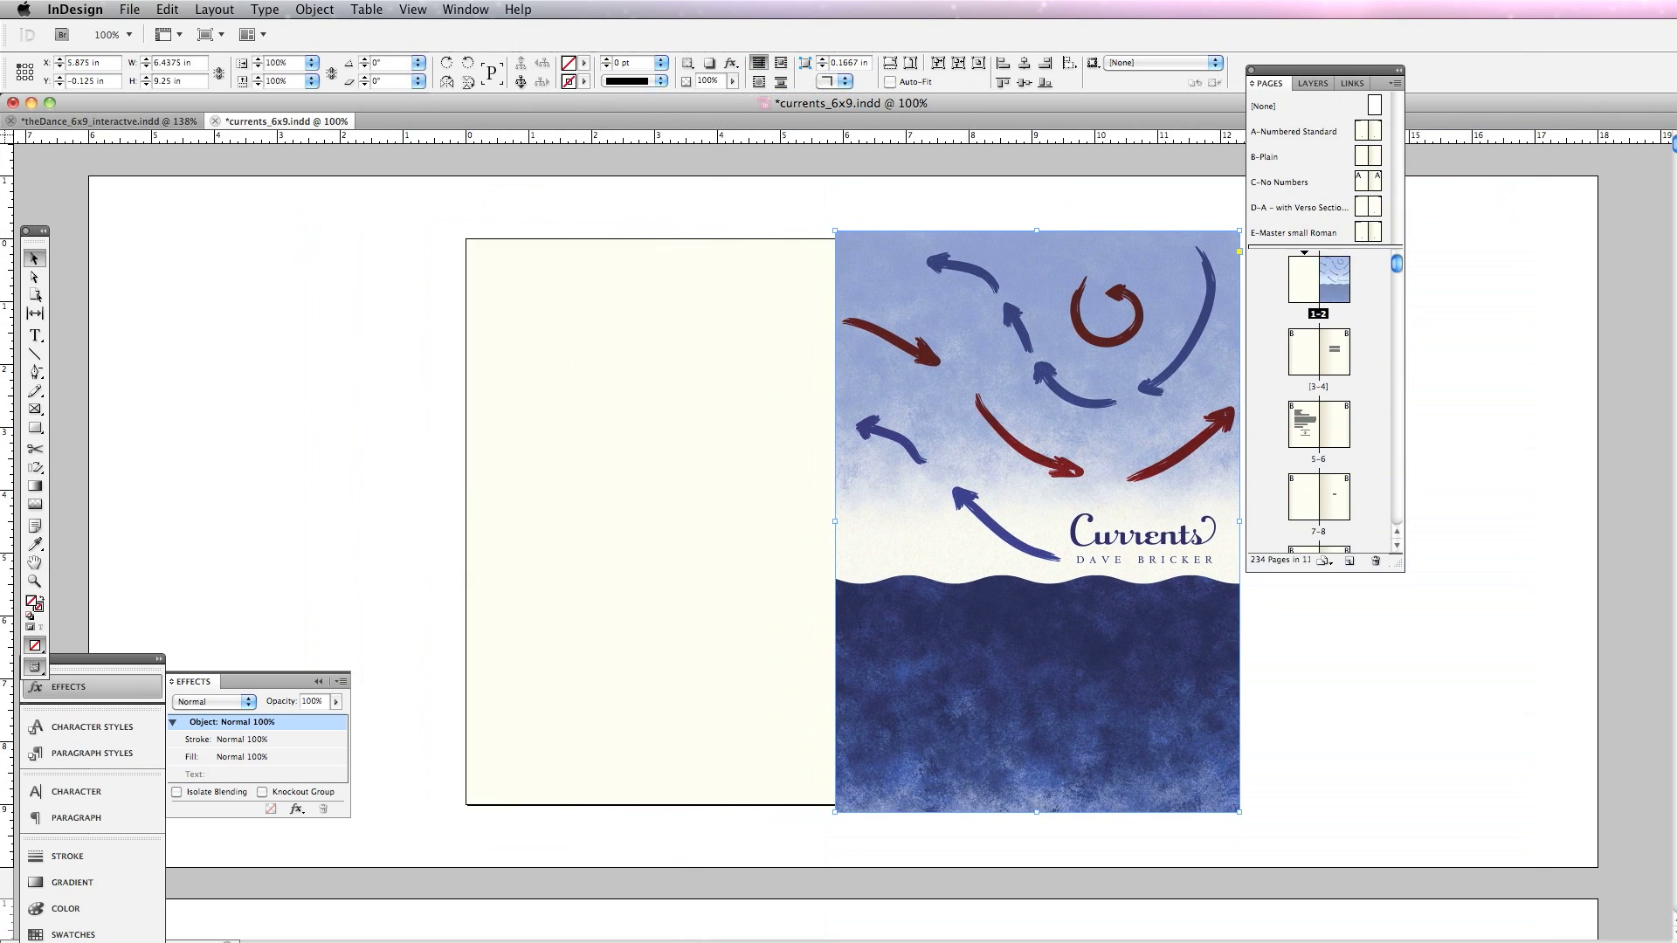
# Step: Crop the front cover image's frame to the page edges, about 6.04 in wide and 9 in high
pyautogui.moveTo(835, 231); pyautogui.dragTo(848, 237)
pyautogui.moveTo(1324, 70); pyautogui.dragTo(1547, 152)
pyautogui.moveTo(1233, 521); pyautogui.dragTo(1220, 521)
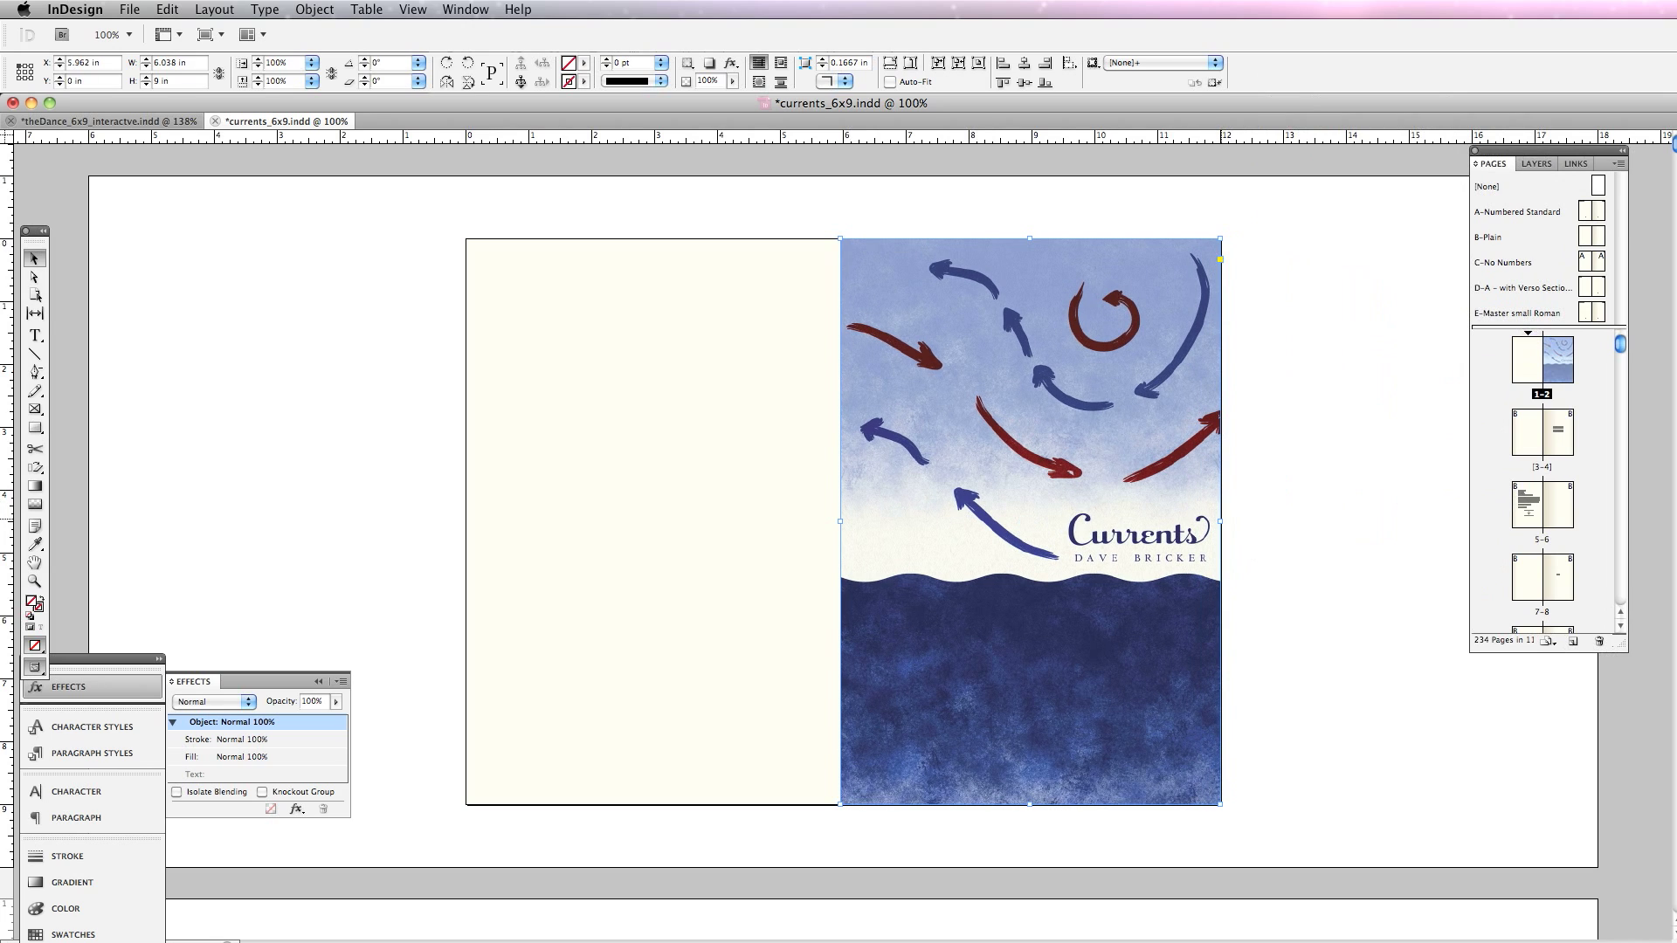
# Step: Shift the front cover image left inside its frame to an X offset of -0.125 in
pyautogui.click(34, 277)
pyautogui.click(955, 472)
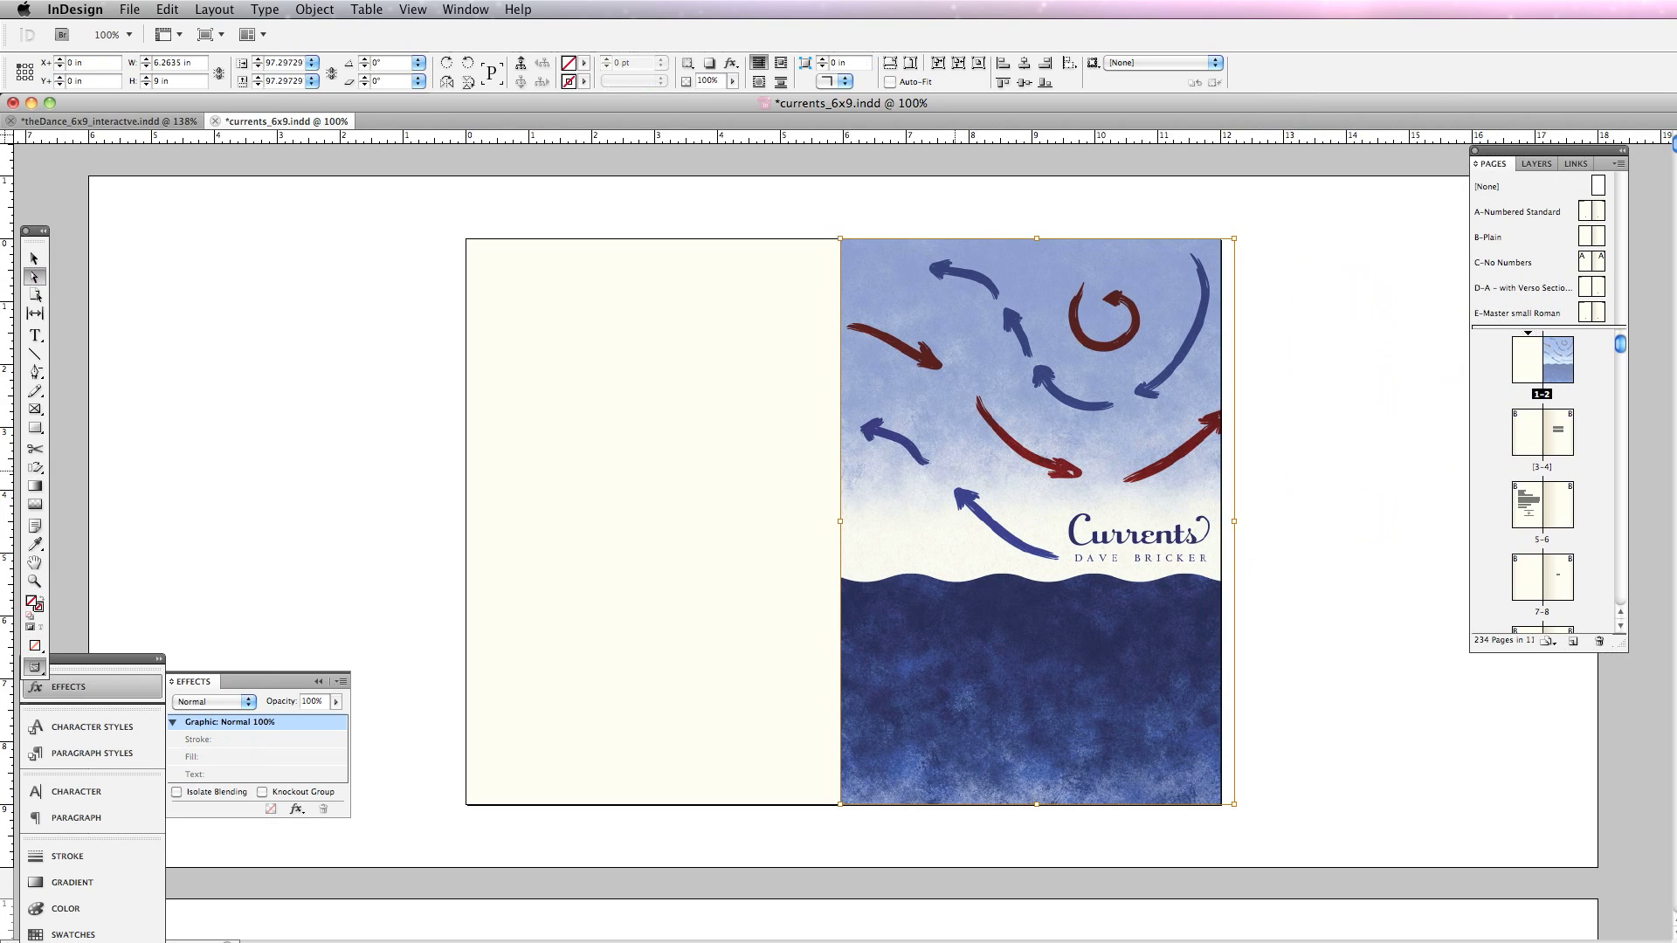
pyautogui.press('Left')
pyautogui.press('Left')
pyautogui.press('Left')
pyautogui.press('Left')
pyautogui.press('Left')
pyautogui.press('Left')
pyautogui.press('Left')
pyautogui.press('Left')
pyautogui.press('Left')
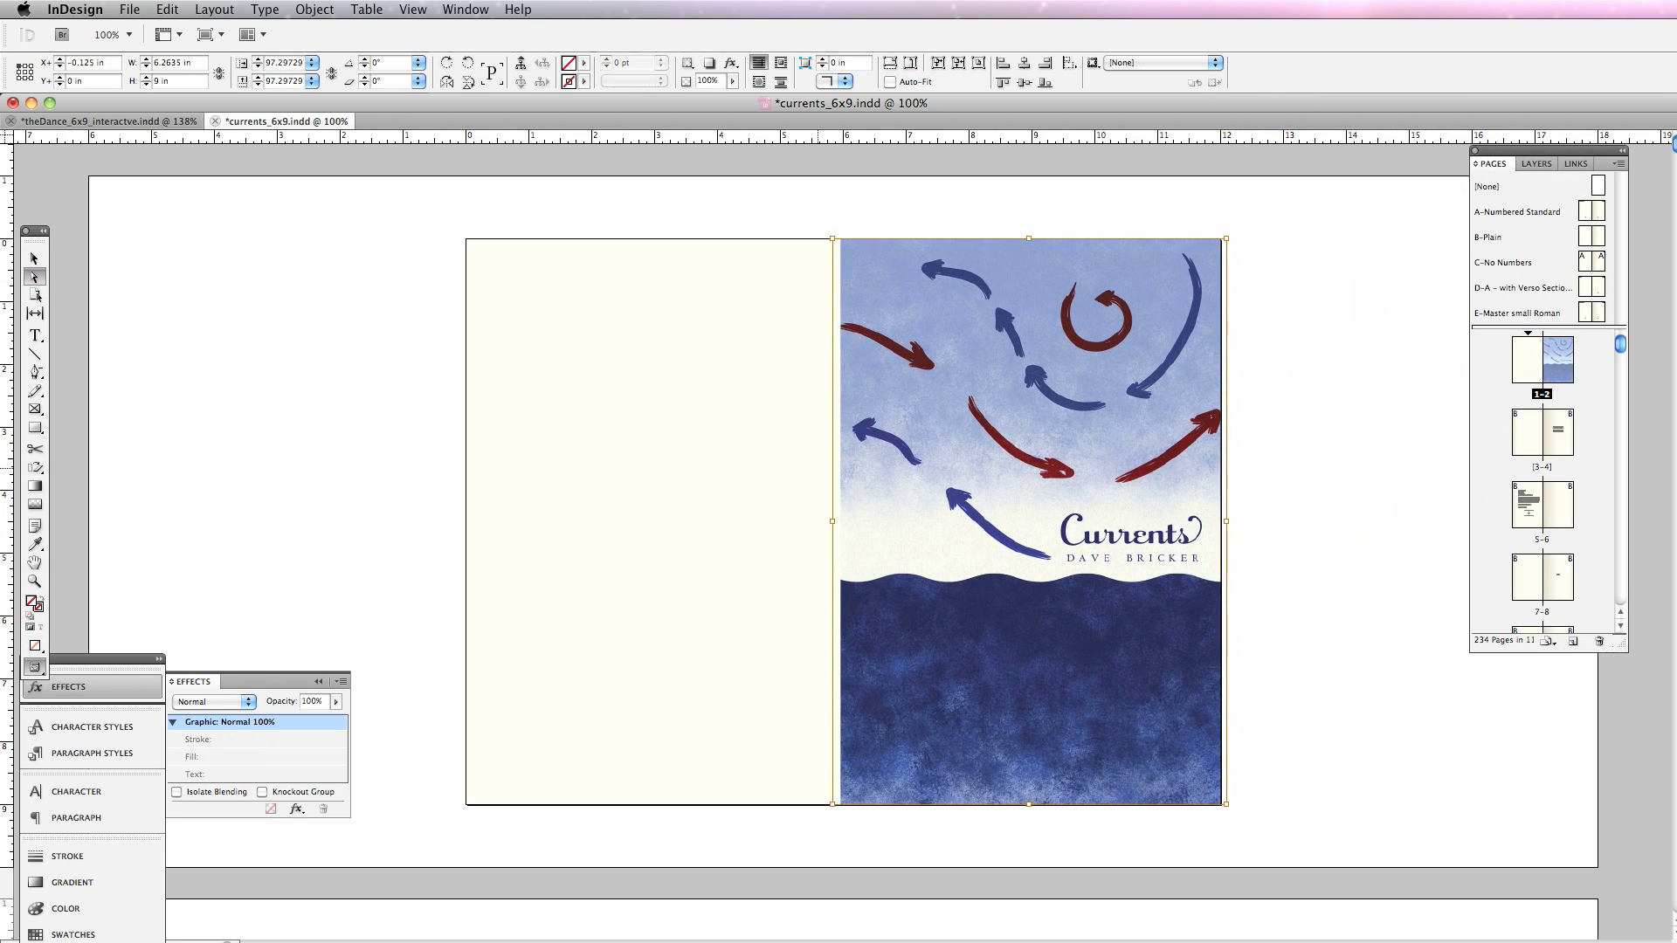
# Step: Place back.jpg from the images folder on the last spread, overlapping the outer edge of page 220
pyautogui.moveTo(1621, 344); pyautogui.dragTo(1621, 597)
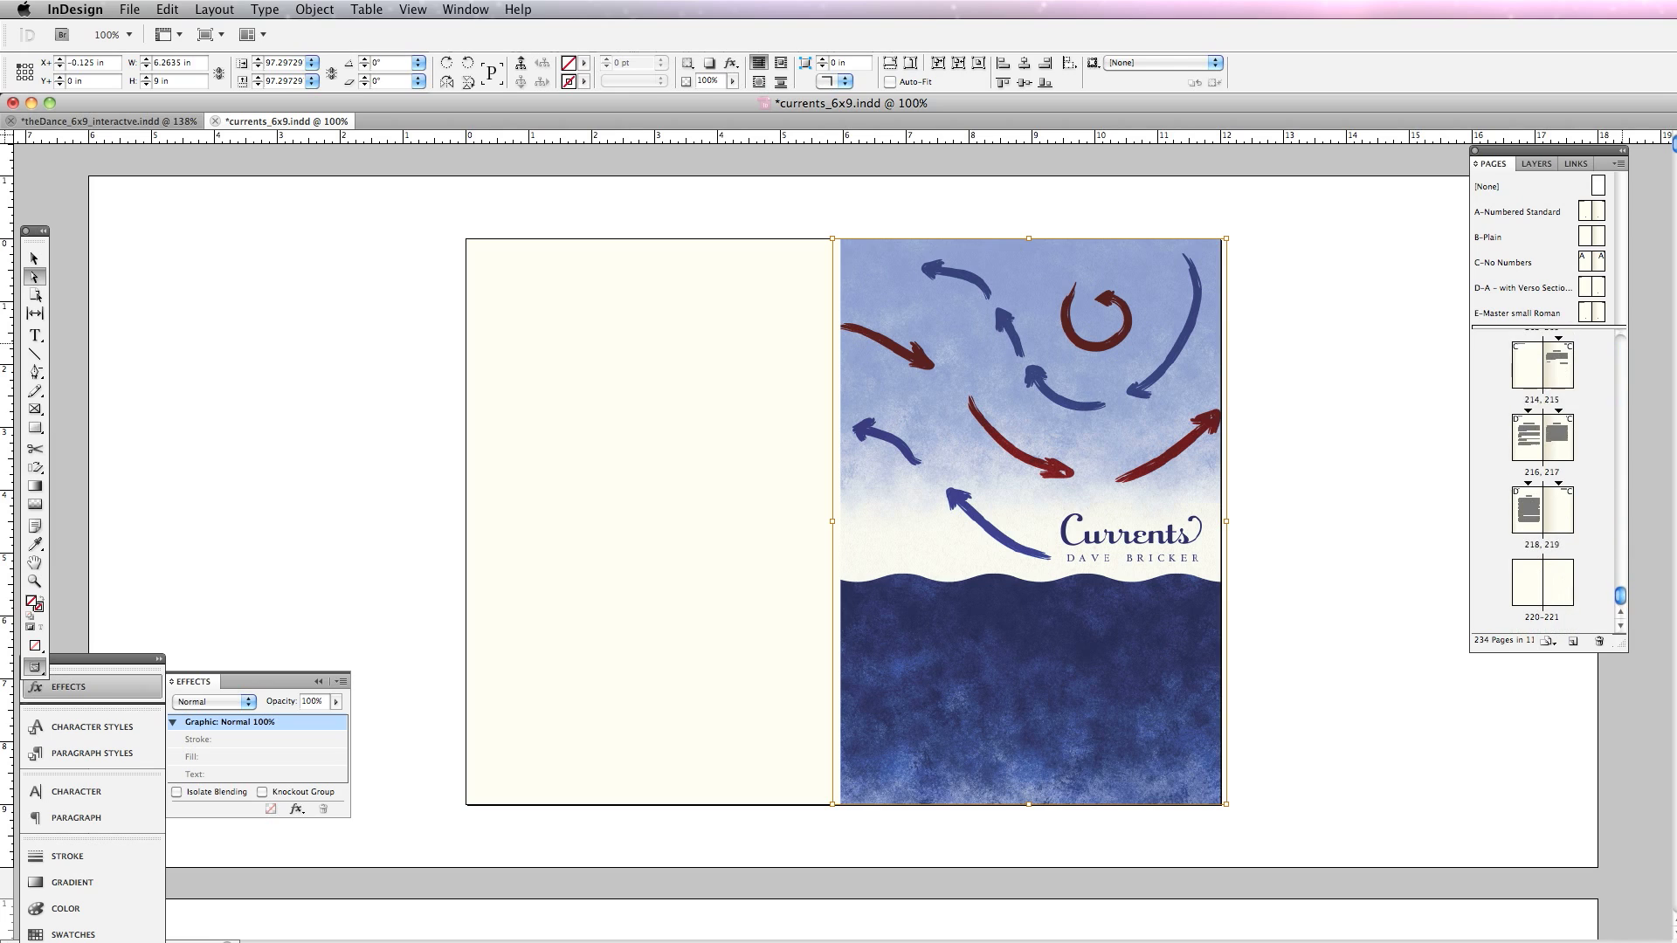
pyautogui.doubleClick(1526, 583)
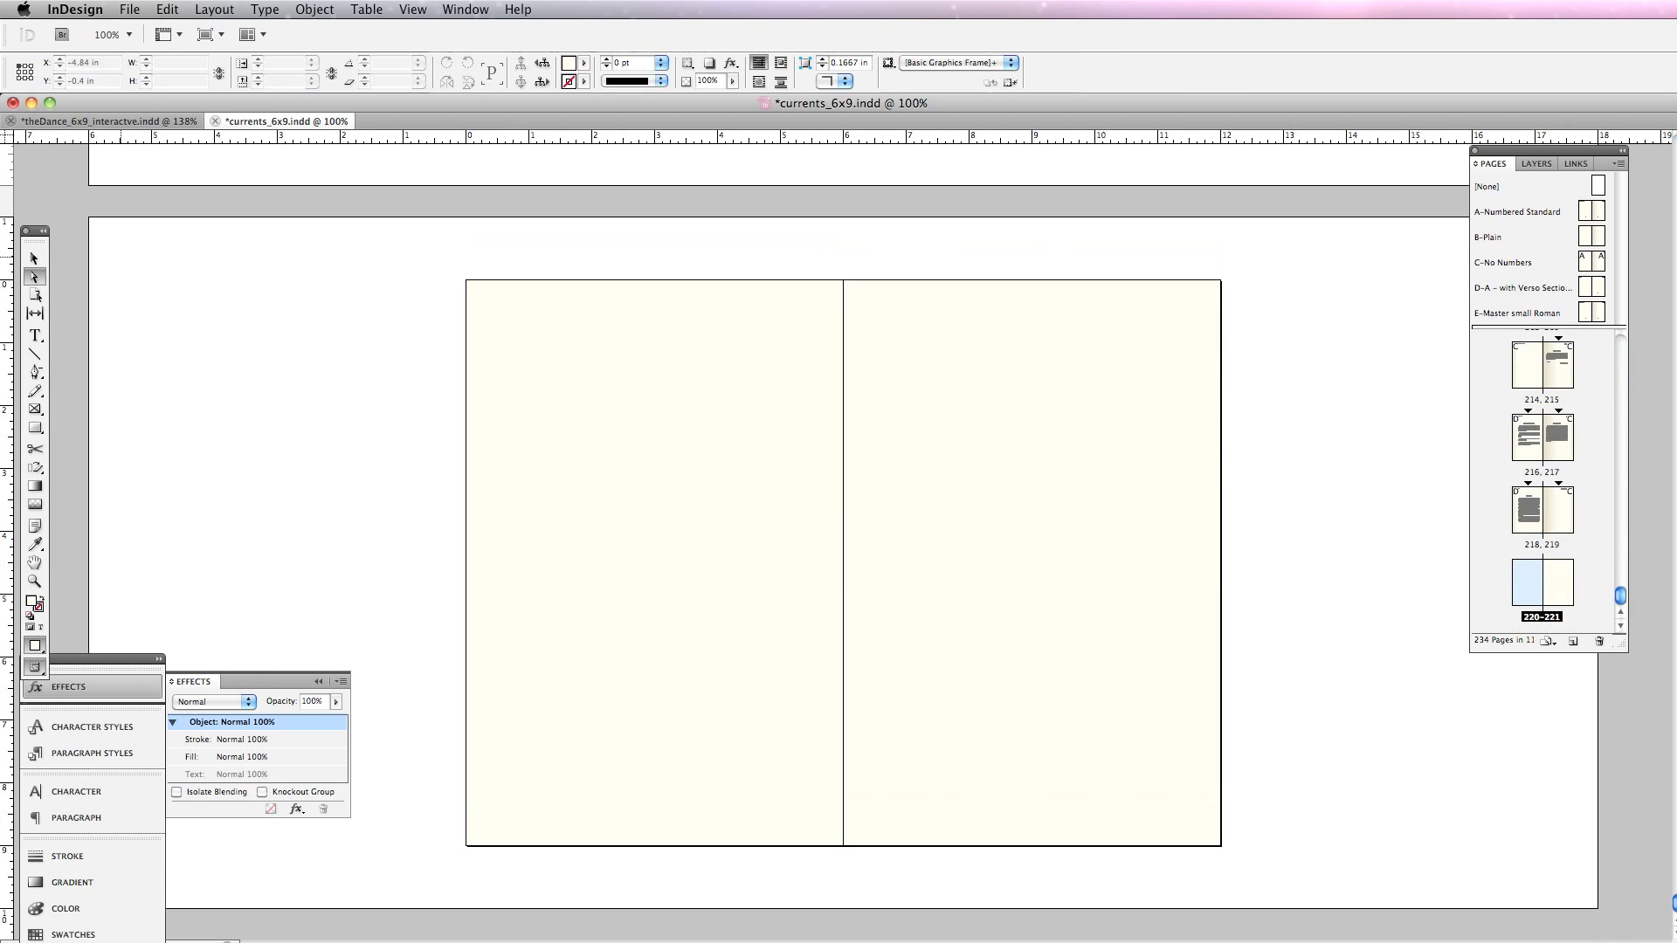
pyautogui.press('v')
pyautogui.press('super+d')
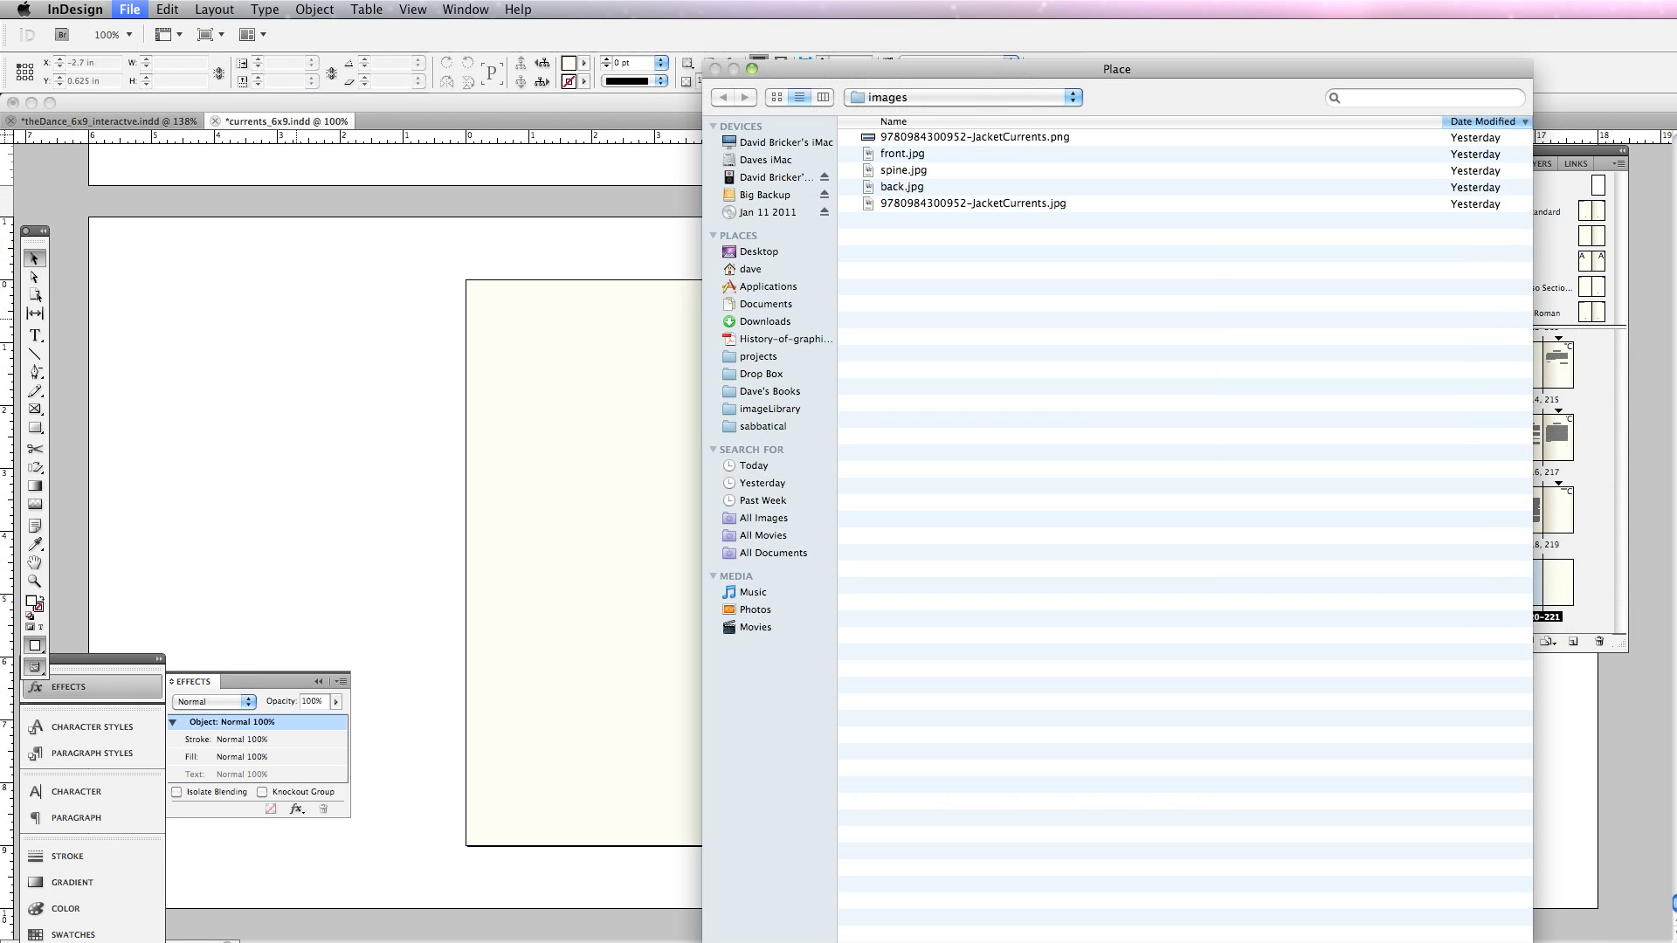
pyautogui.doubleClick(901, 187)
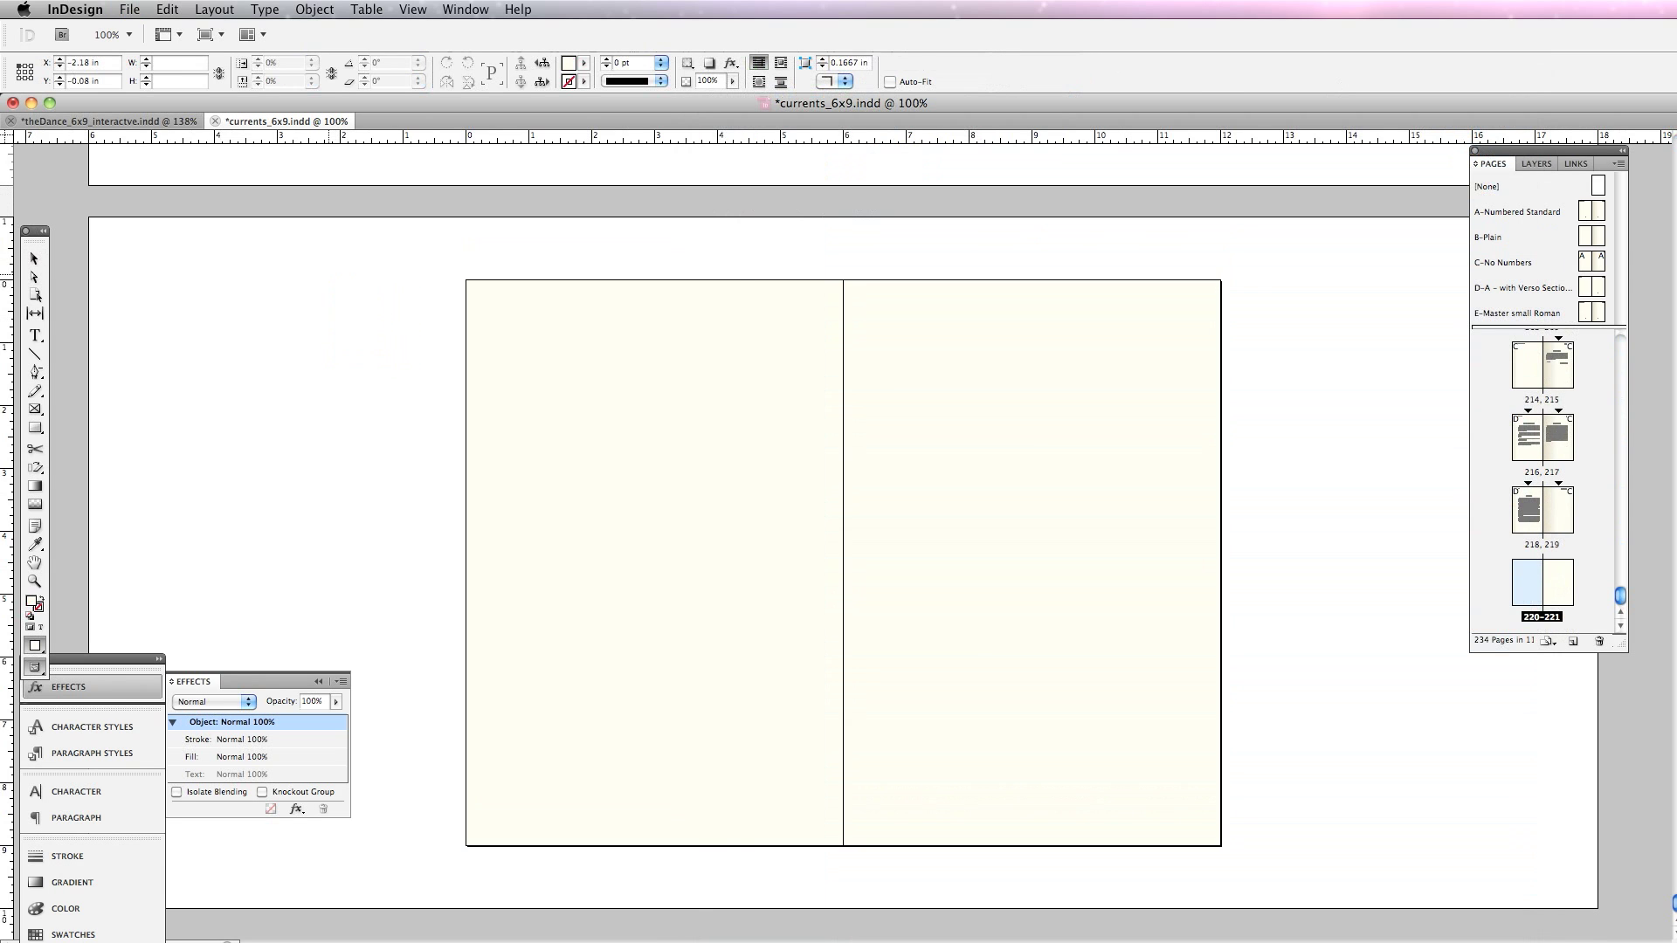
pyautogui.click(329, 274)
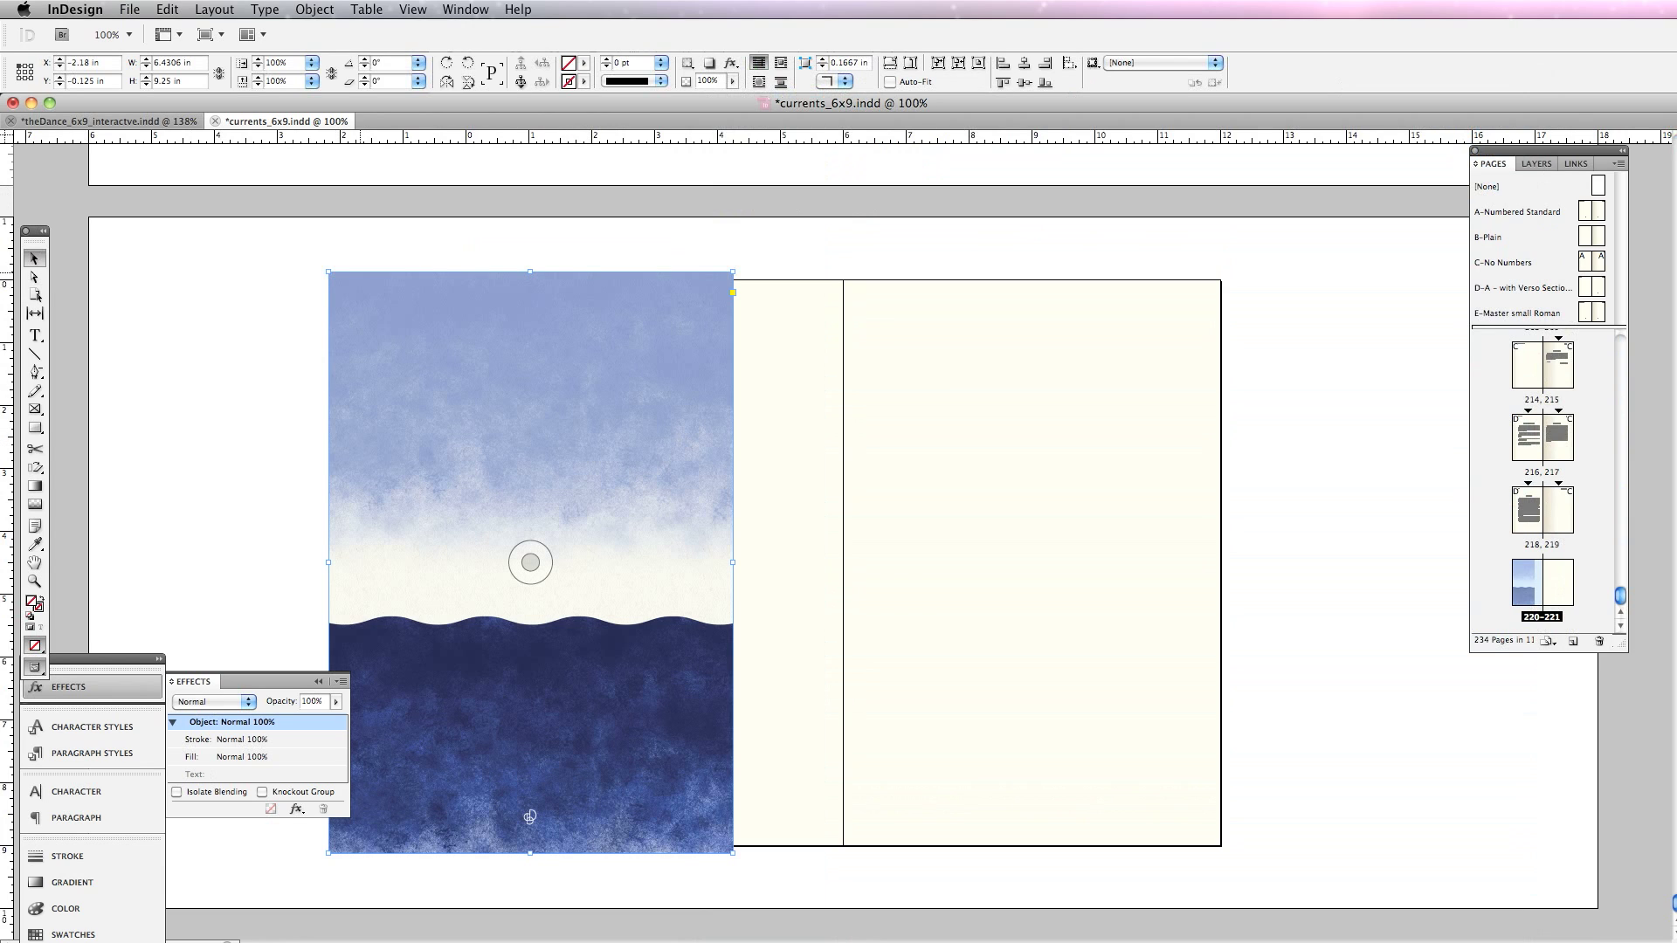
# Step: Align and crop the back cover image's frame to page 220, about 6.01 in wide and 9 in high, ending at the spine
pyautogui.moveTo(329, 272); pyautogui.dragTo(334, 277)
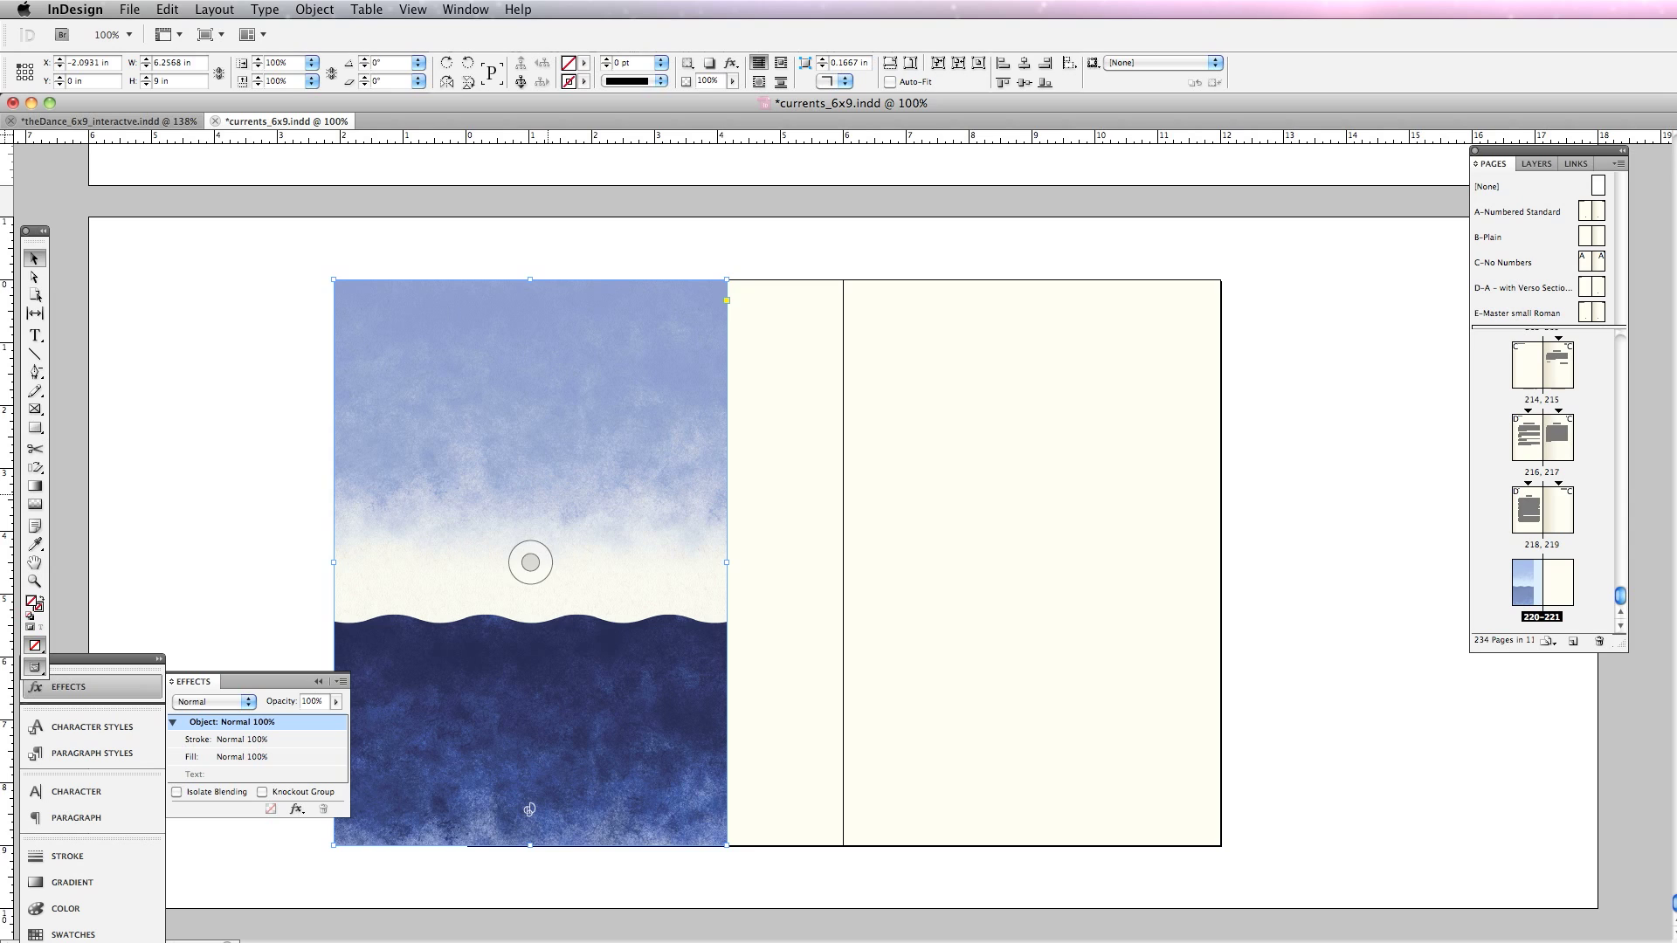
pyautogui.moveTo(529, 810); pyautogui.dragTo(645, 810)
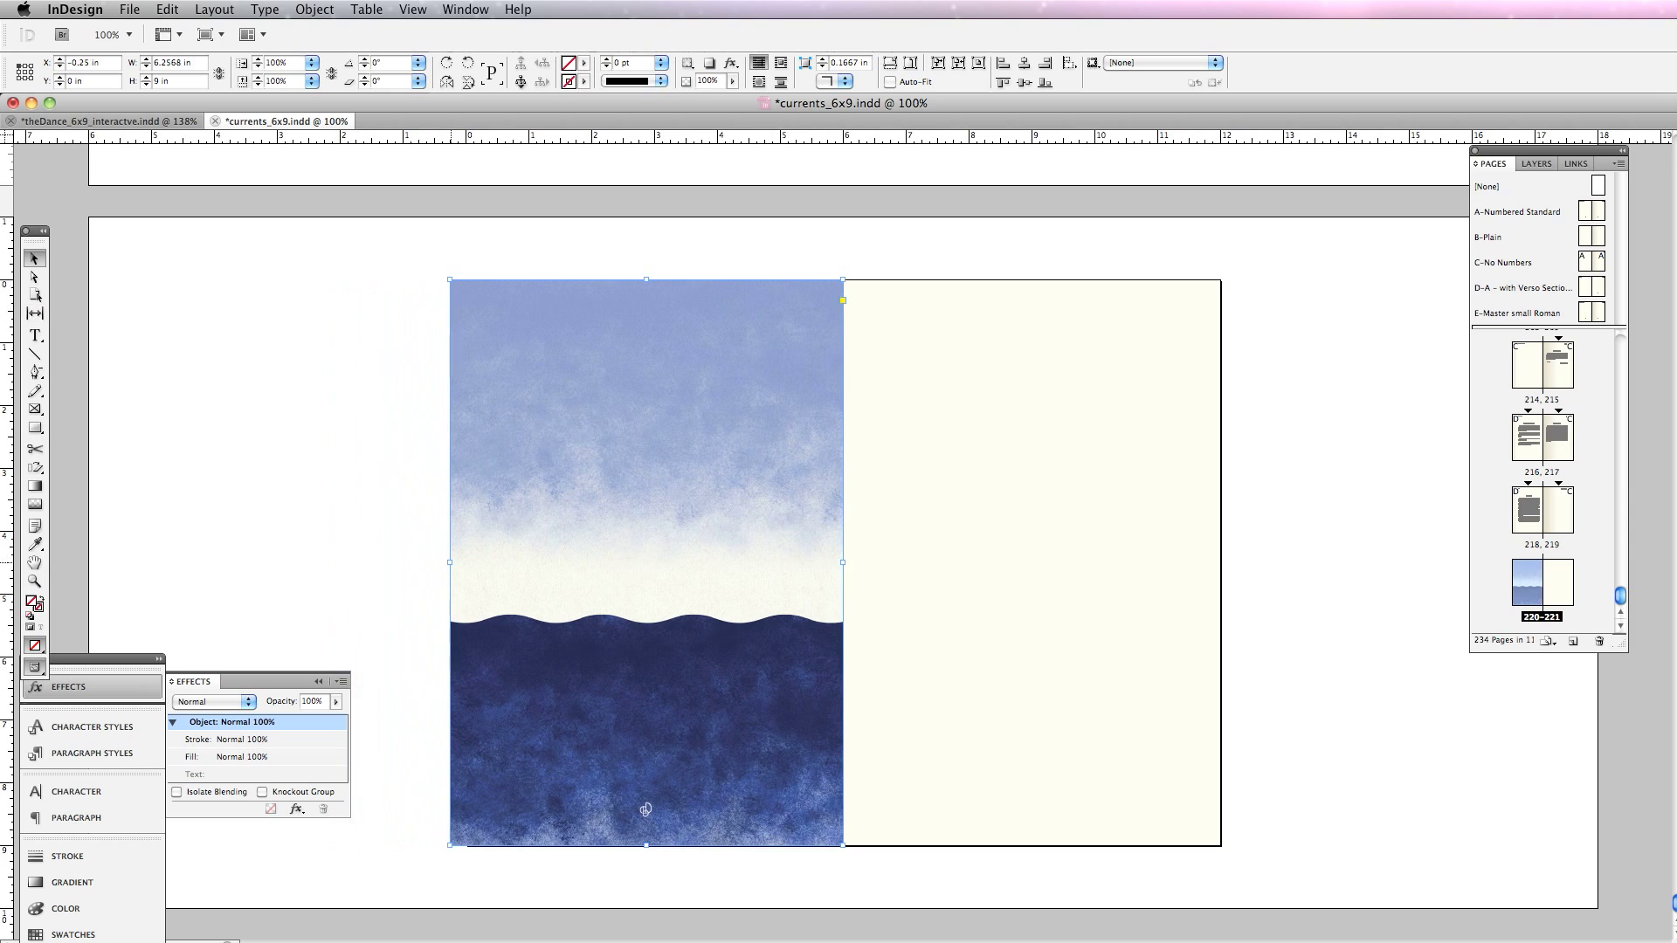
pyautogui.moveTo(450, 562); pyautogui.dragTo(465, 561)
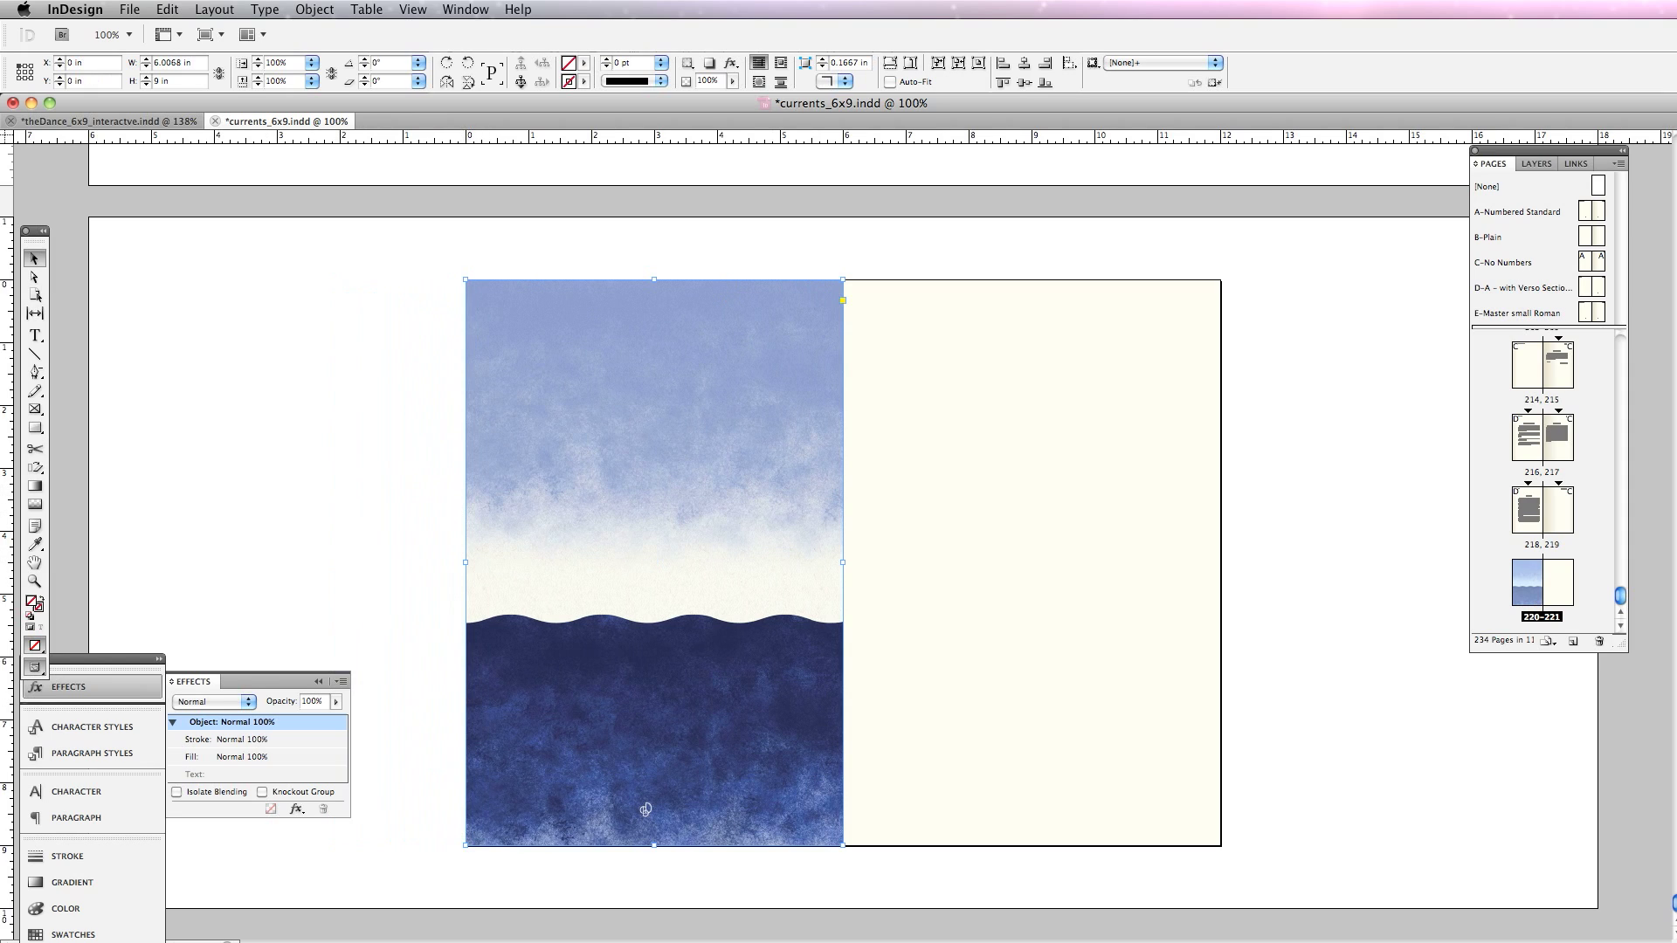
# Step: Shift the back cover image right inside its frame to an X offset of about -0.11 in, and save the deselected layout
pyautogui.press('a')
pyautogui.click(646, 809)
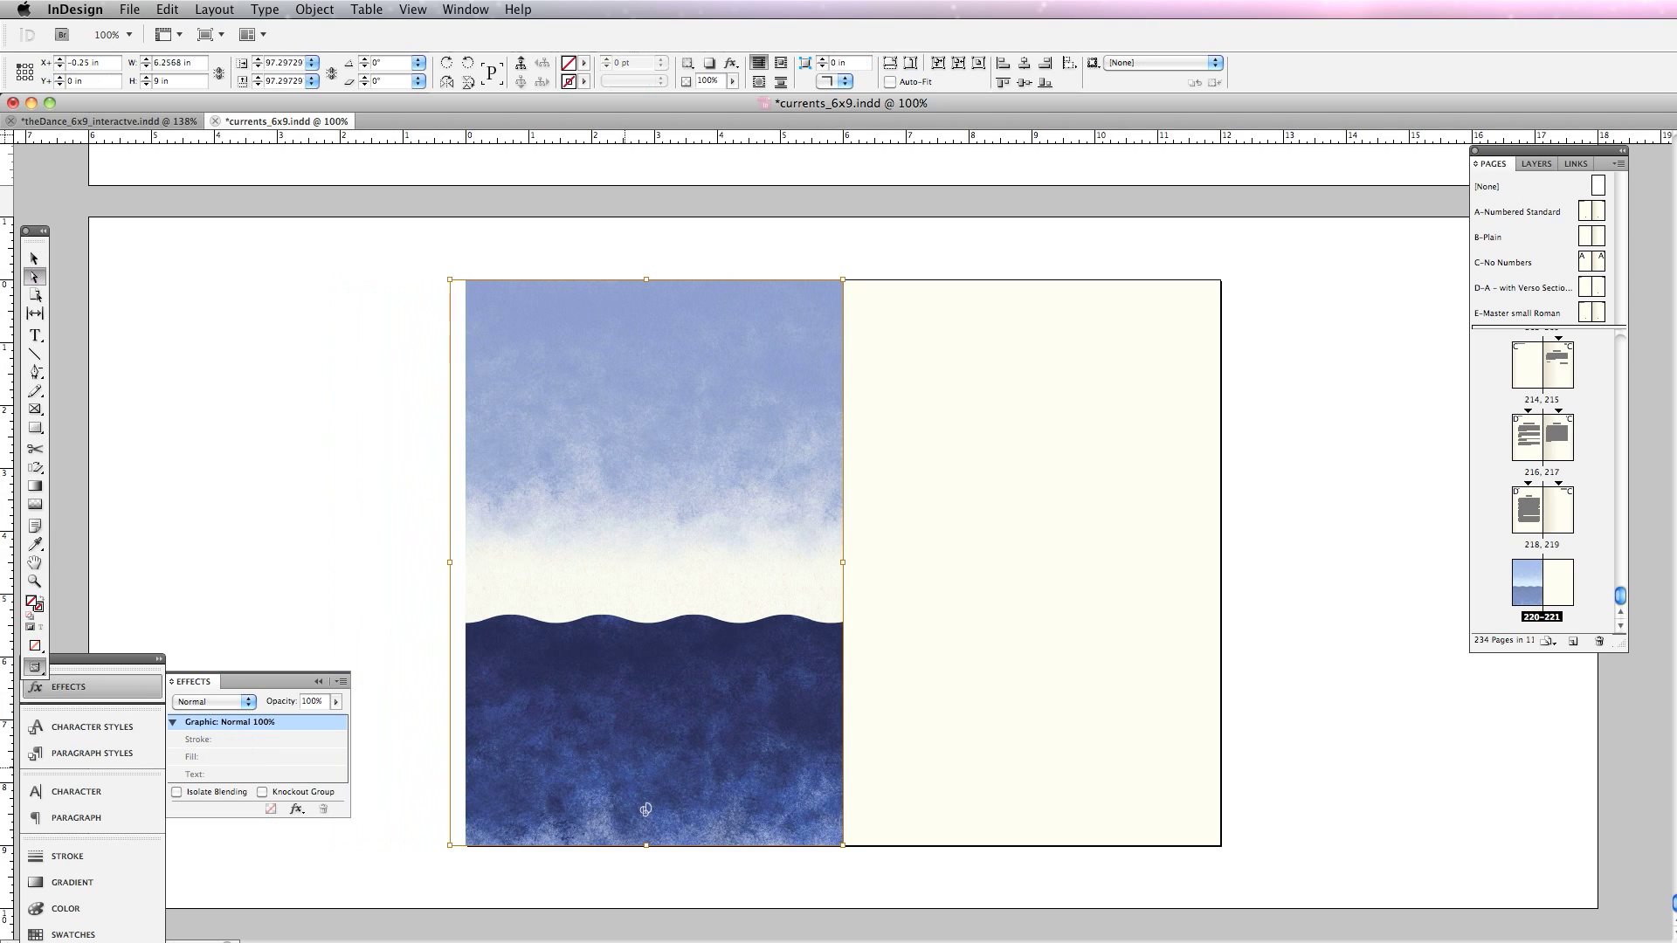
pyautogui.moveTo(645, 810); pyautogui.dragTo(654, 809)
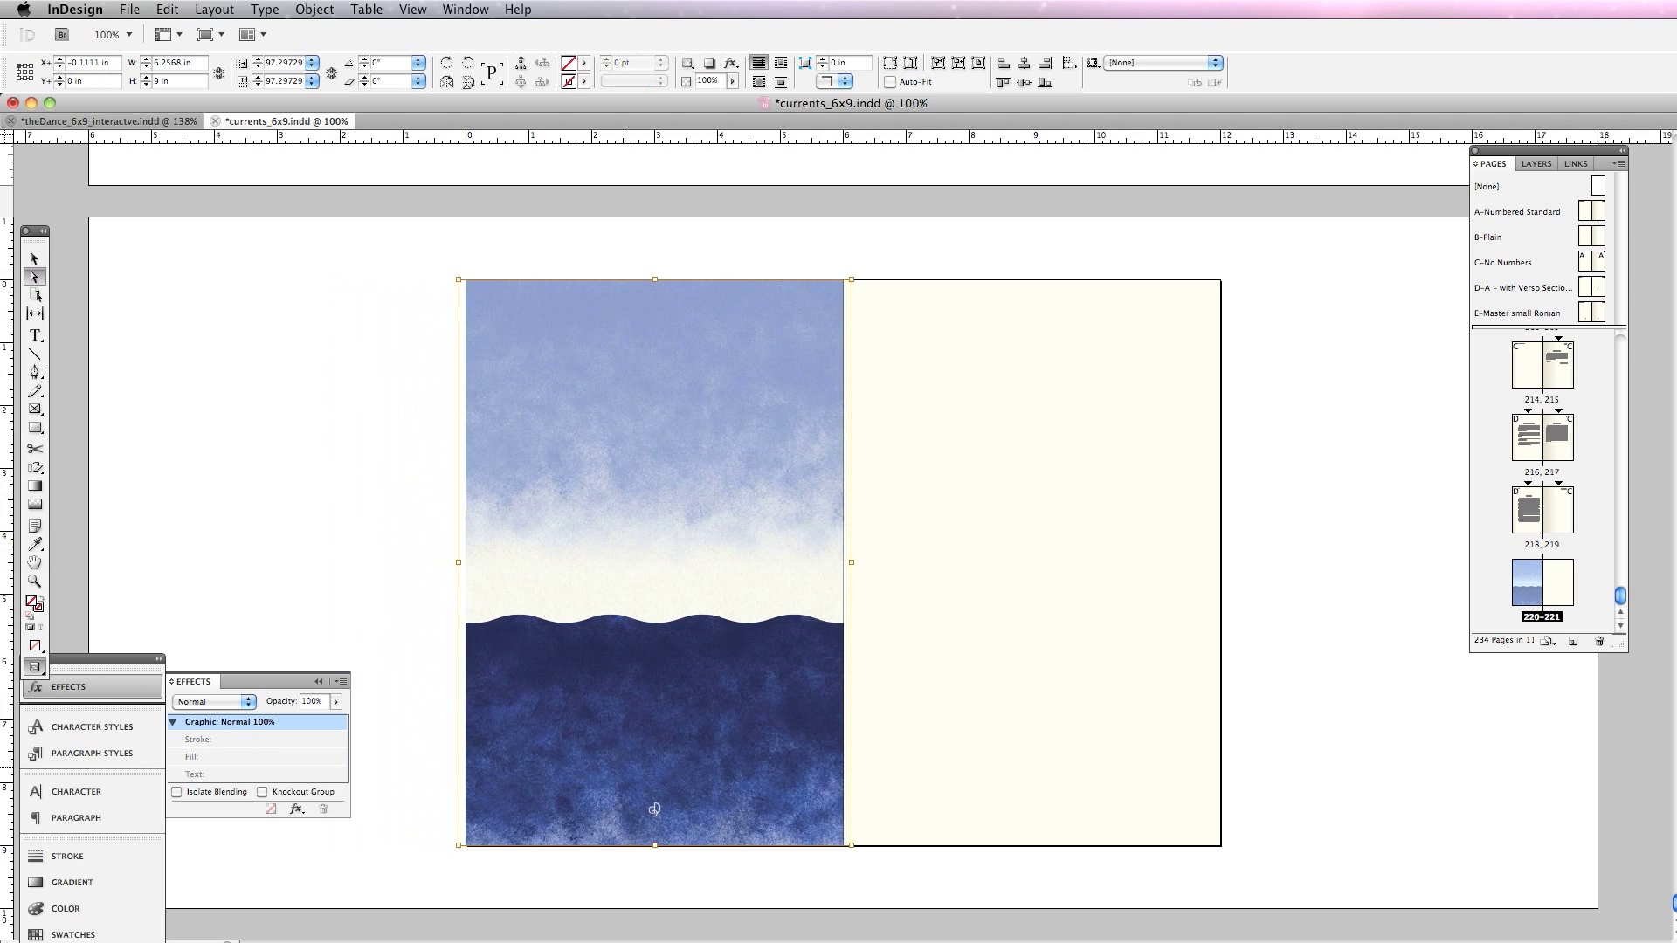
pyautogui.click(336, 411)
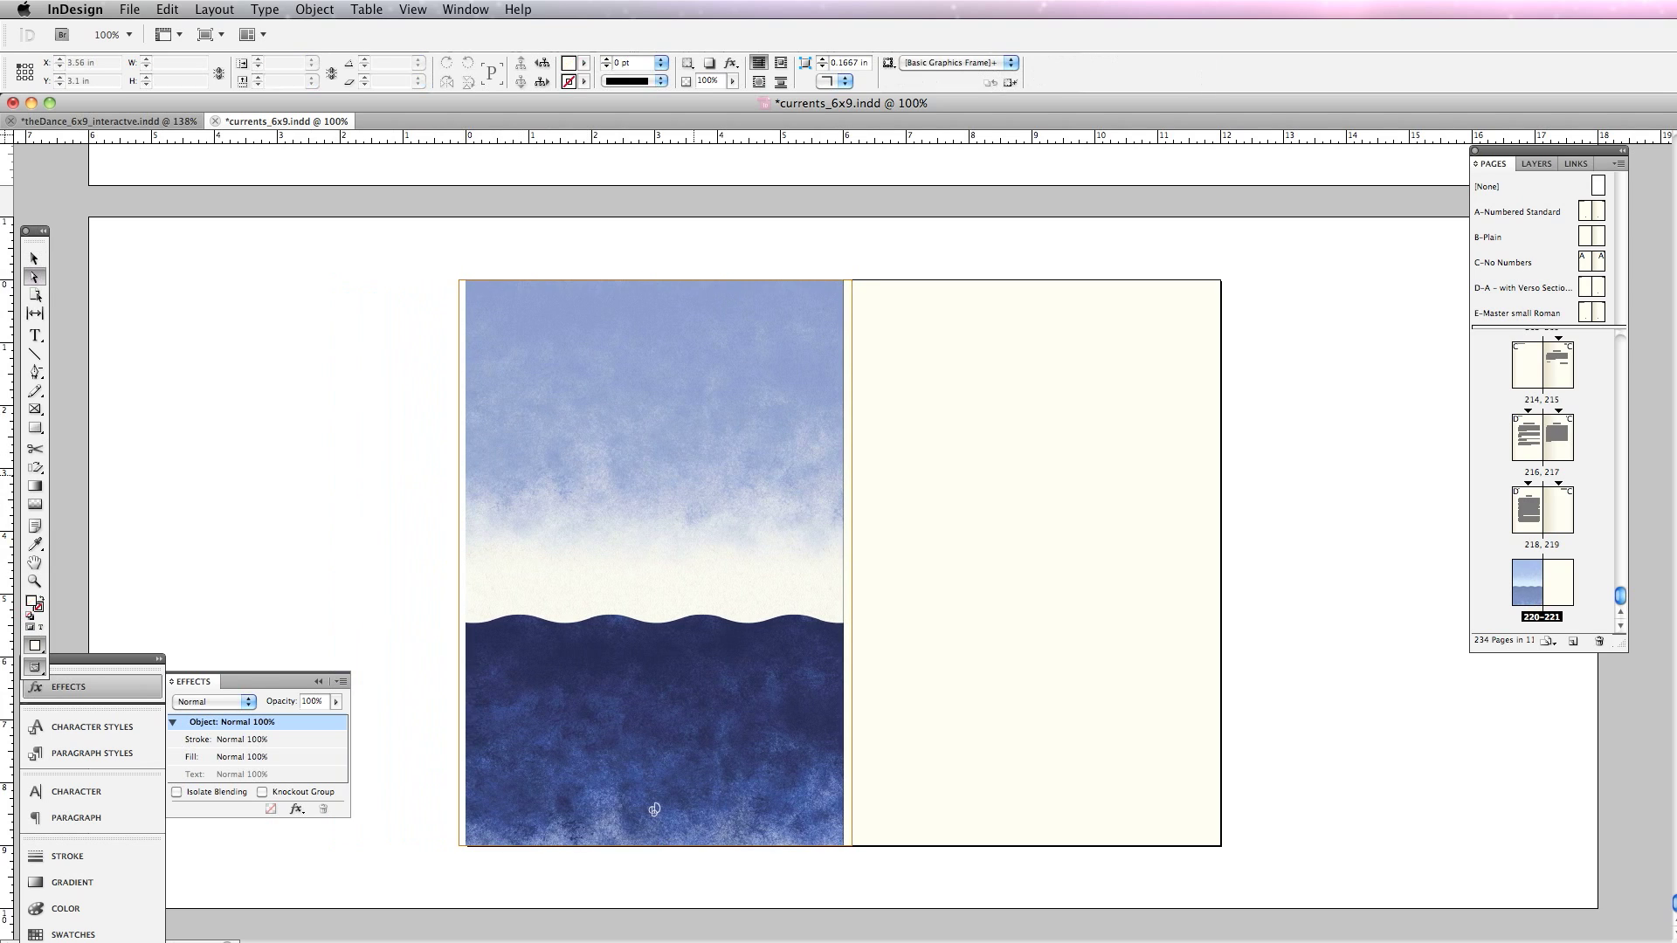
pyautogui.press('shift+super+a')
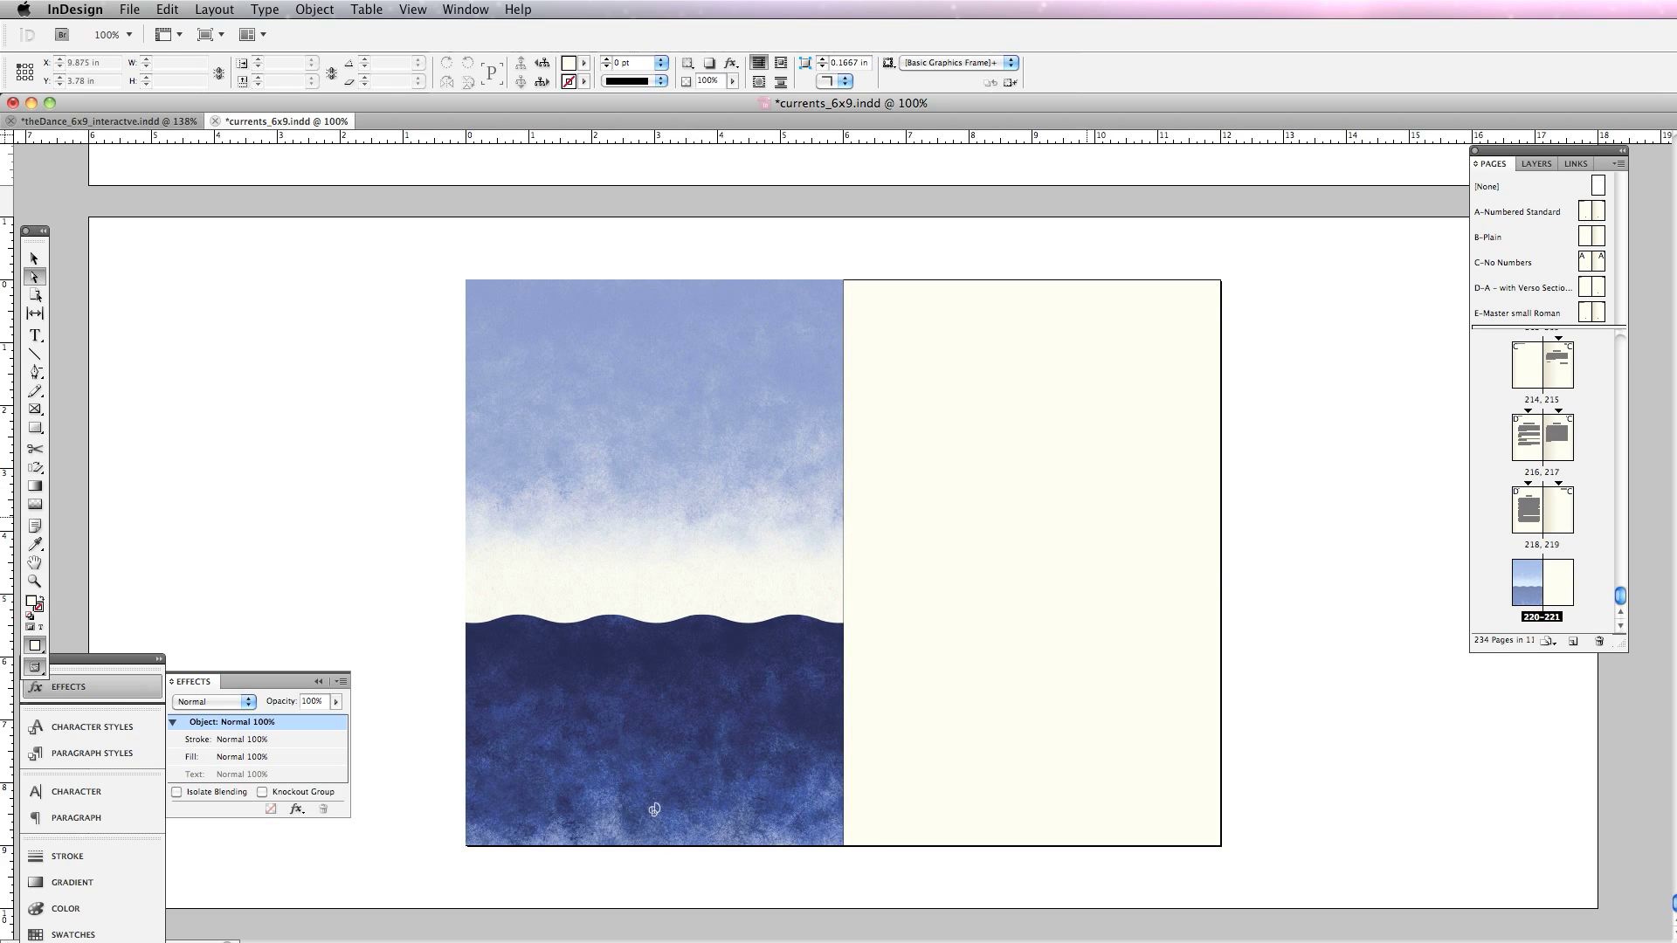
pyautogui.press('super+s')
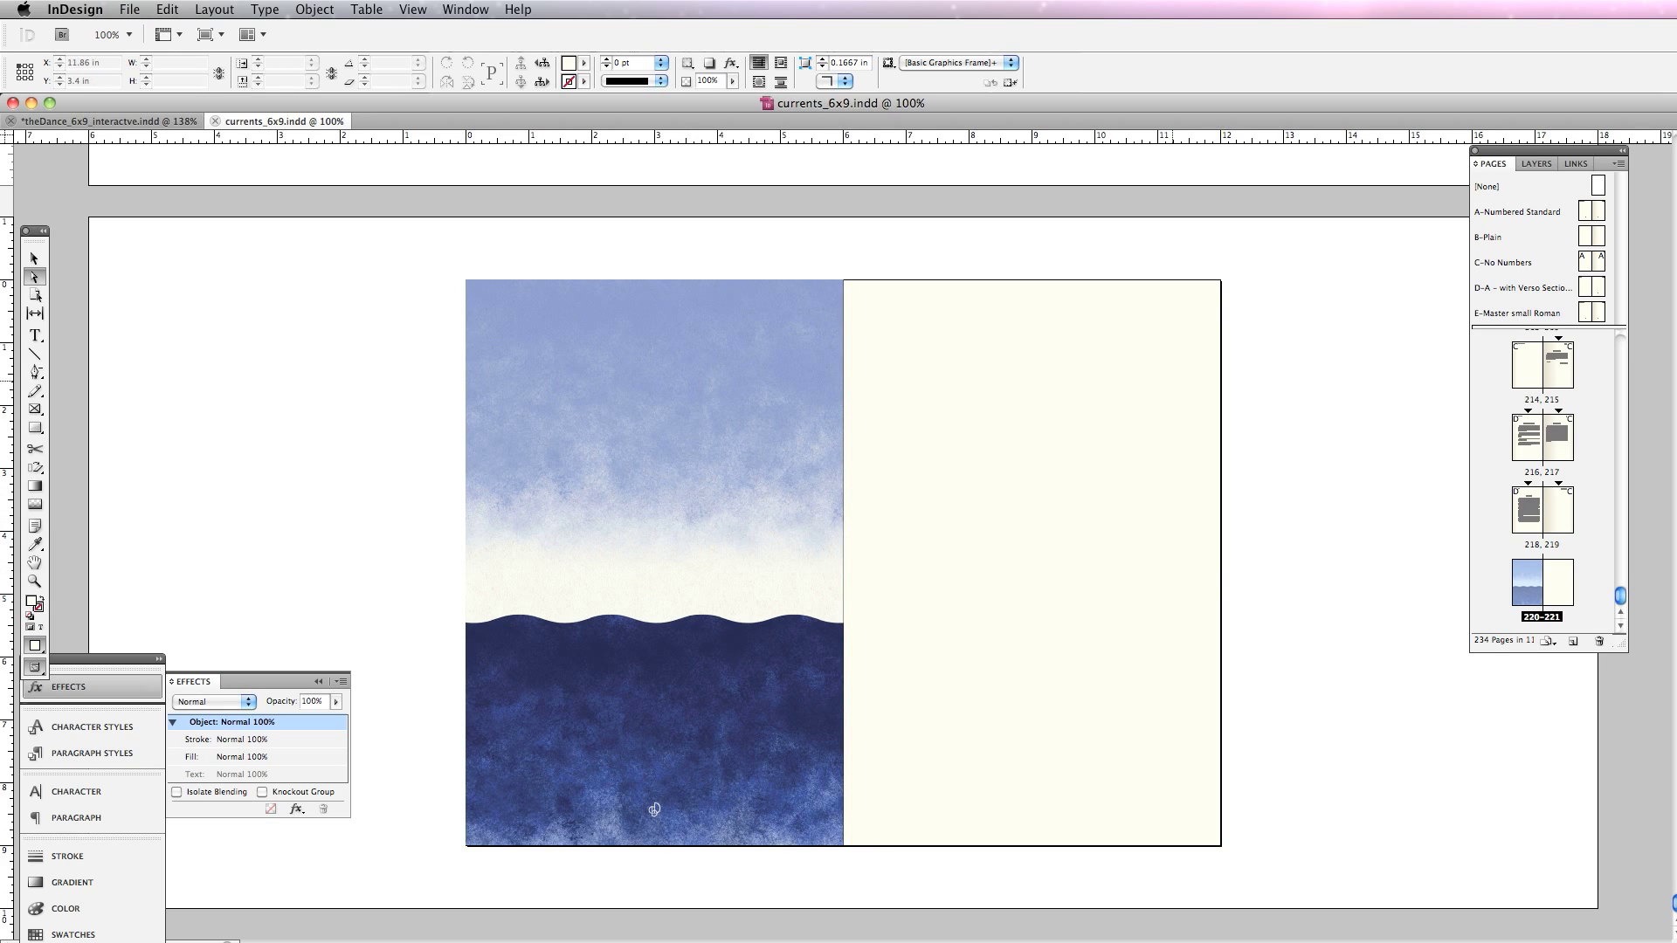
# Step: Export all pages as Flash Player (SWF) with an HTML file and interactive page curl, replacing currents_6x9_1-10.swf
pyautogui.click(315, 9)
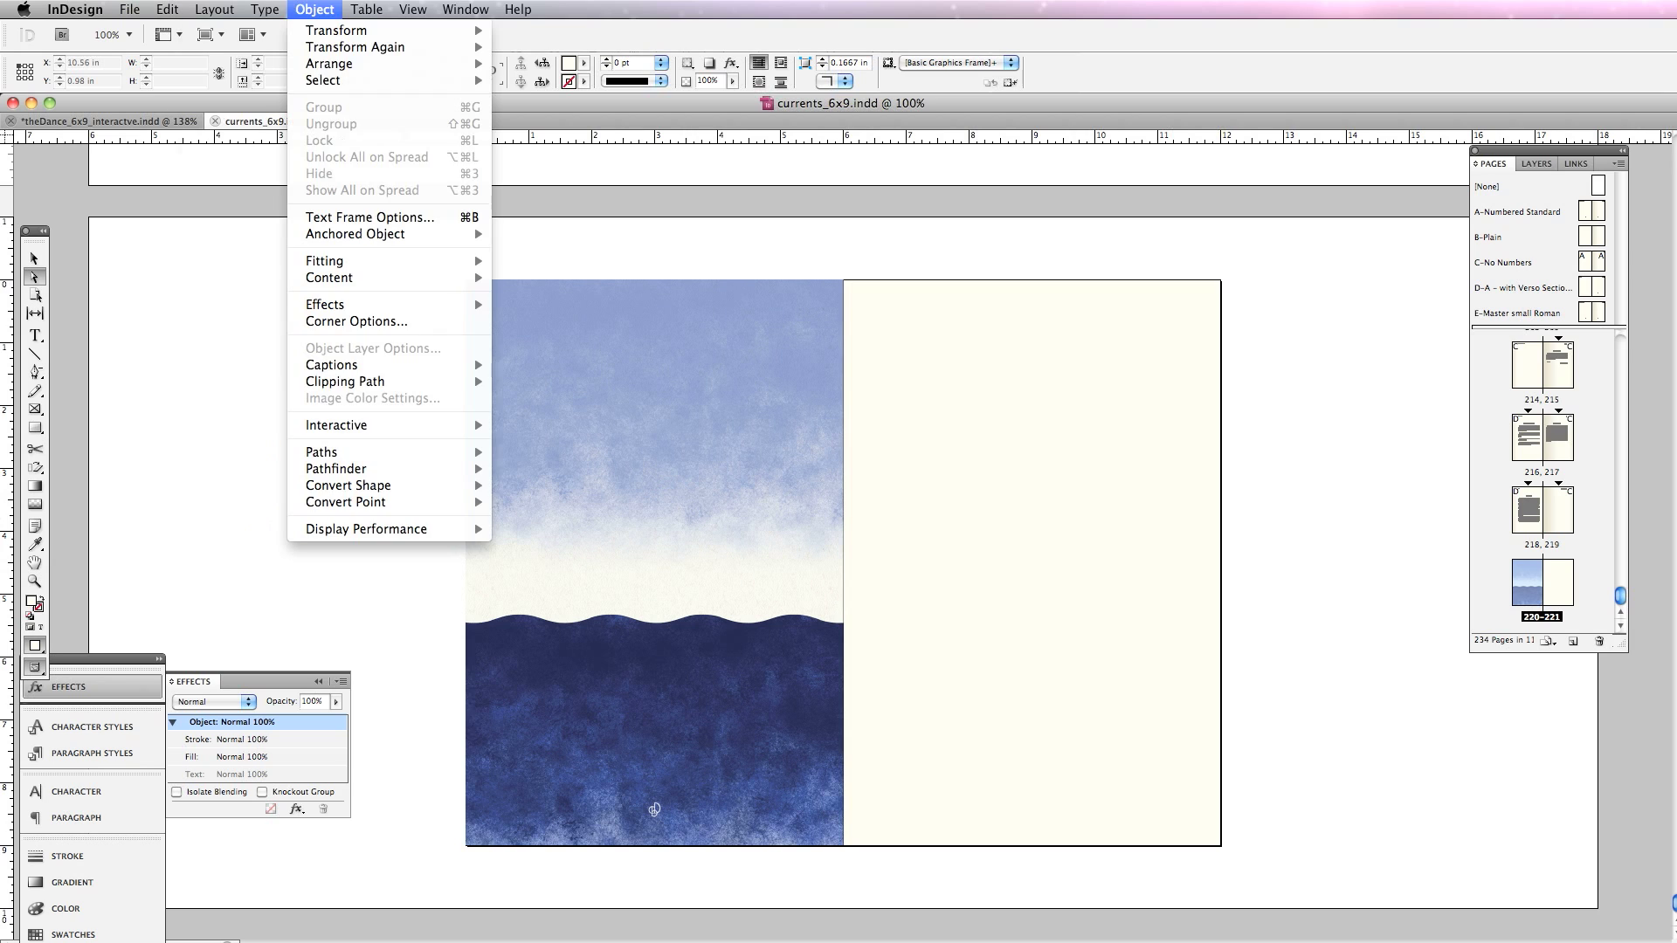
pyautogui.moveTo(130, 9)
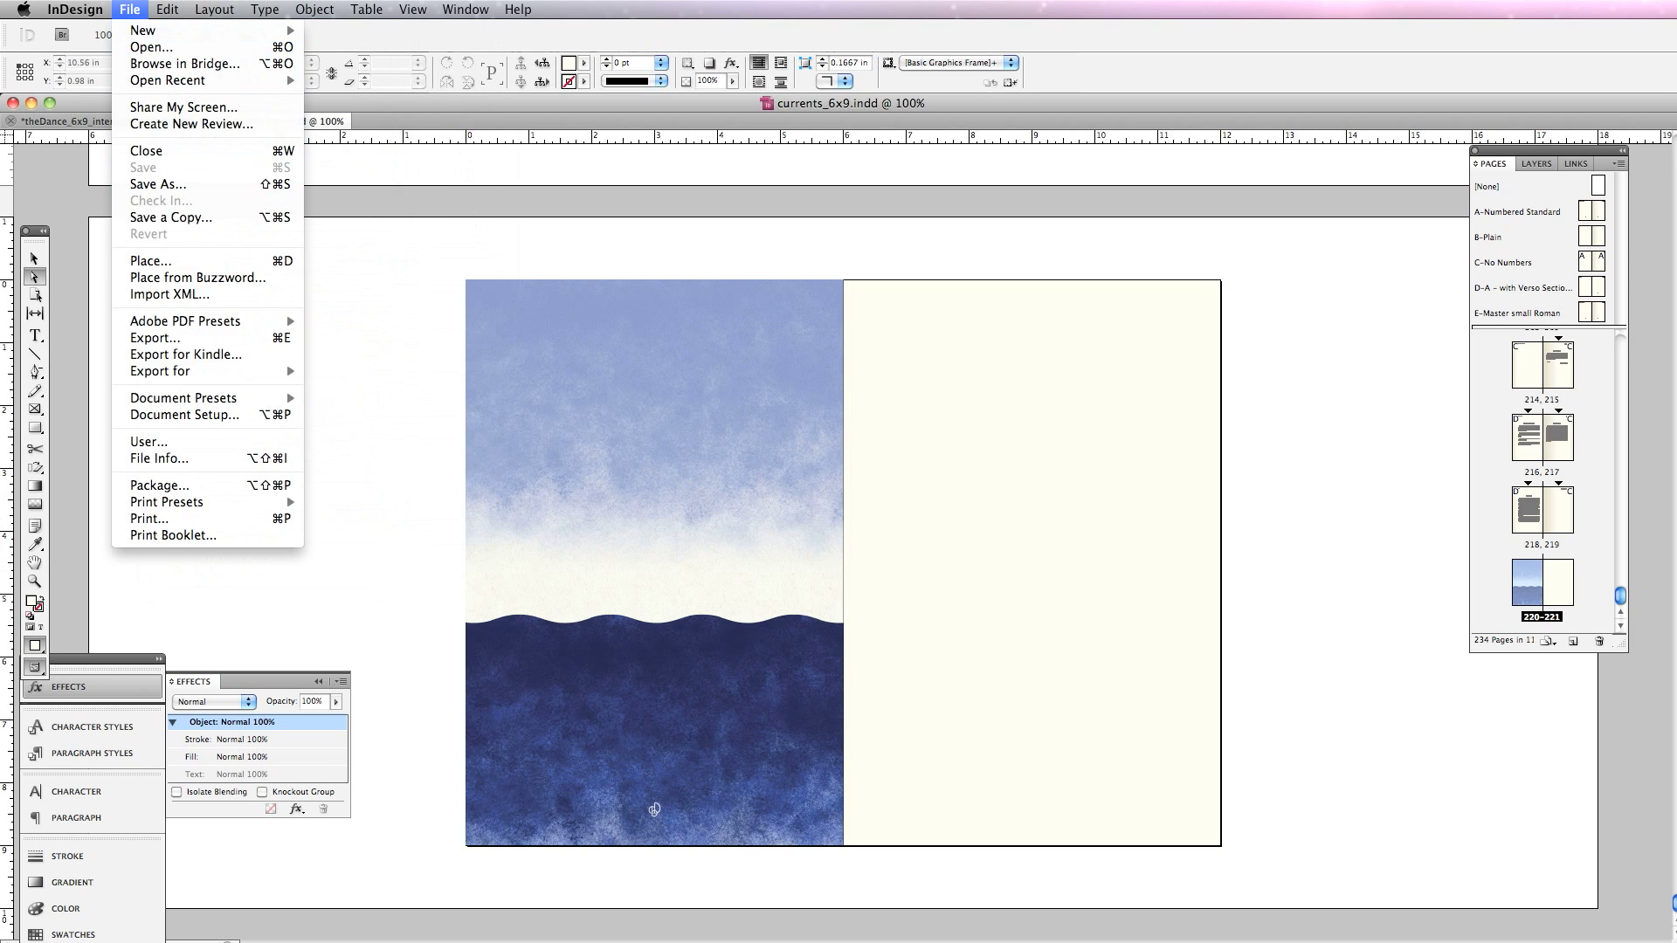
pyautogui.click(155, 338)
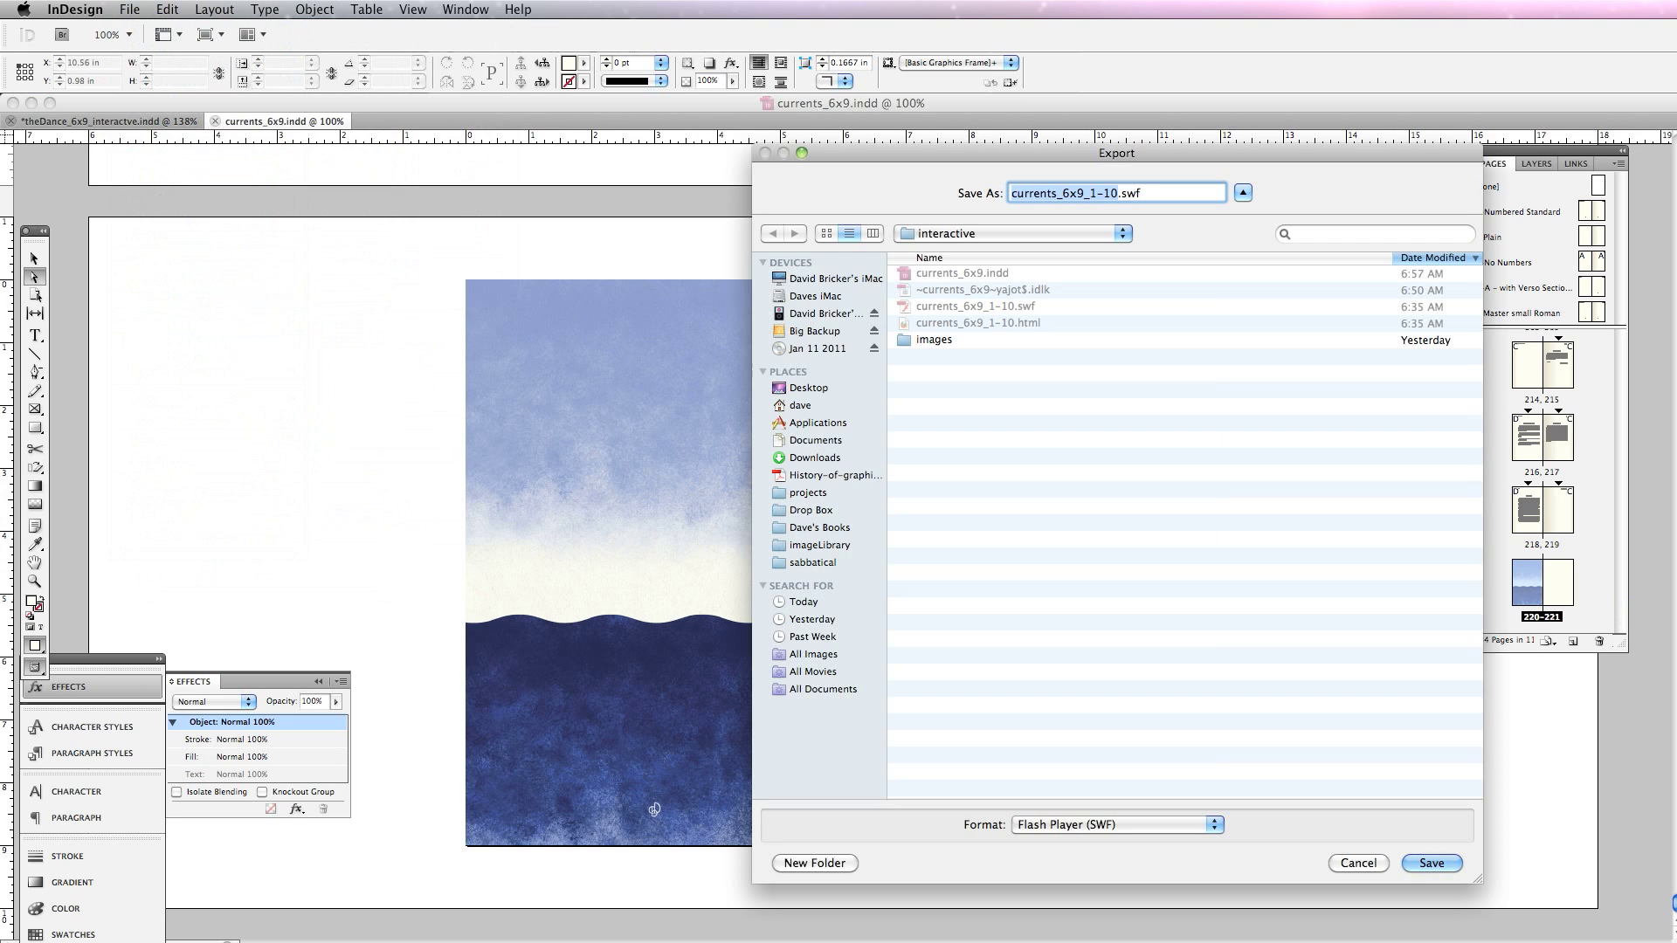
pyautogui.press('Return')
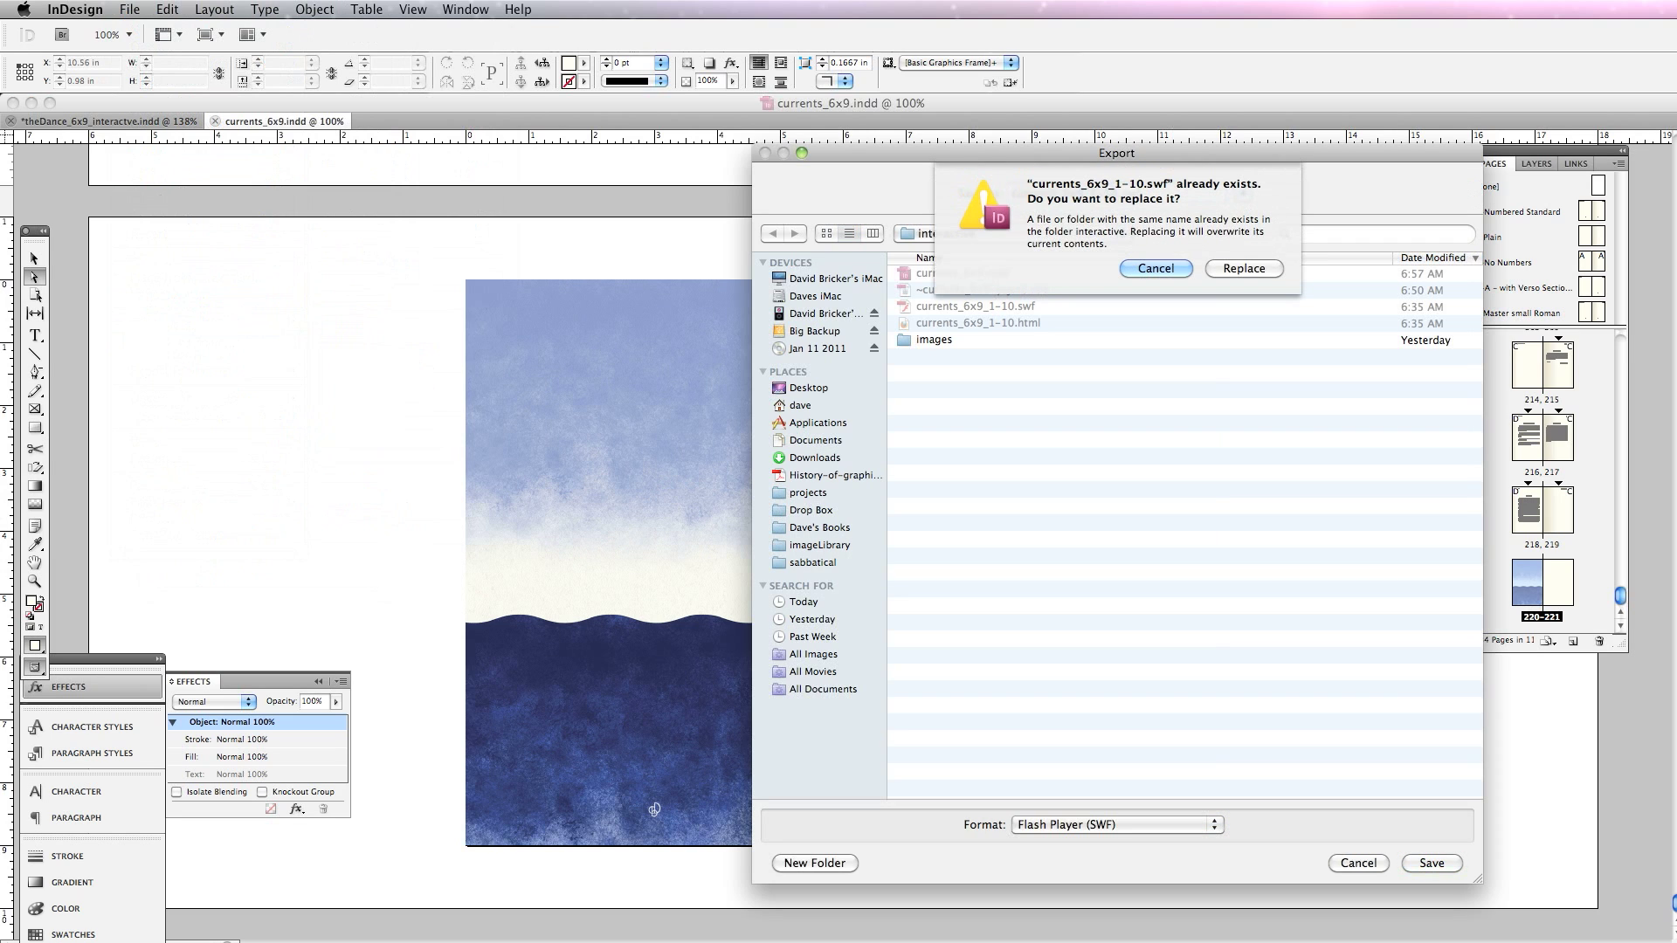
pyautogui.press('super+r')
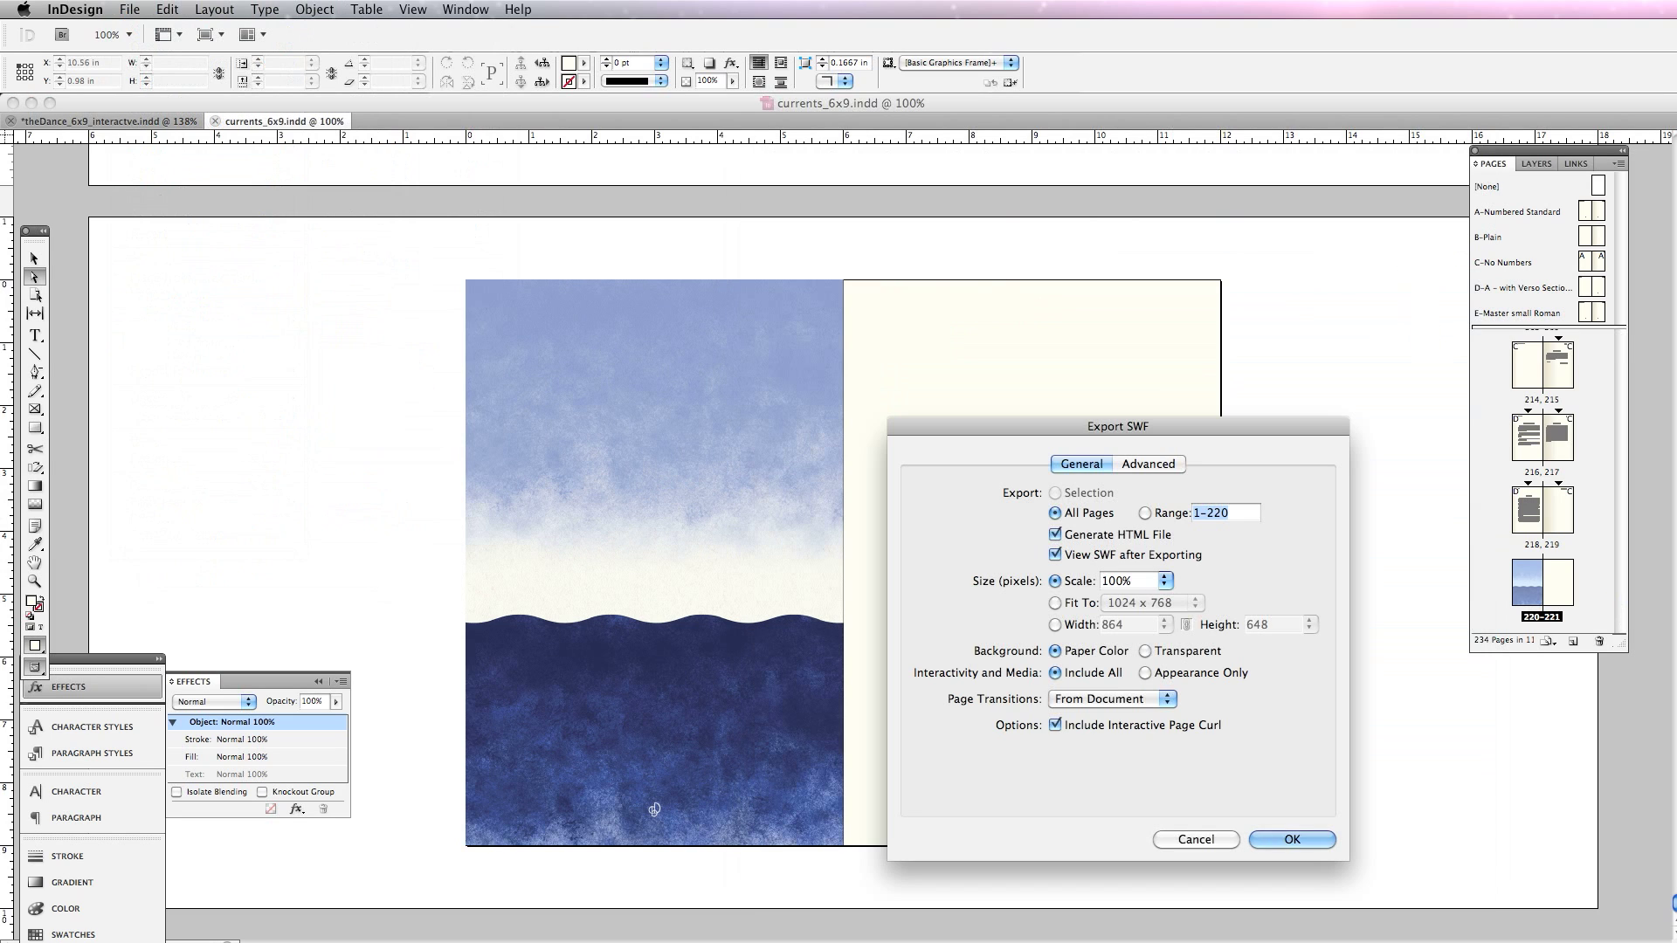
pyautogui.press('Return')
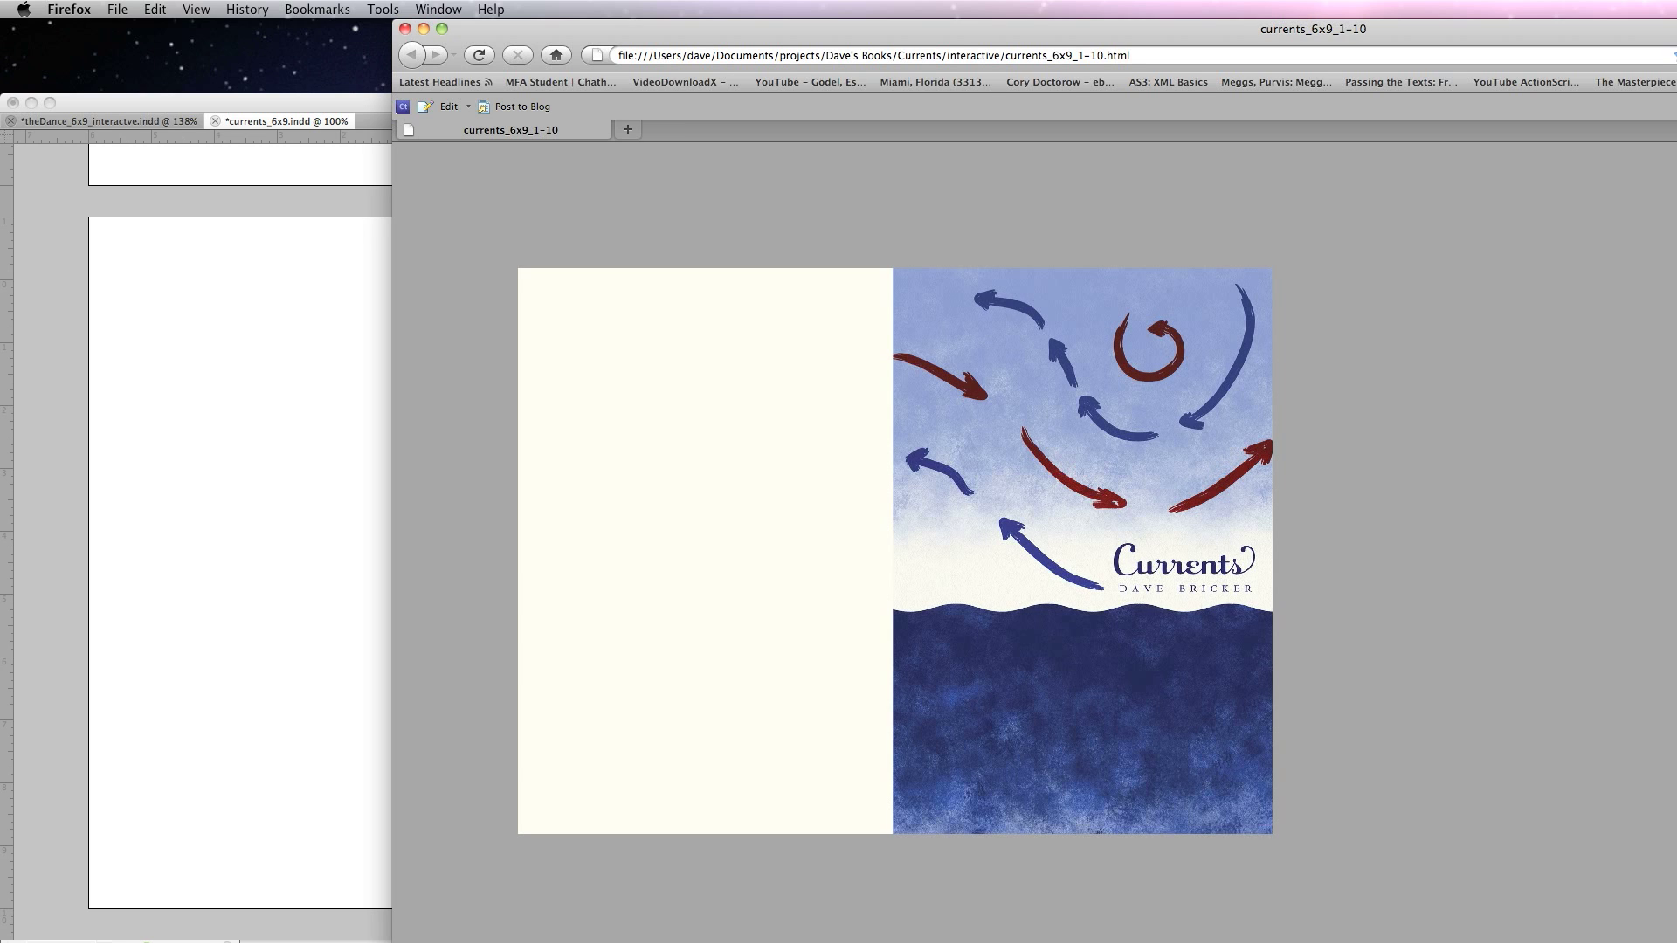
# Step: Page forward through the exported book in Firefox, from the front cover to the Table of Illustrations spread
pyautogui.moveTo(1264, 827); pyautogui.dragTo(954, 775)
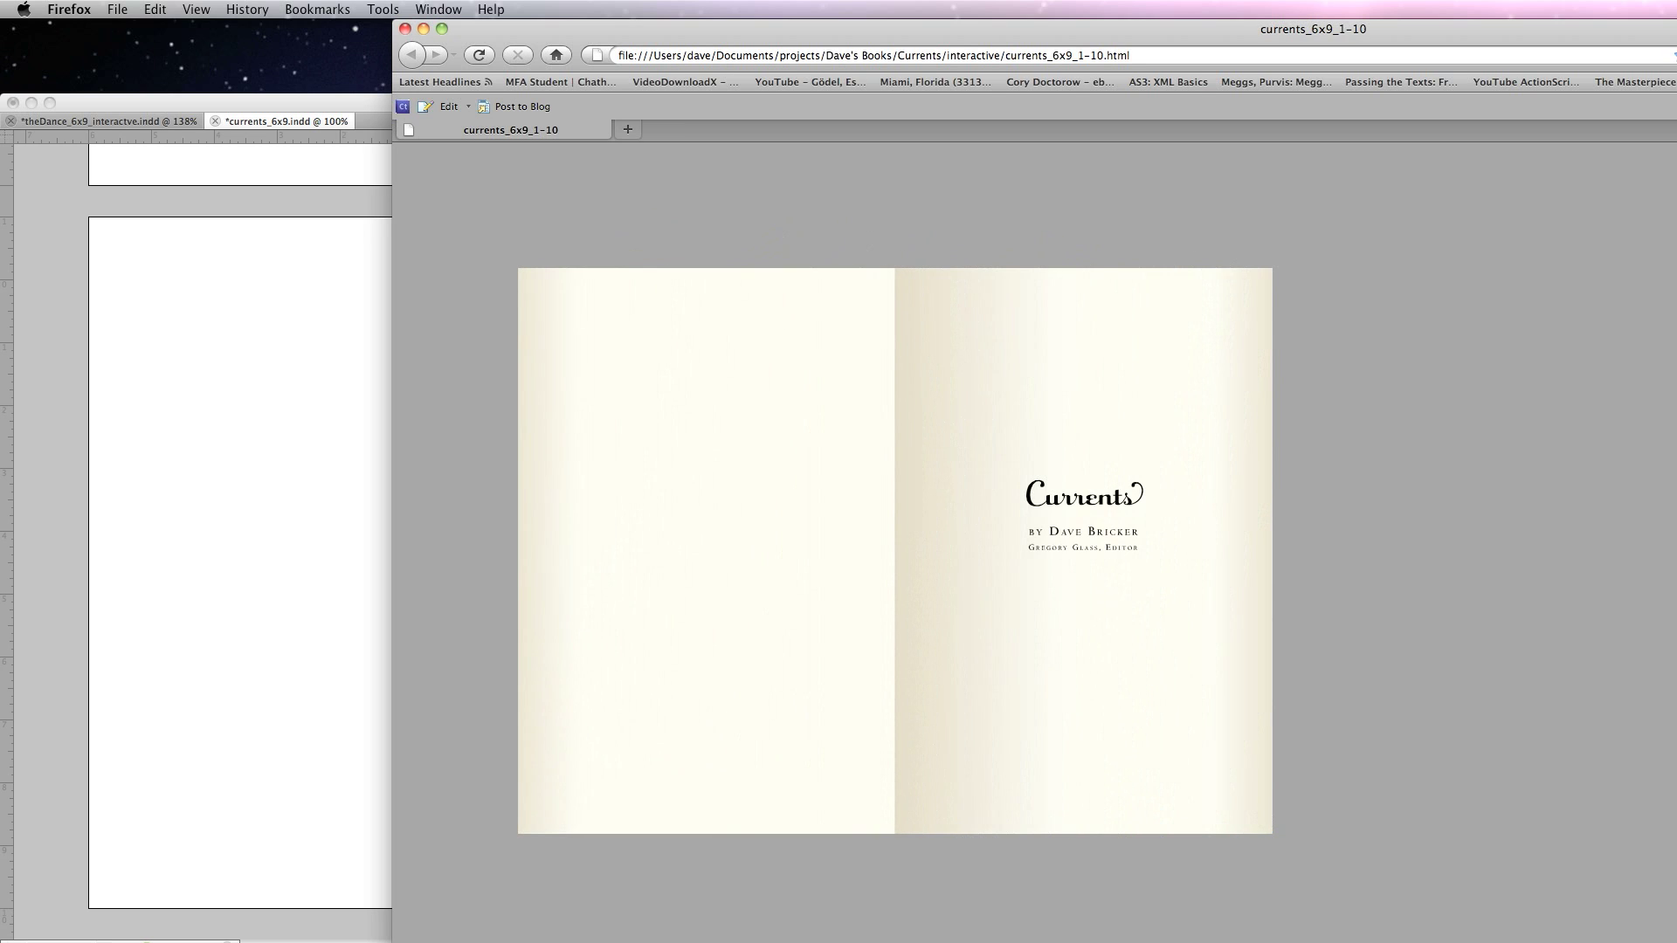
pyautogui.press('Right')
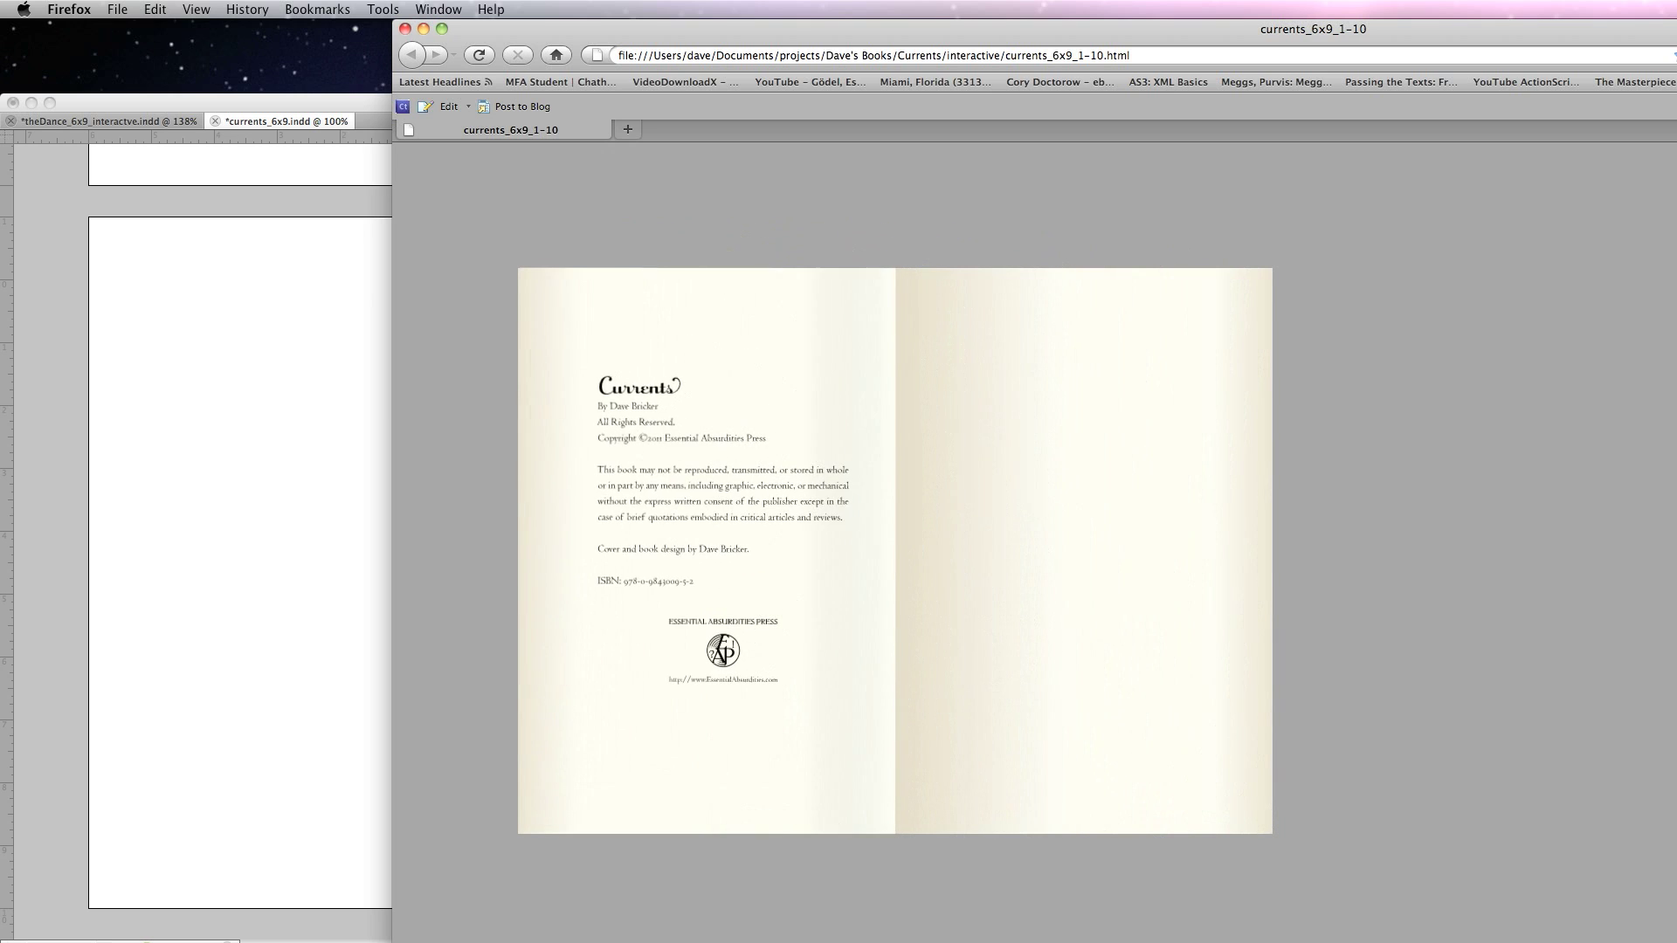
pyautogui.press('Right')
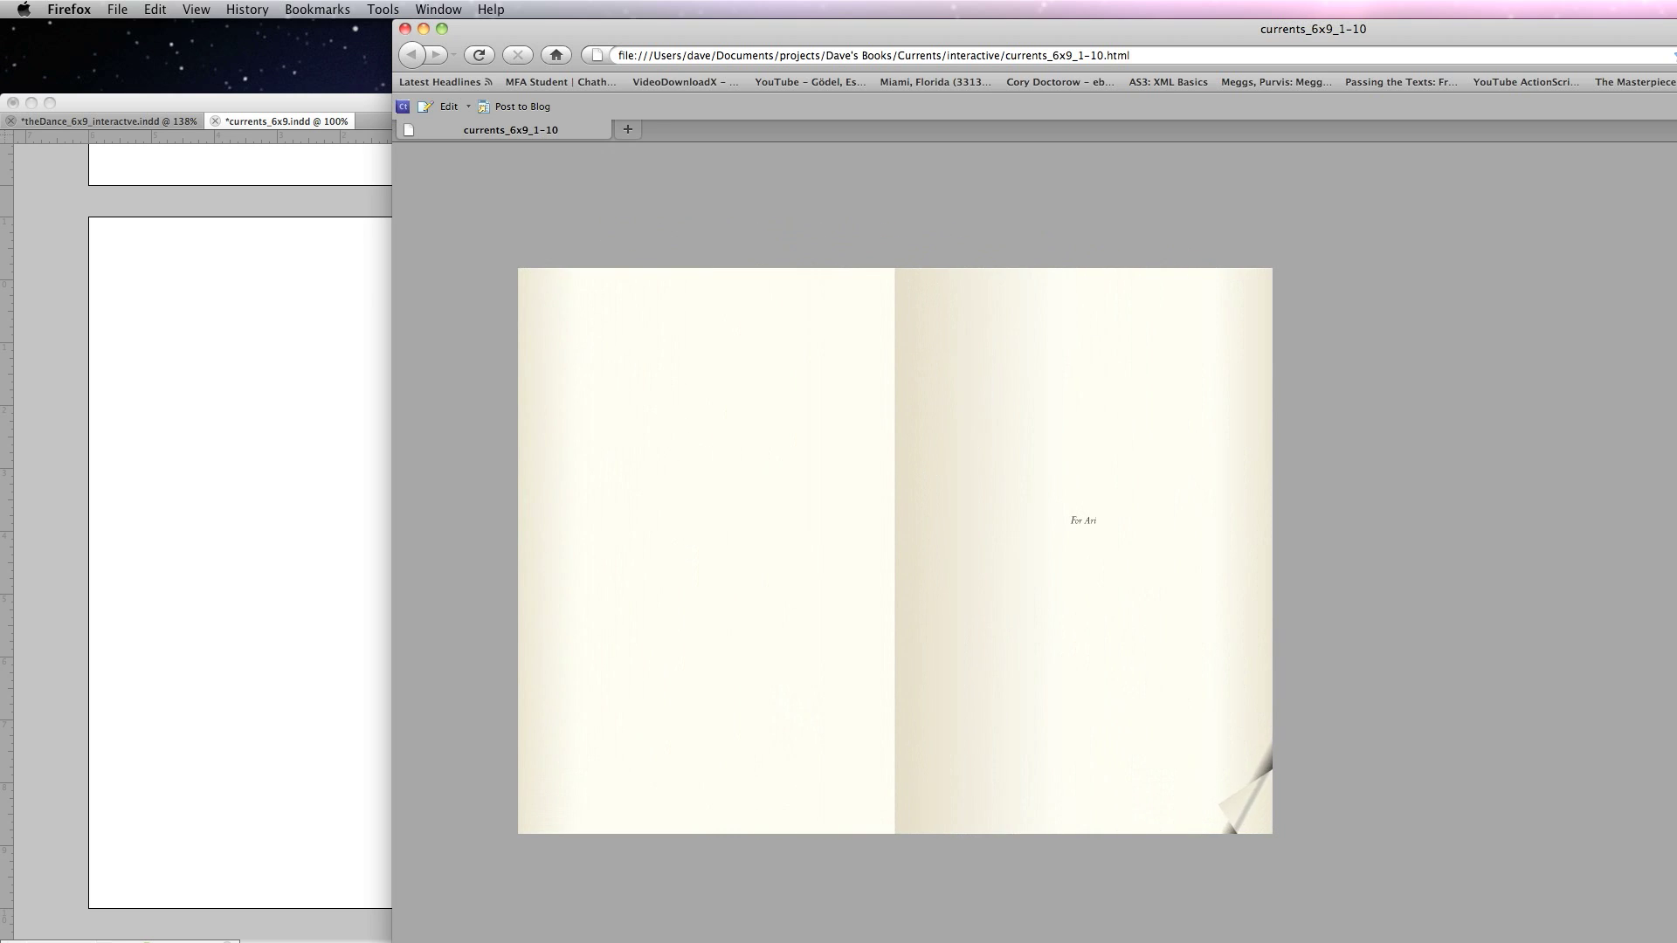
pyautogui.press('Right')
pyautogui.press('Right')
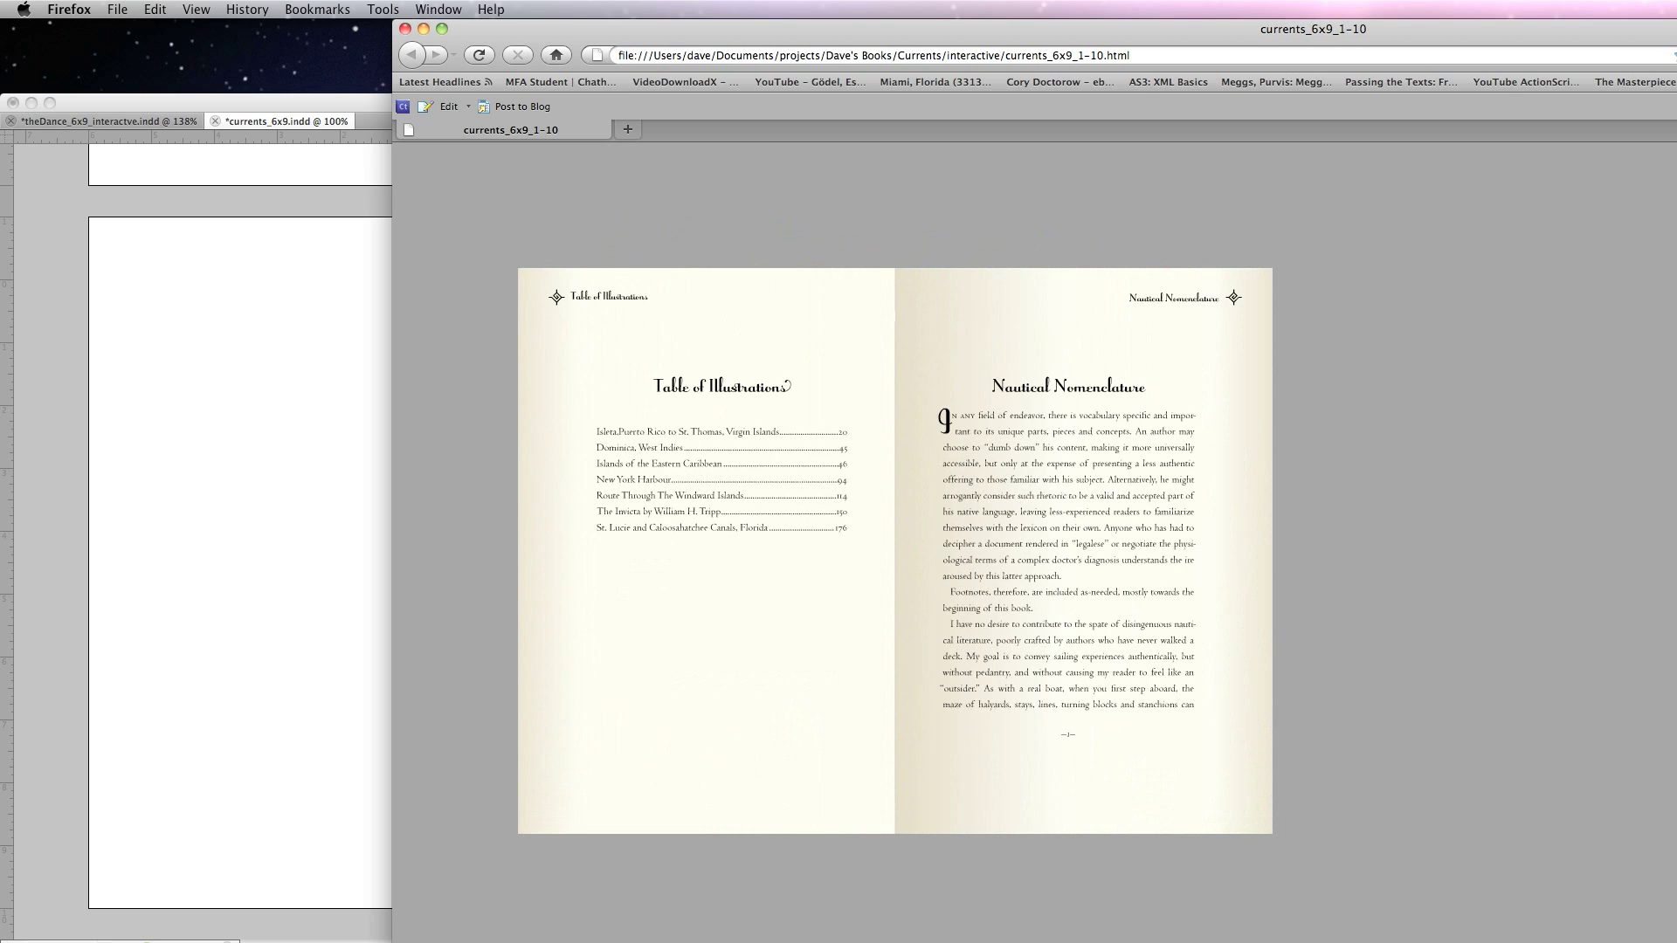
# Step: Test the Repo Man entry in the exported book's Table of Contents, and turn the pages back to the front cover
pyautogui.press('Left')
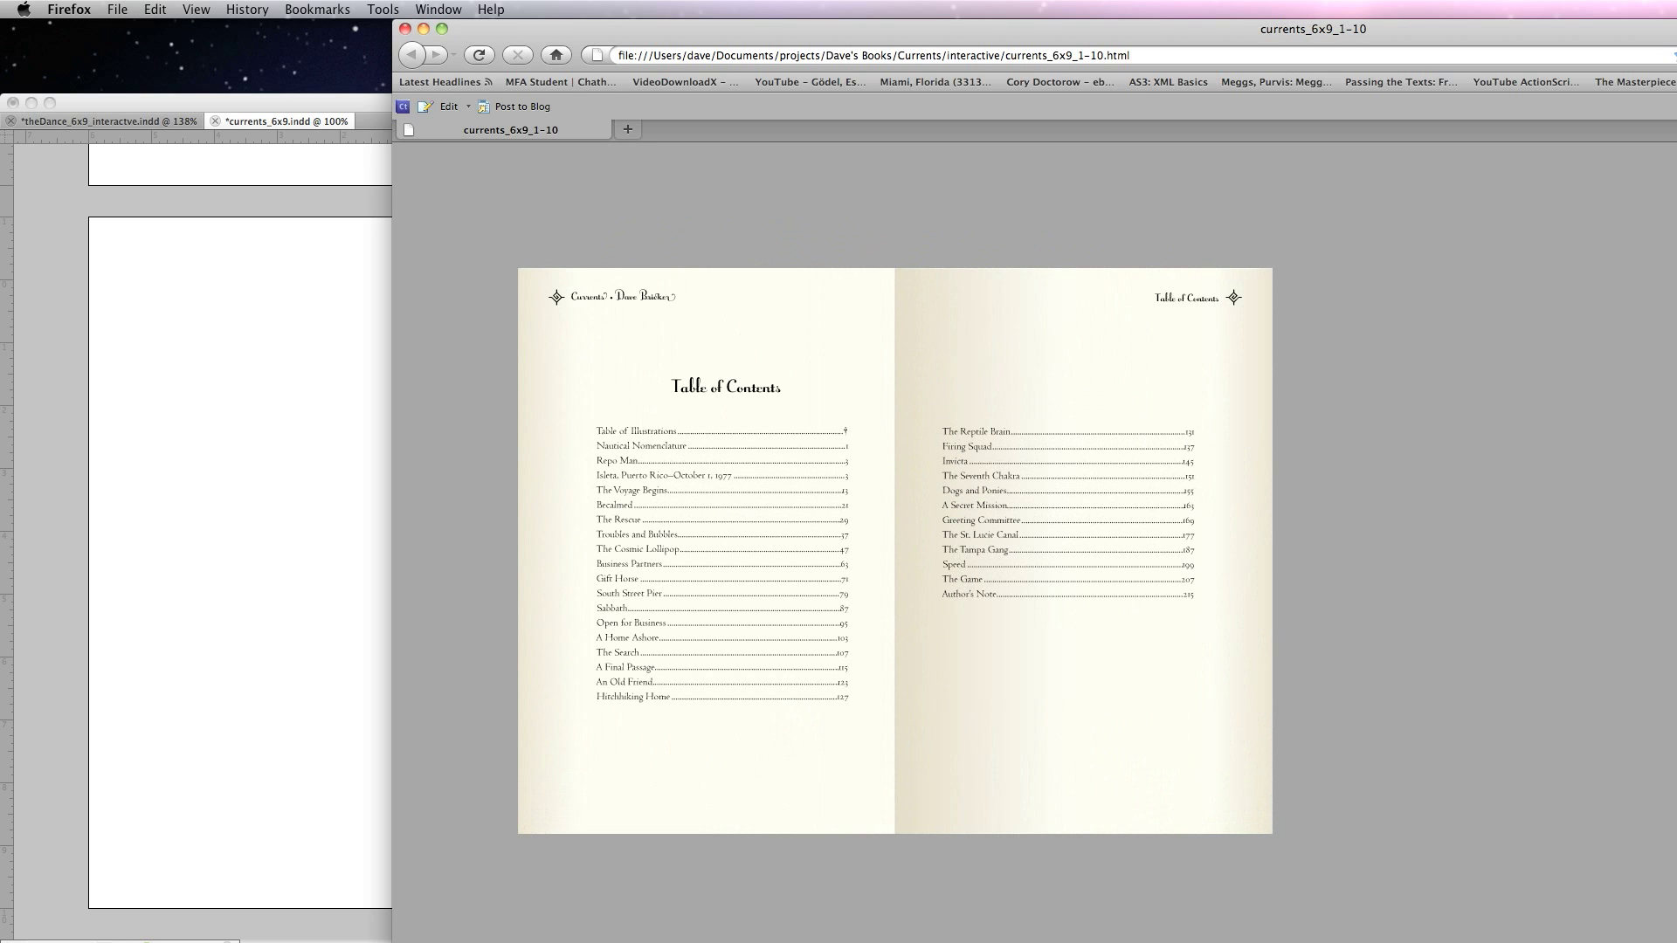
pyautogui.click(618, 462)
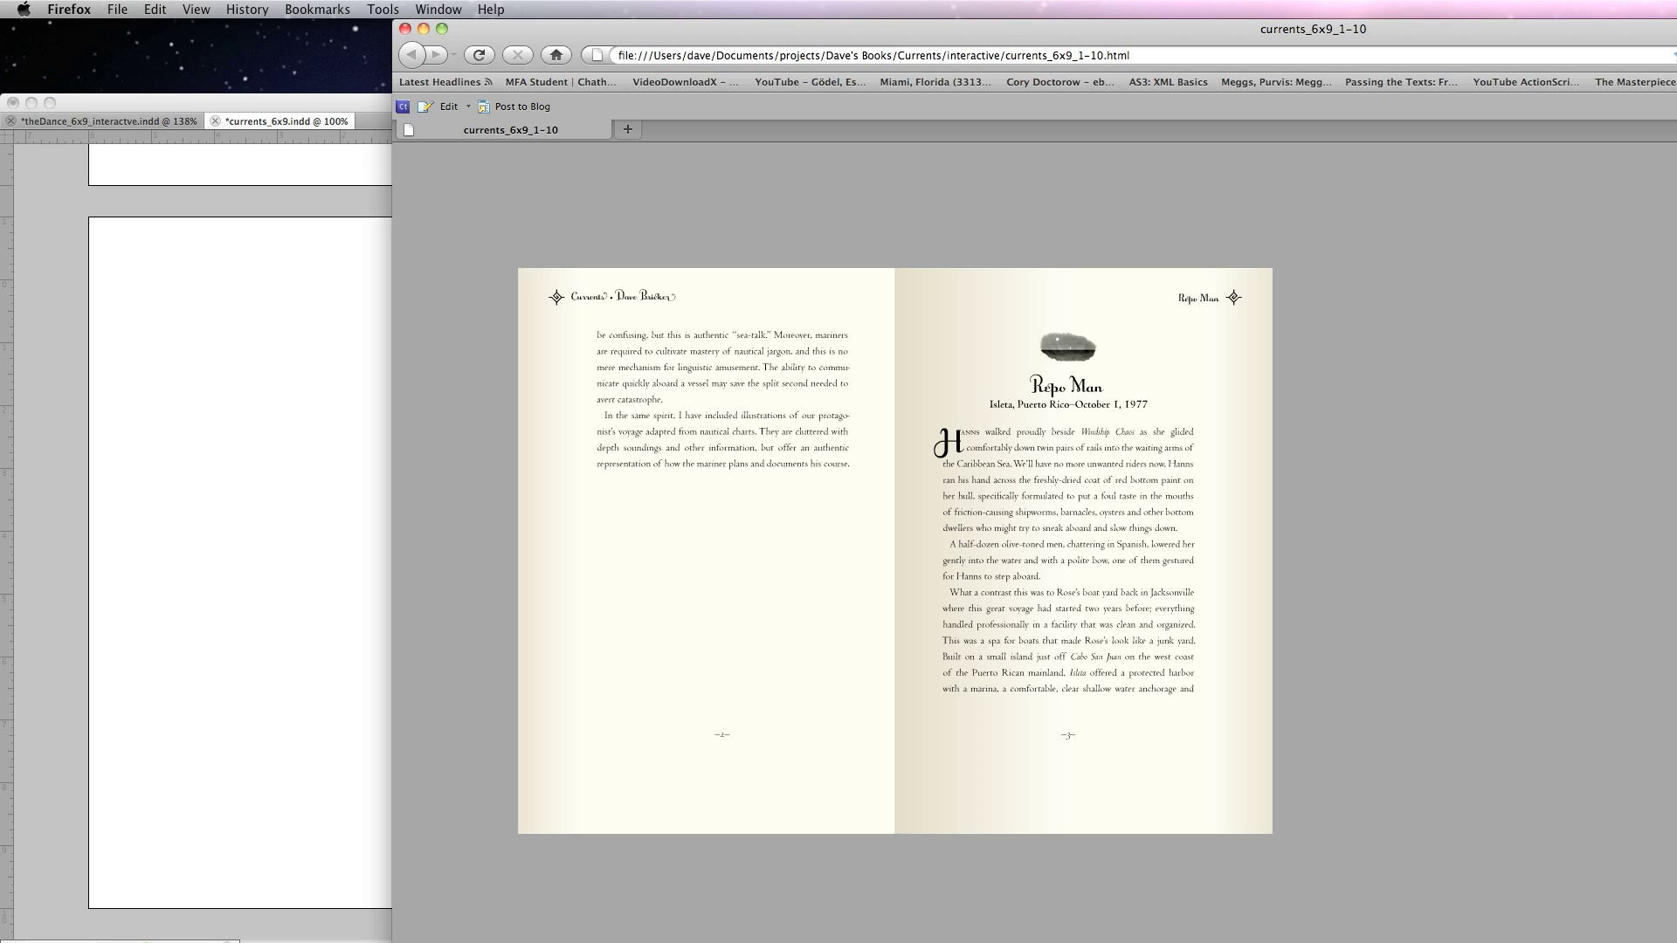
pyautogui.click(531, 821)
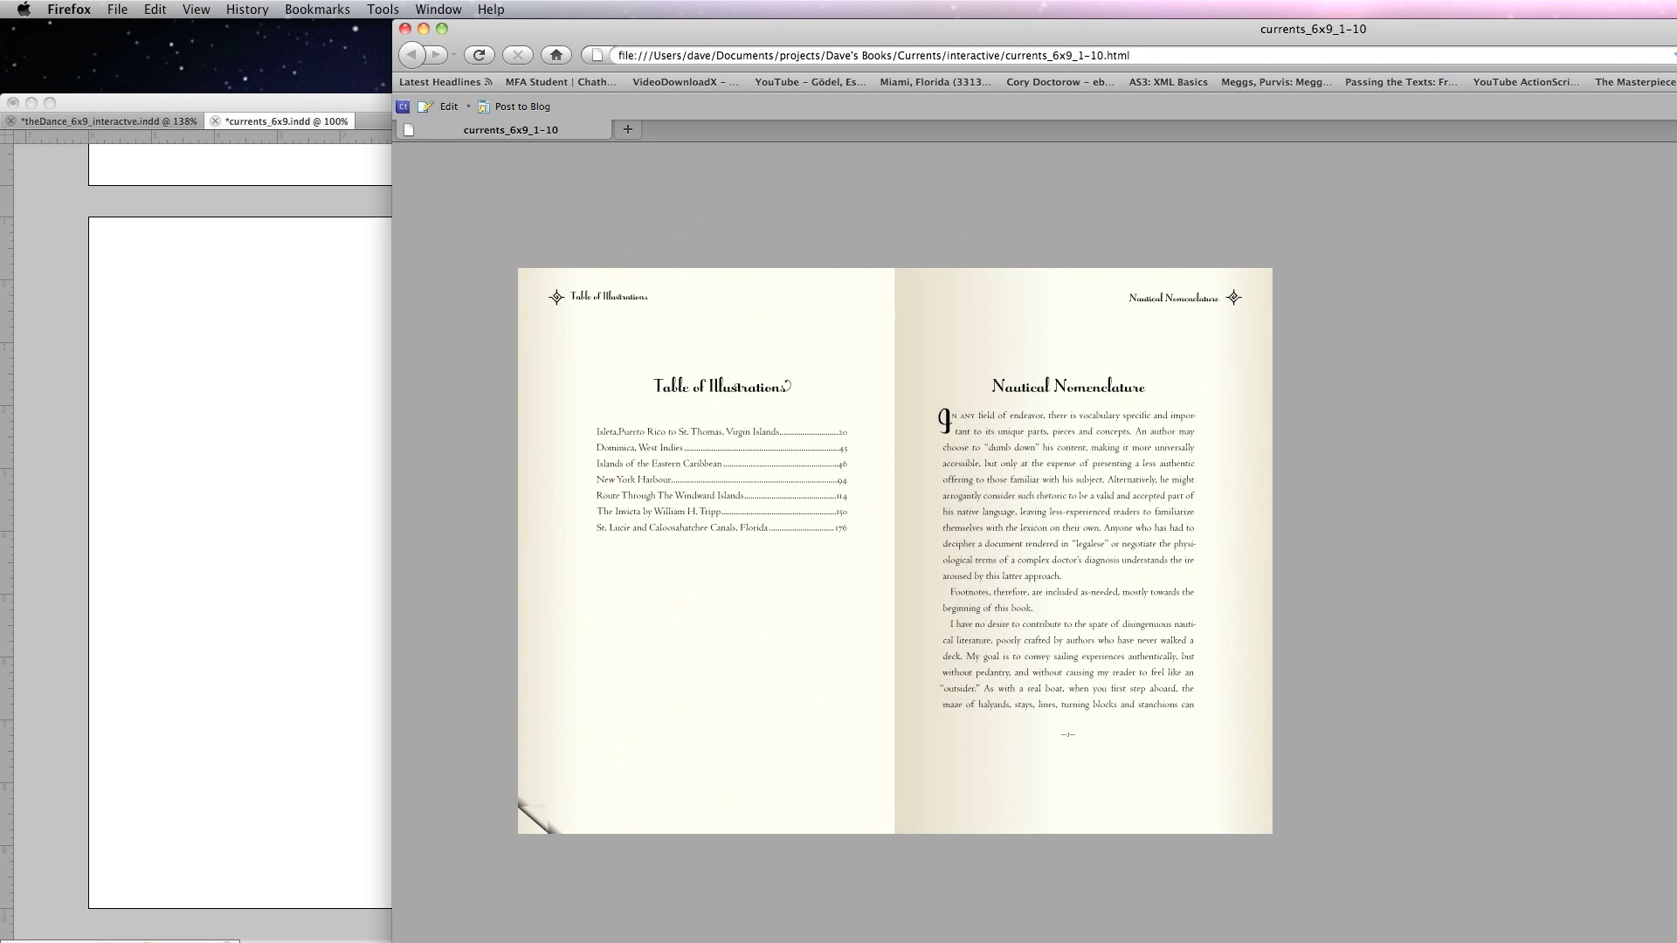
pyautogui.click(531, 819)
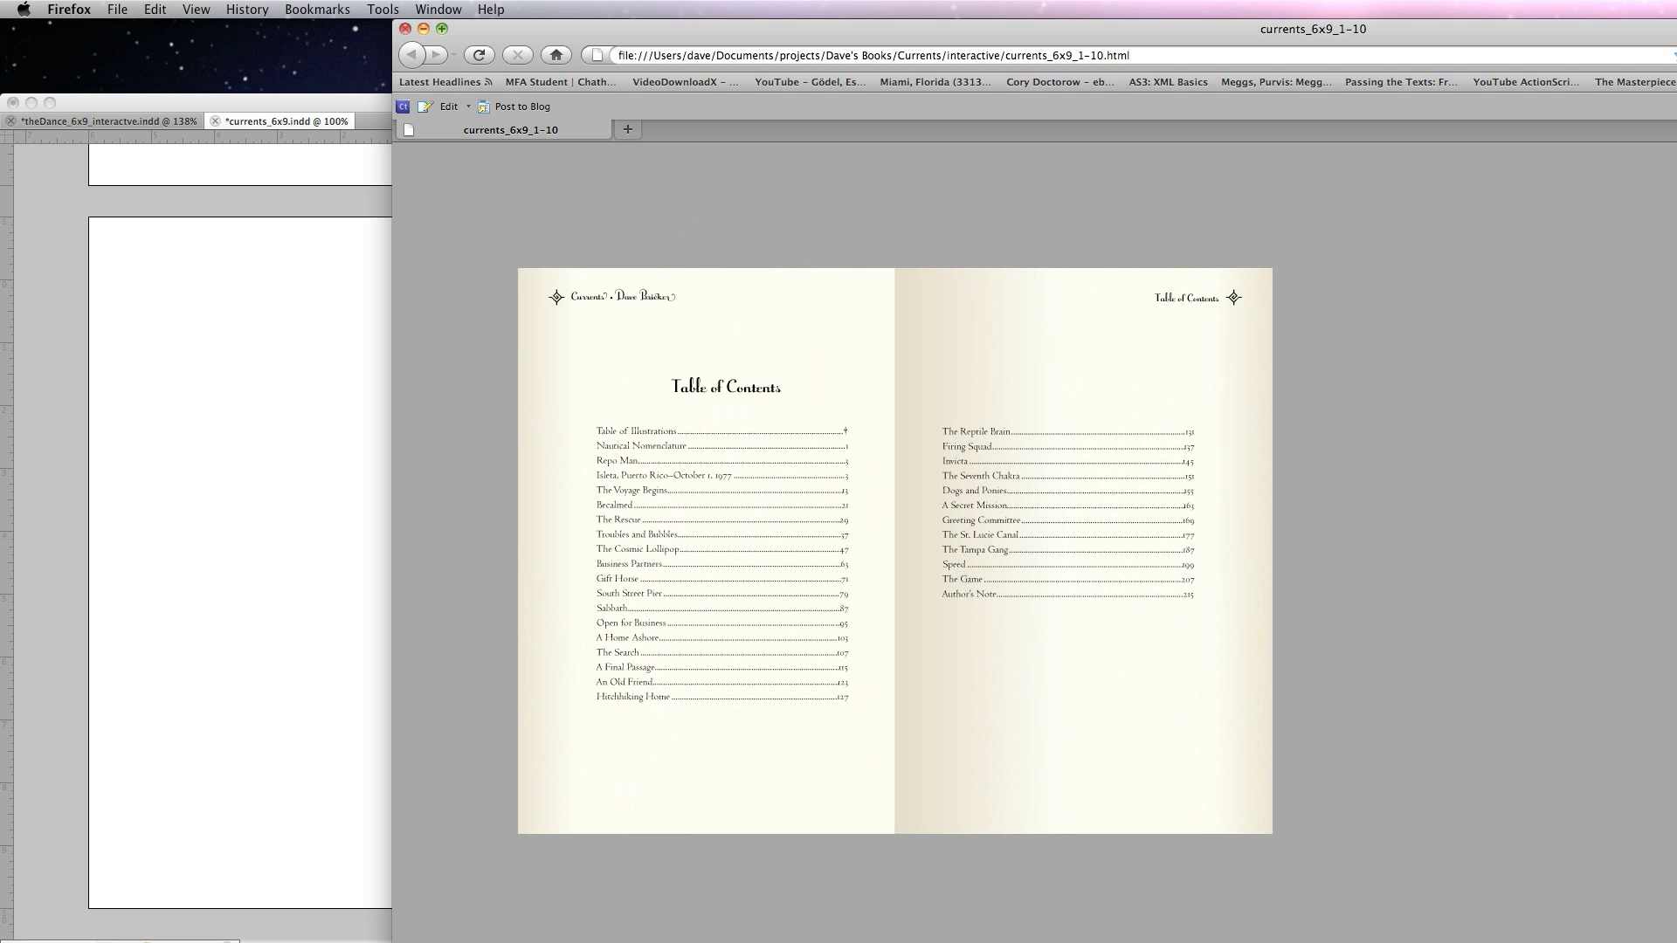
pyautogui.click(529, 821)
pyautogui.click(528, 821)
pyautogui.click(528, 821)
pyautogui.click(528, 821)
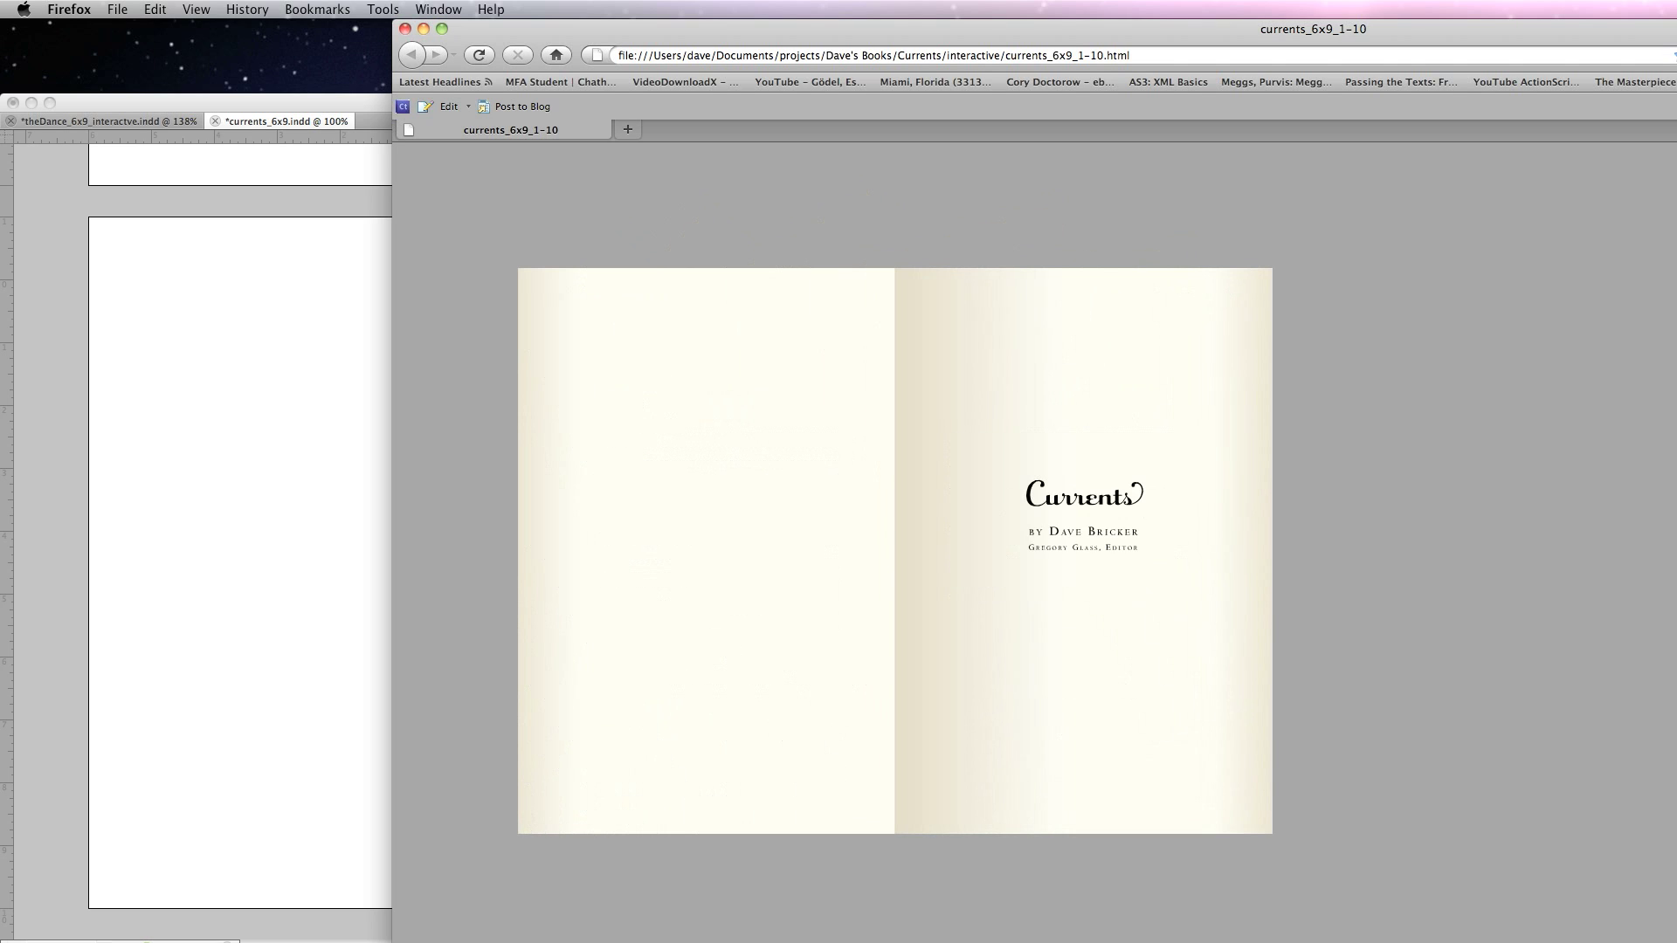
pyautogui.click(529, 821)
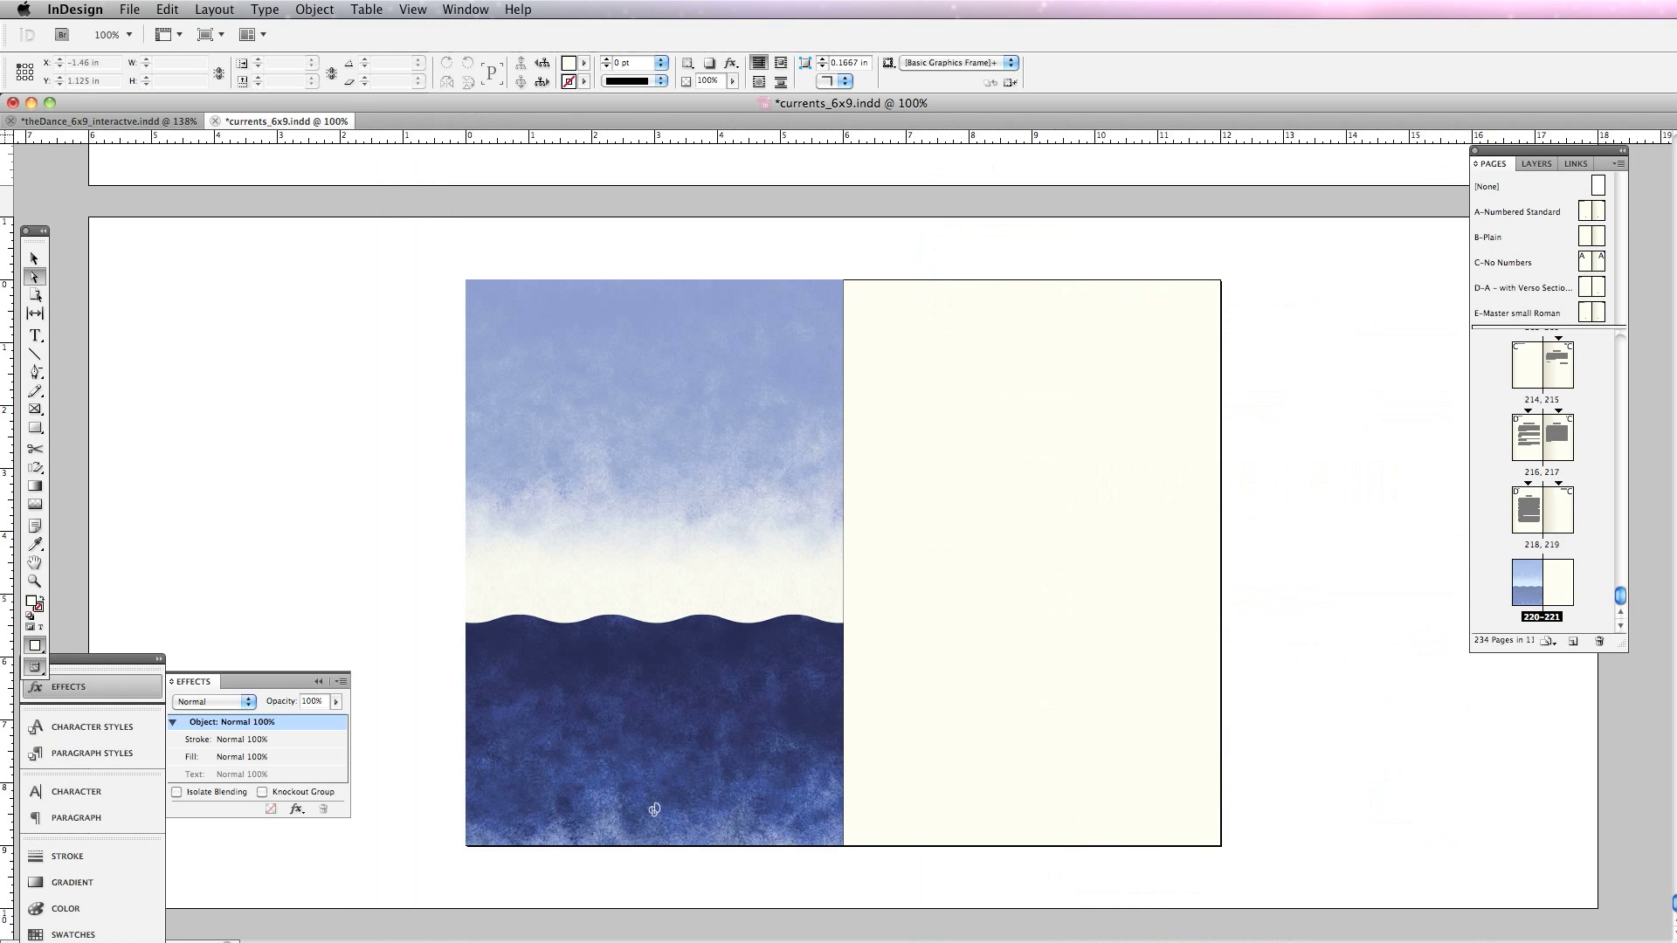
# Step: Switch back to InDesign and save currents_6x9.indd
pyautogui.press('super+s')
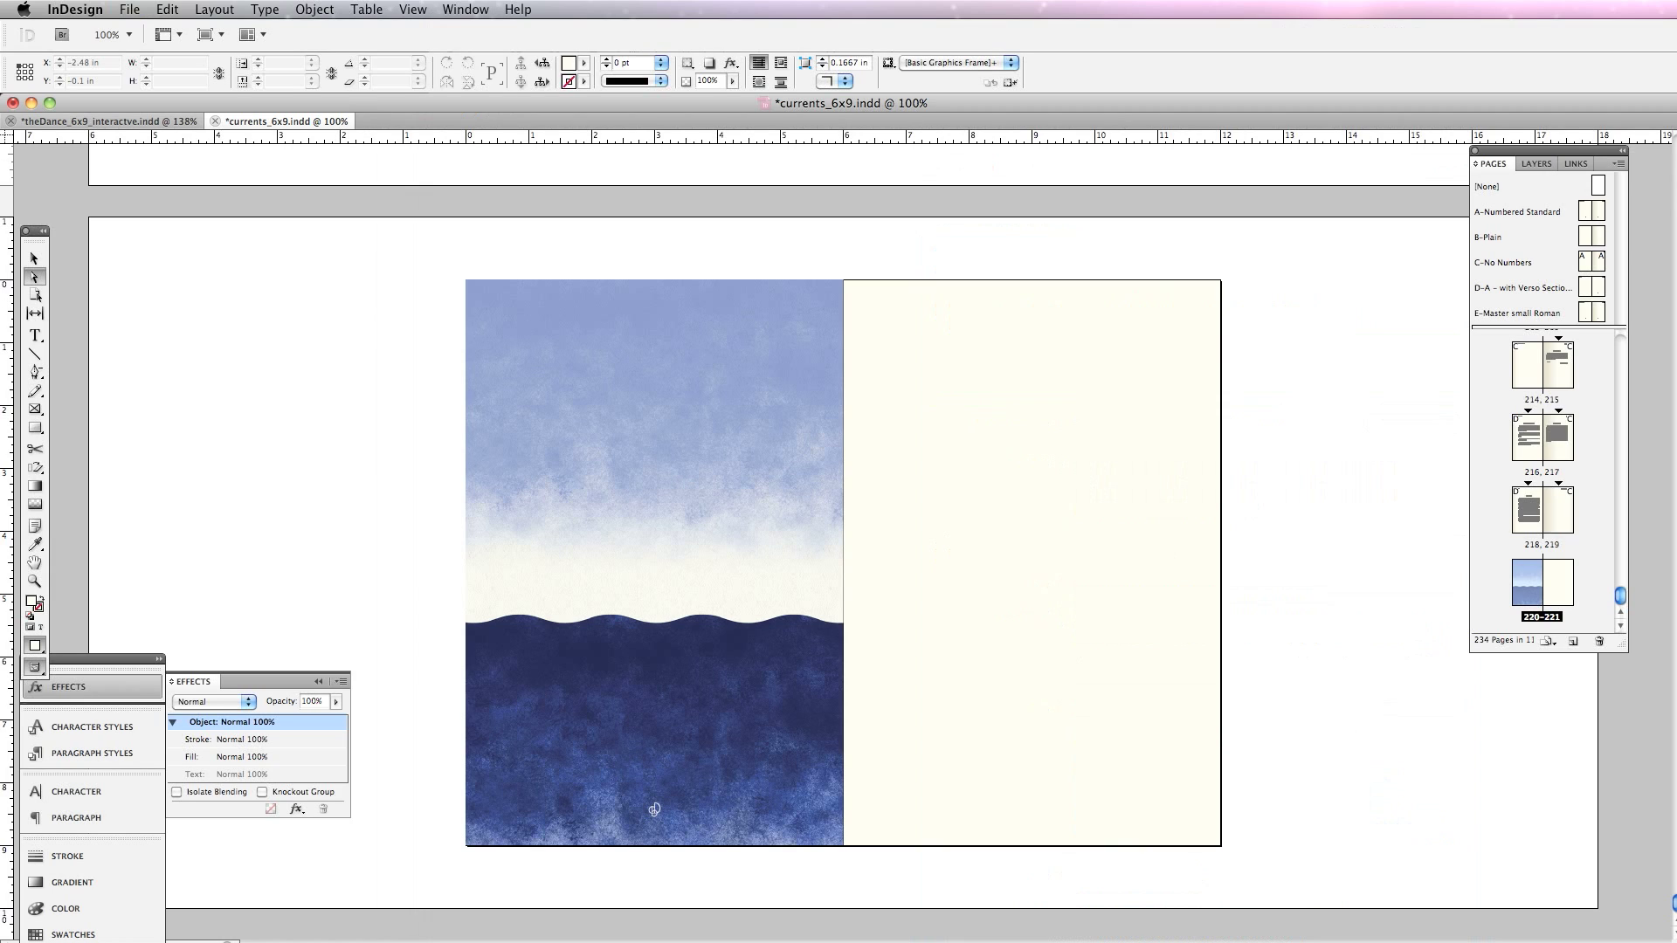
# Step: Copy the thank-you text box, Waves ad and bookseller line from theDance_6x9_interactve.indd's last page and paste them in place in currents_6x9.indd
pyautogui.hotkey('ctrl', 'Tab')
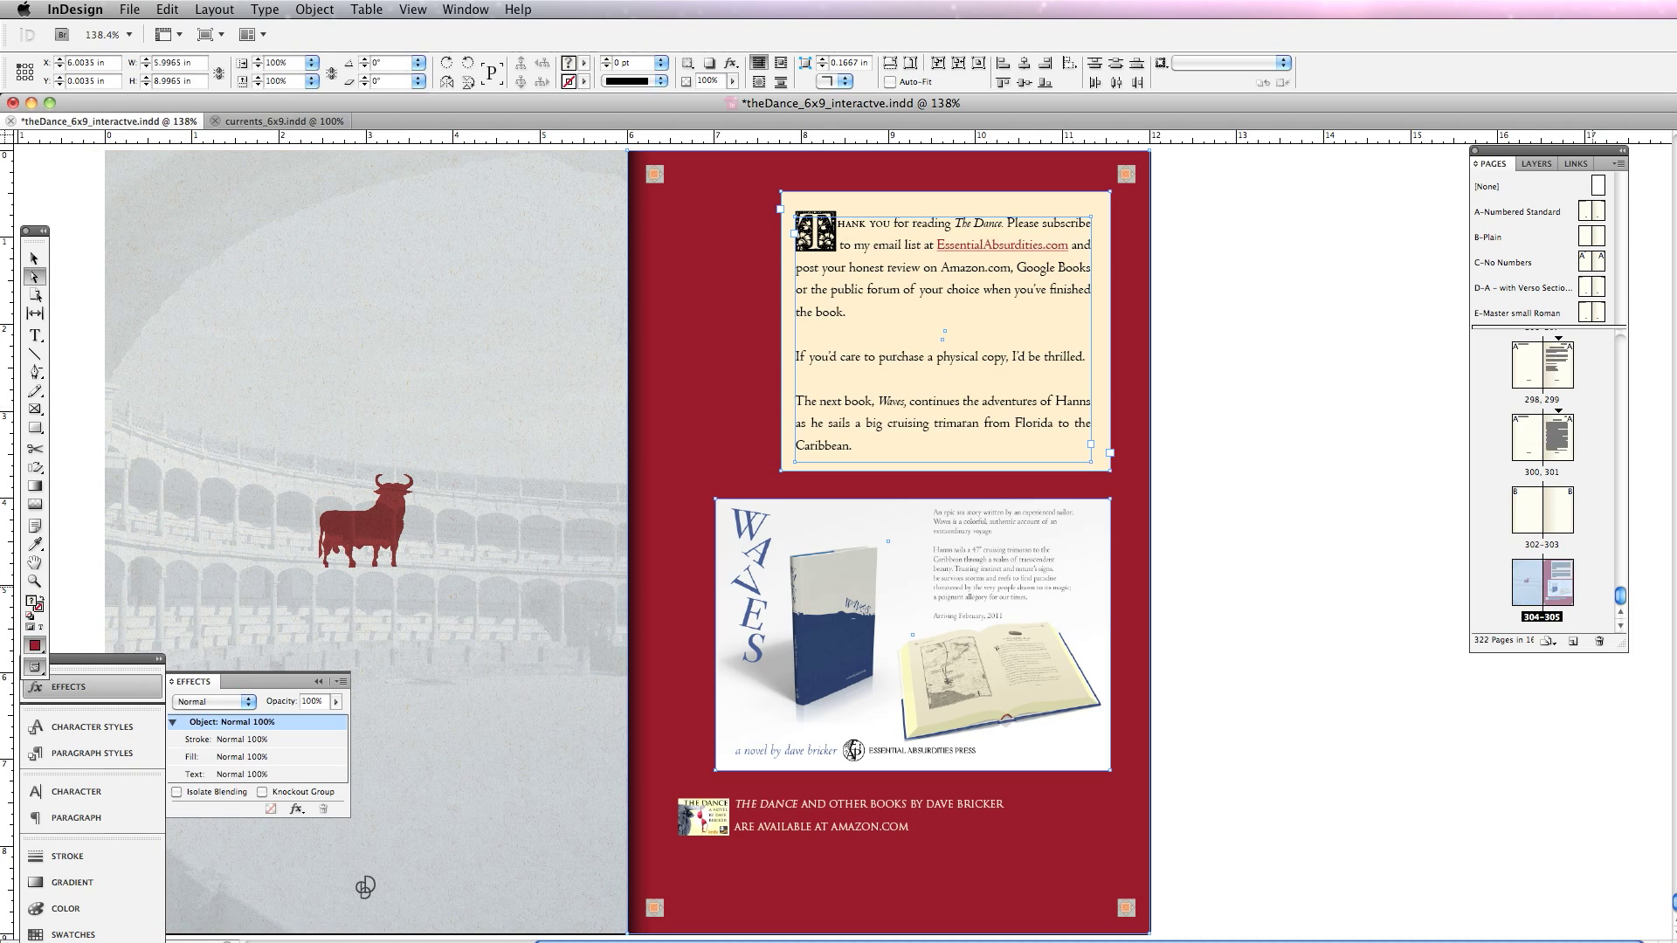
pyautogui.click(1284, 832)
pyautogui.moveTo(1284, 835); pyautogui.dragTo(752, 261)
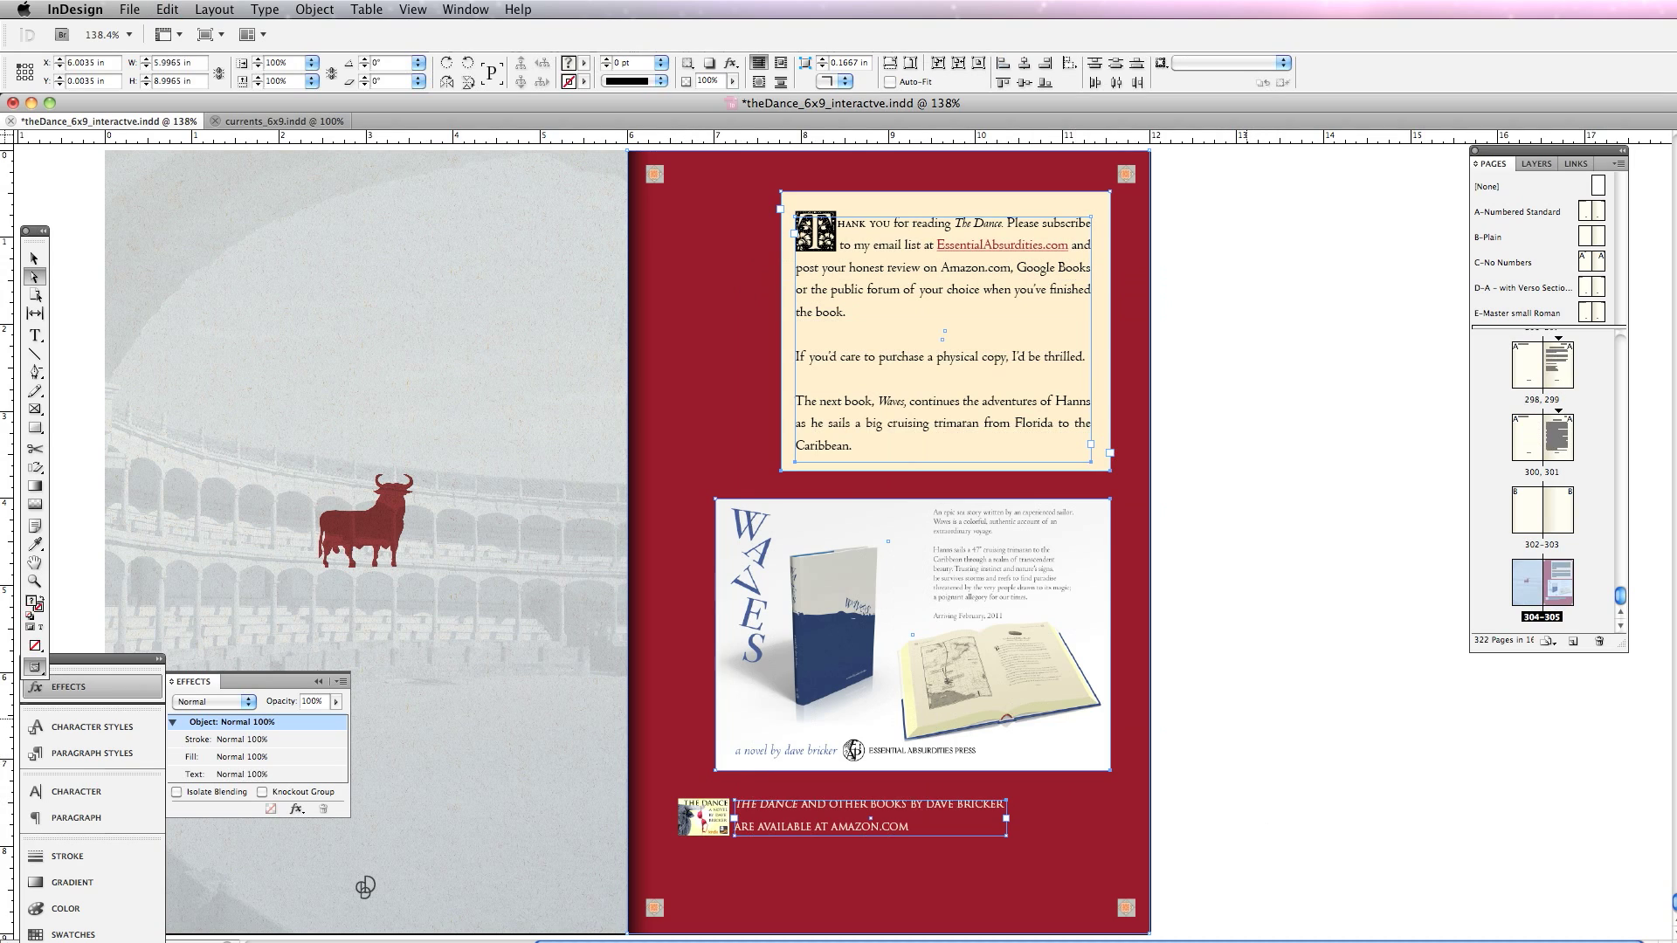
pyautogui.click(283, 121)
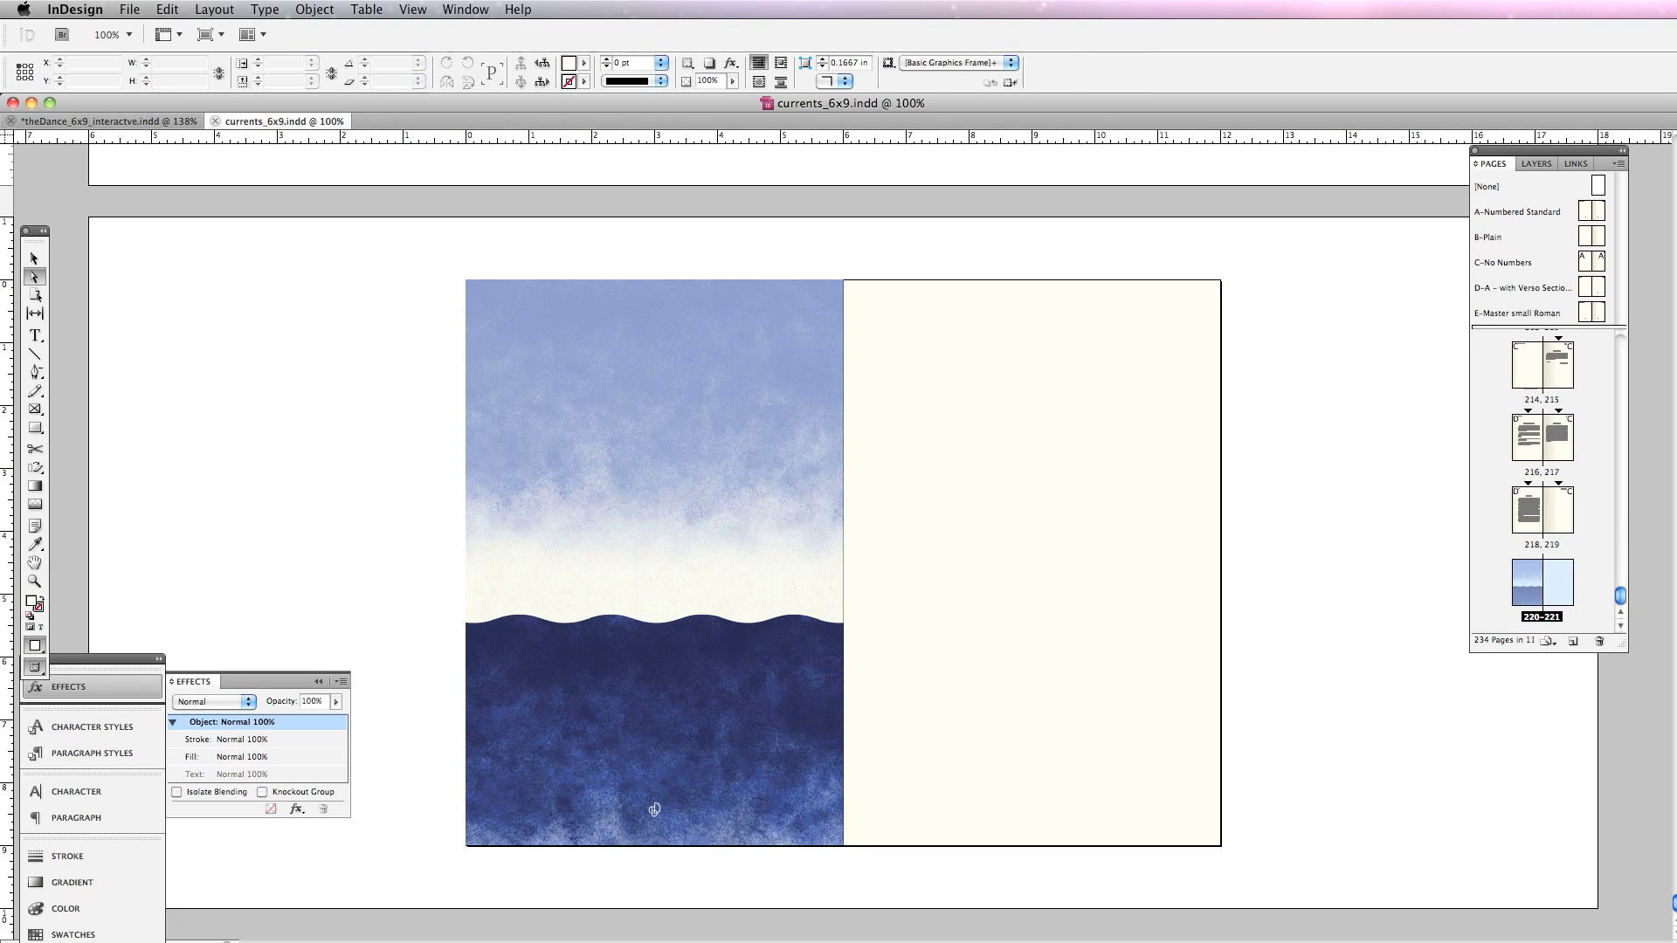
pyautogui.hotkey('ctrl', 'alt', 'shift', 'v')
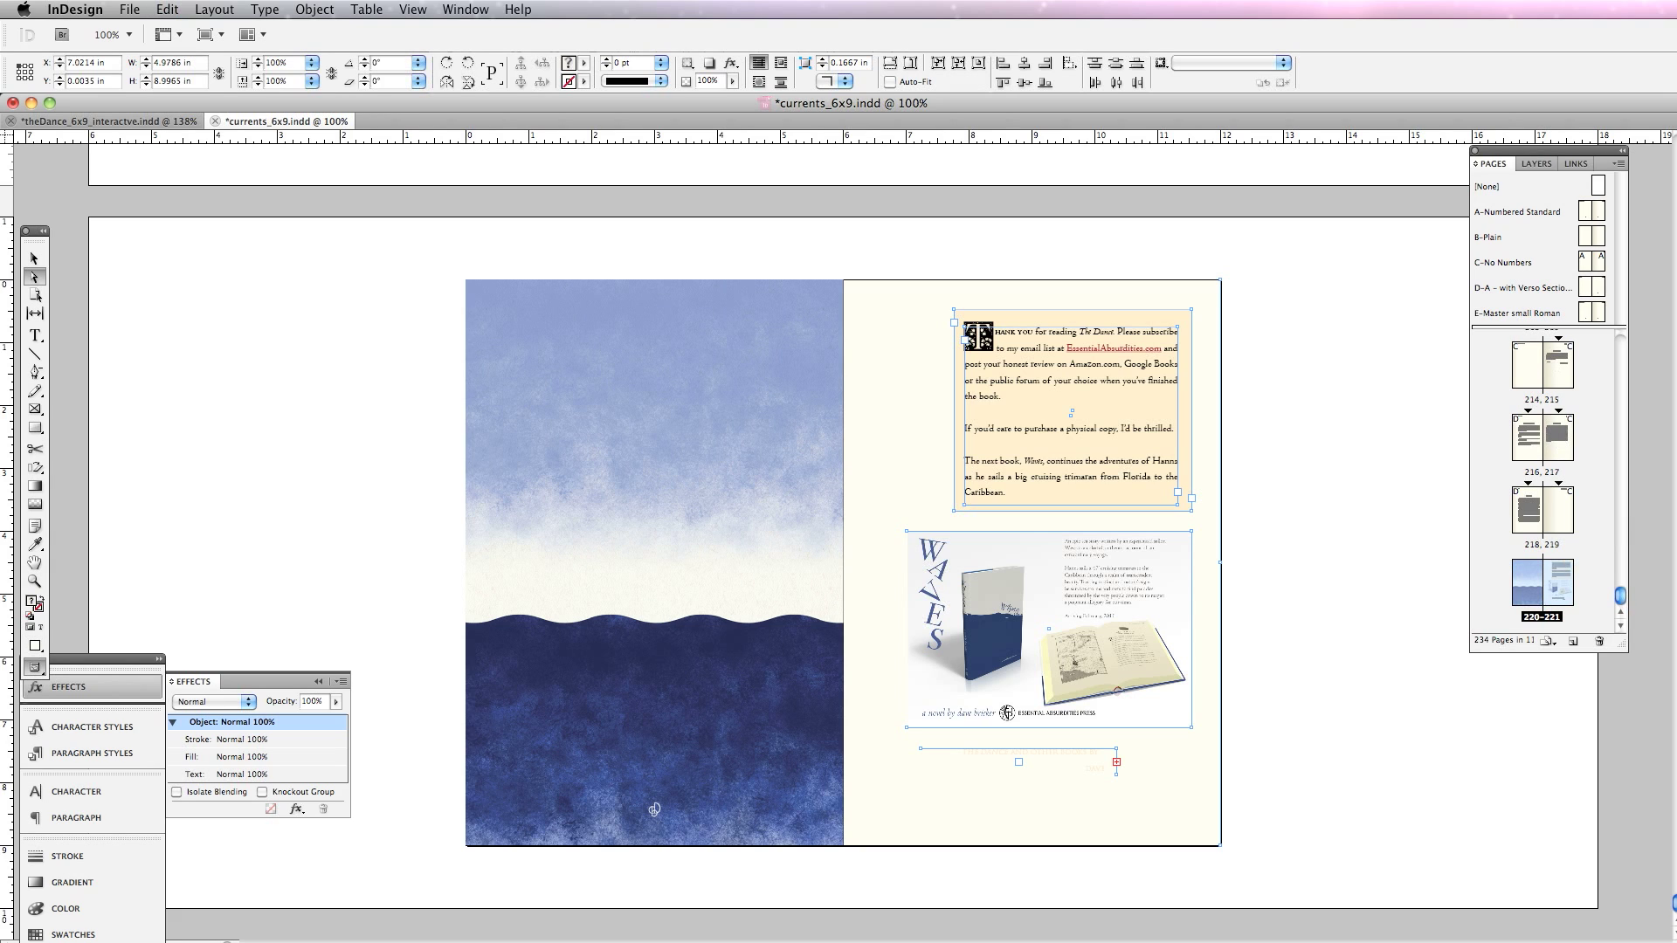
# Step: Copy the red background rectangle from theDance_6x9_interactve.indd, paste it in place on currents_6x9.indd's last page and send it behind the promotional items
pyautogui.hotkey('ctrl', 'Tab')
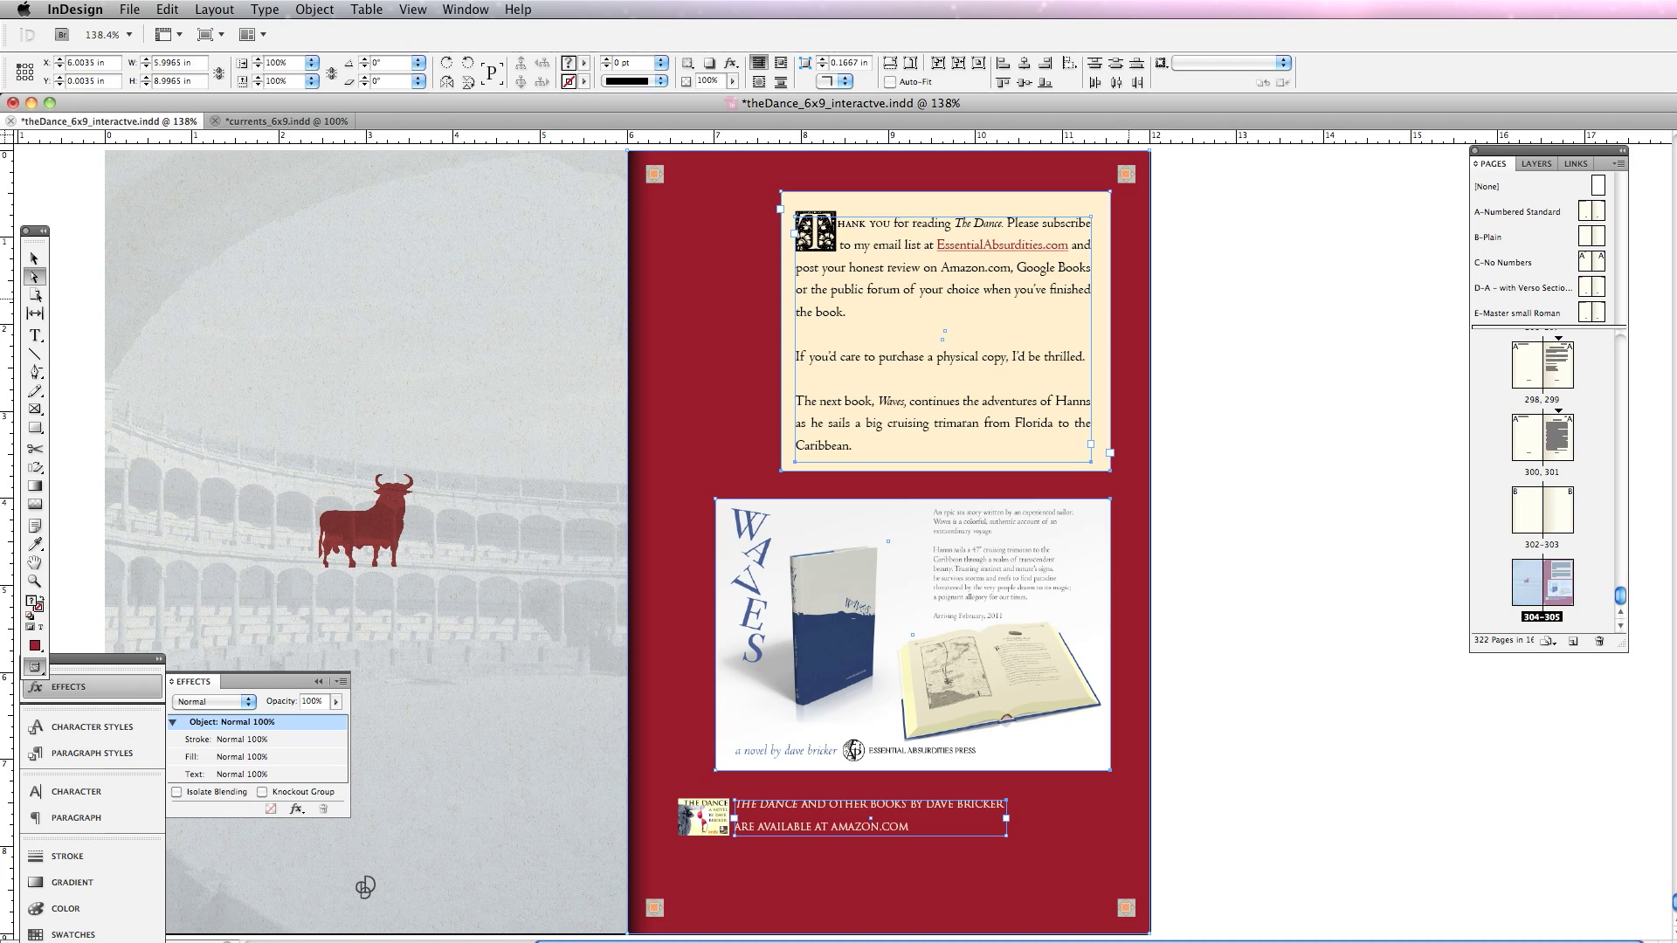
pyautogui.click(1137, 293)
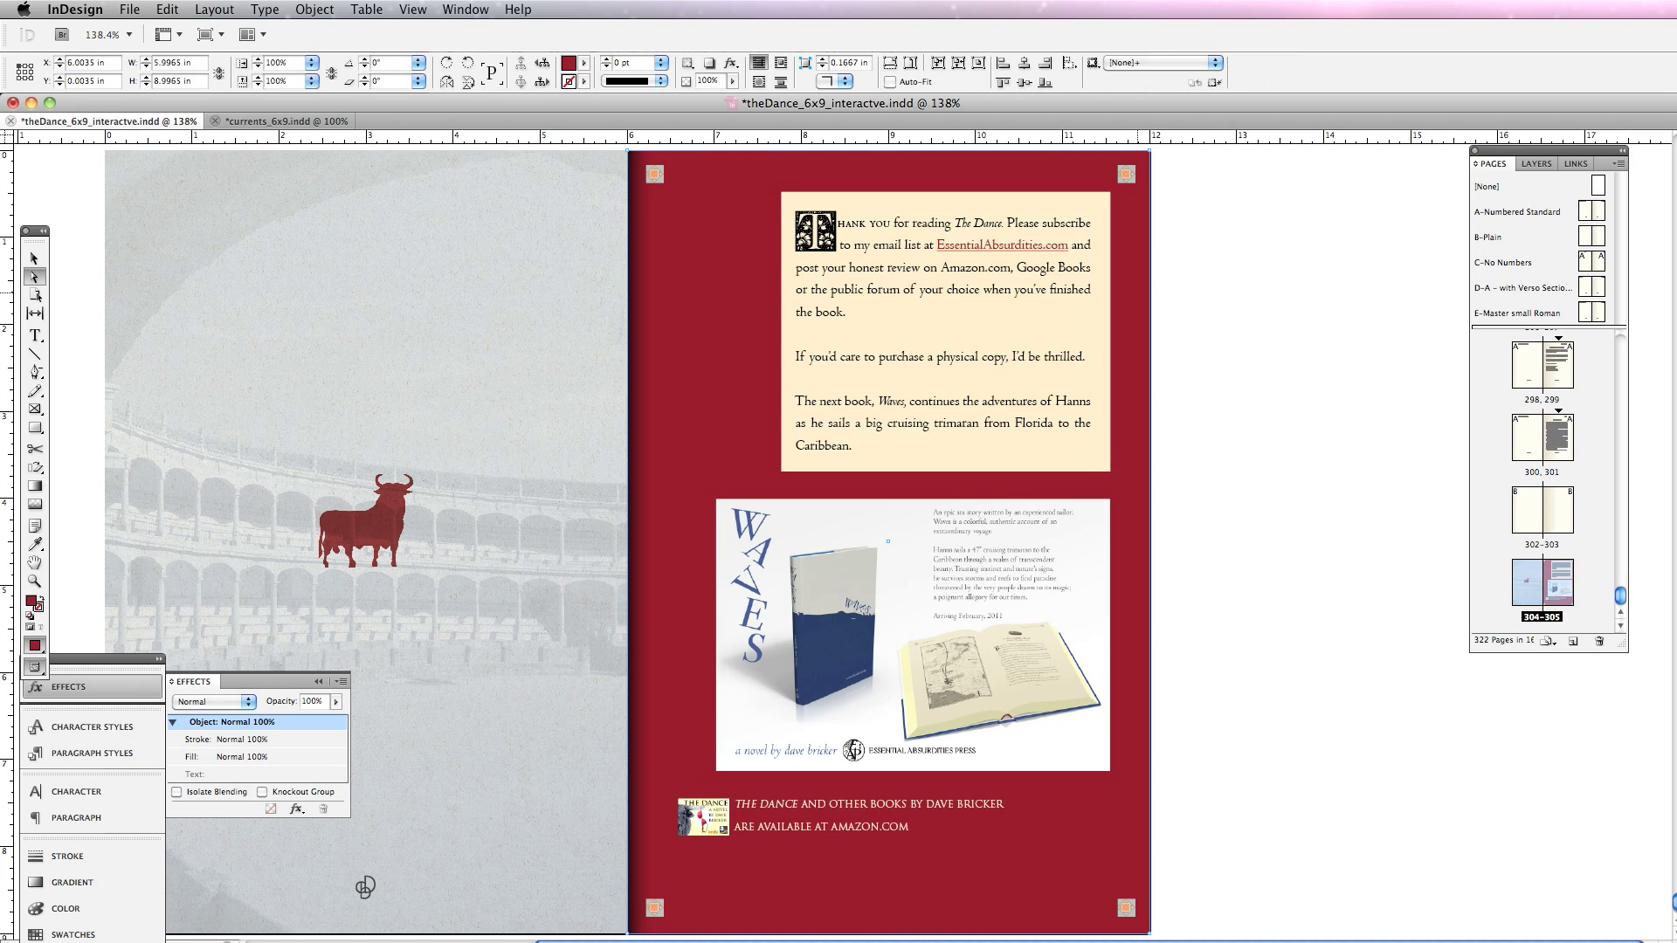
pyautogui.press('v')
pyautogui.press('super+grave')
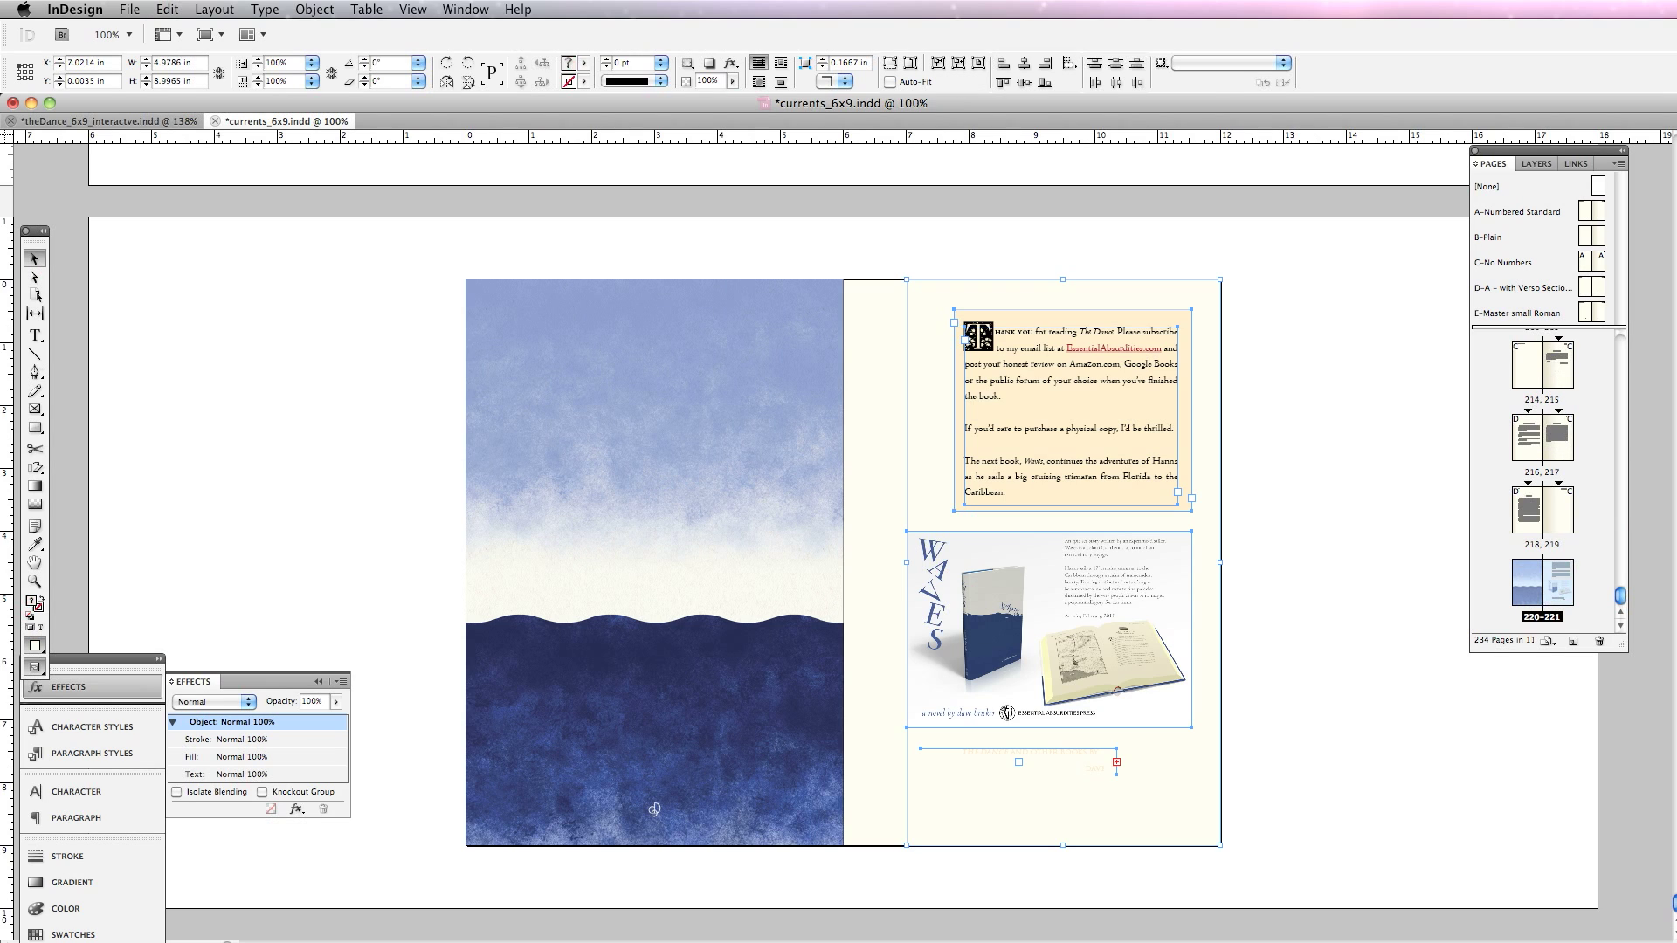
pyautogui.press('super+alt+shift+v')
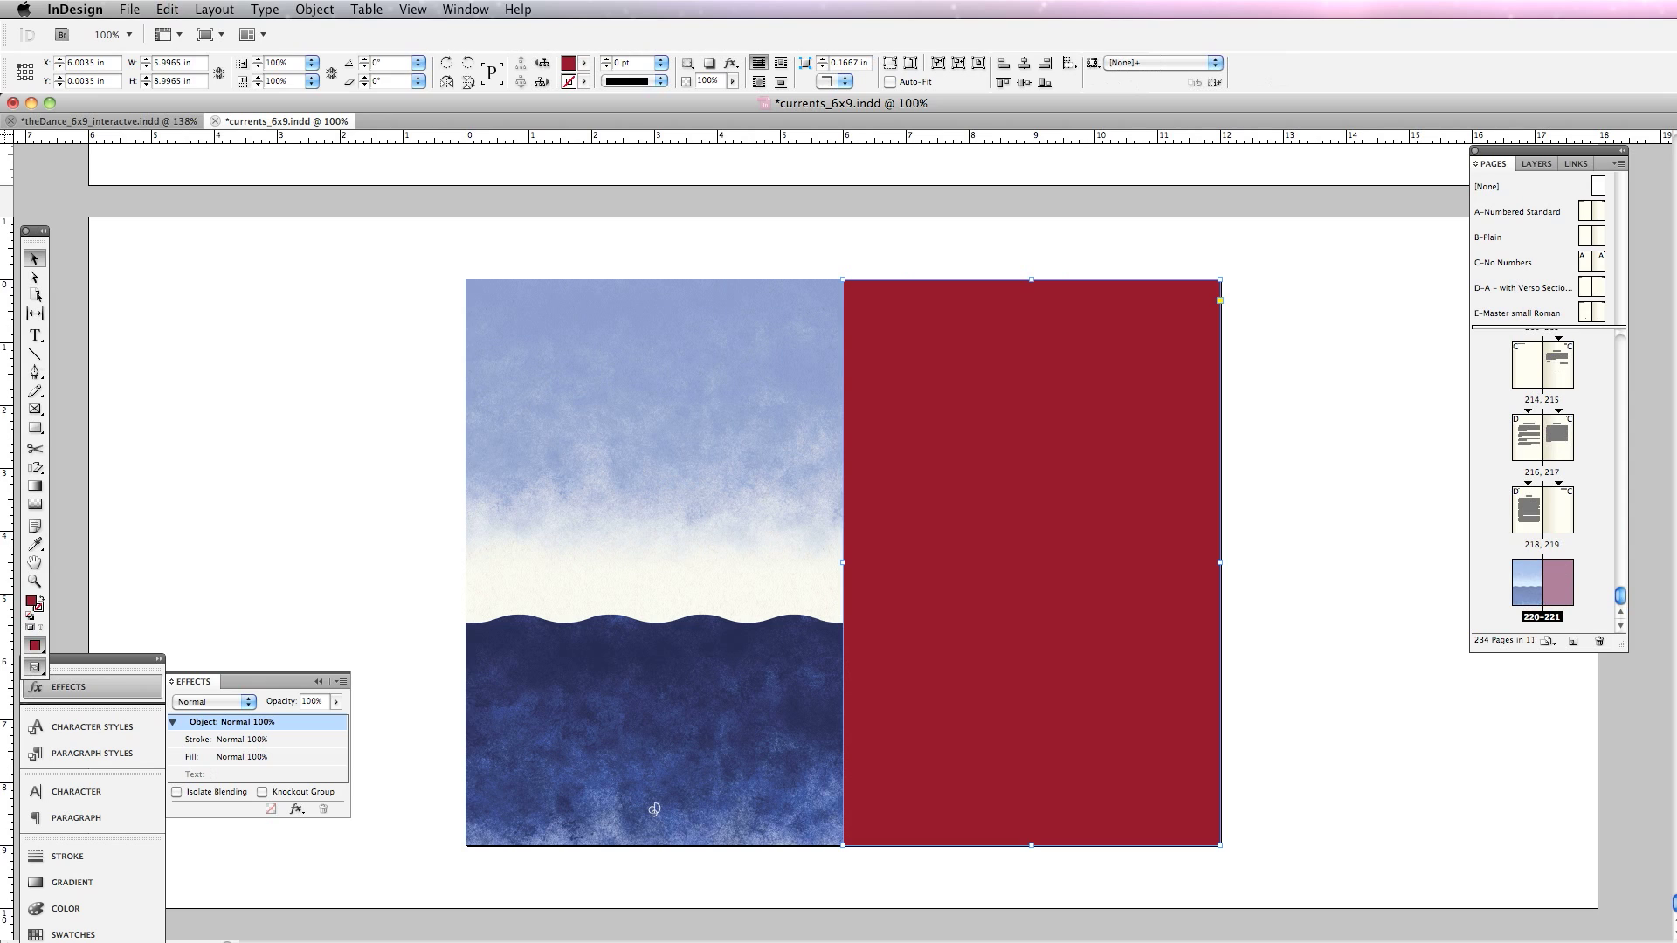
pyautogui.click(314, 10)
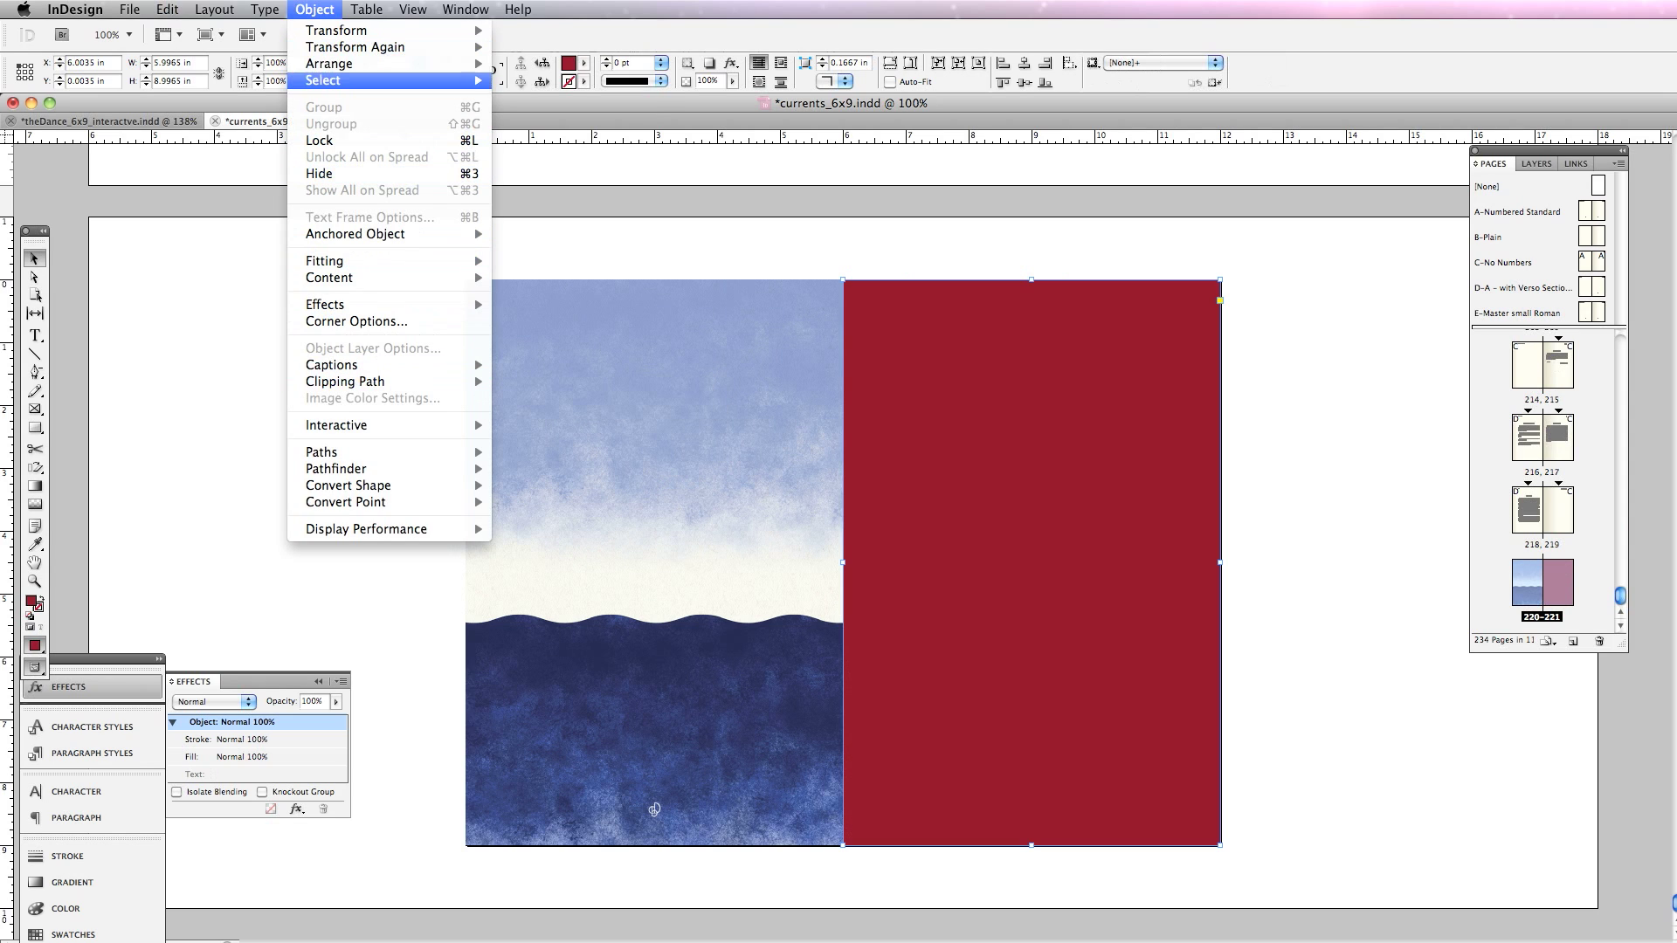
pyautogui.moveTo(385, 63)
pyautogui.click(550, 114)
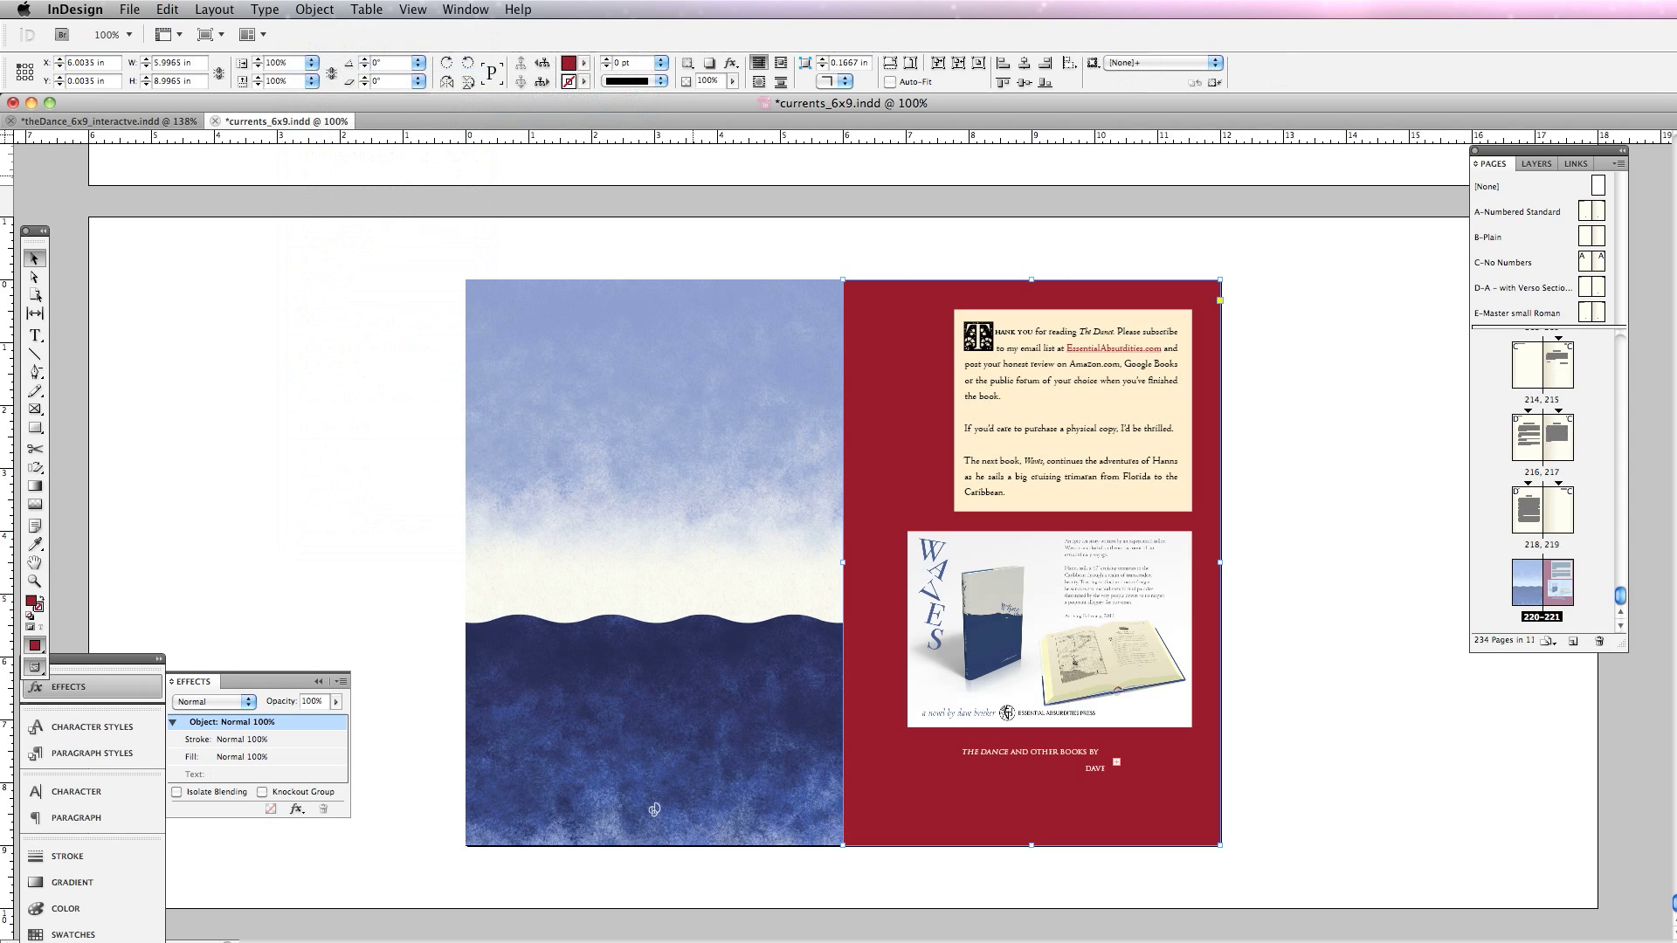
pyautogui.click(1286, 442)
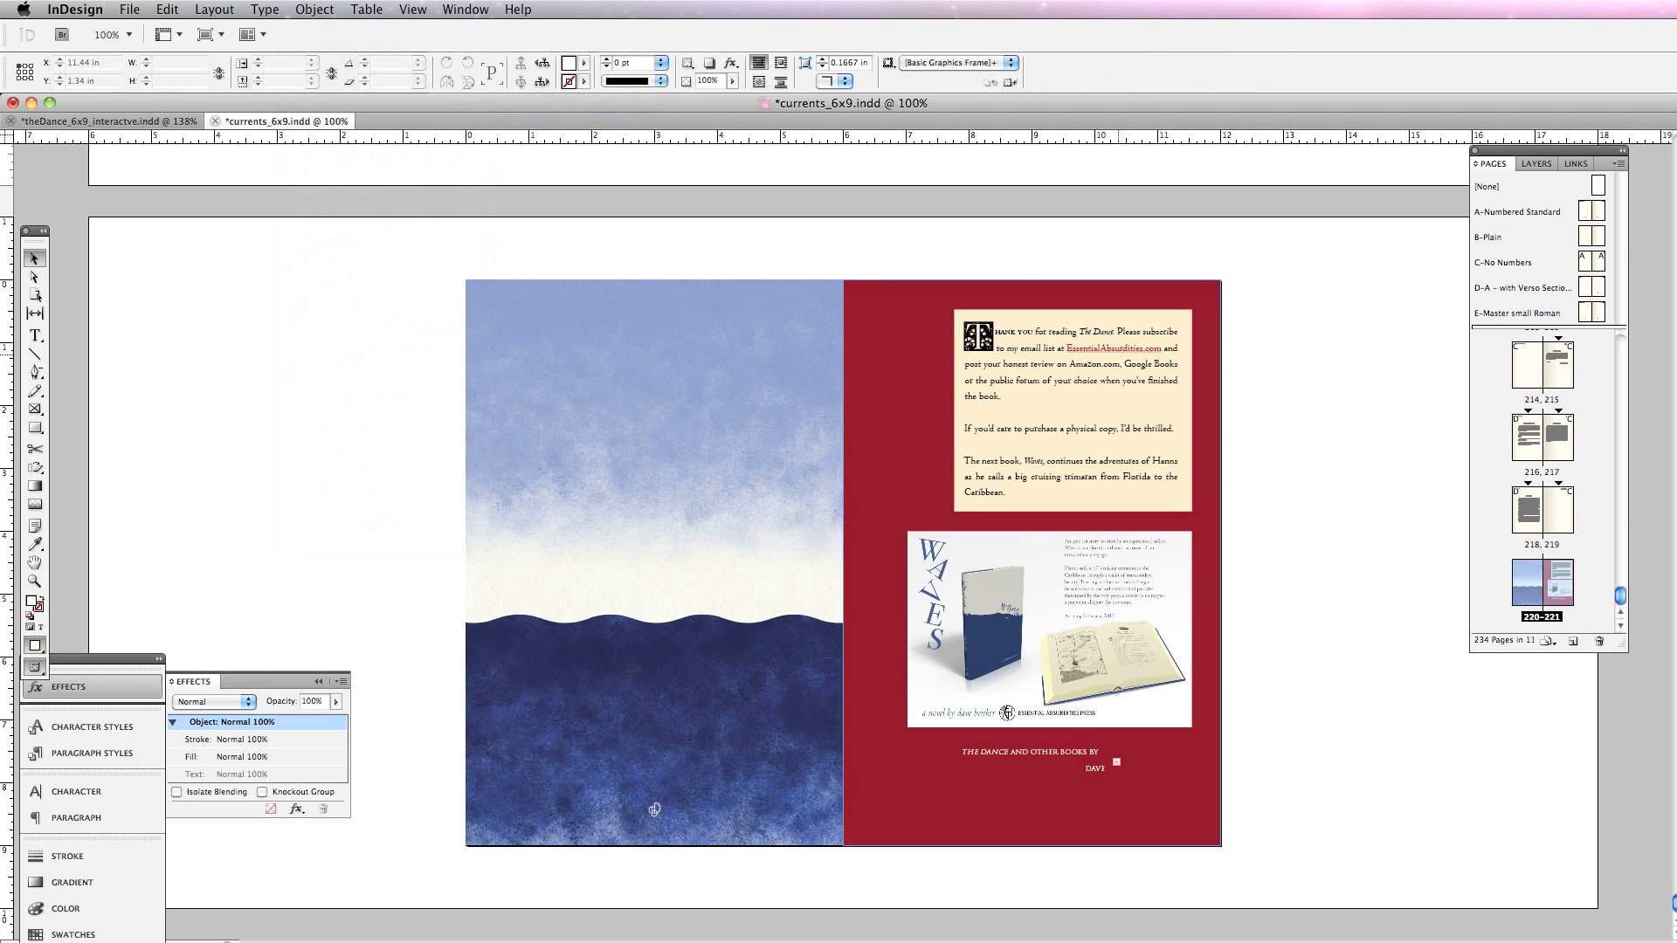
# Step: Replace the book title "The Dance" in the thank-you text with "Currents"
pyautogui.click(1055, 376)
pyautogui.press('super+equal')
pyautogui.press('super+equal')
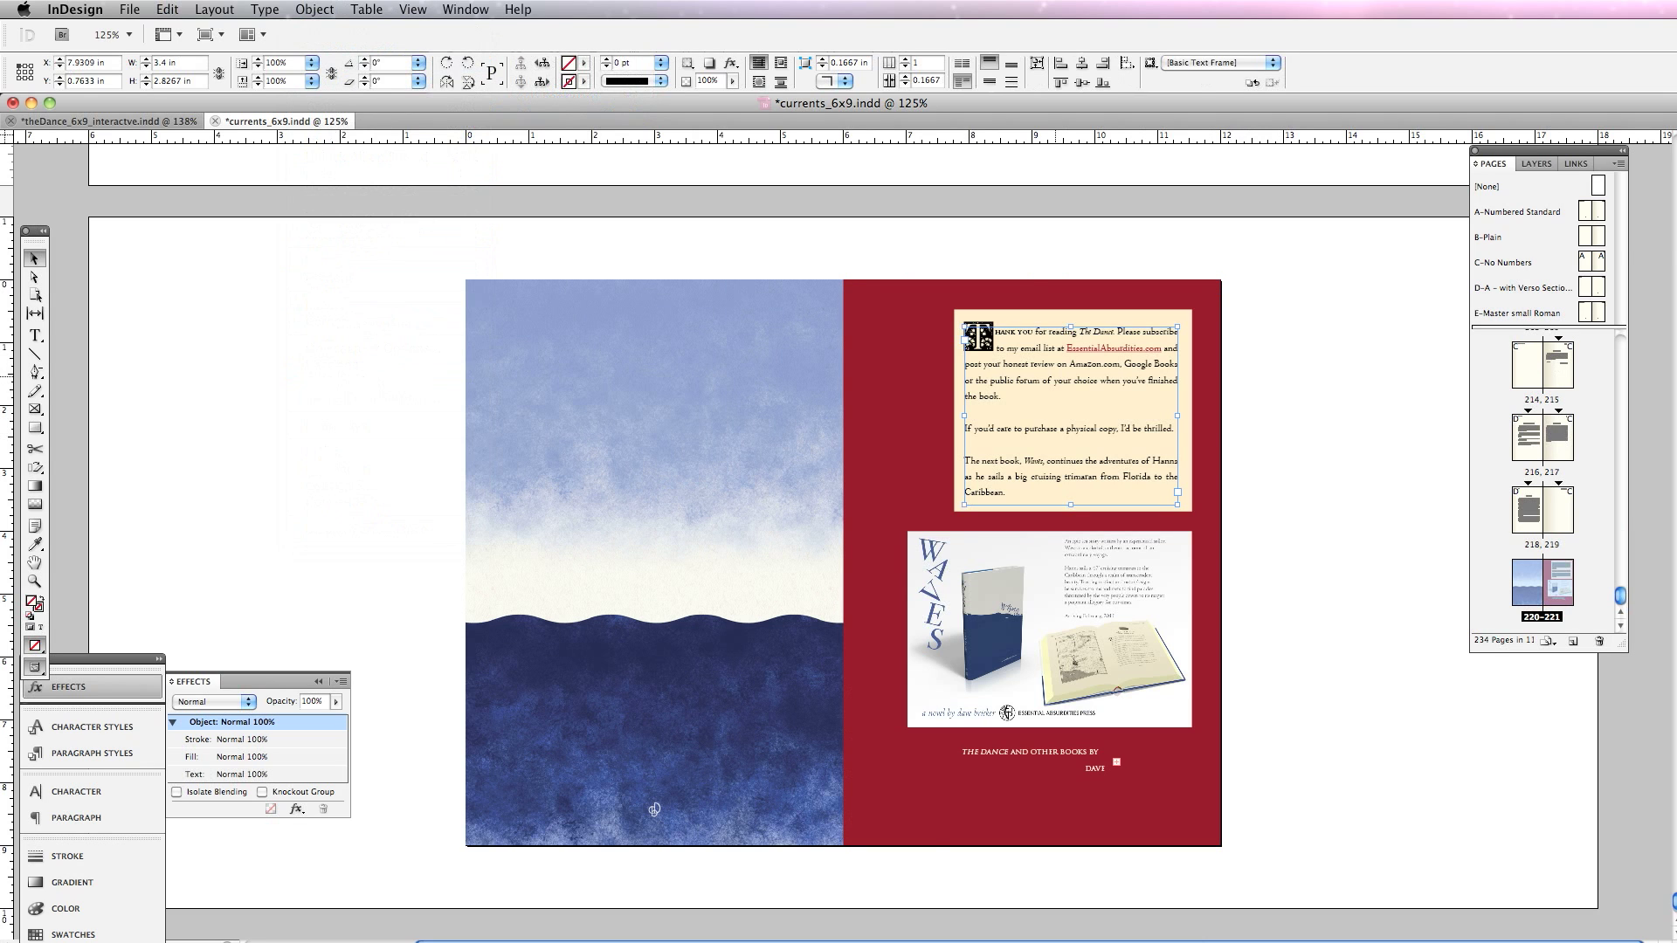
pyautogui.hscroll(-3, 1056, 377)
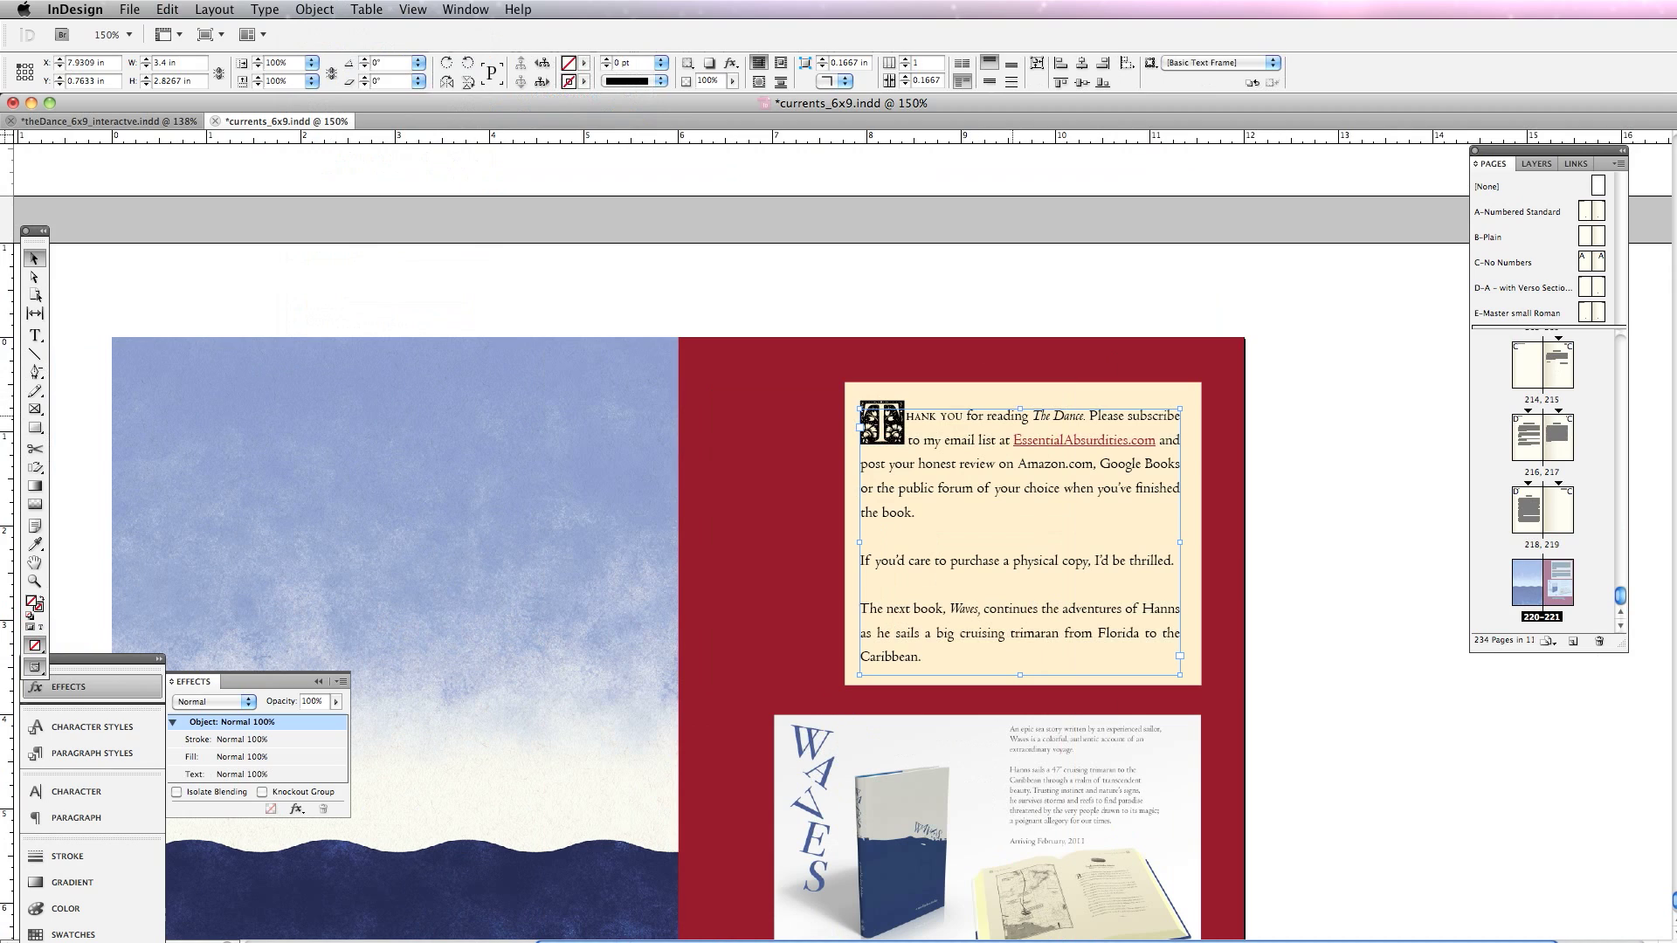
pyautogui.doubleClick(1076, 417)
pyautogui.moveTo(1083, 416); pyautogui.dragTo(1034, 416)
pyautogui.write('Currents')
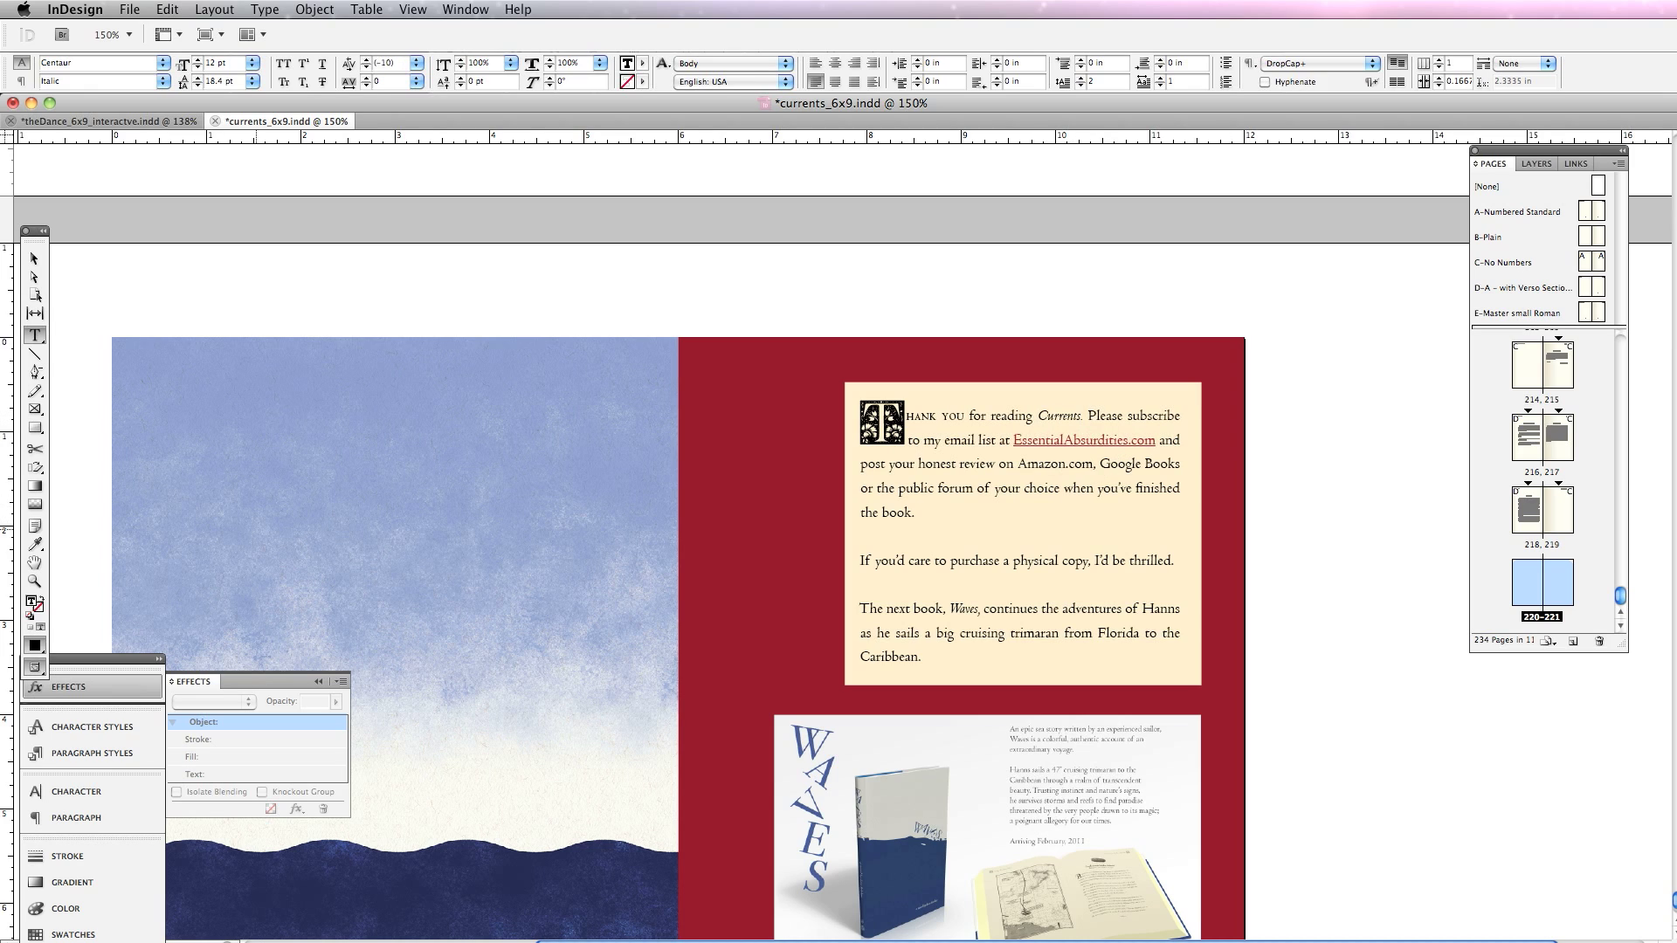
pyautogui.press('Escape')
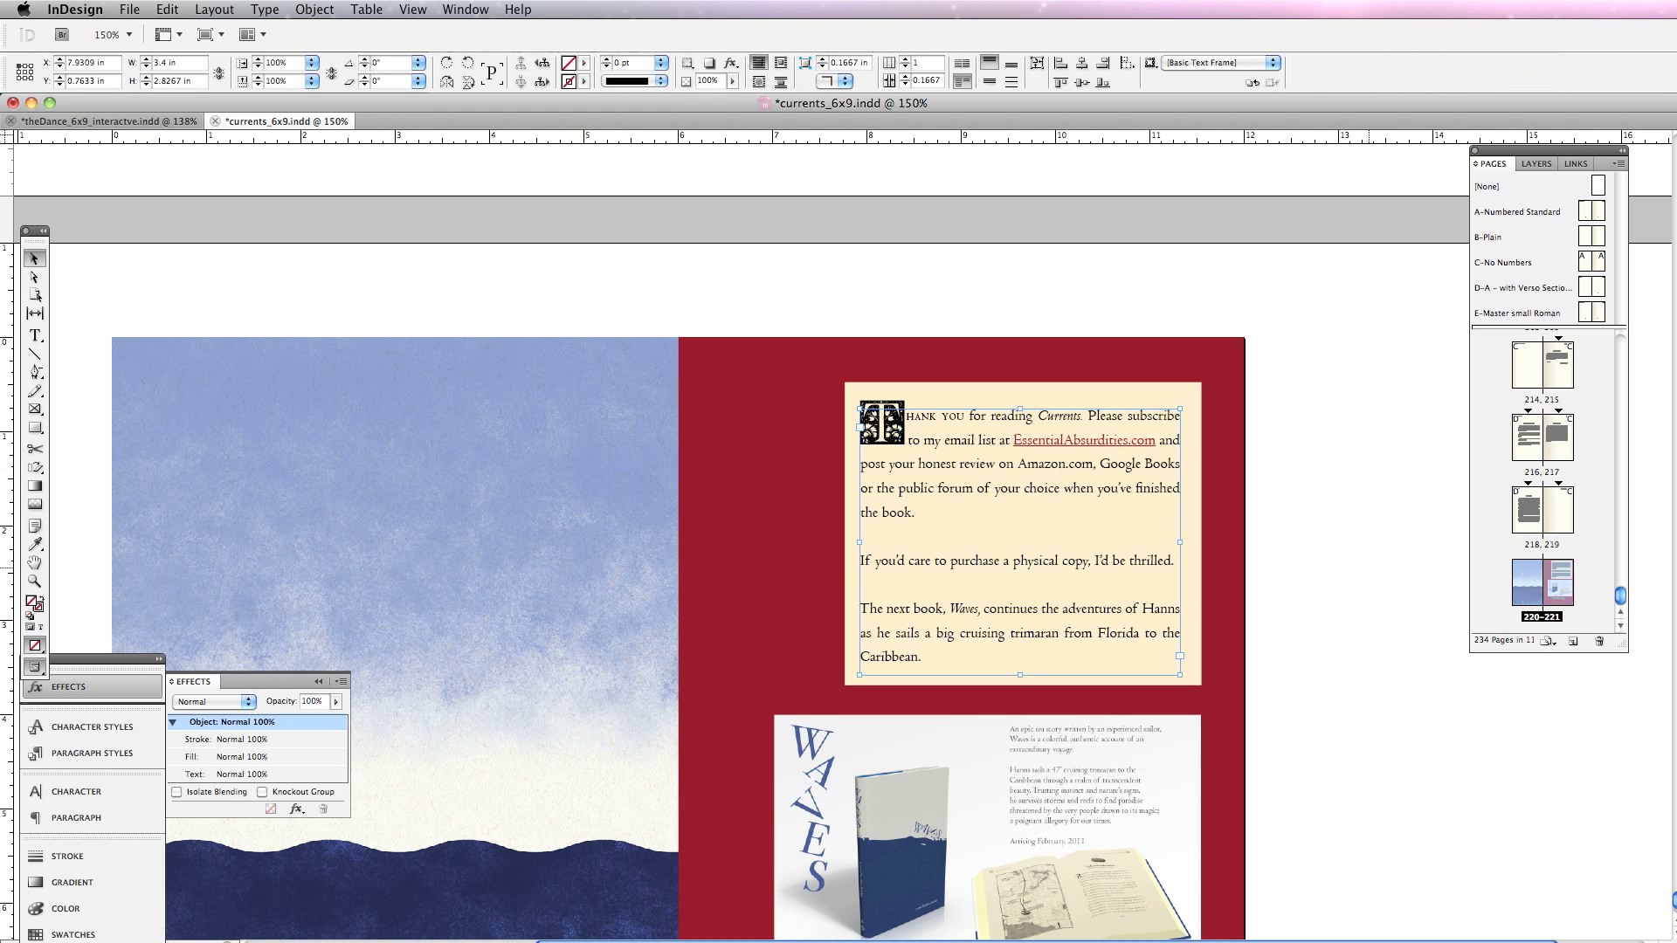
# Step: Delete the "The Dance and other books" line and the Waves ad image from the promotional page
pyautogui.scroll(-2, 838, 542)
pyautogui.scroll(-5, 1371, 570)
pyautogui.click(1064, 543)
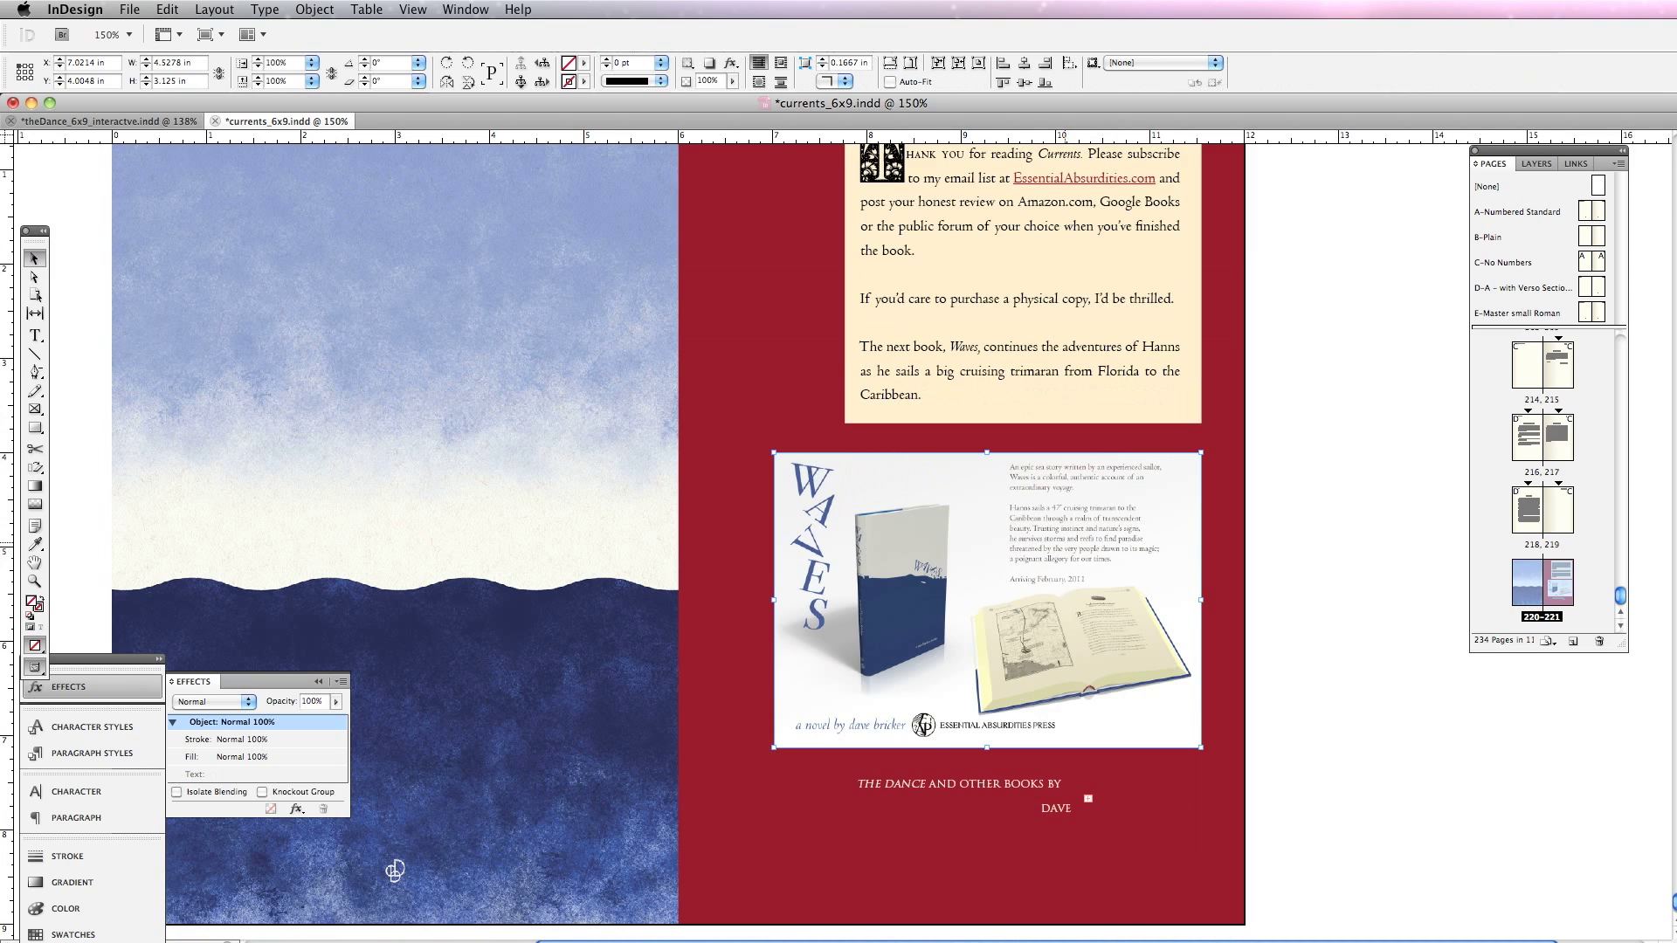
pyautogui.click(1020, 786)
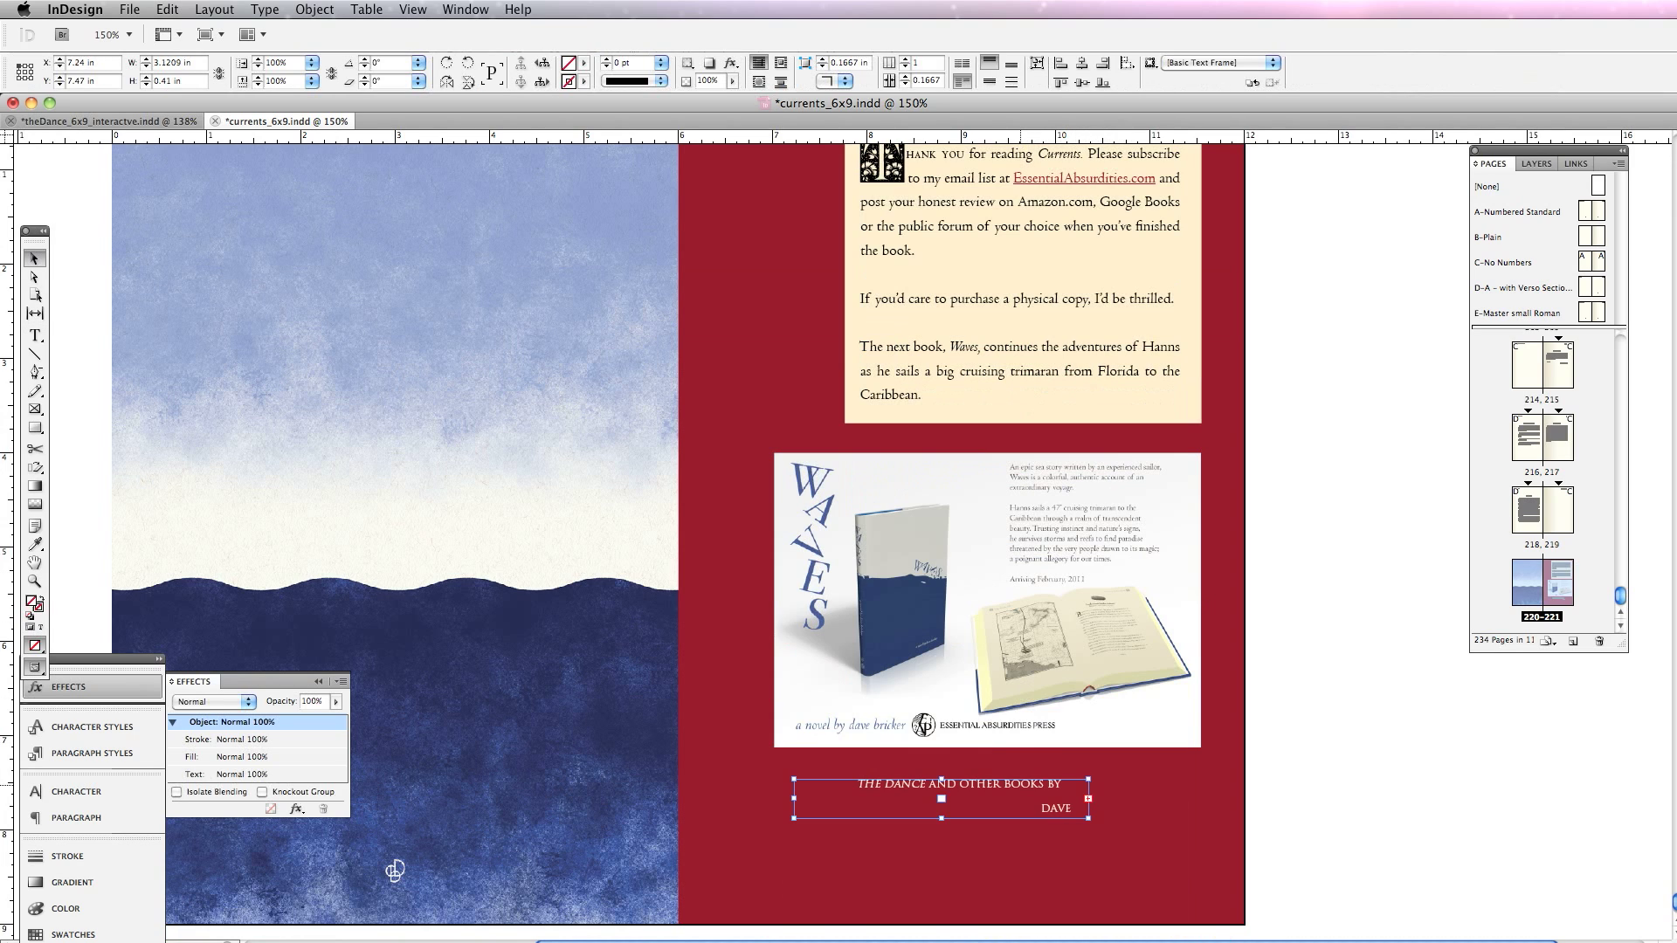
pyautogui.press('Delete')
pyautogui.press('super+alt+bracketright')
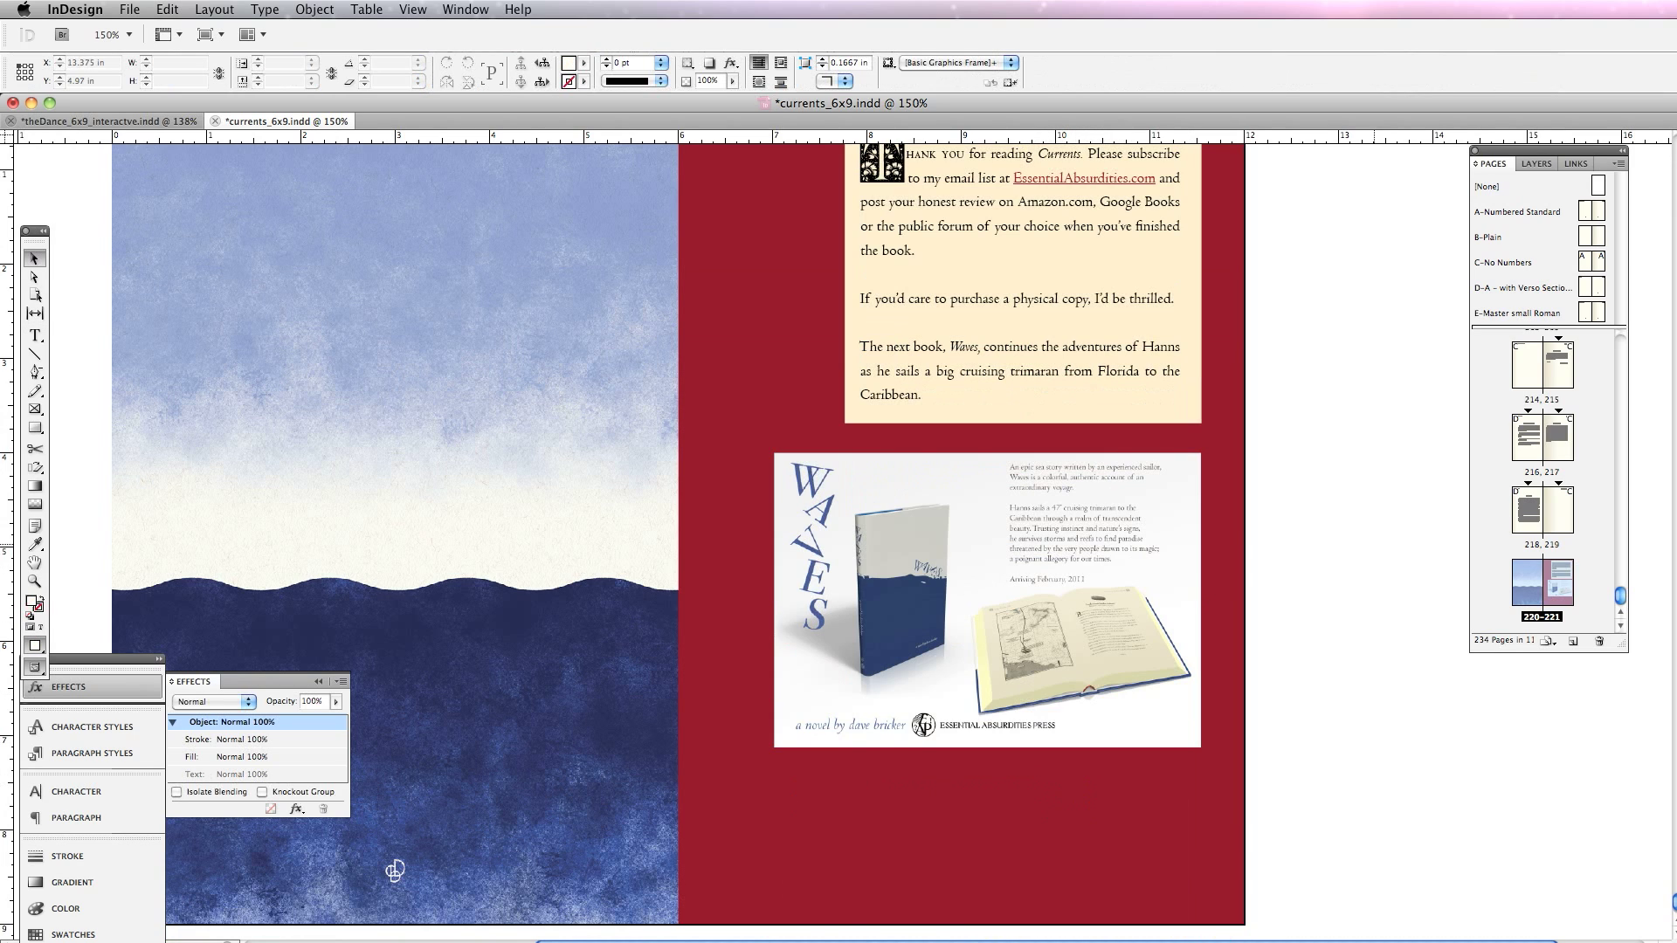
pyautogui.press('super+3')
pyautogui.press('super+alt+bracketright')
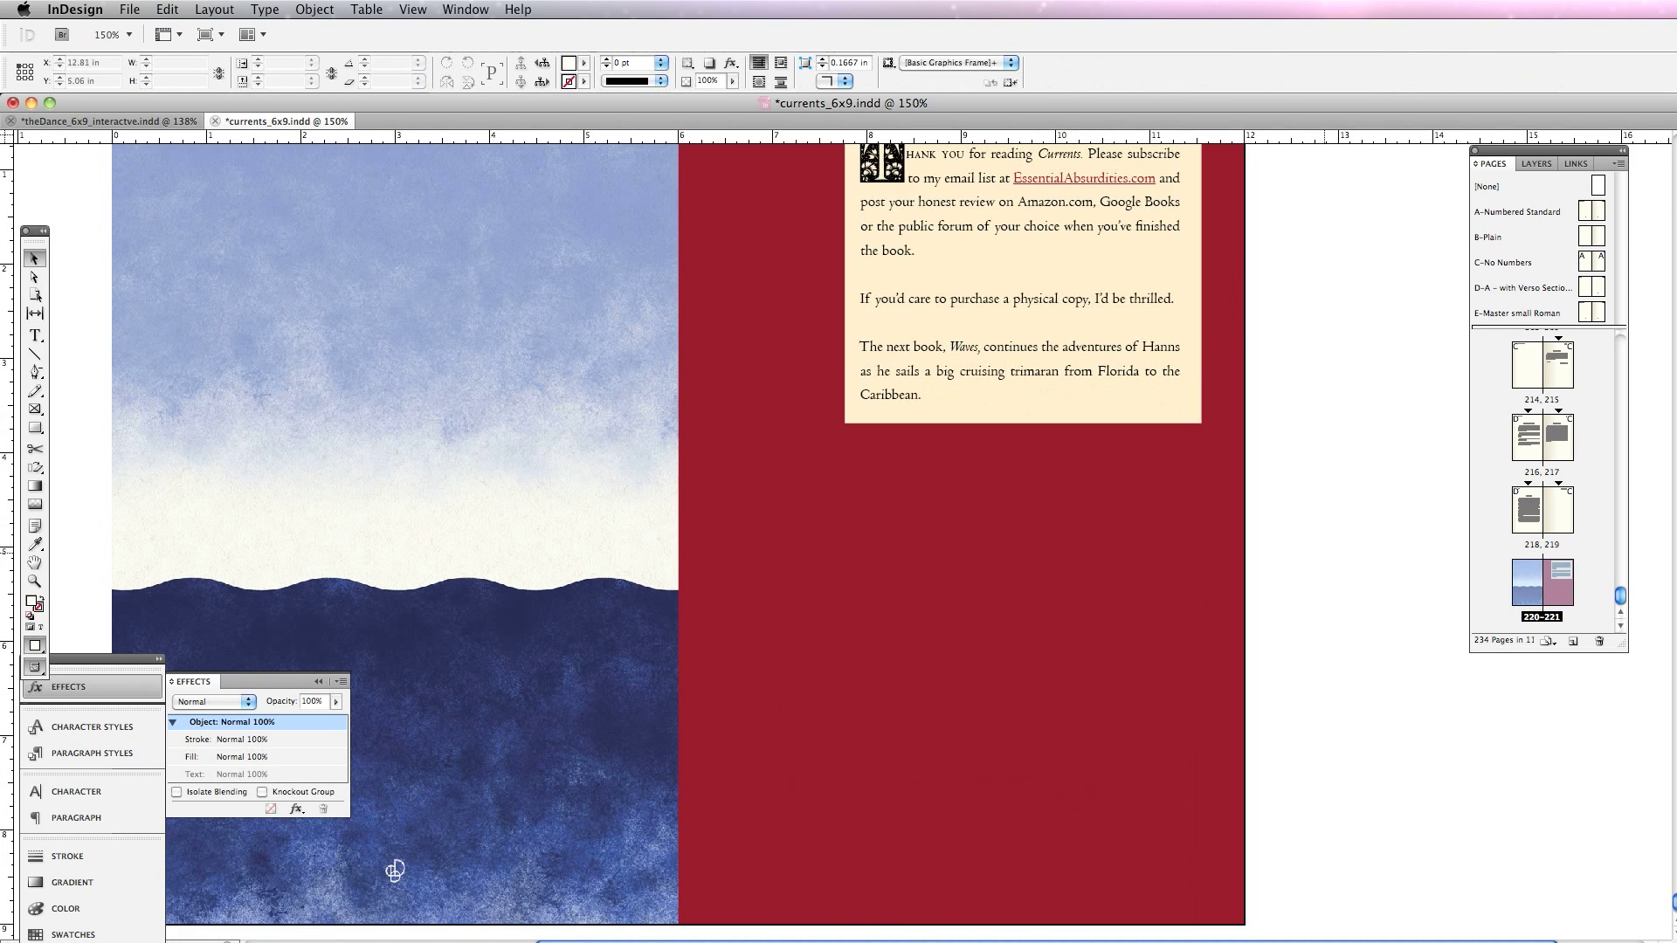
# Step: Copy the gradient spine shadow strip from theDance_6x9_interactve.indd and place it along the gutter of the promotional page in currents_6x9.indd
pyautogui.click(109, 121)
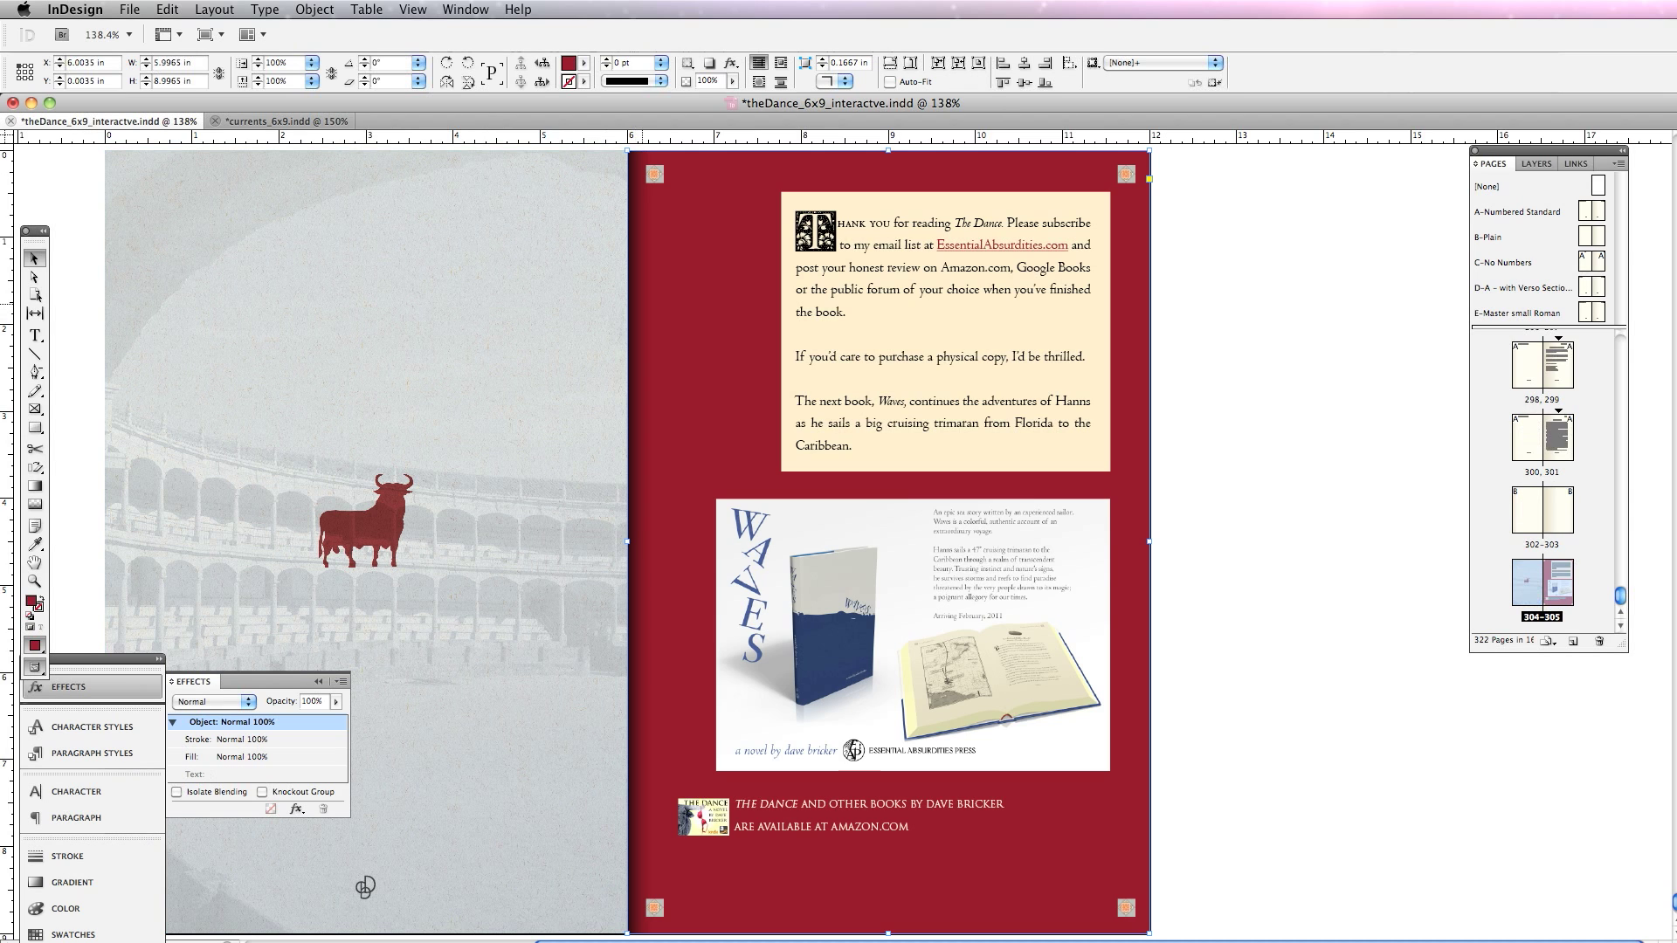
pyautogui.press('super+shift+a')
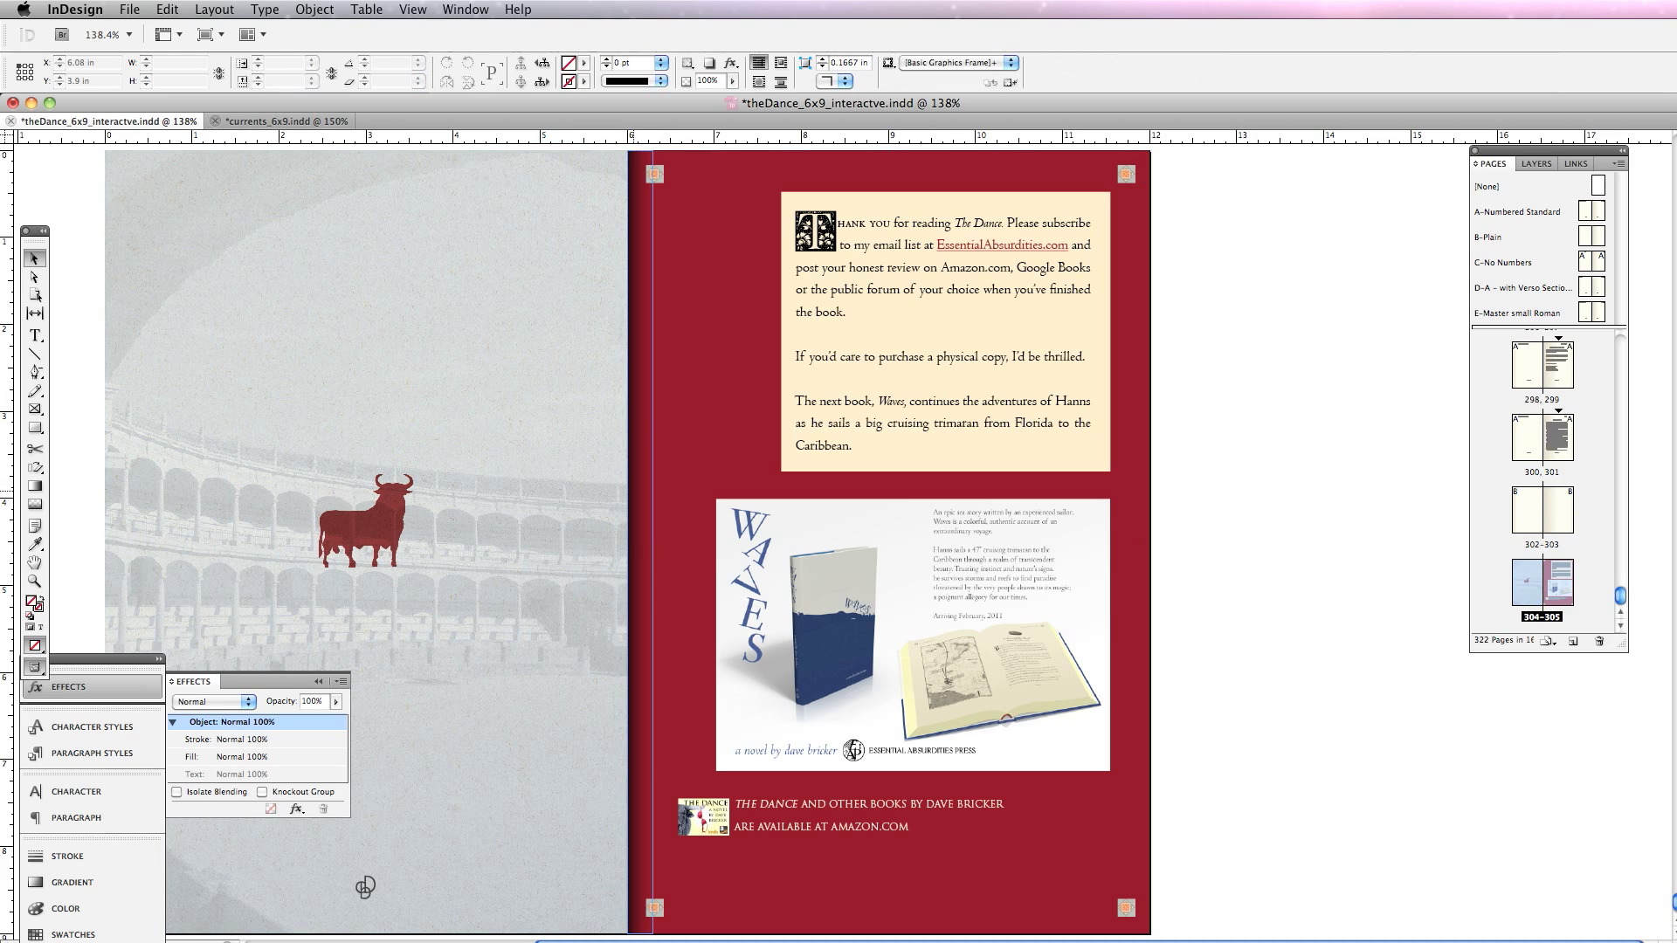
pyautogui.press('super+alt+bracketright')
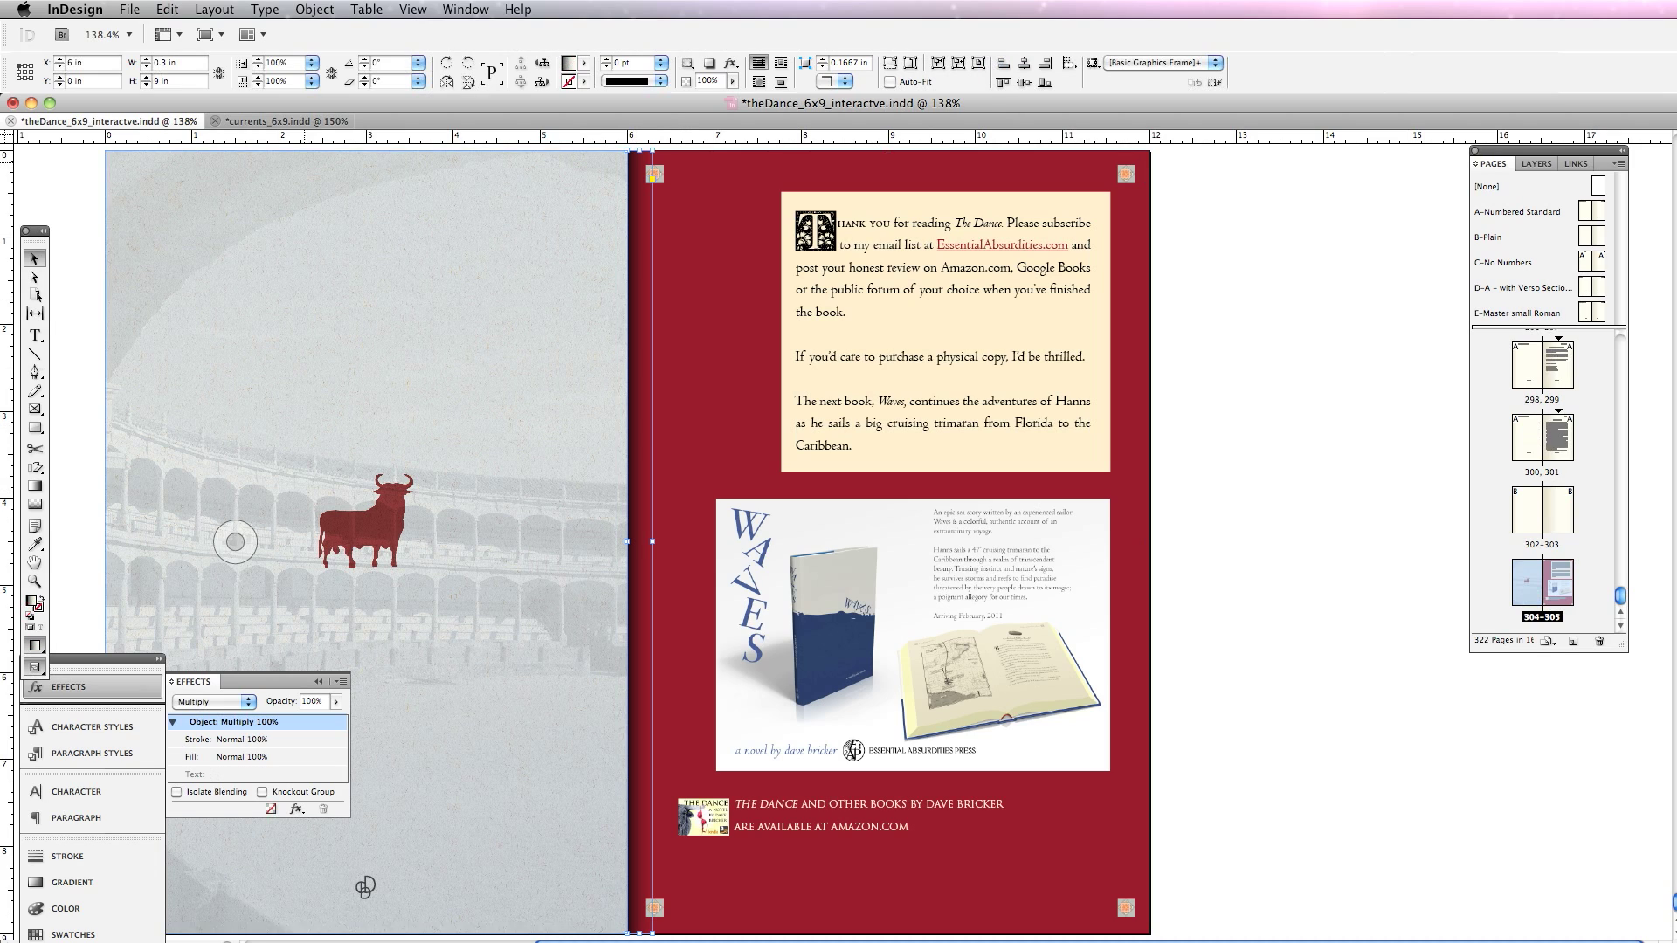
pyautogui.press('super+grave')
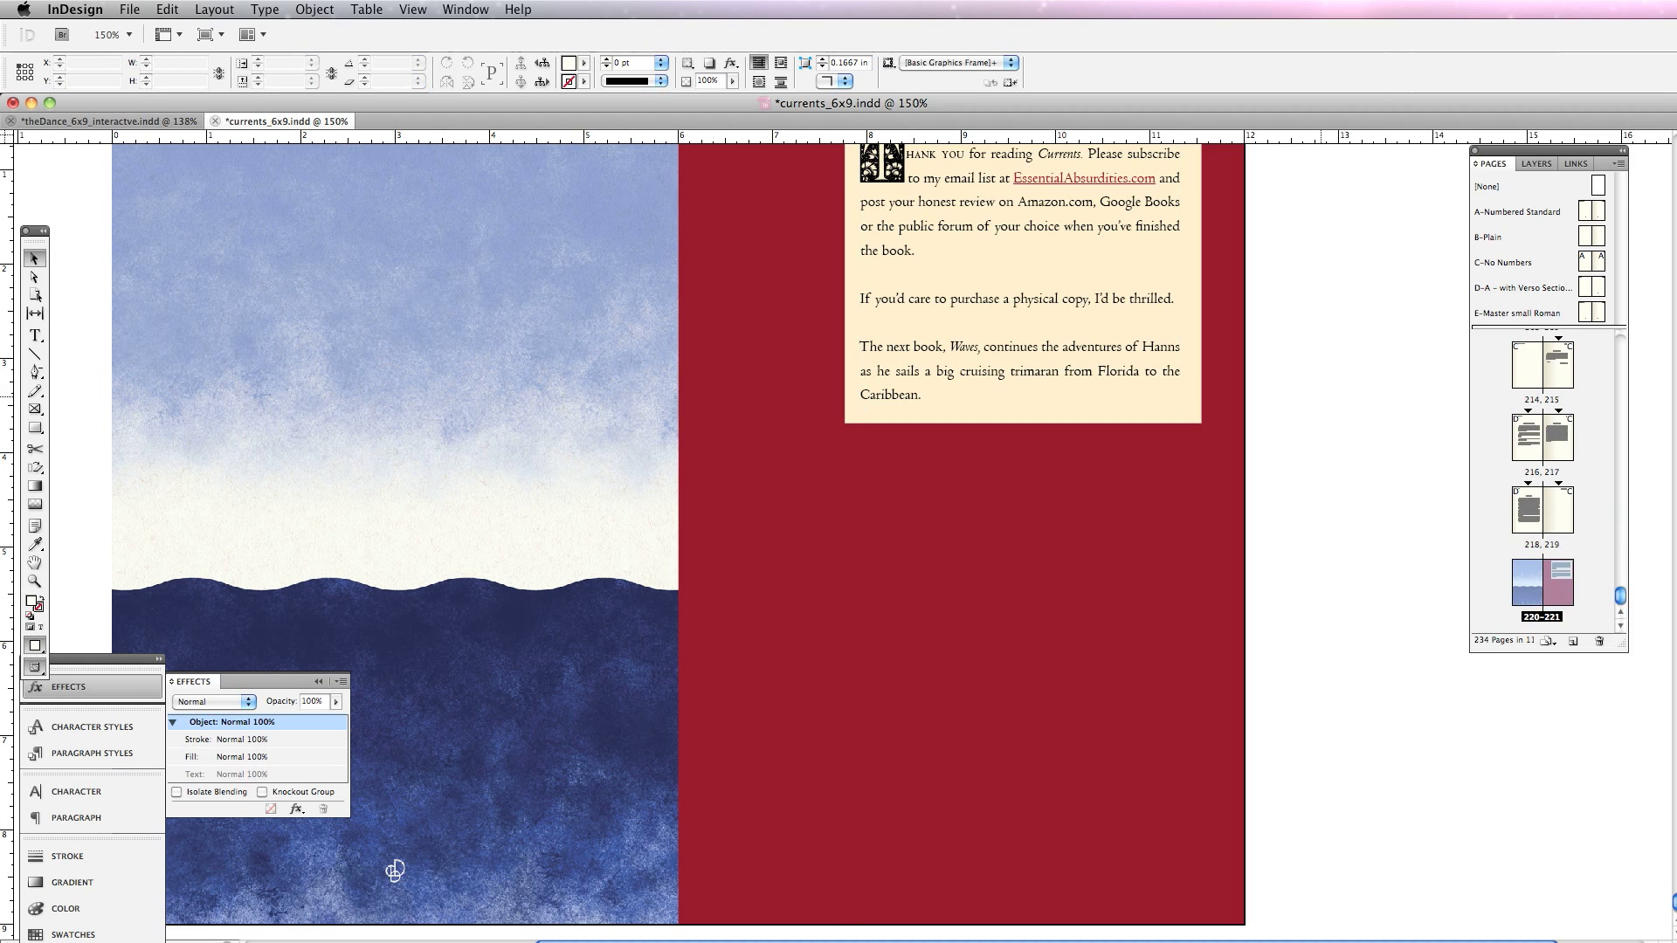
pyautogui.press('super+v')
pyautogui.moveTo(837, 438); pyautogui.dragTo(1303, 455)
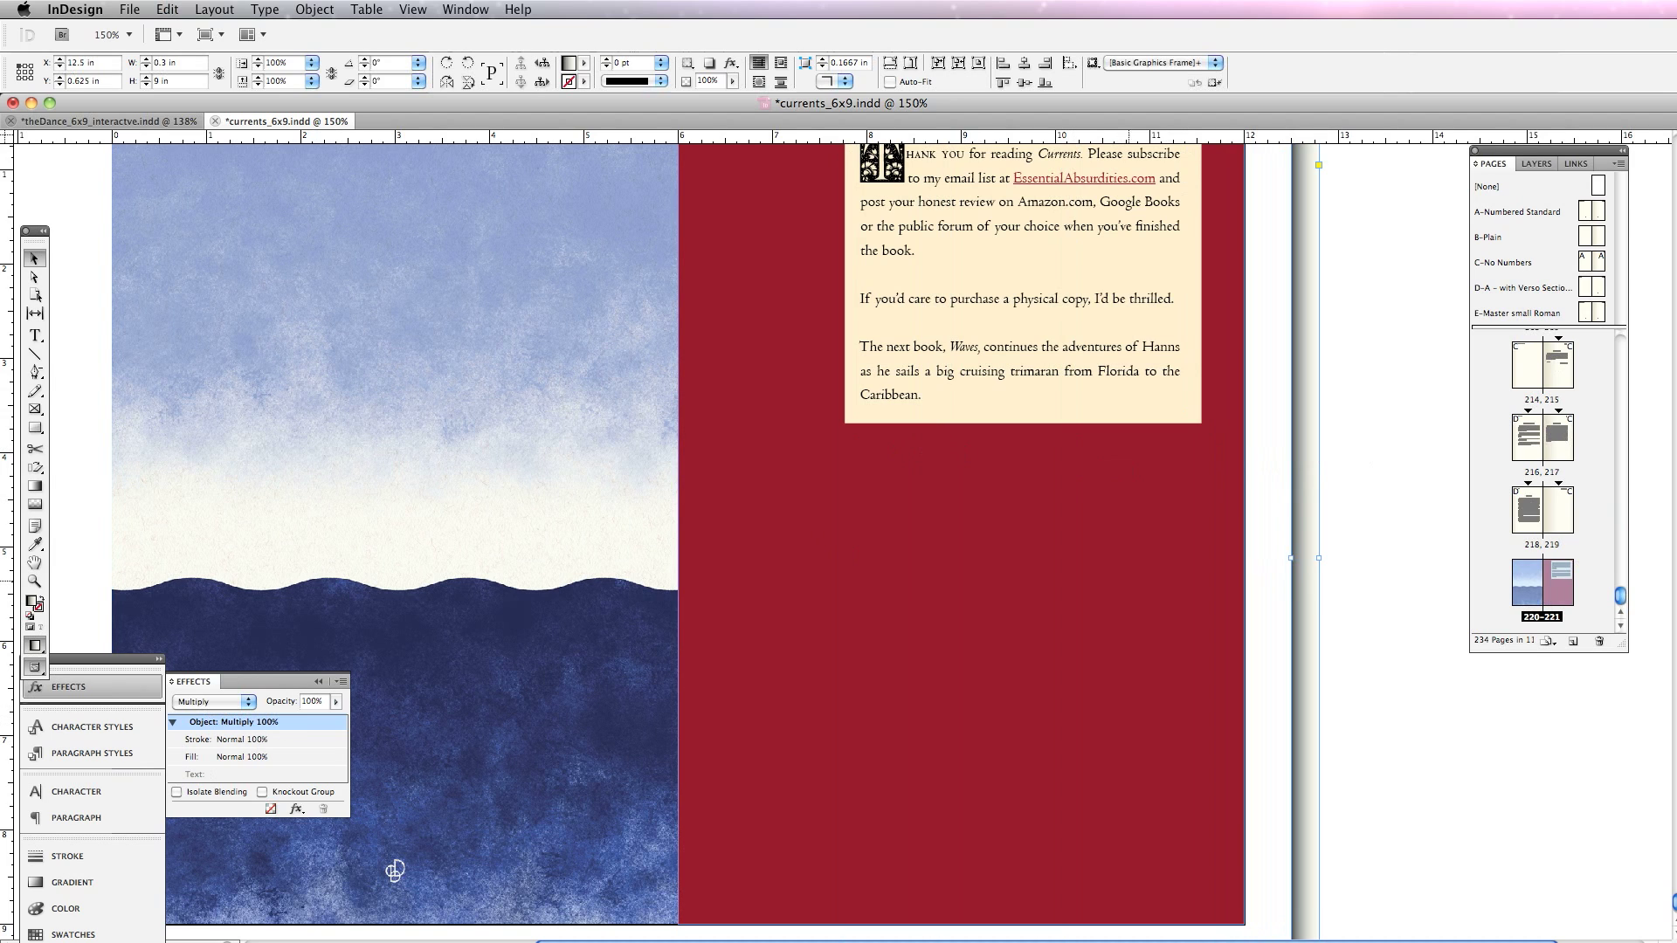
pyautogui.press('super+minus')
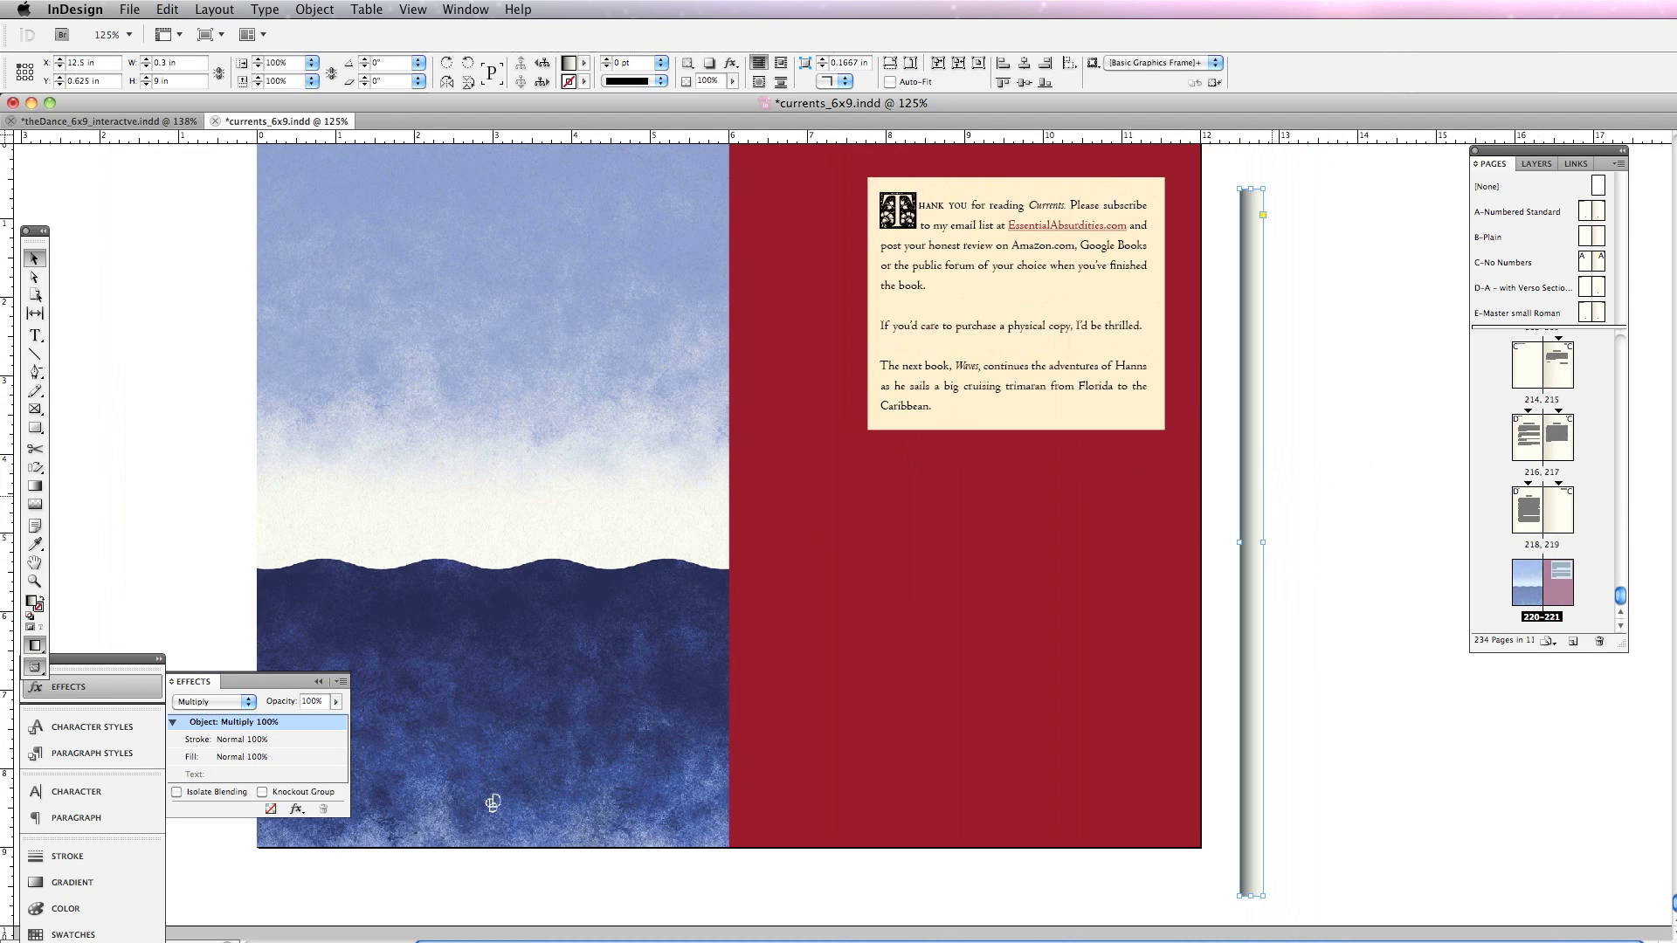
pyautogui.moveTo(1254, 472); pyautogui.dragTo(743, 424)
pyautogui.click(870, 876)
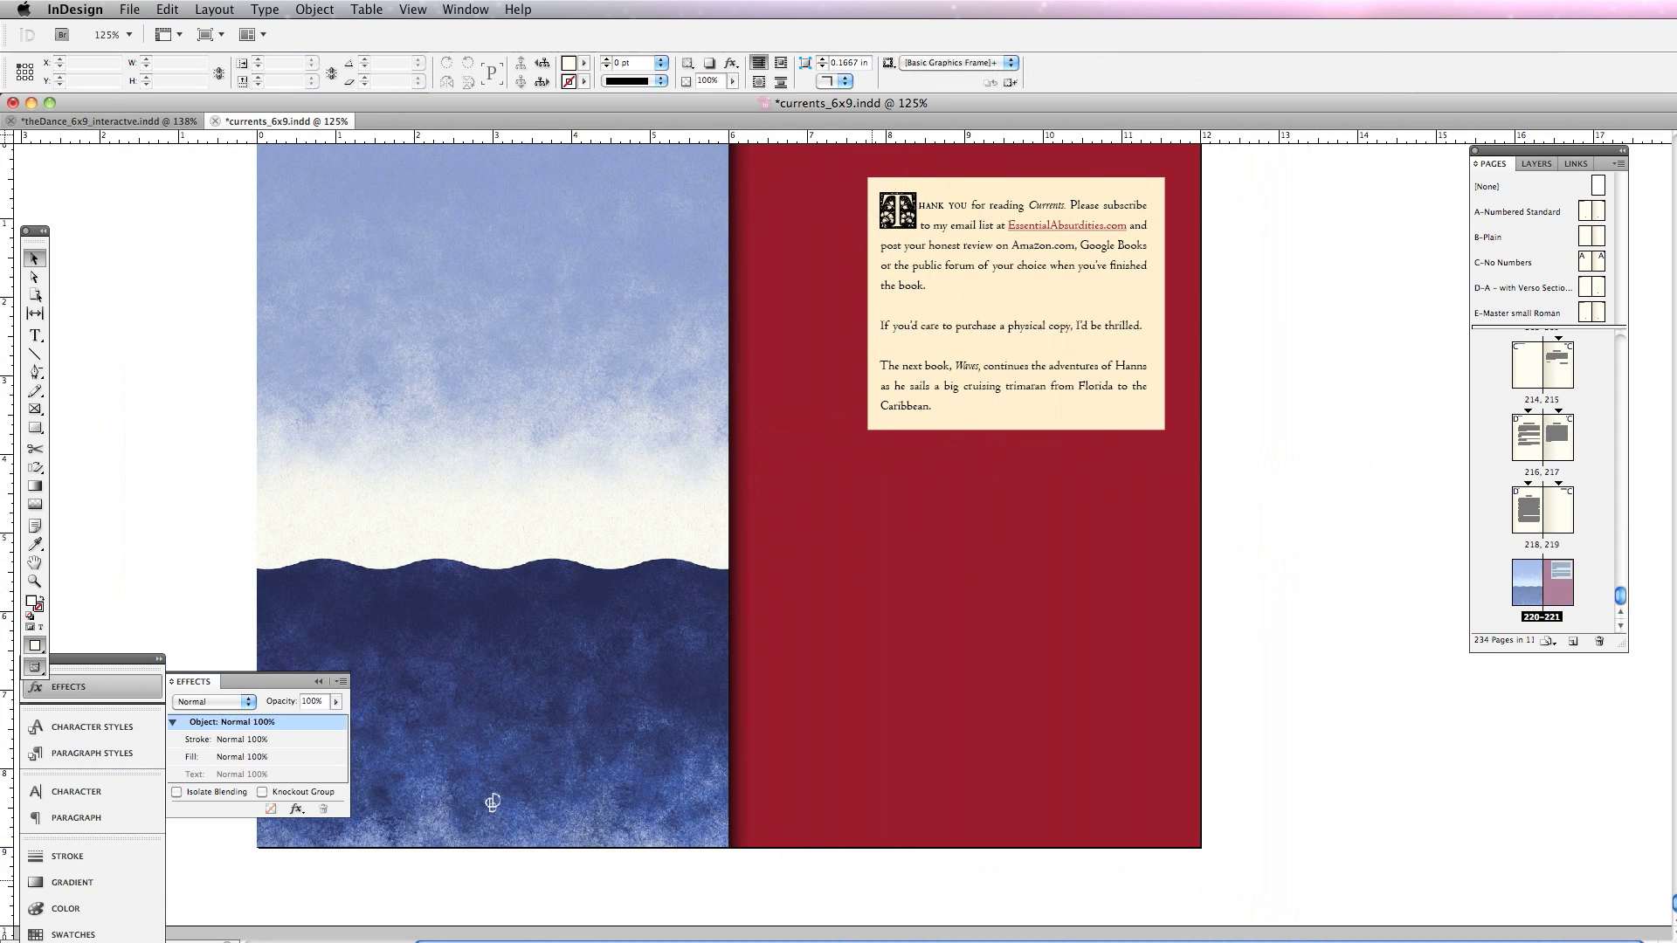
# Step: Change the promotional page's red background fill to blue with RGB values 40, 19, 134
pyautogui.scroll(4, 871, 880)
pyautogui.moveTo(492, 932); pyautogui.dragTo(492, 802)
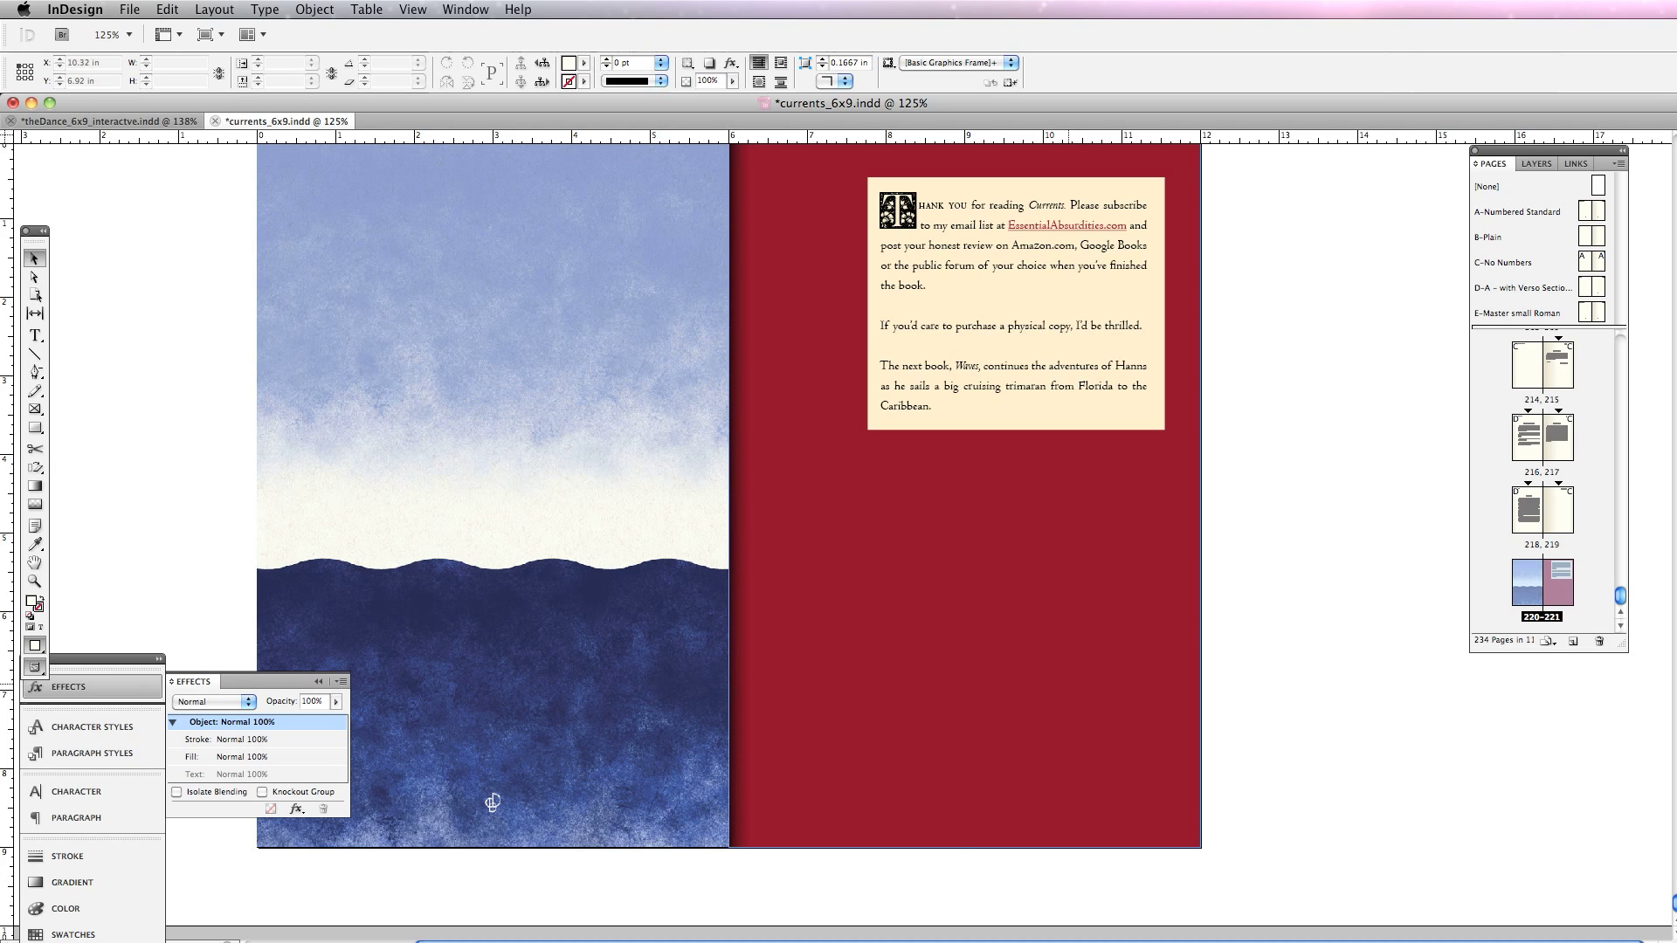
pyautogui.click(1068, 684)
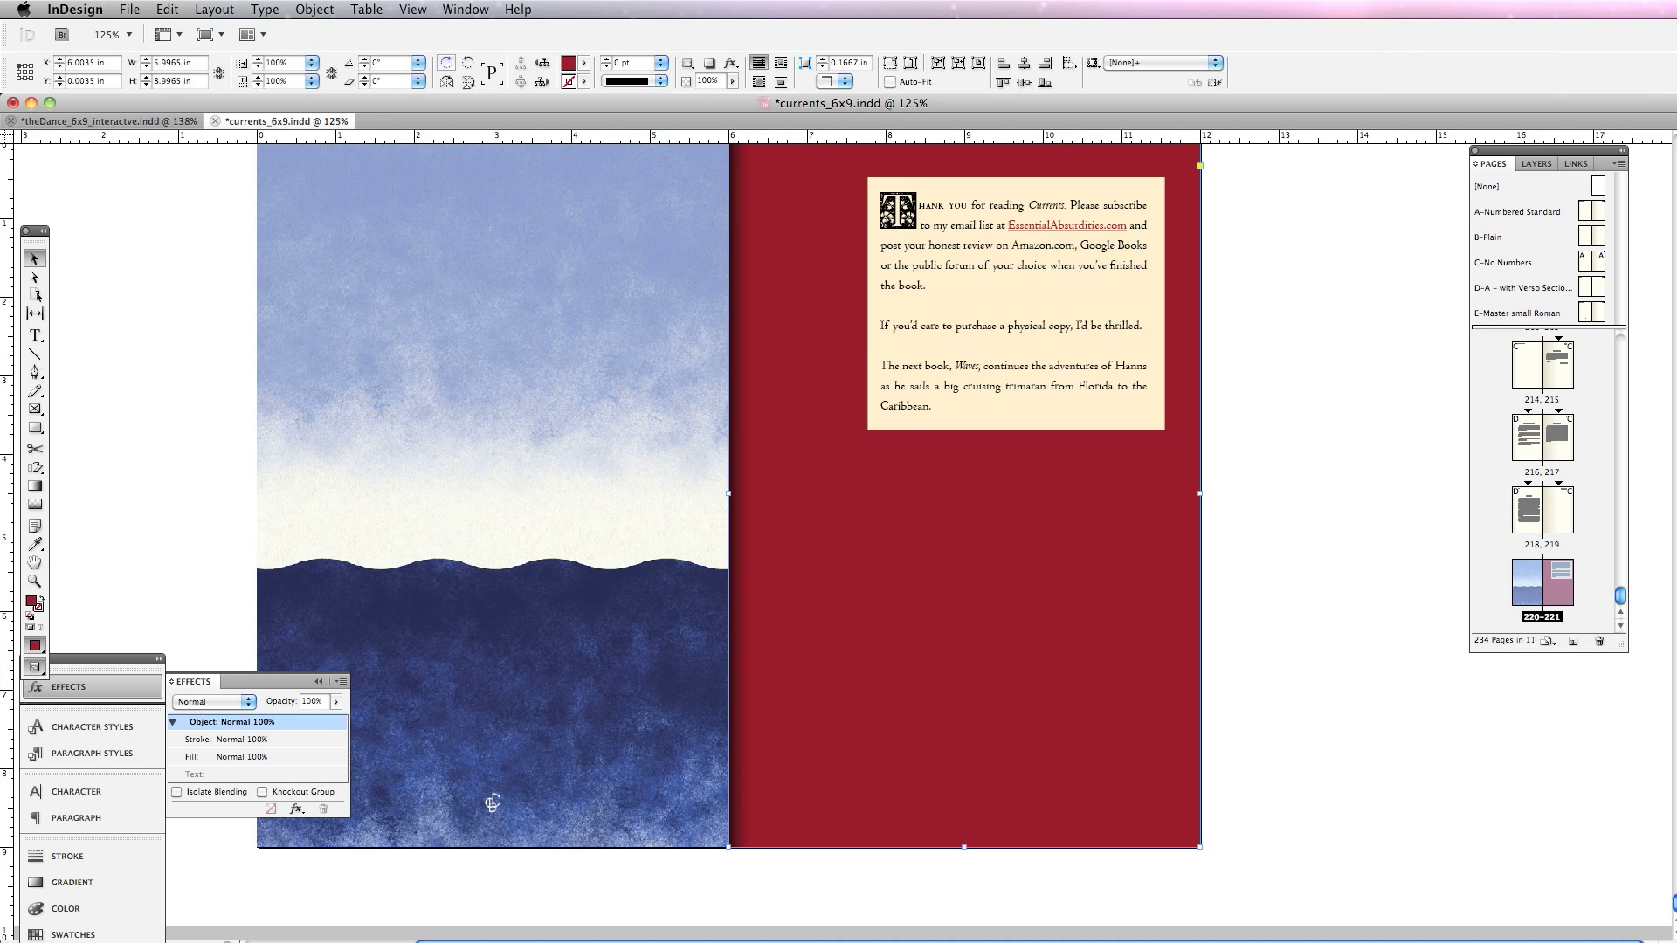
pyautogui.doubleClick(569, 64)
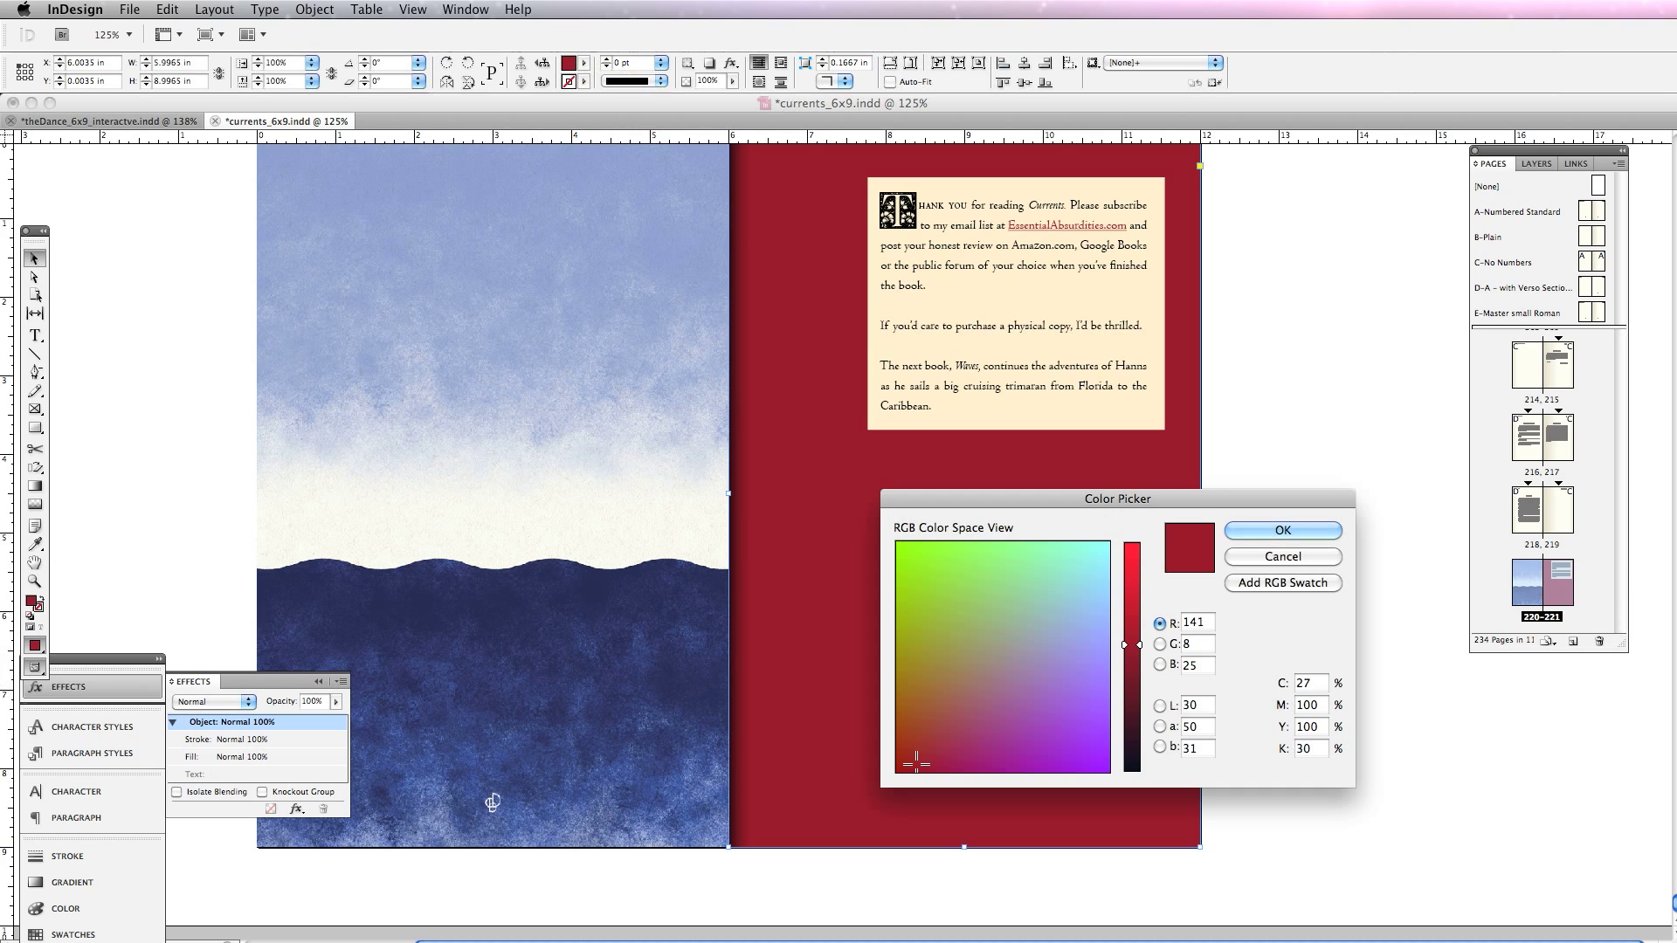
pyautogui.moveTo(1103, 663)
pyautogui.mouseDown()
pyautogui.moveTo(1109, 638)
pyautogui.moveTo(1132, 734)
pyautogui.moveTo(1044, 730)
pyautogui.moveTo(1066, 749)
pyautogui.moveTo(1012, 753)
pyautogui.mouseUp()
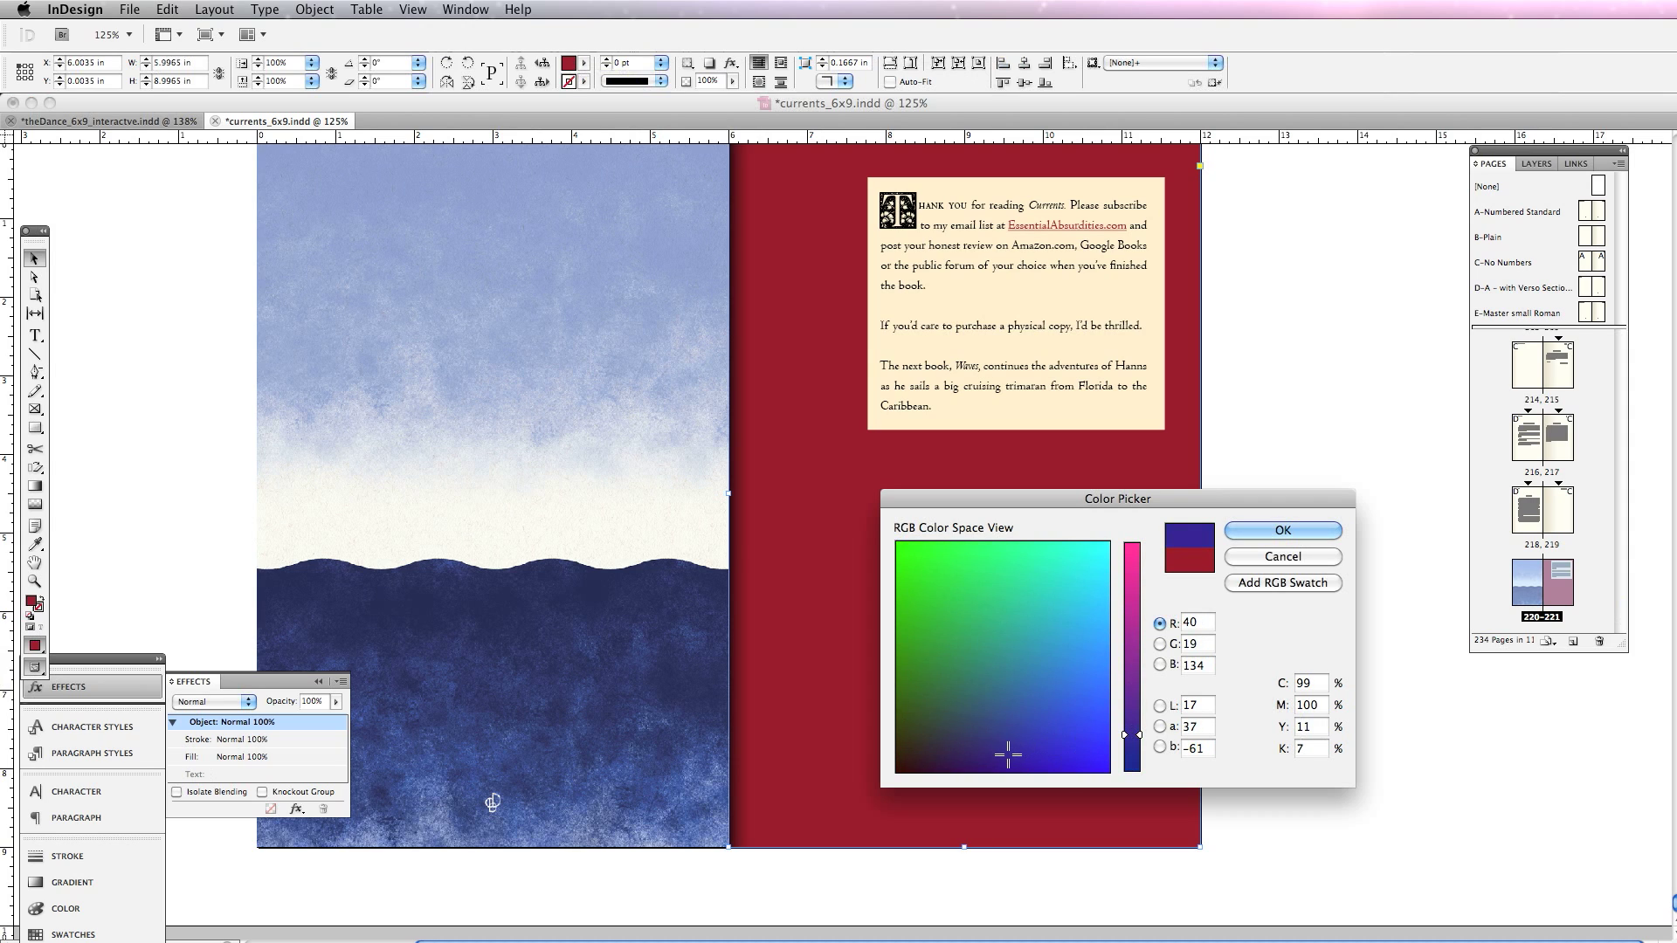
pyautogui.click(1282, 530)
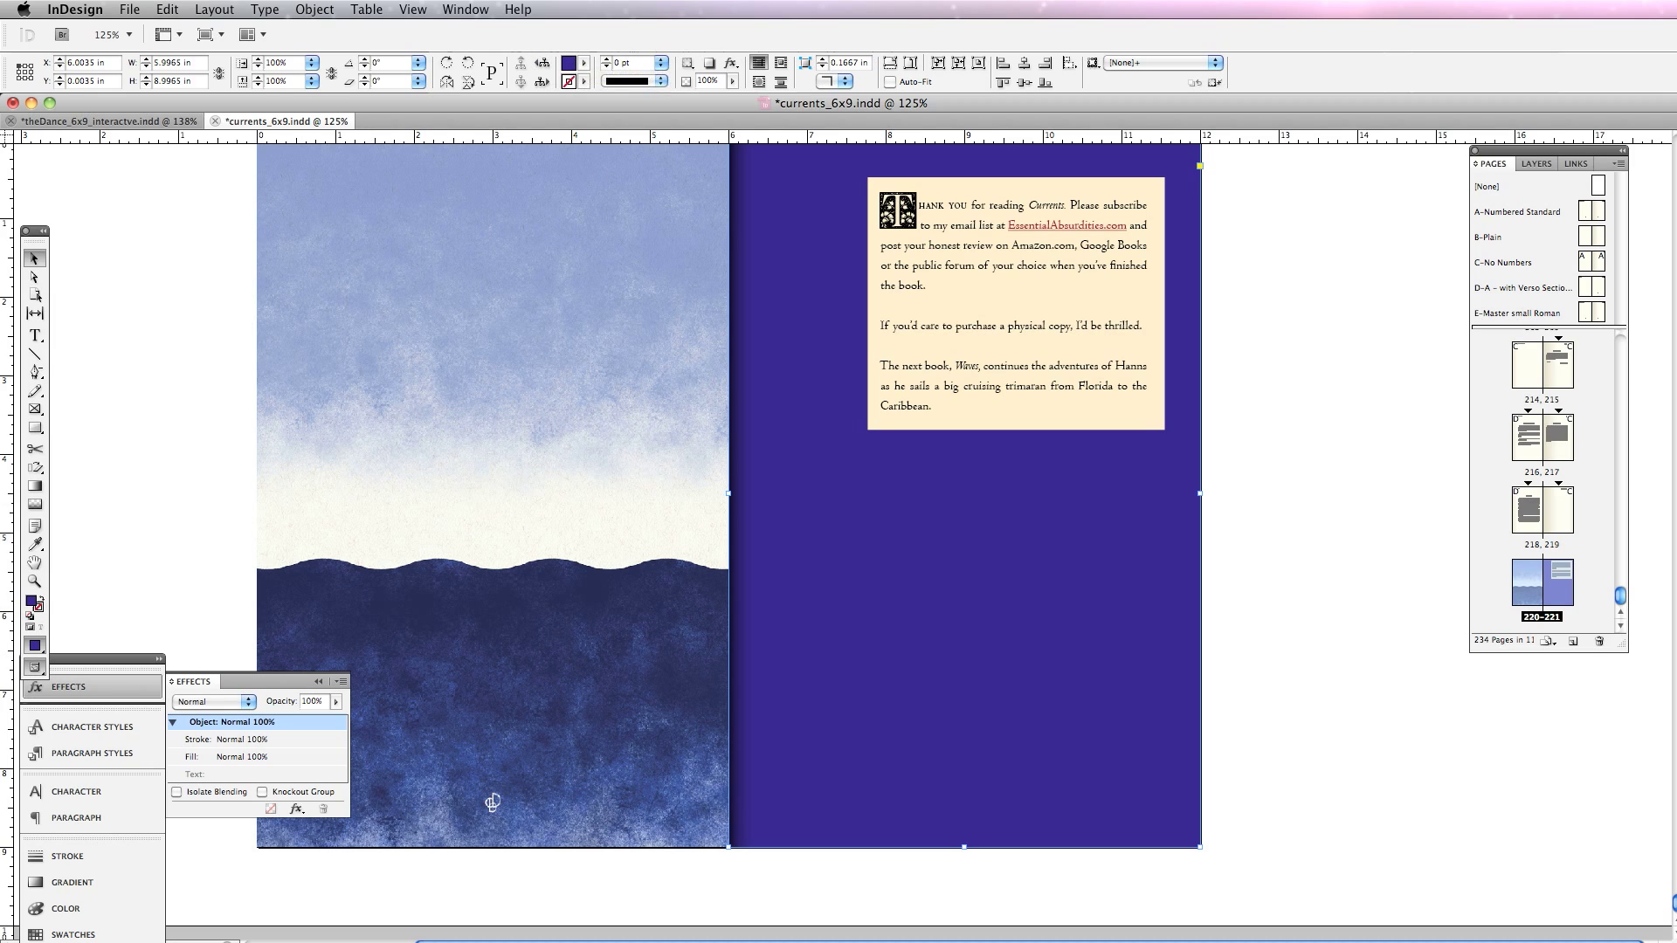
# Step: Darken the promotional page's background fill to a deeper indigo
pyautogui.doubleClick(568, 64)
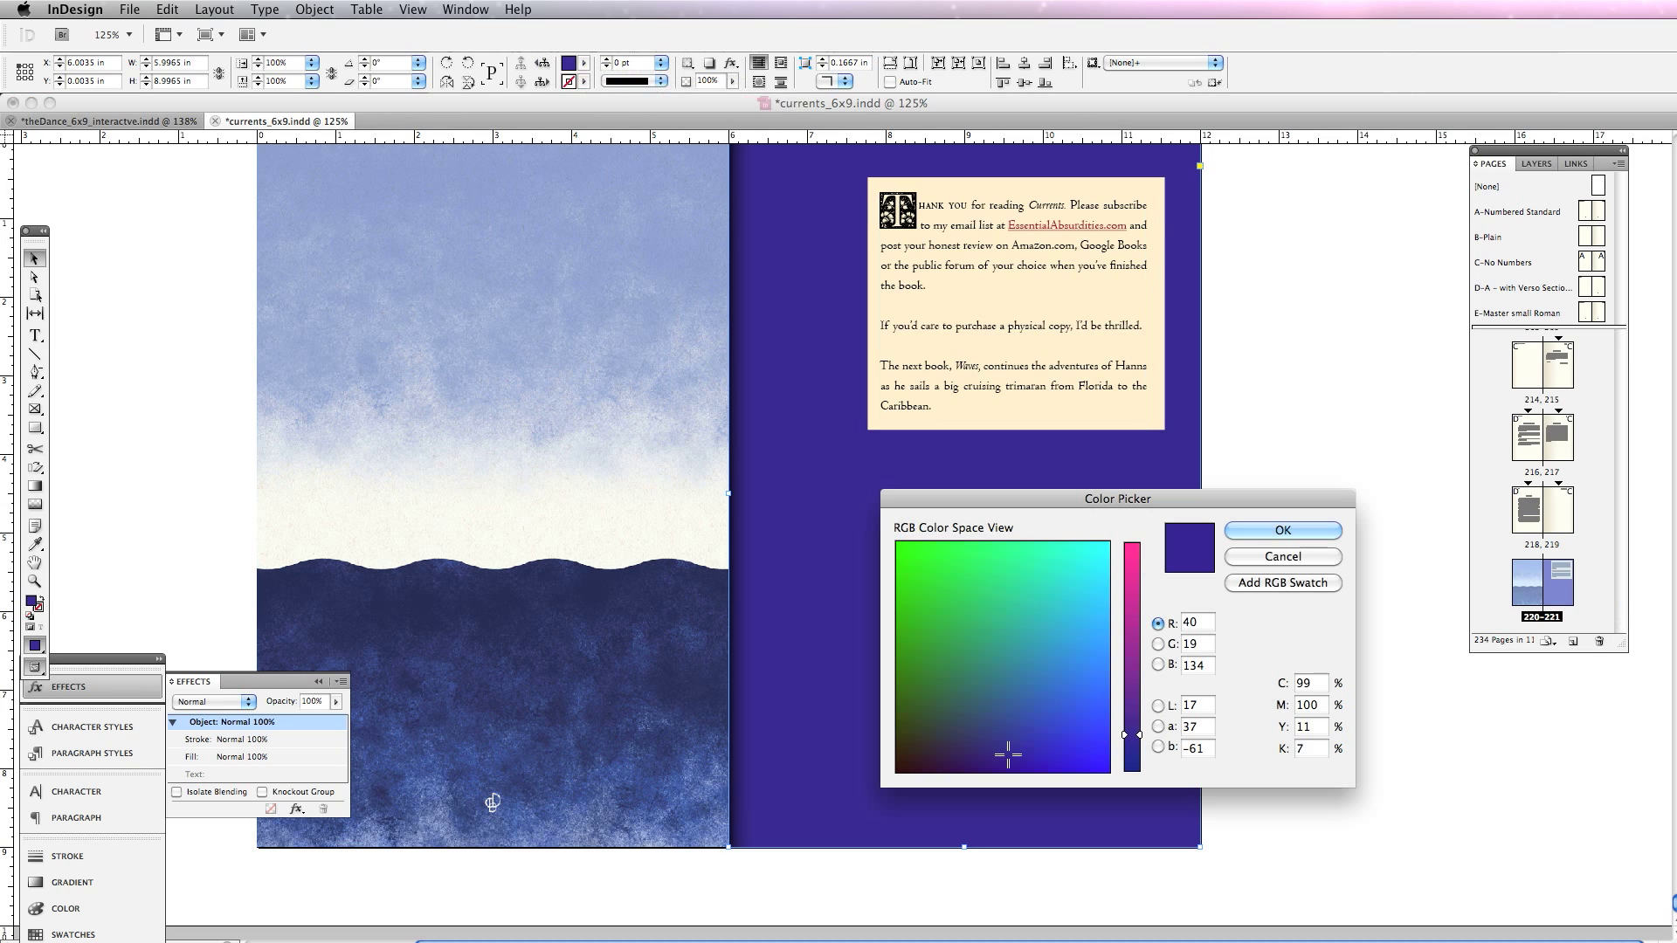
pyautogui.moveTo(1007, 754); pyautogui.dragTo(986, 765)
pyautogui.press('Return')
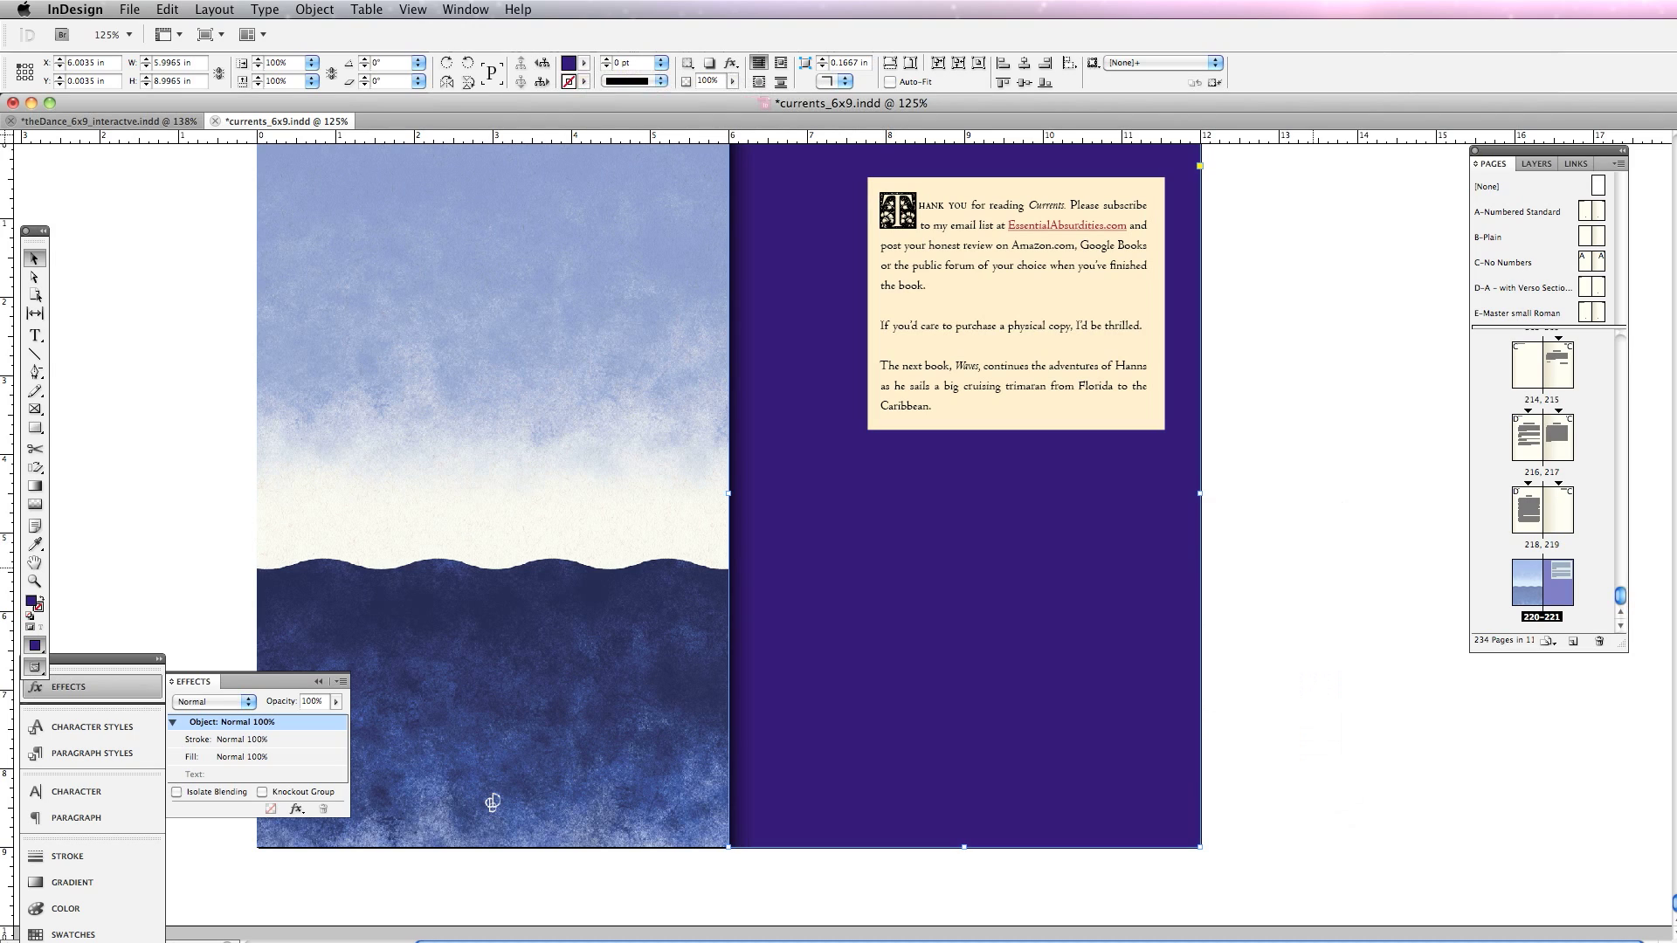
pyautogui.press('super+shift+a')
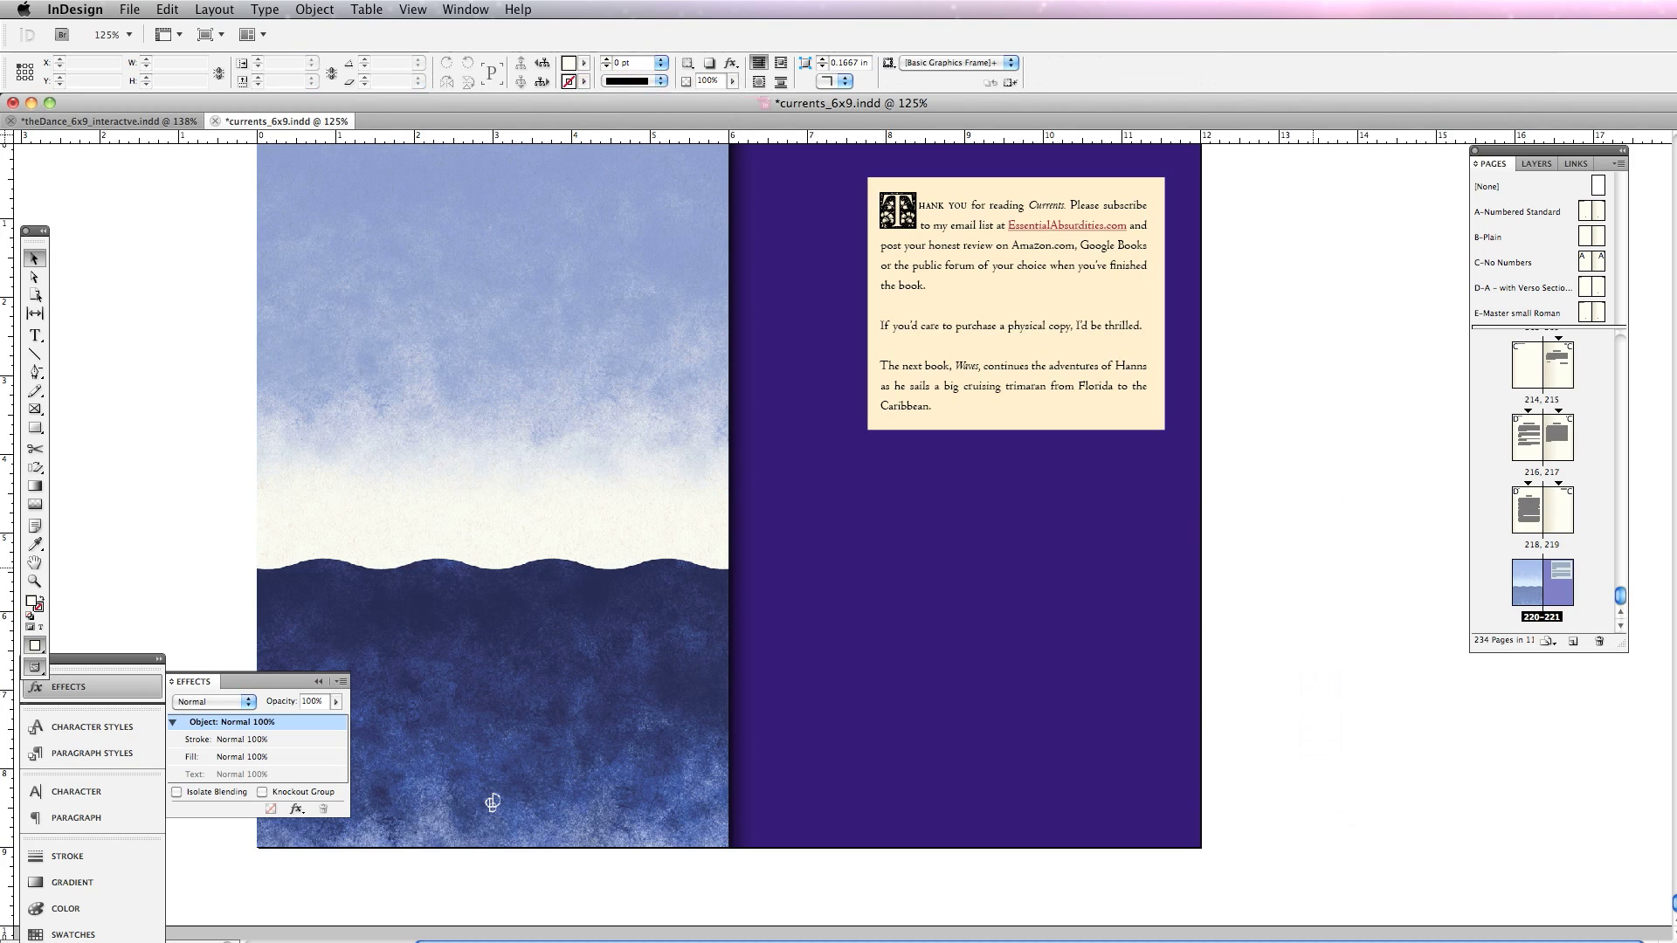
pyautogui.click(1033, 577)
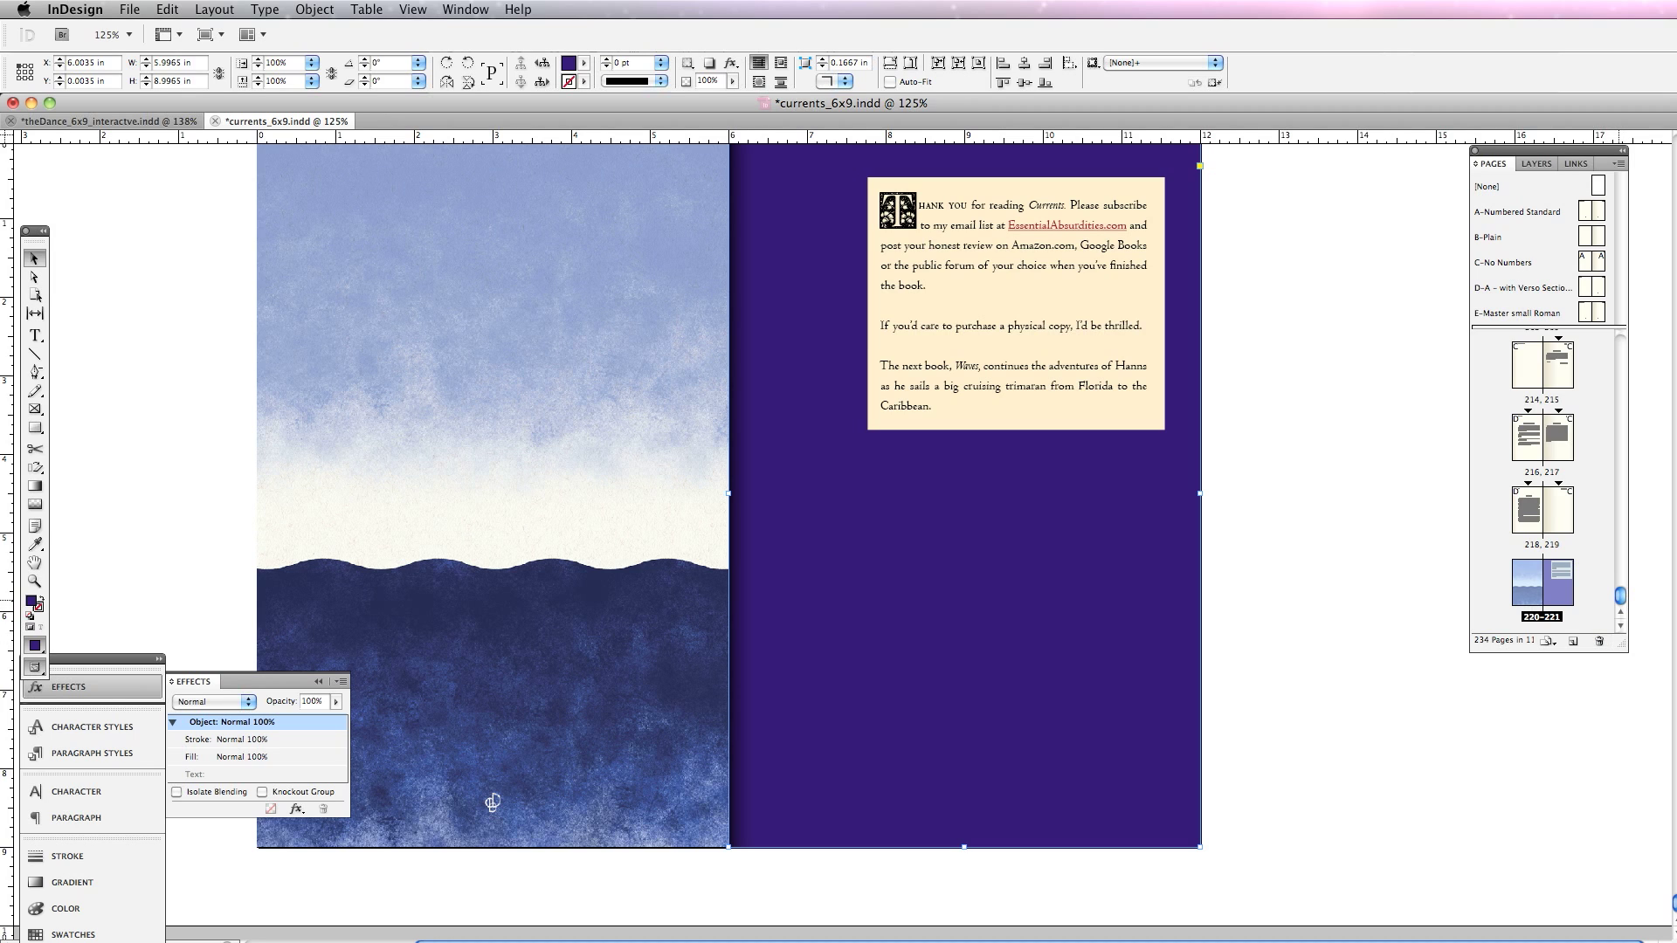
# Step: Copy the indigo background rectangle to the first spread and position it over the blank page beside the front cover
pyautogui.press('super+shift+Page_Up')
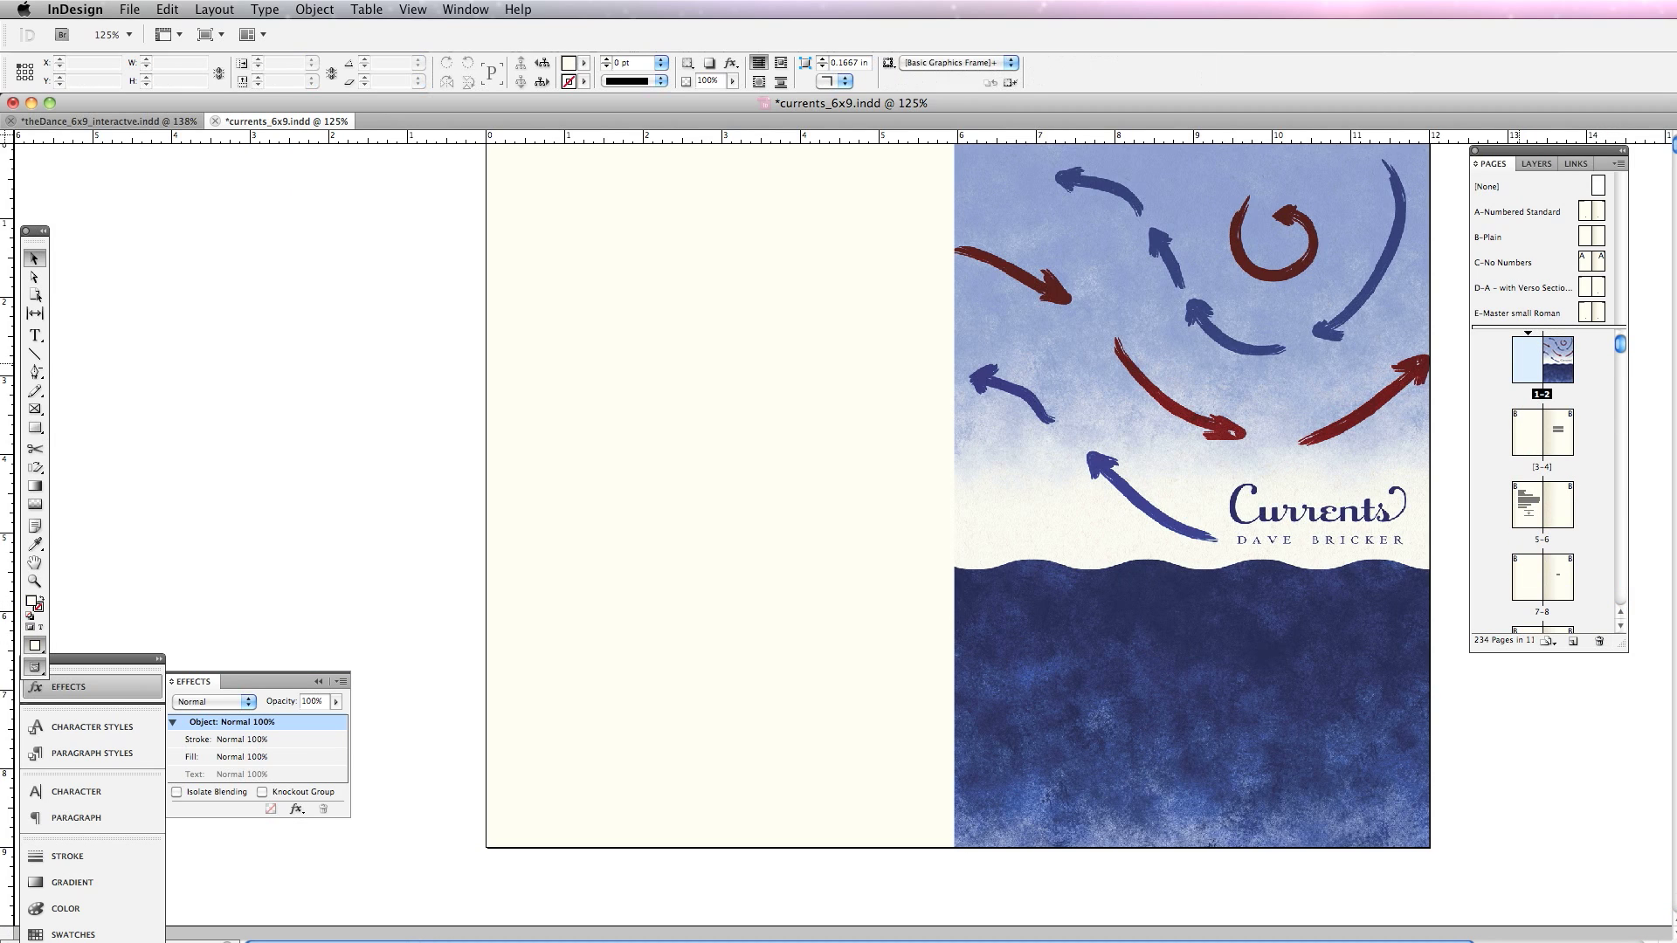
pyautogui.press('ctrl+alt+shift+super+v')
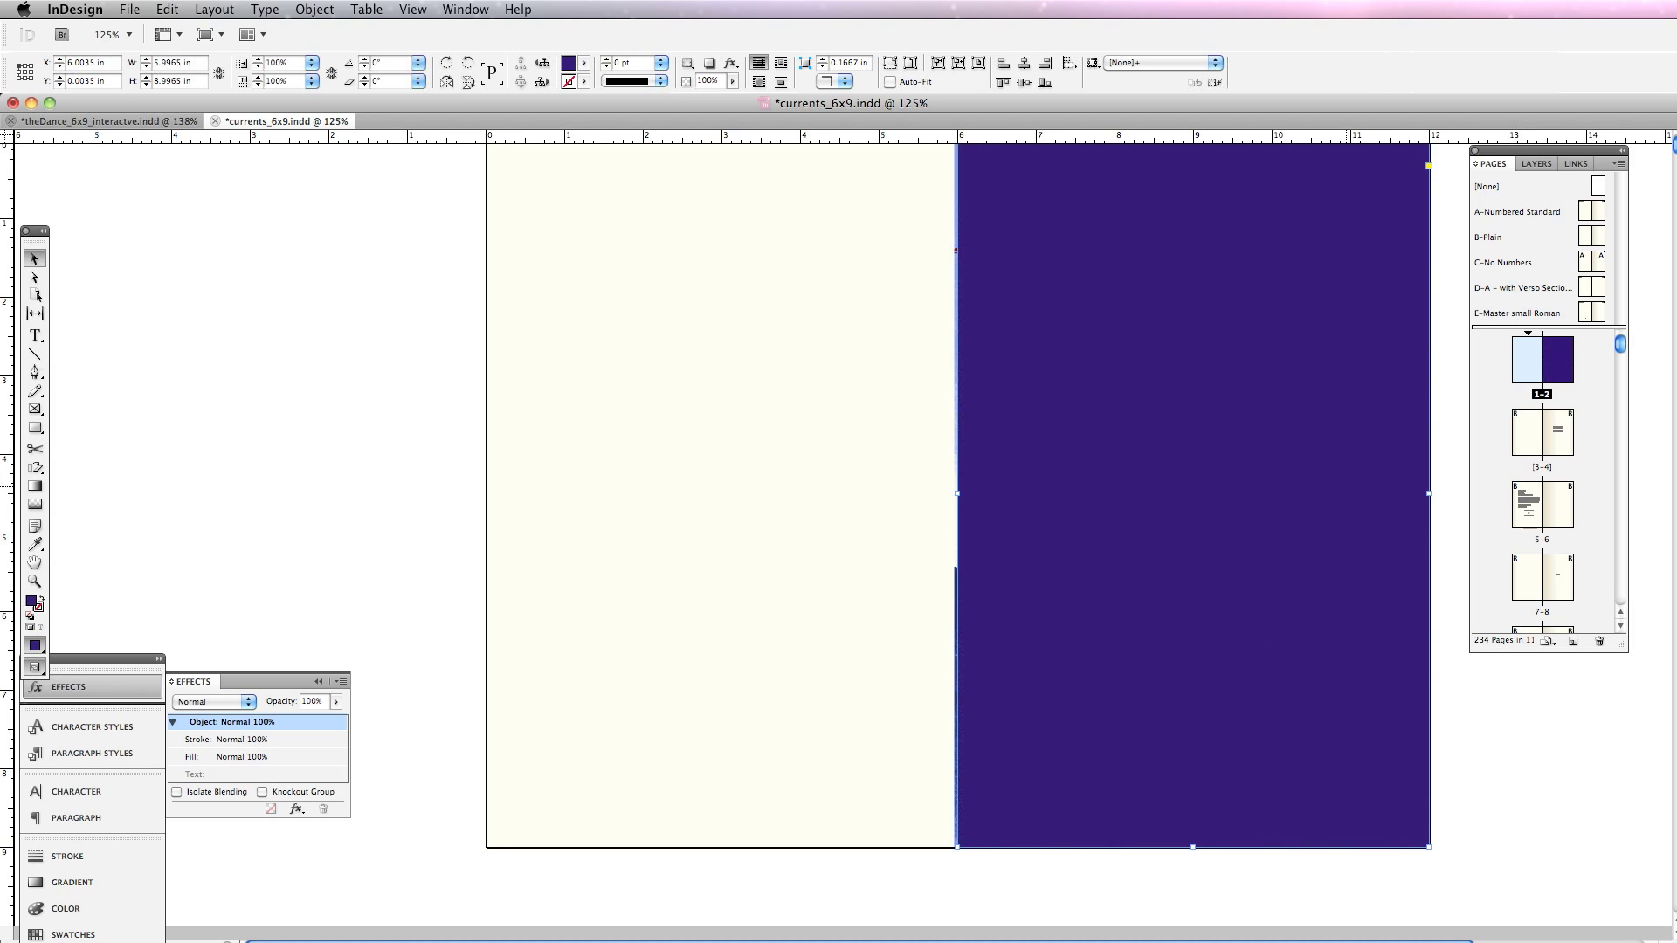
pyautogui.moveTo(1353, 507); pyautogui.dragTo(882, 509)
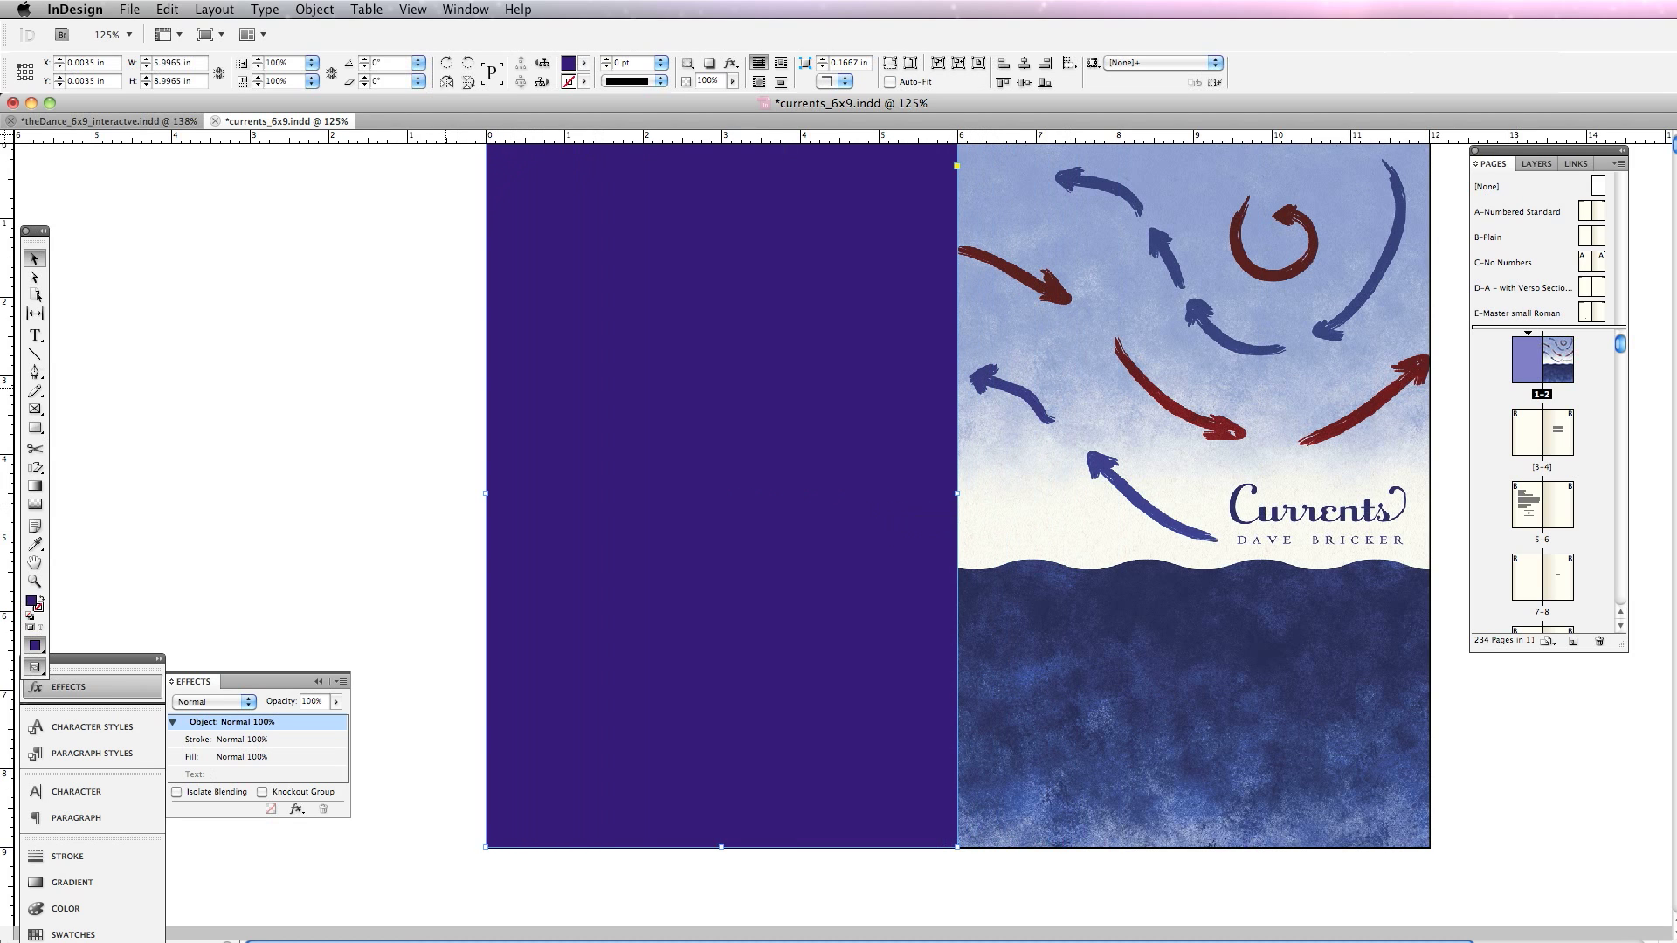
pyautogui.click(429, 384)
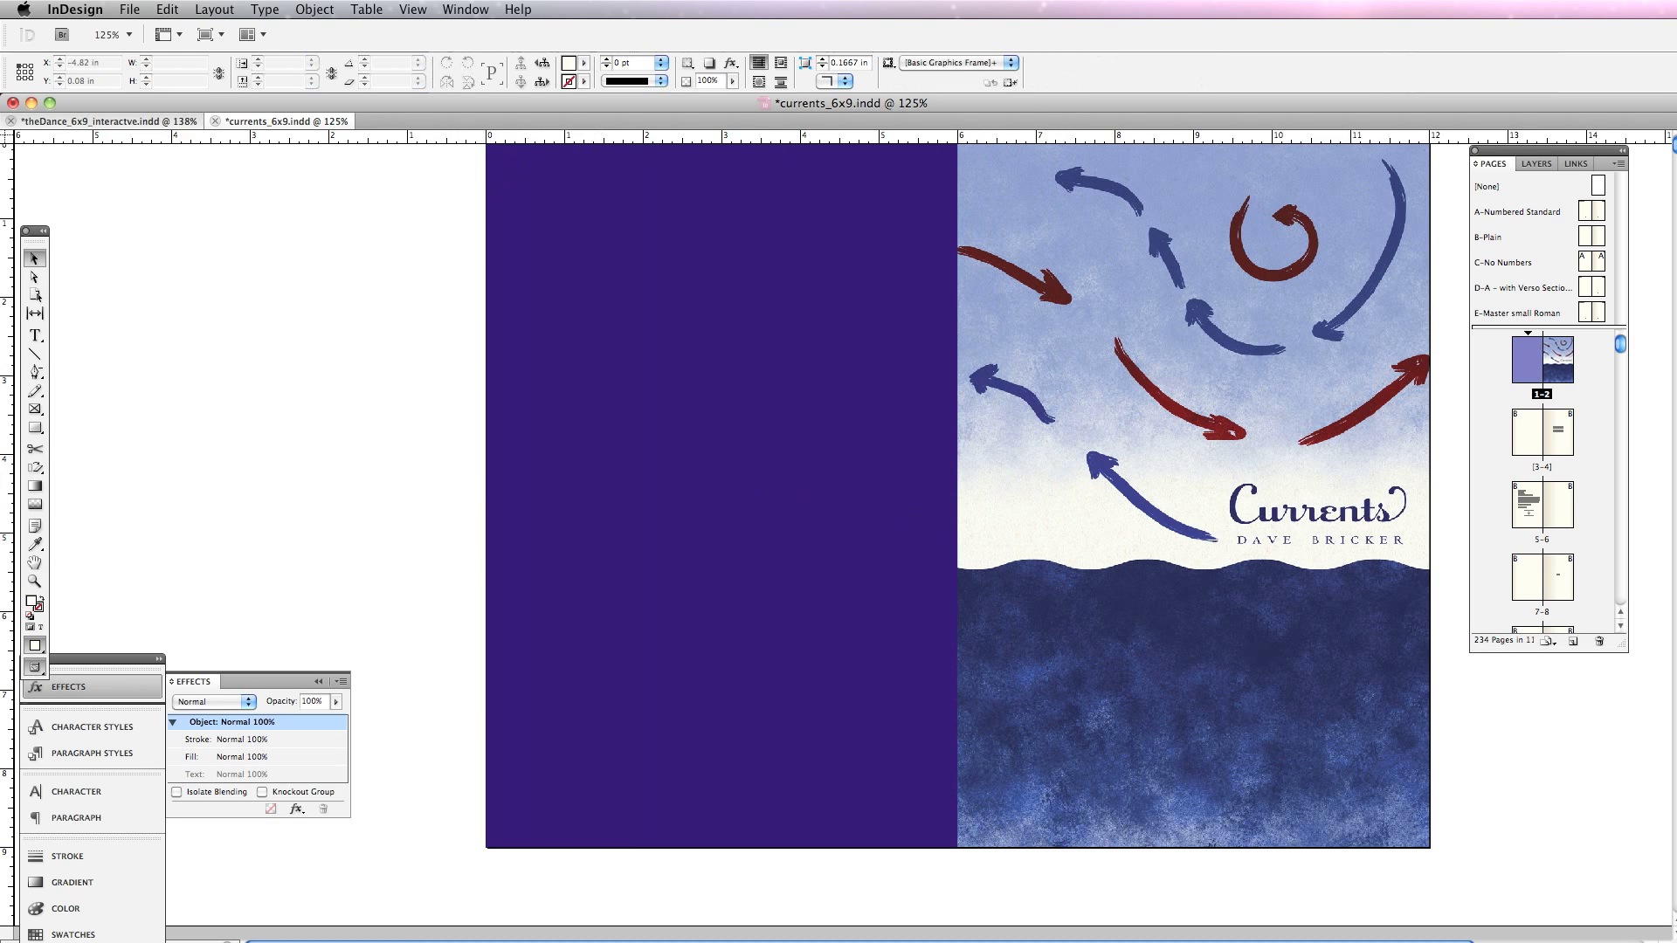
# Step: Copy the introductory text box, instruction lines and arrow bullets from theDance_6x9_interactve.indd's first spread onto the indigo page in currents_6x9.indd, in the same position
pyautogui.press('super+grave')
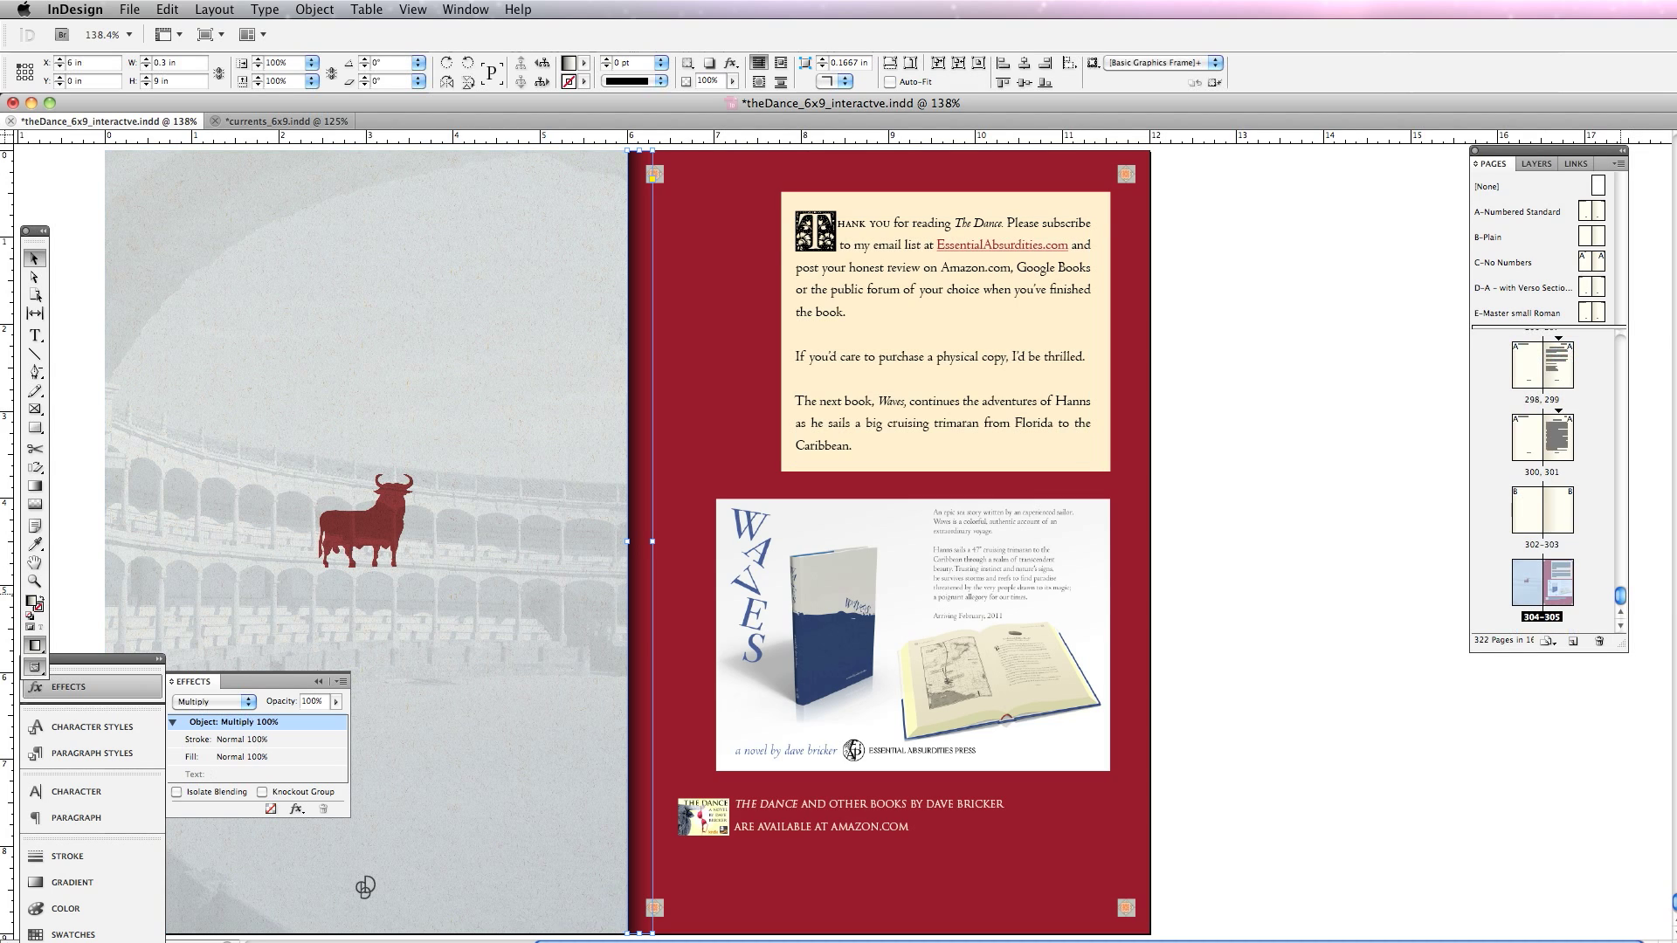
pyautogui.doubleClick(1528, 360)
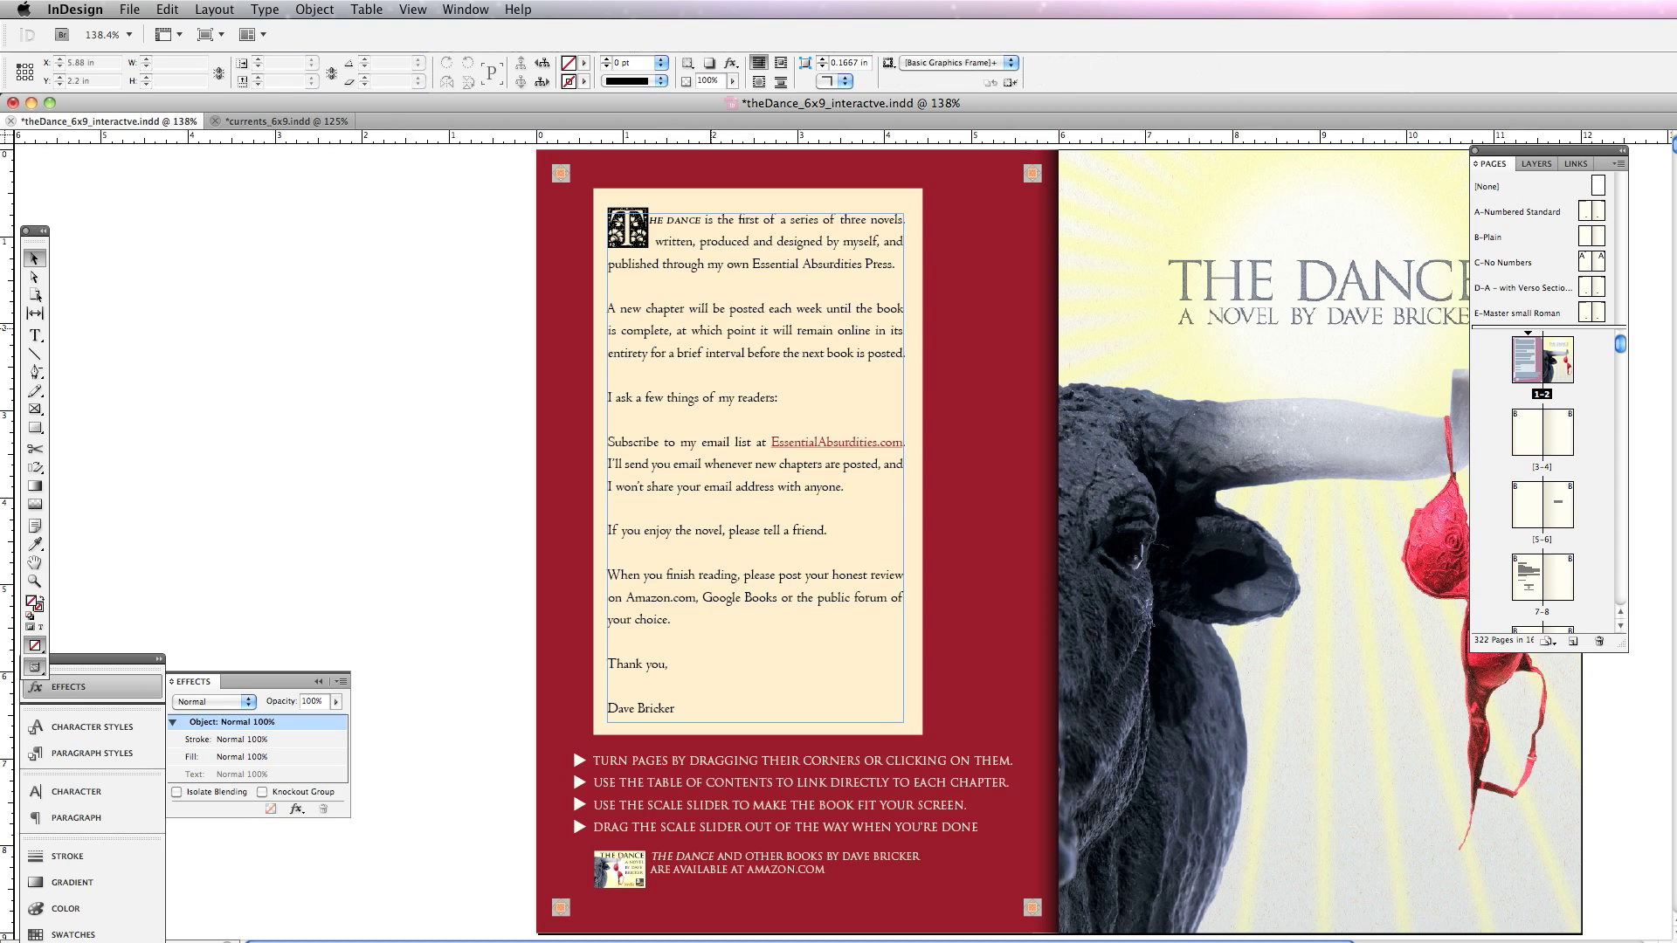
pyautogui.moveTo(700, 415); pyautogui.dragTo(608, 385)
pyautogui.press('super+z')
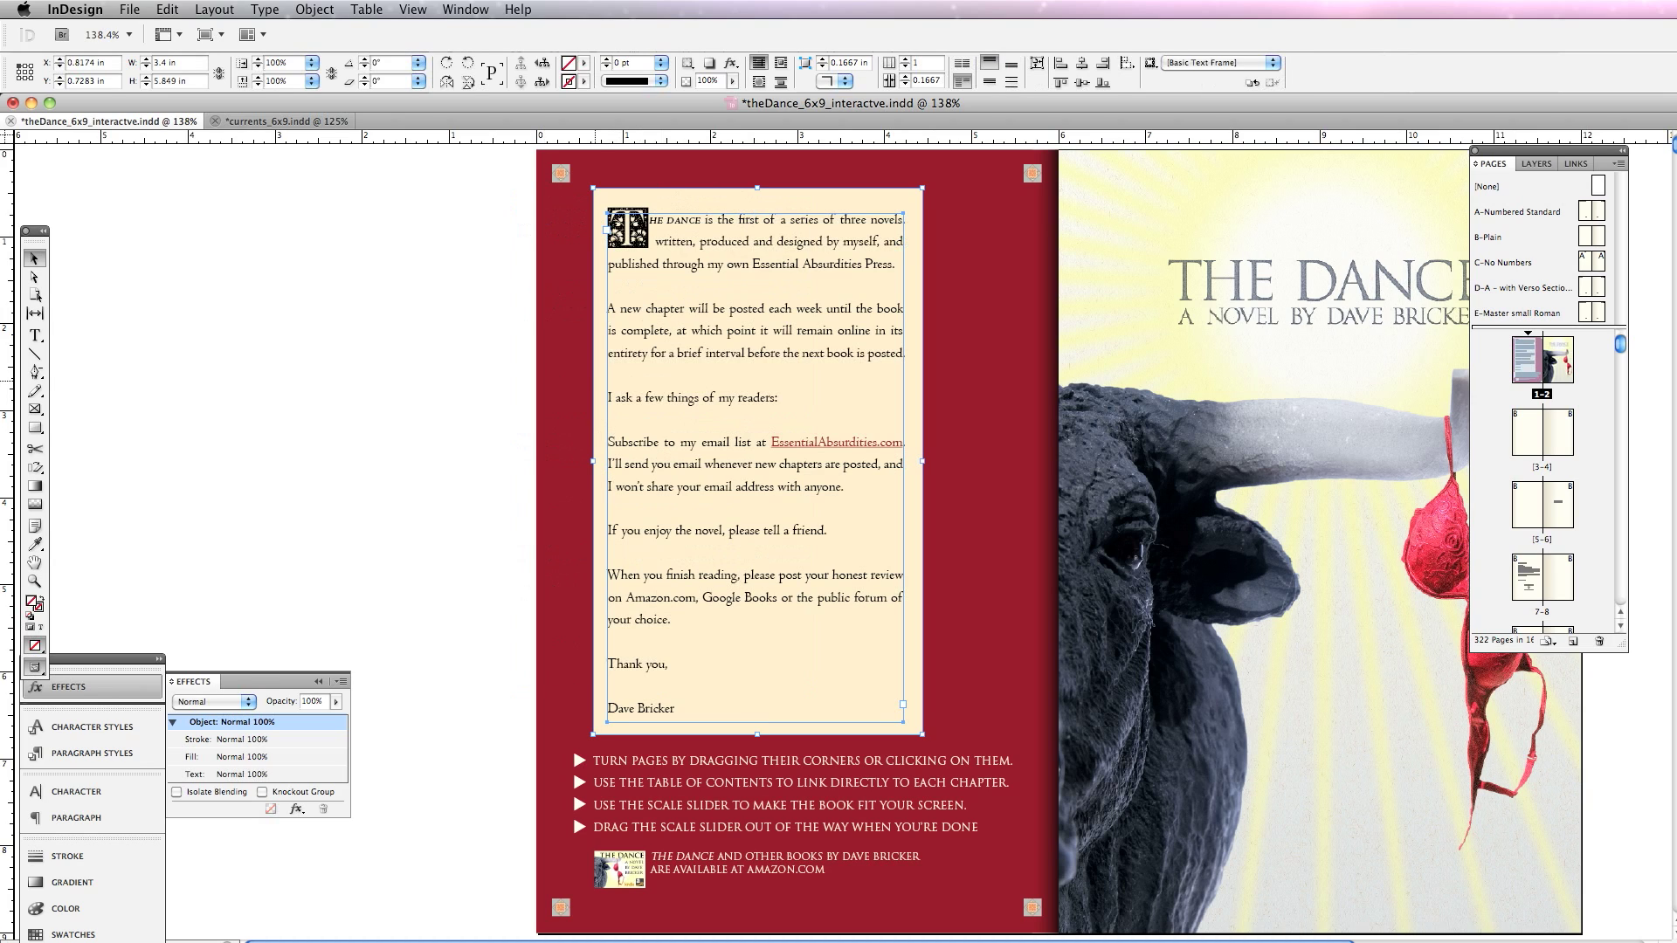
pyautogui.keyDown('shift'); pyautogui.click(634, 774); pyautogui.keyUp('shift')
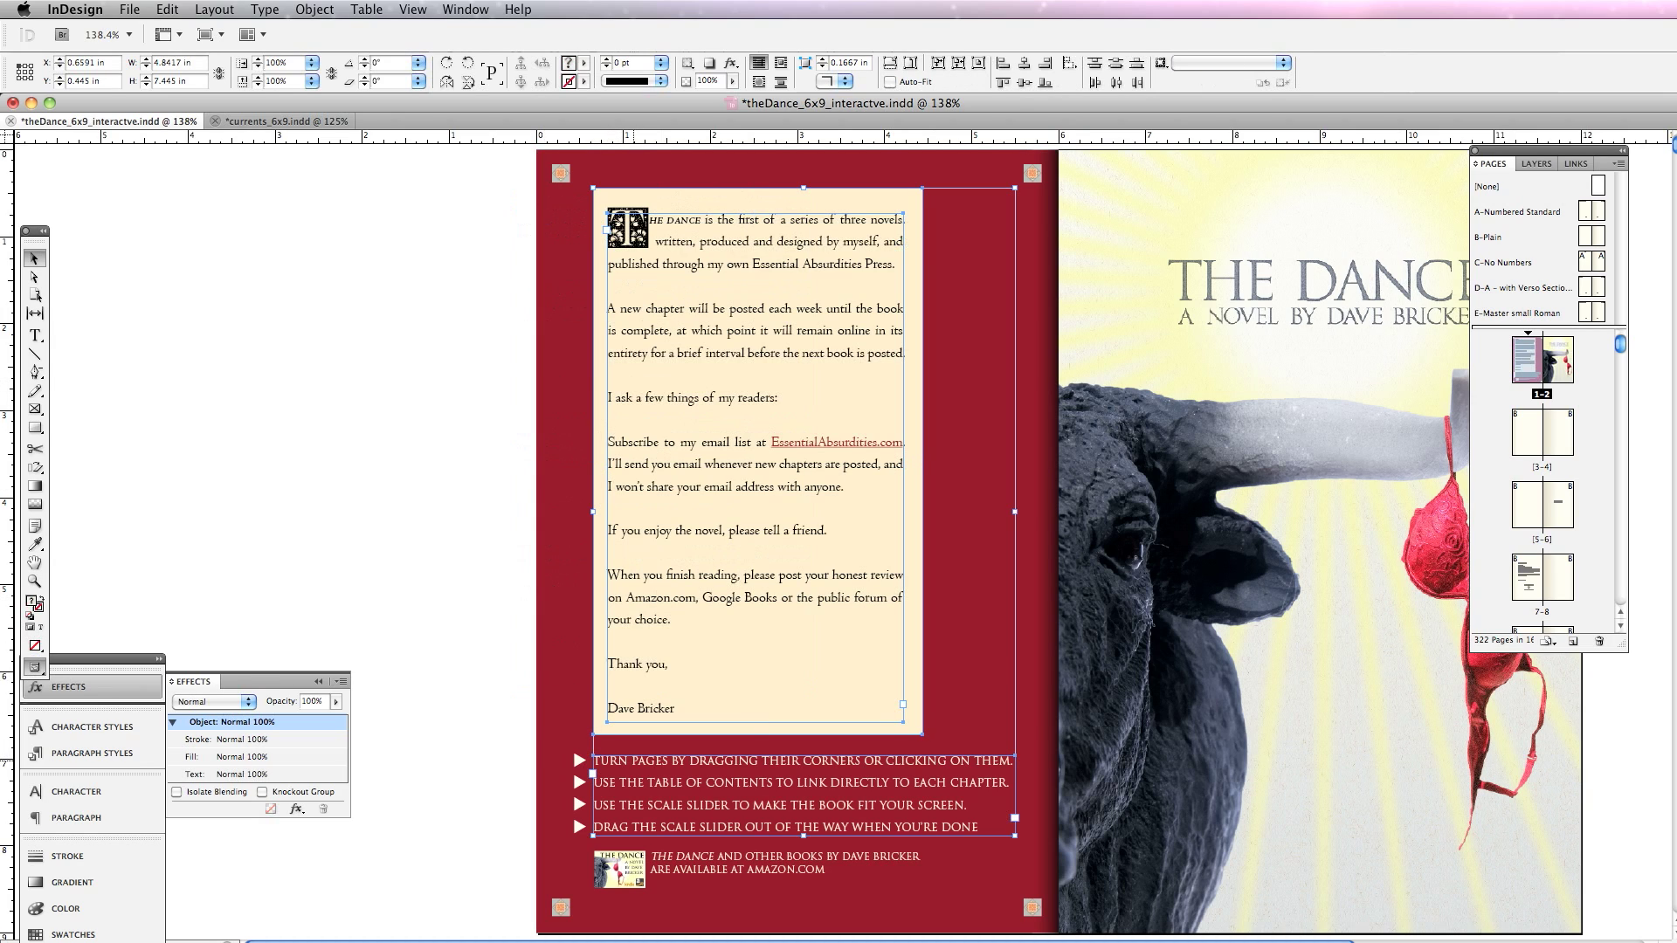
pyautogui.keyDown('shift'); pyautogui.click(578, 761); pyautogui.keyUp('shift')
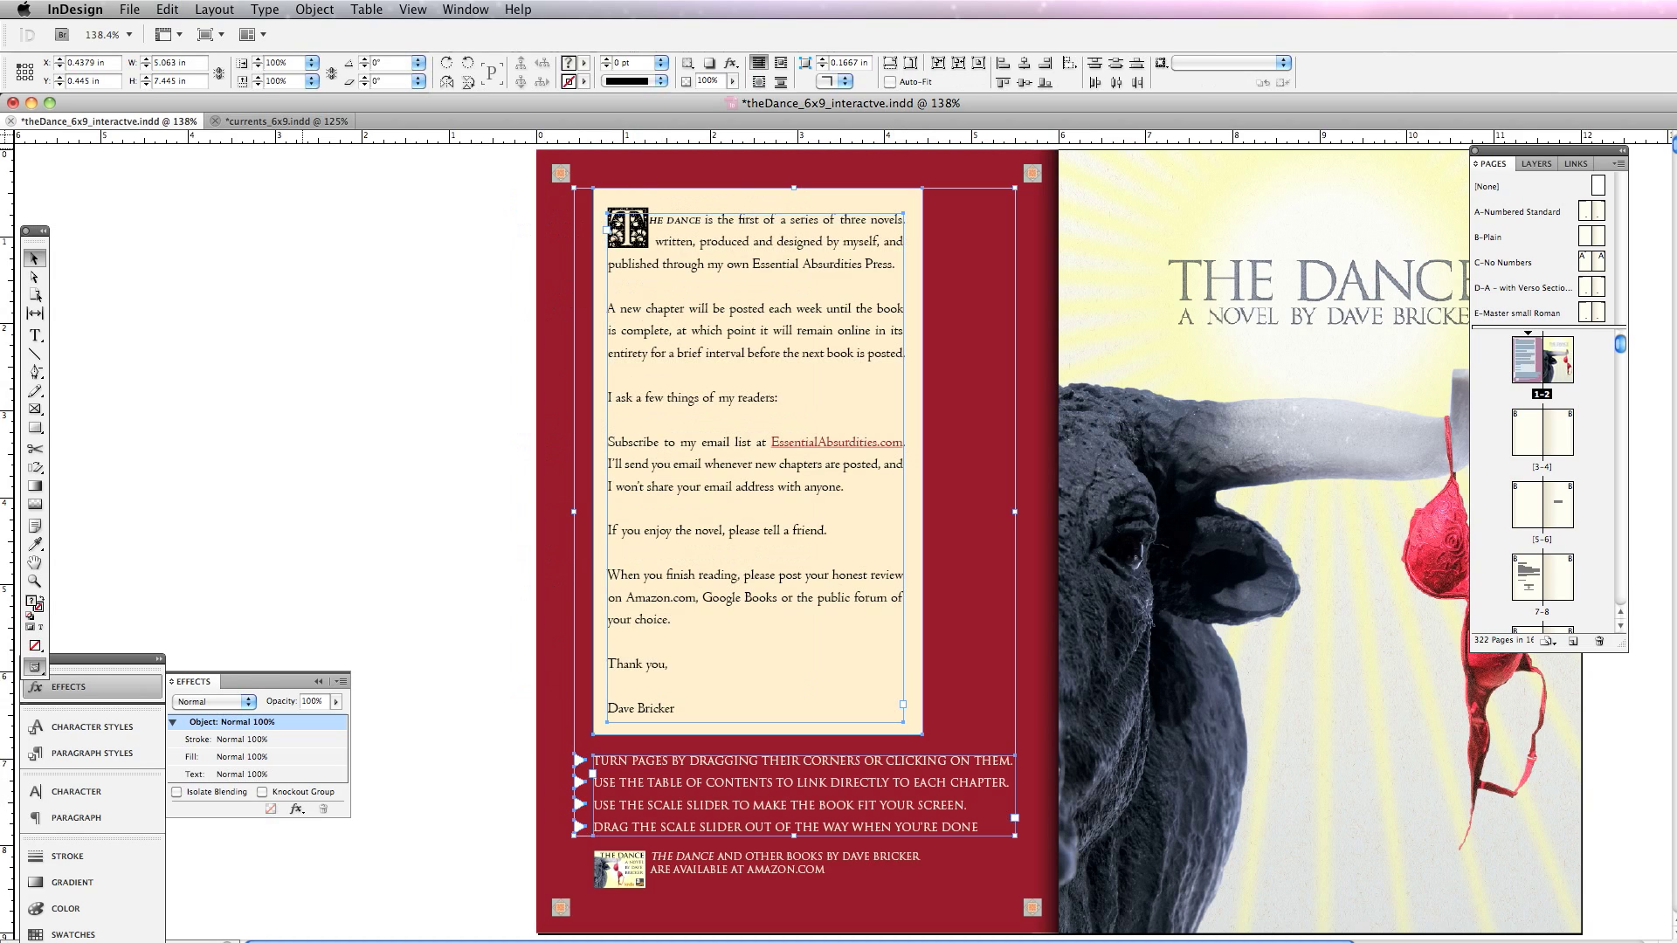
pyautogui.click(286, 121)
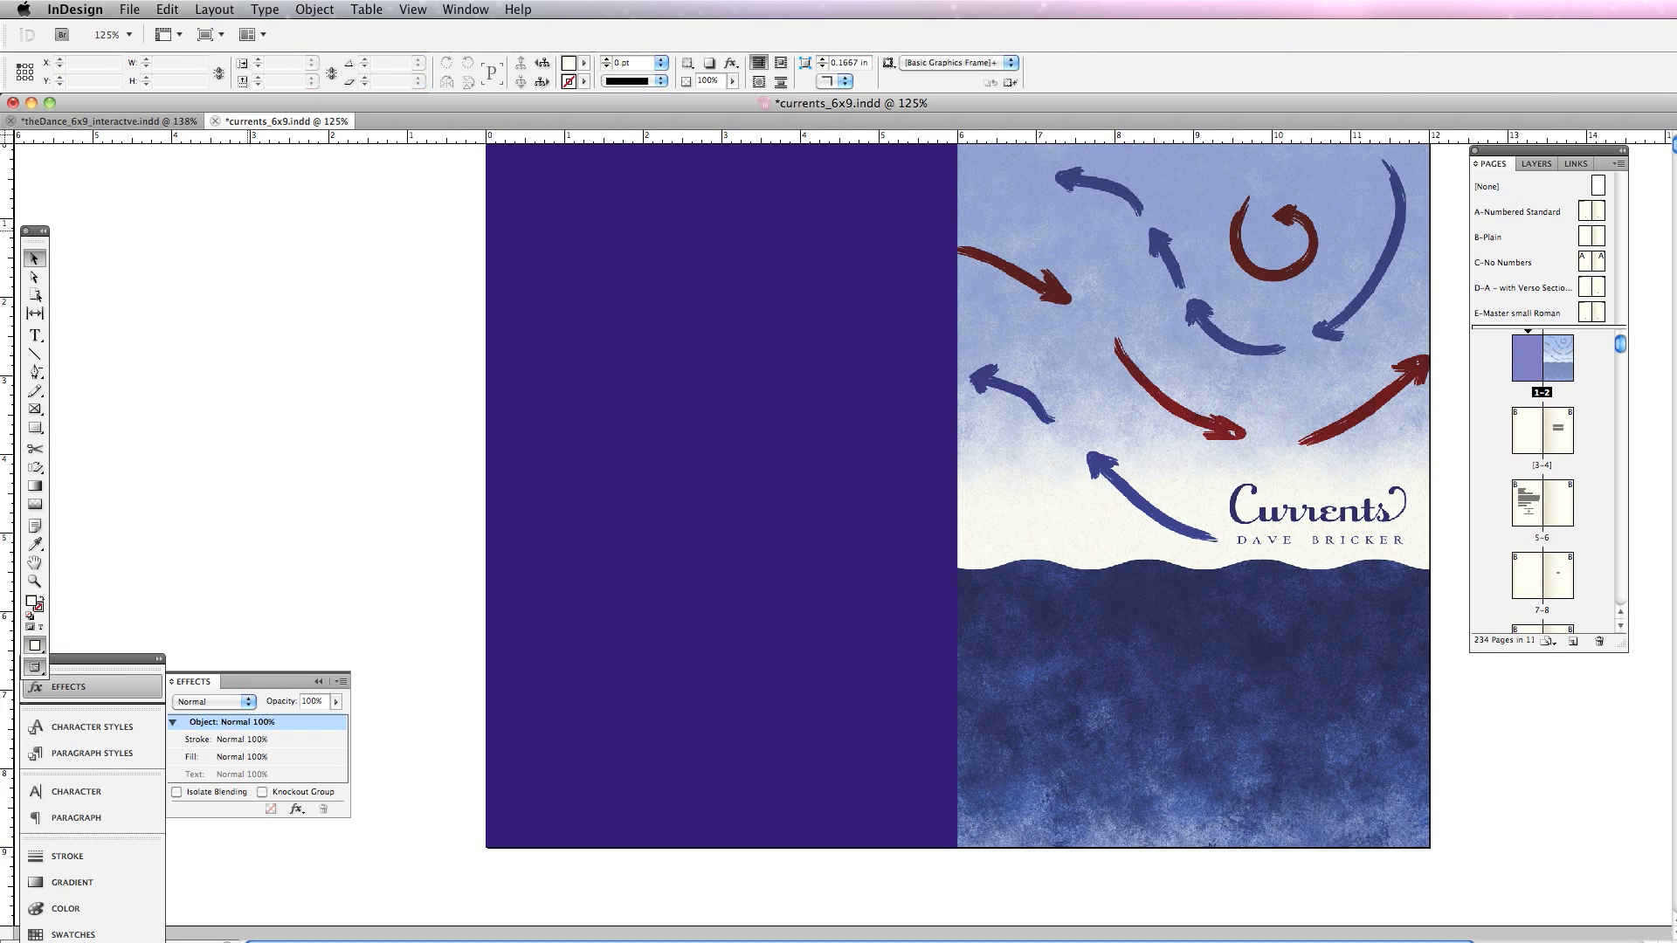
pyautogui.press('super+v')
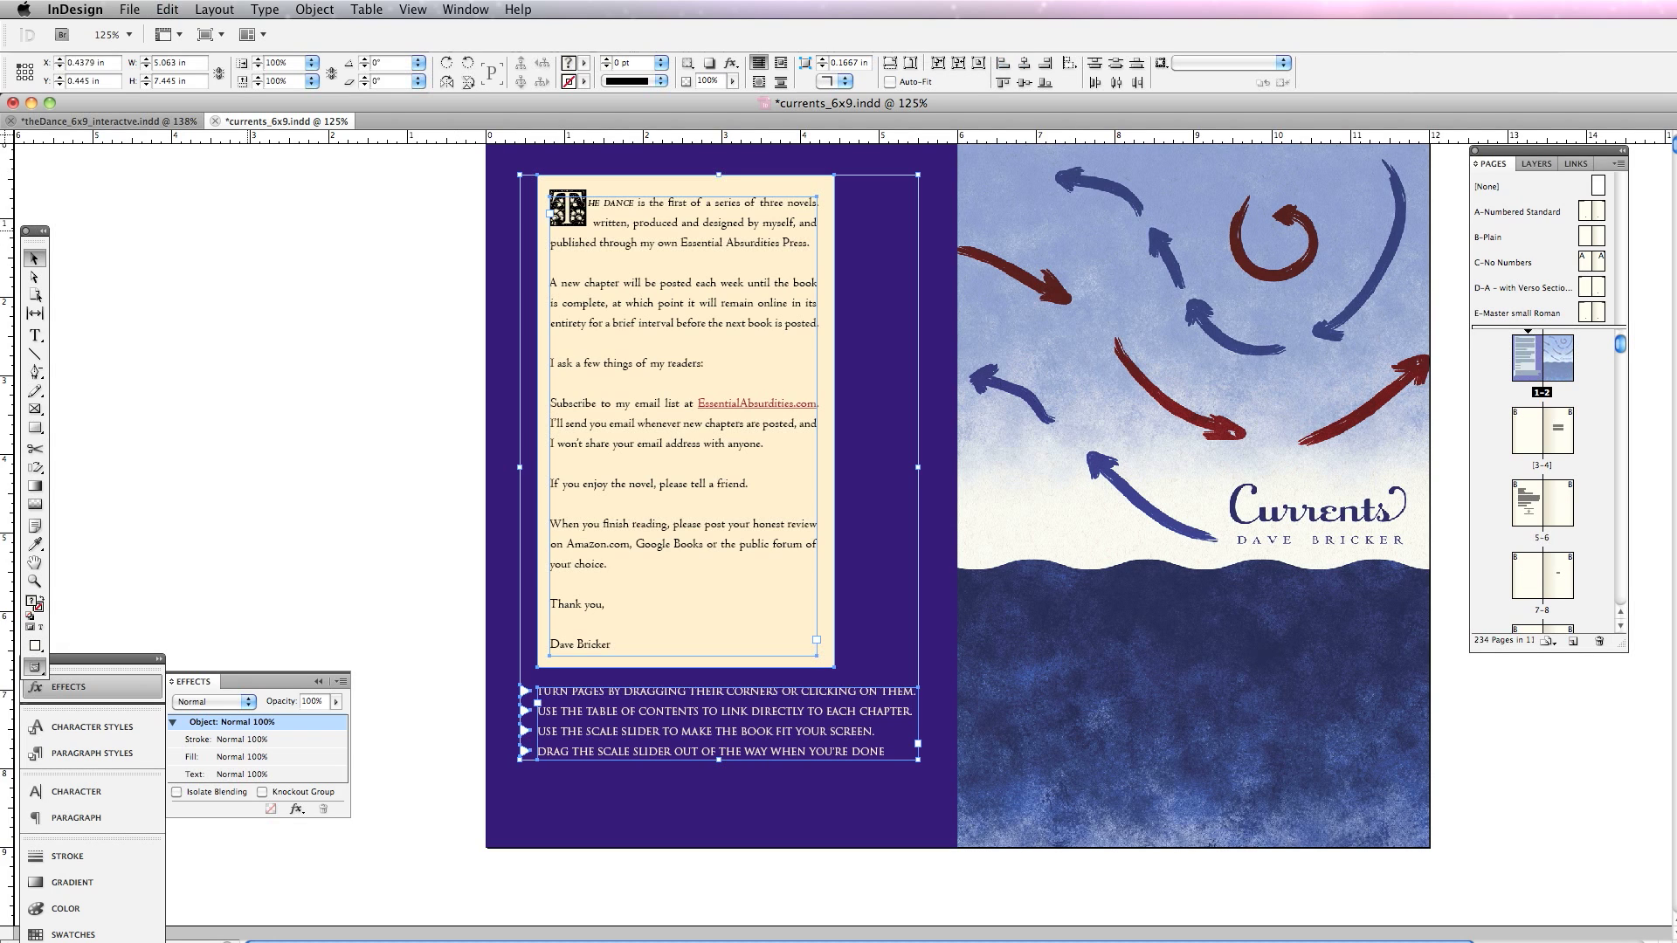
pyautogui.click(182, 153)
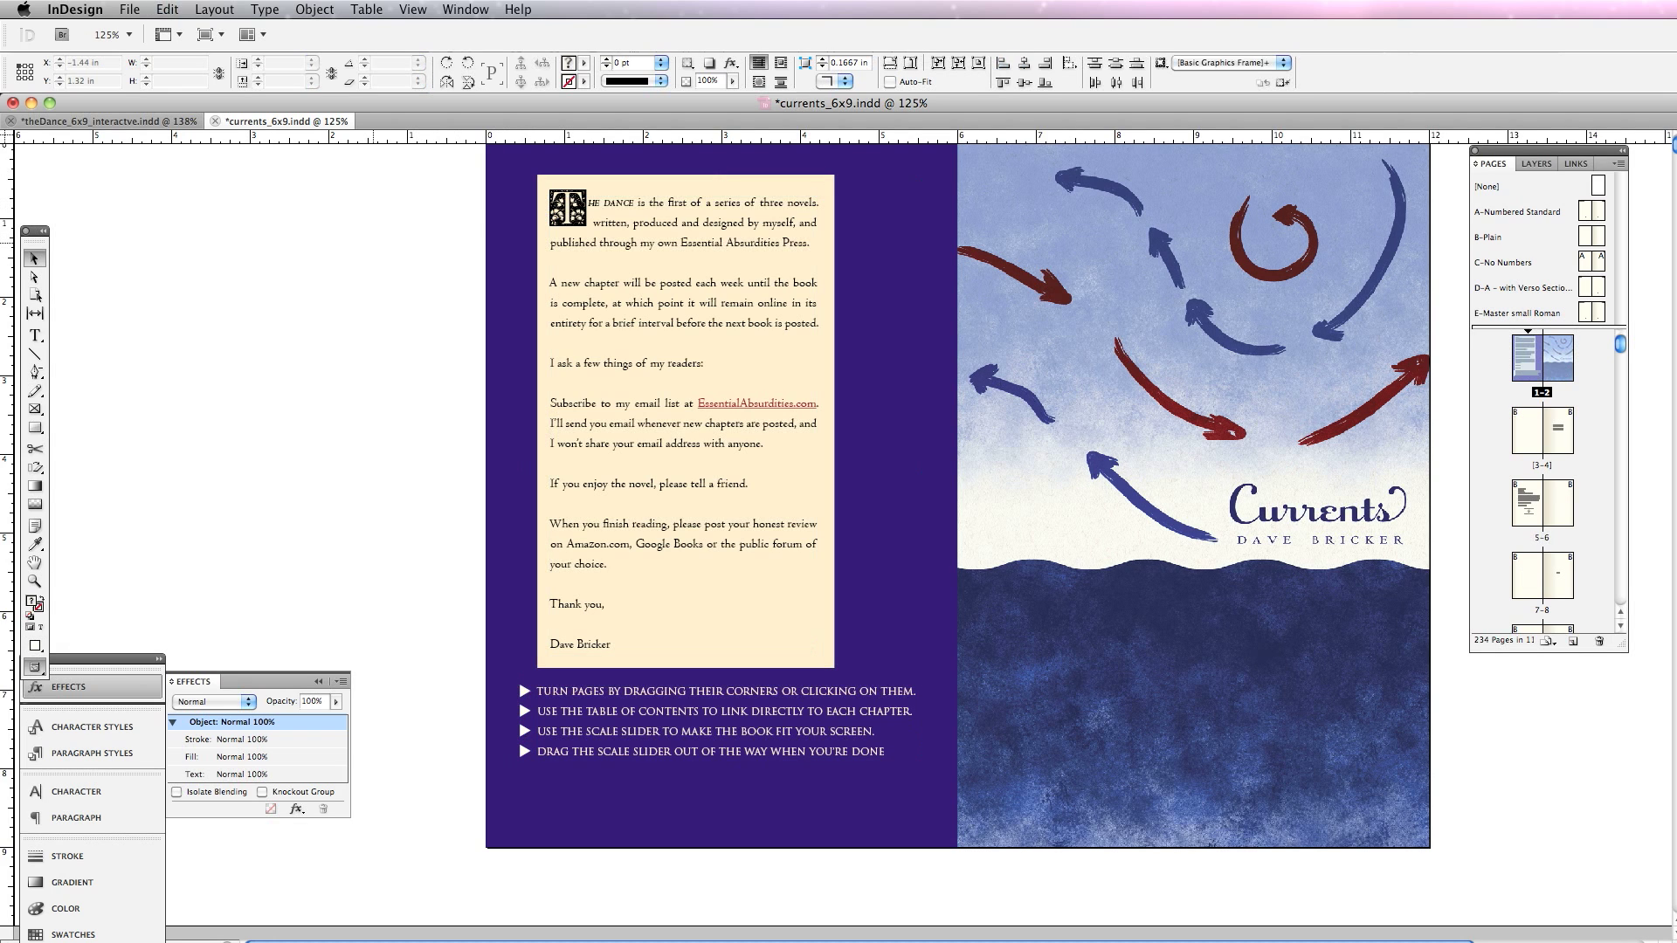
# Step: Copy the gutter shadow strip from theDance_6x9_interactve.indd's first page in place onto the indigo page in currents_6x9.indd, and save the document
pyautogui.click(110, 120)
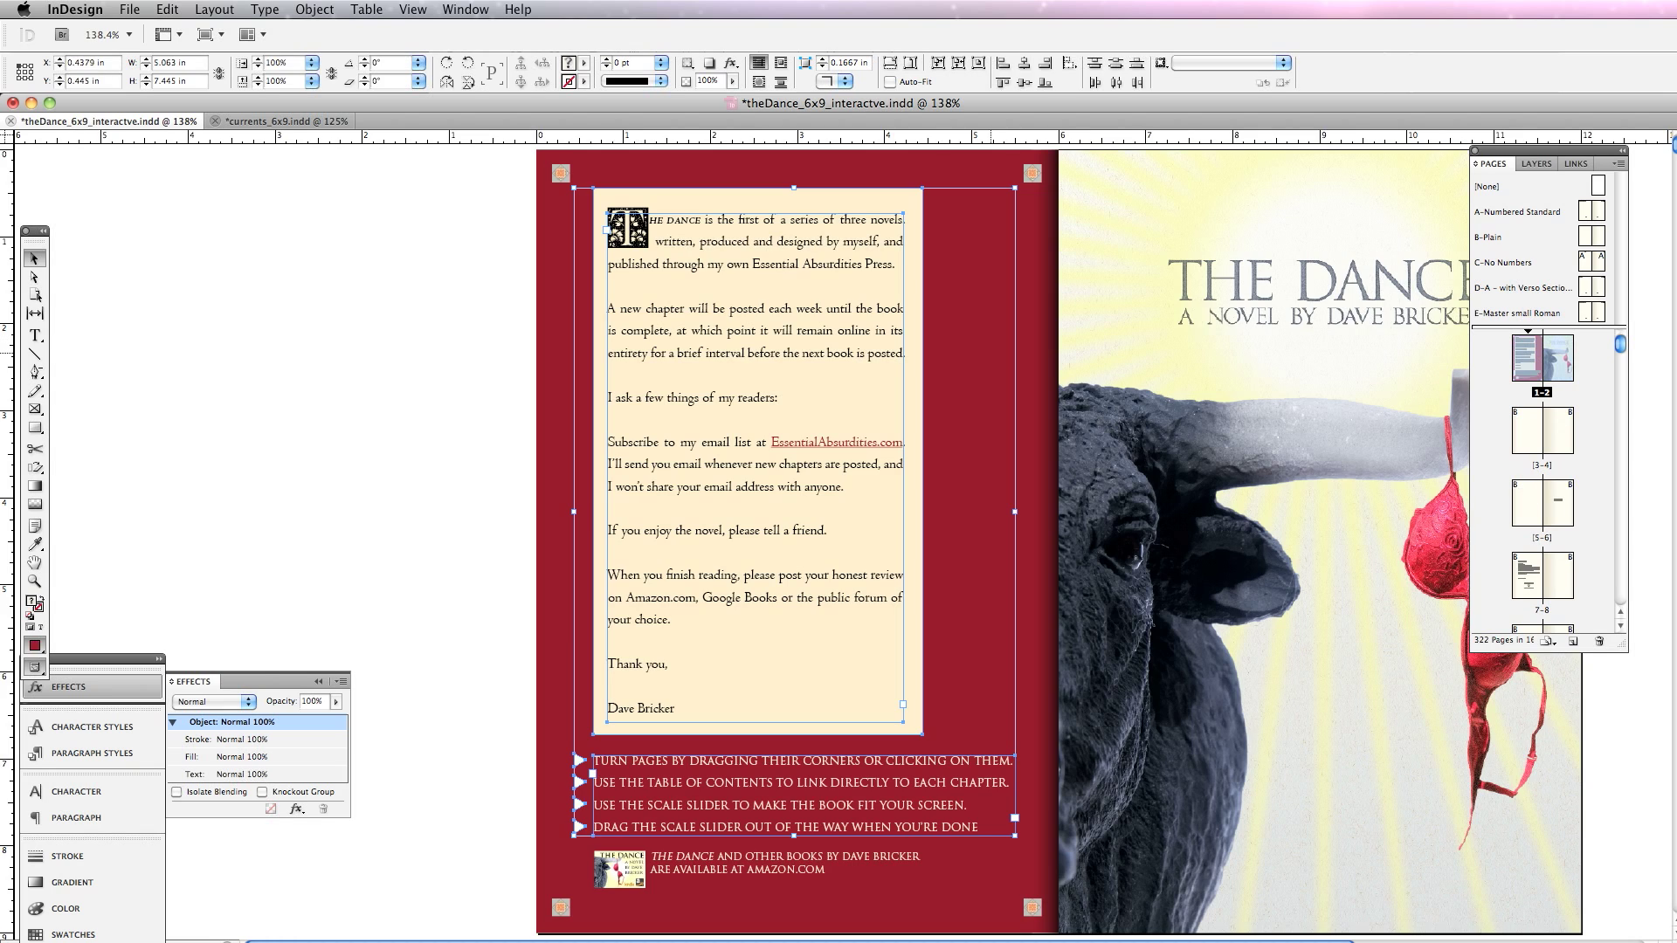
pyautogui.click(1043, 353)
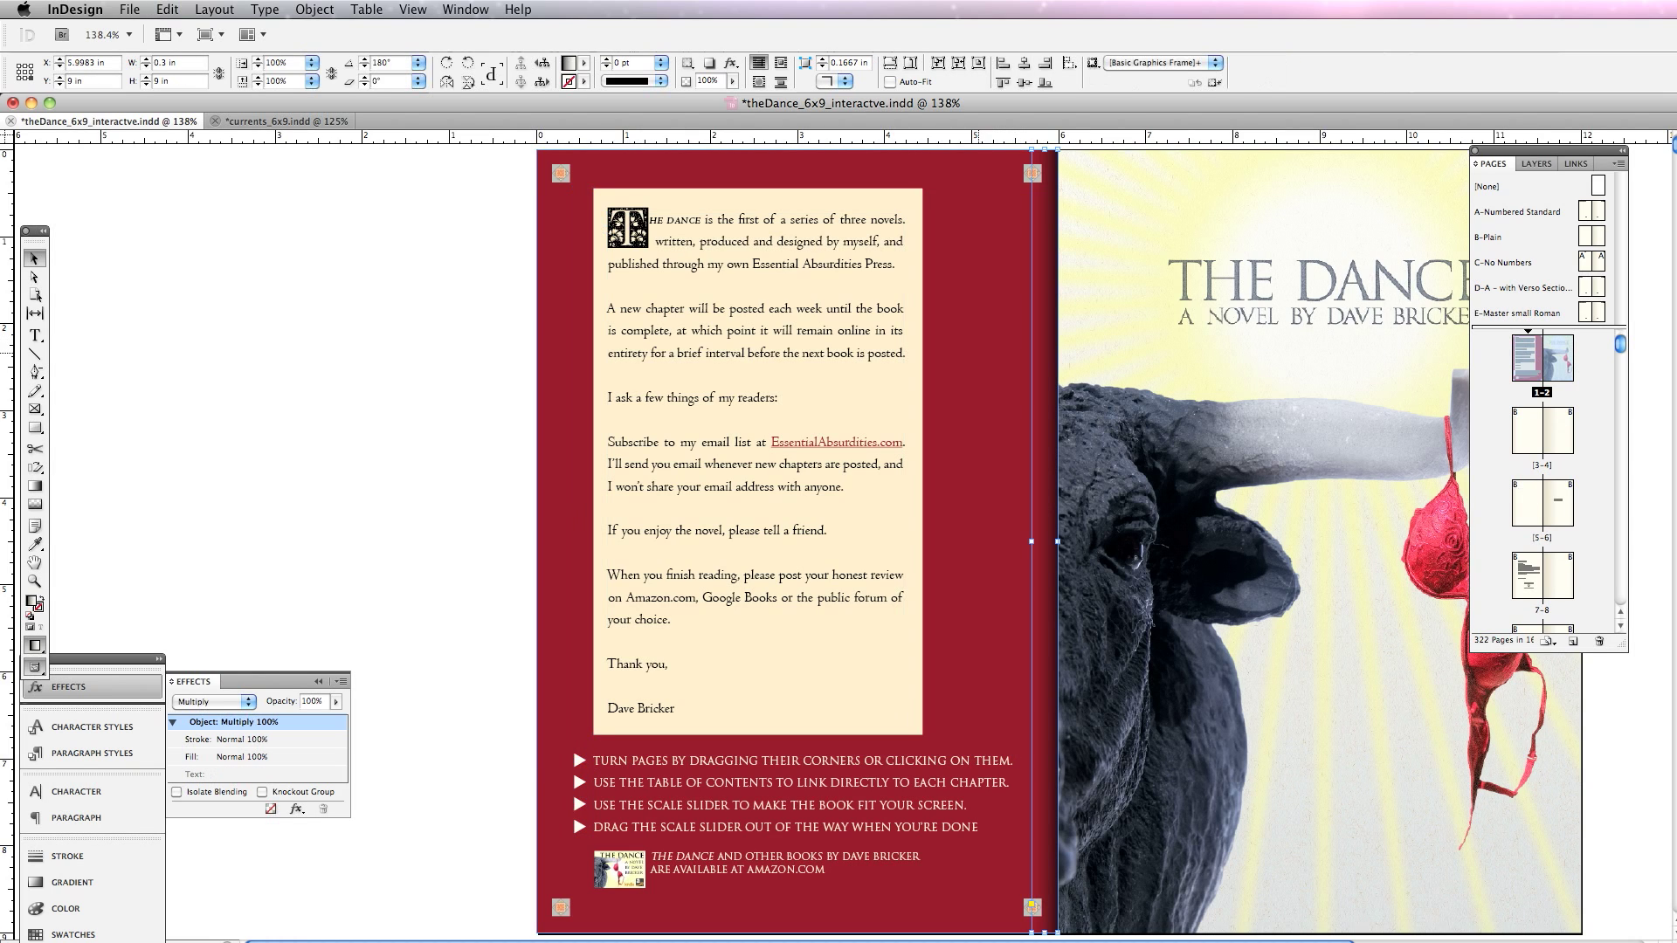
pyautogui.click(286, 121)
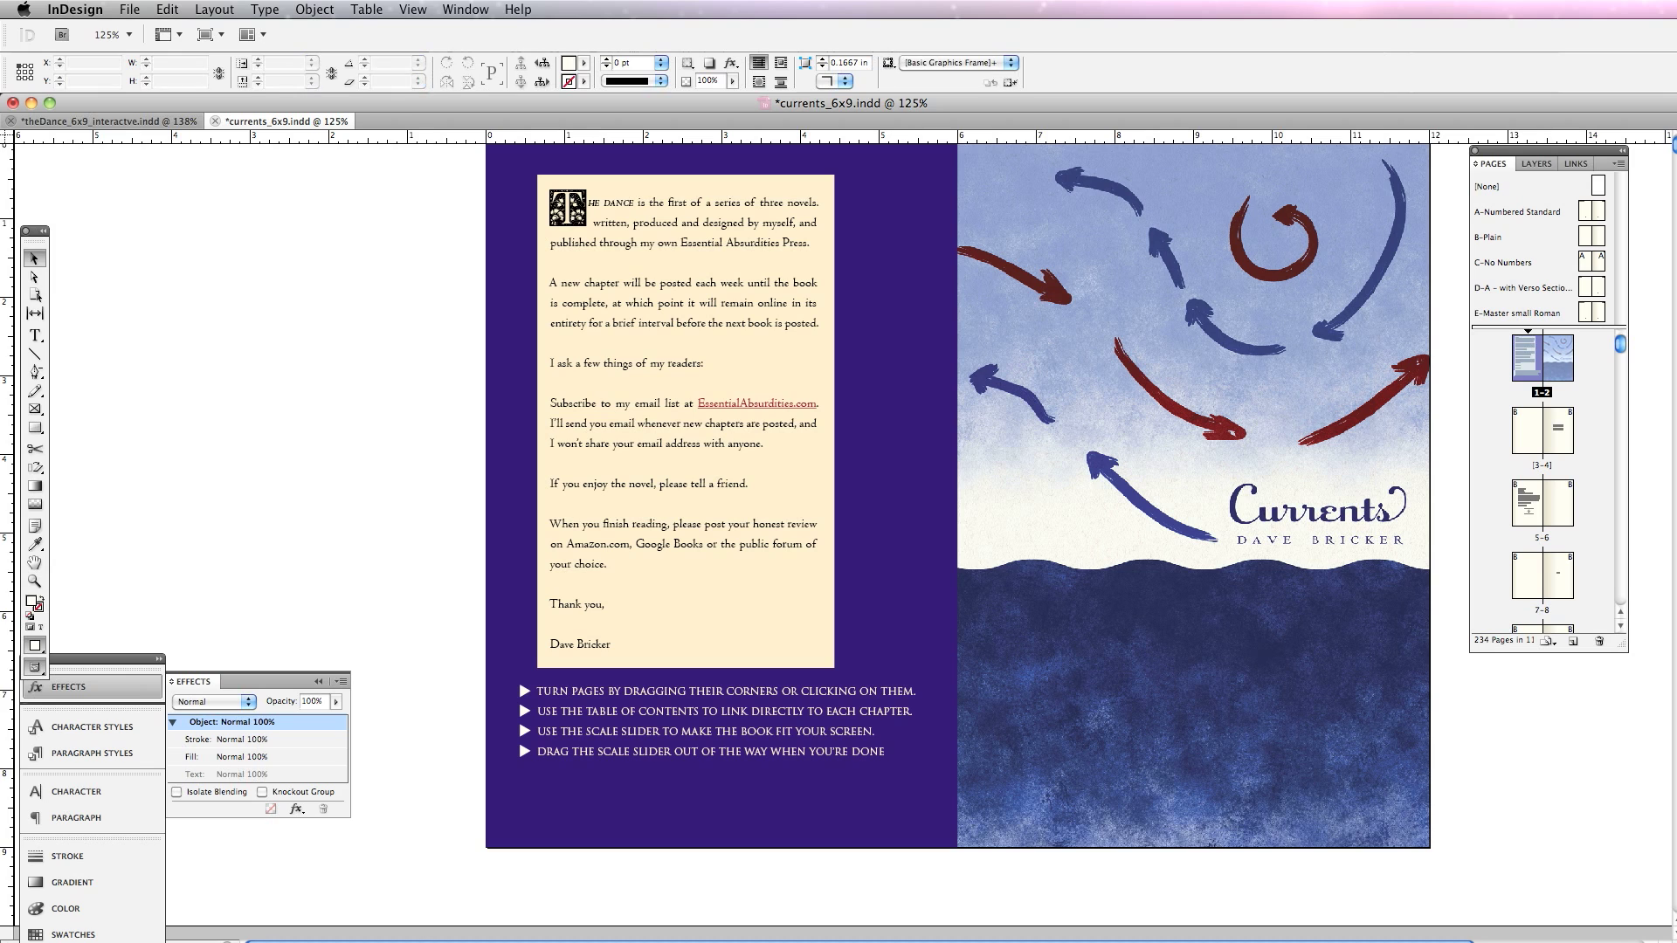
pyautogui.press('super+alt+shift+v')
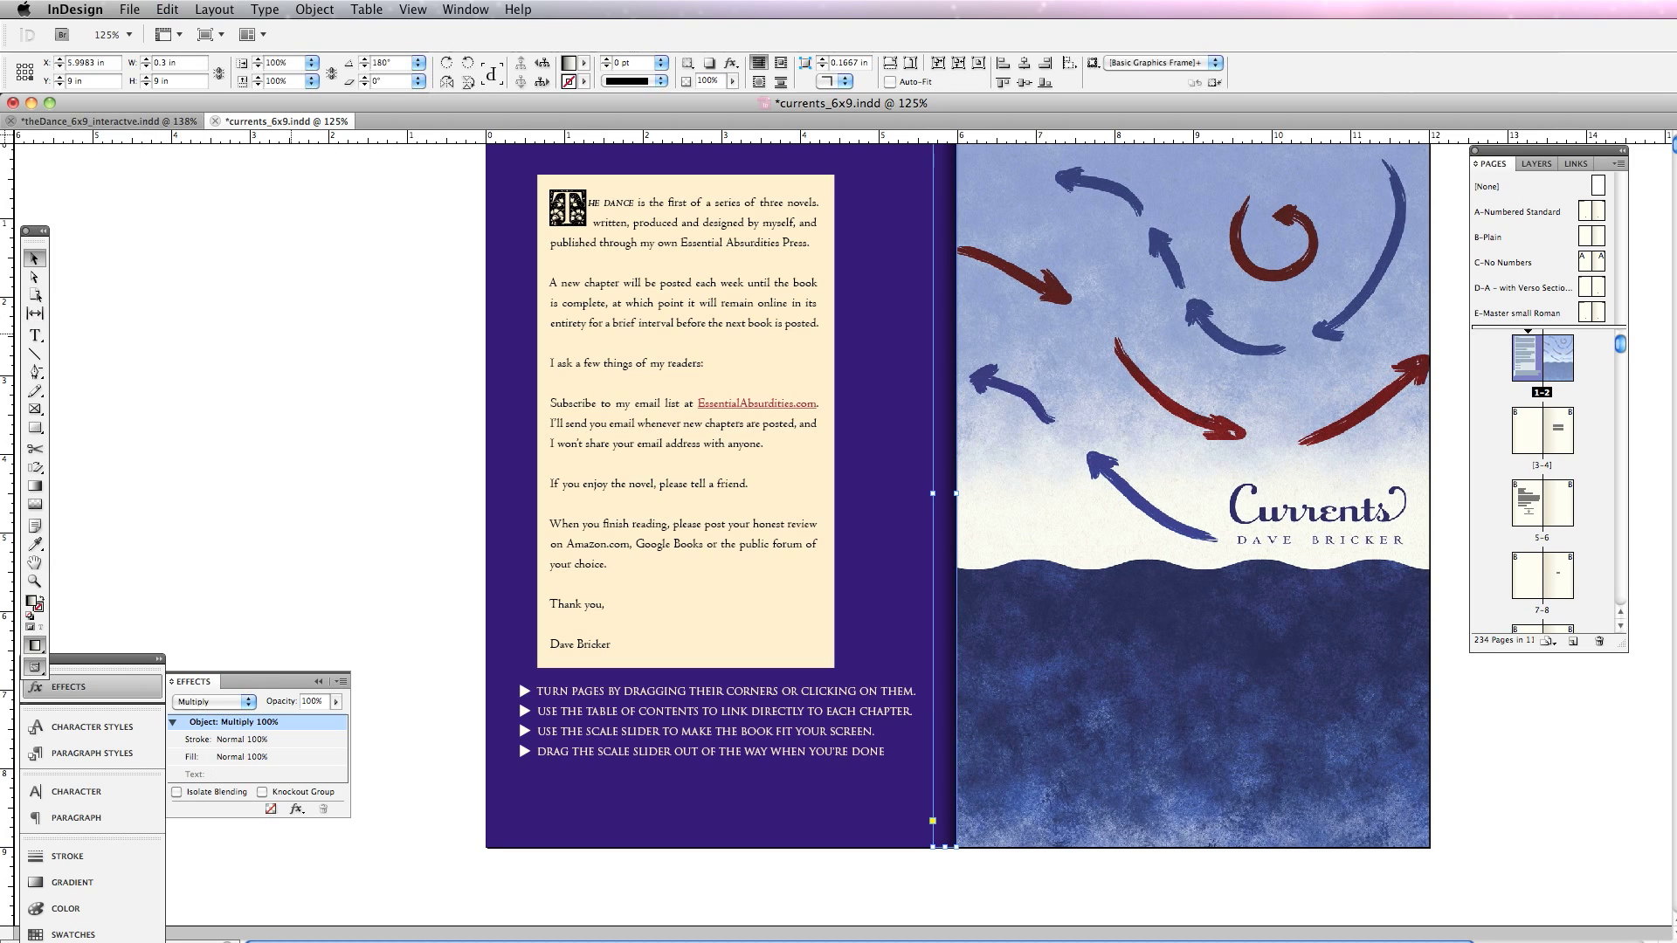
pyautogui.click(292, 335)
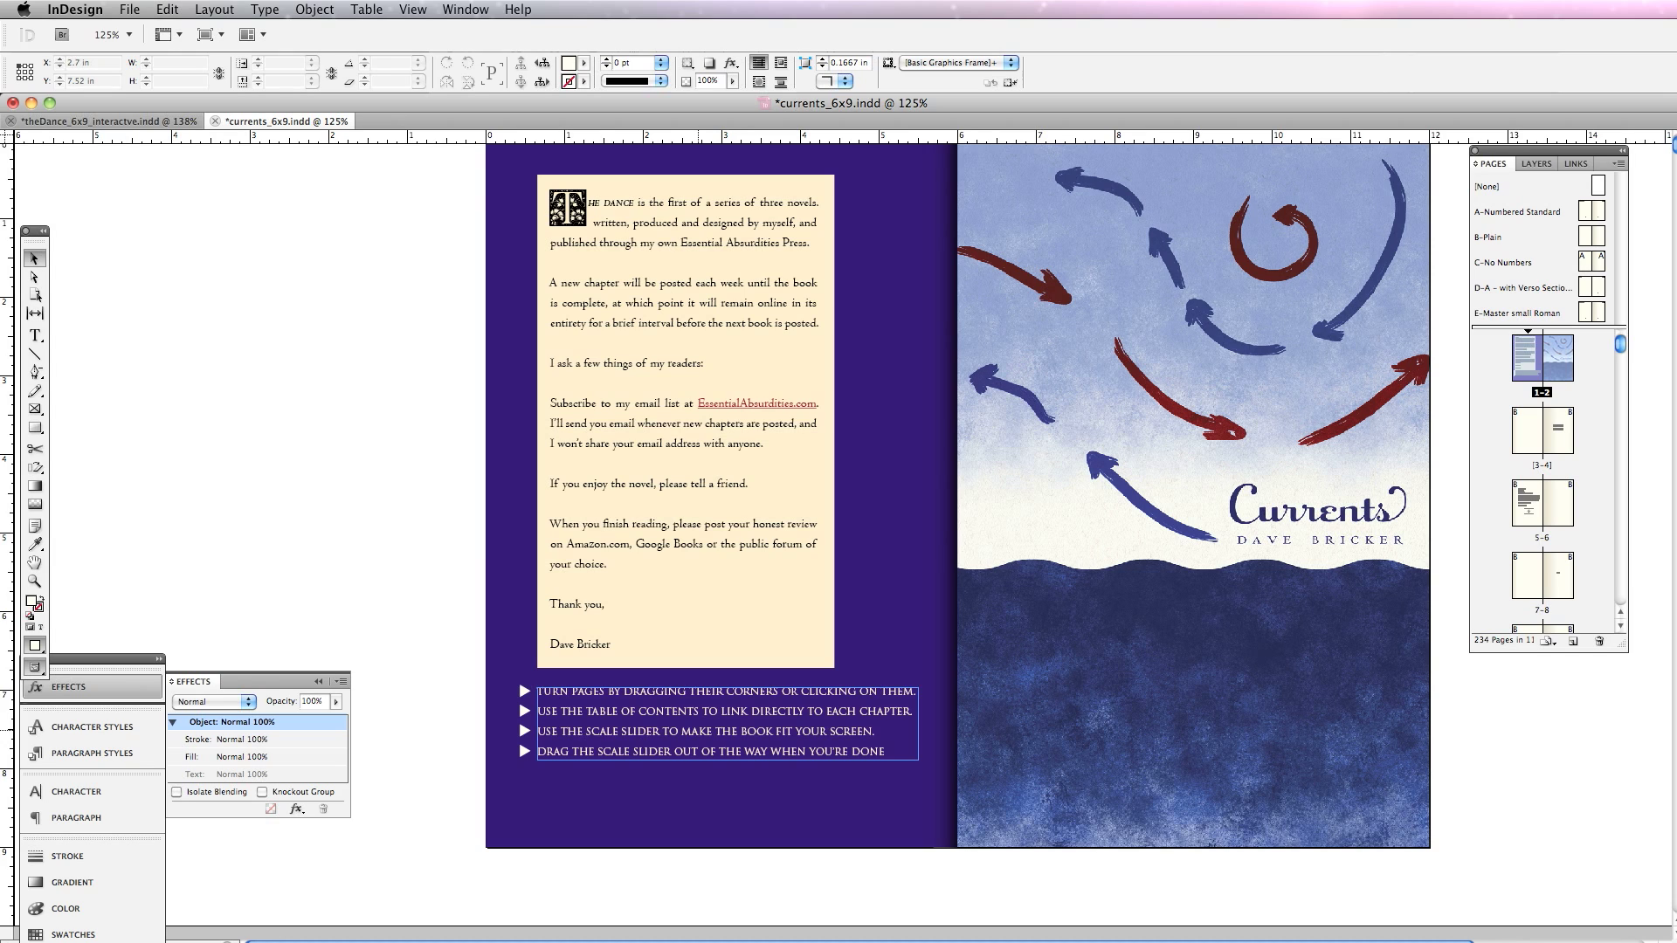
pyautogui.press('super+s')
# Step: Start a Flash Player (SWF) export to the interactive folder, replacing the existing currents_6x9_1-10.swf
pyautogui.scroll(3, 957, 437)
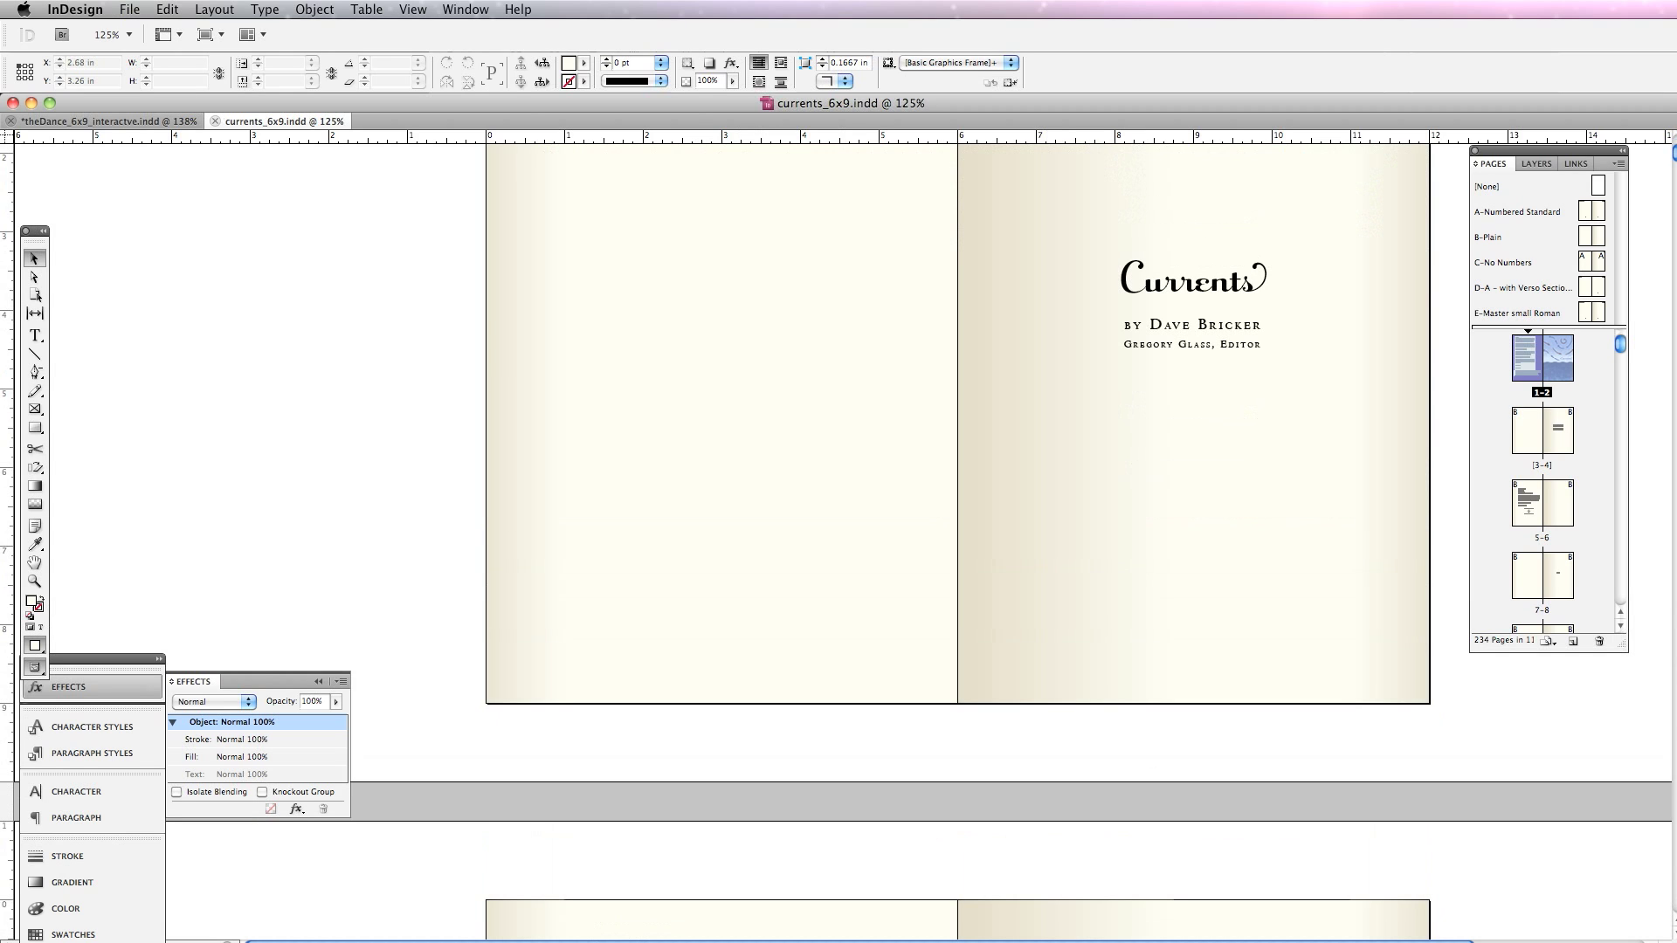
pyautogui.click(129, 10)
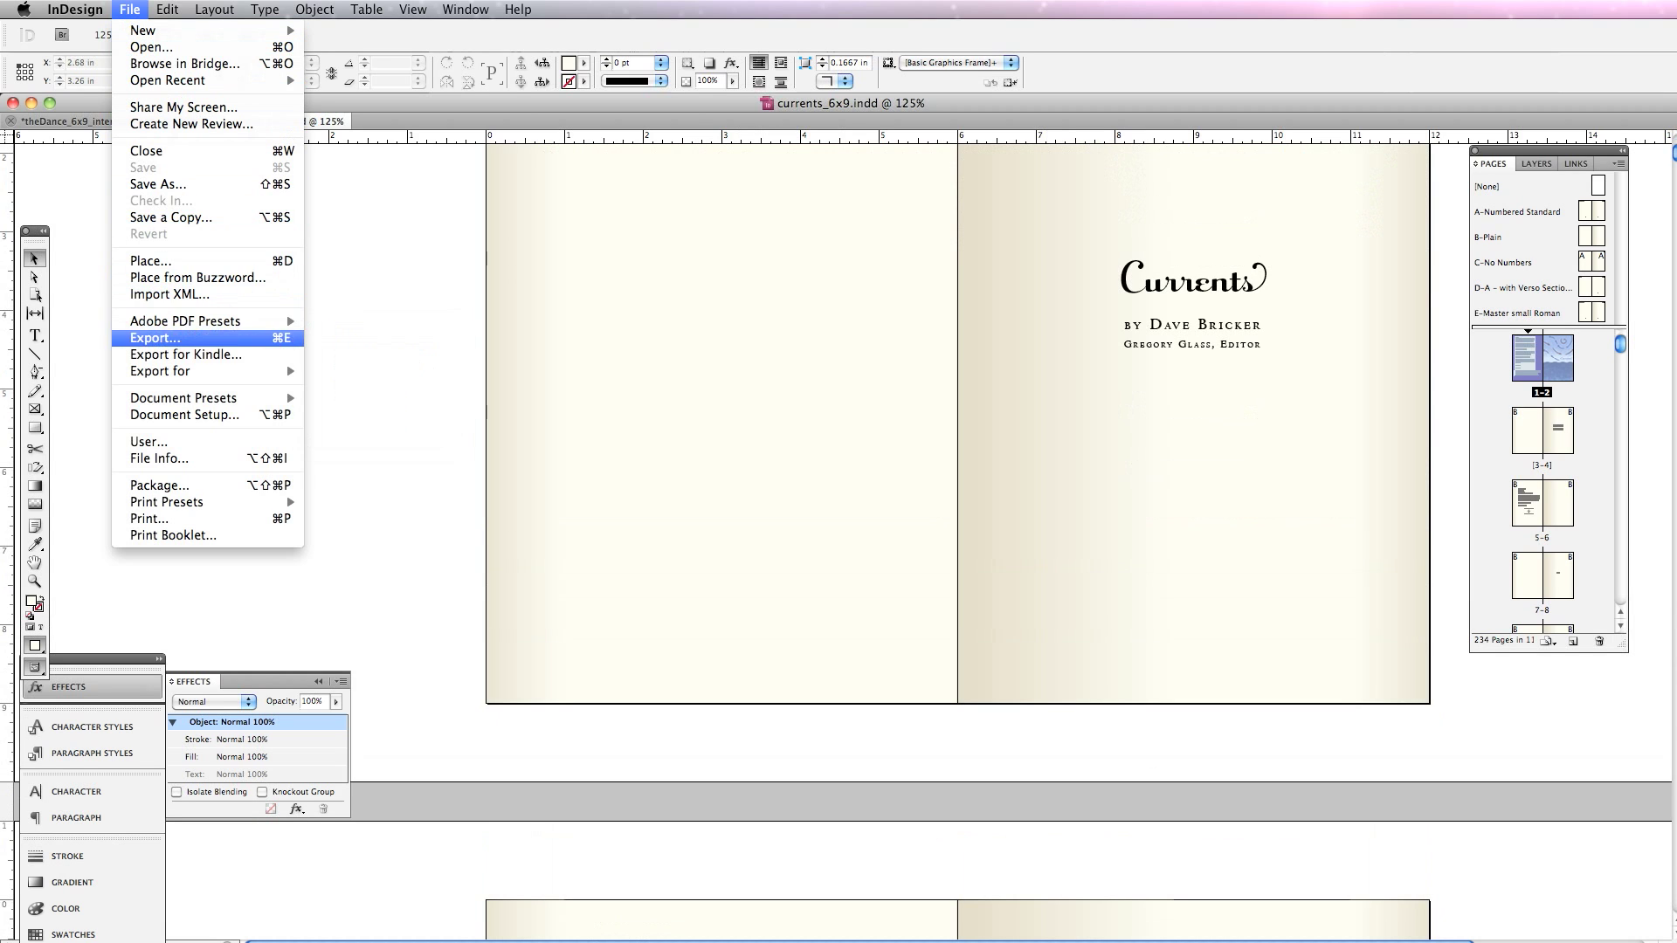
pyautogui.click(262, 337)
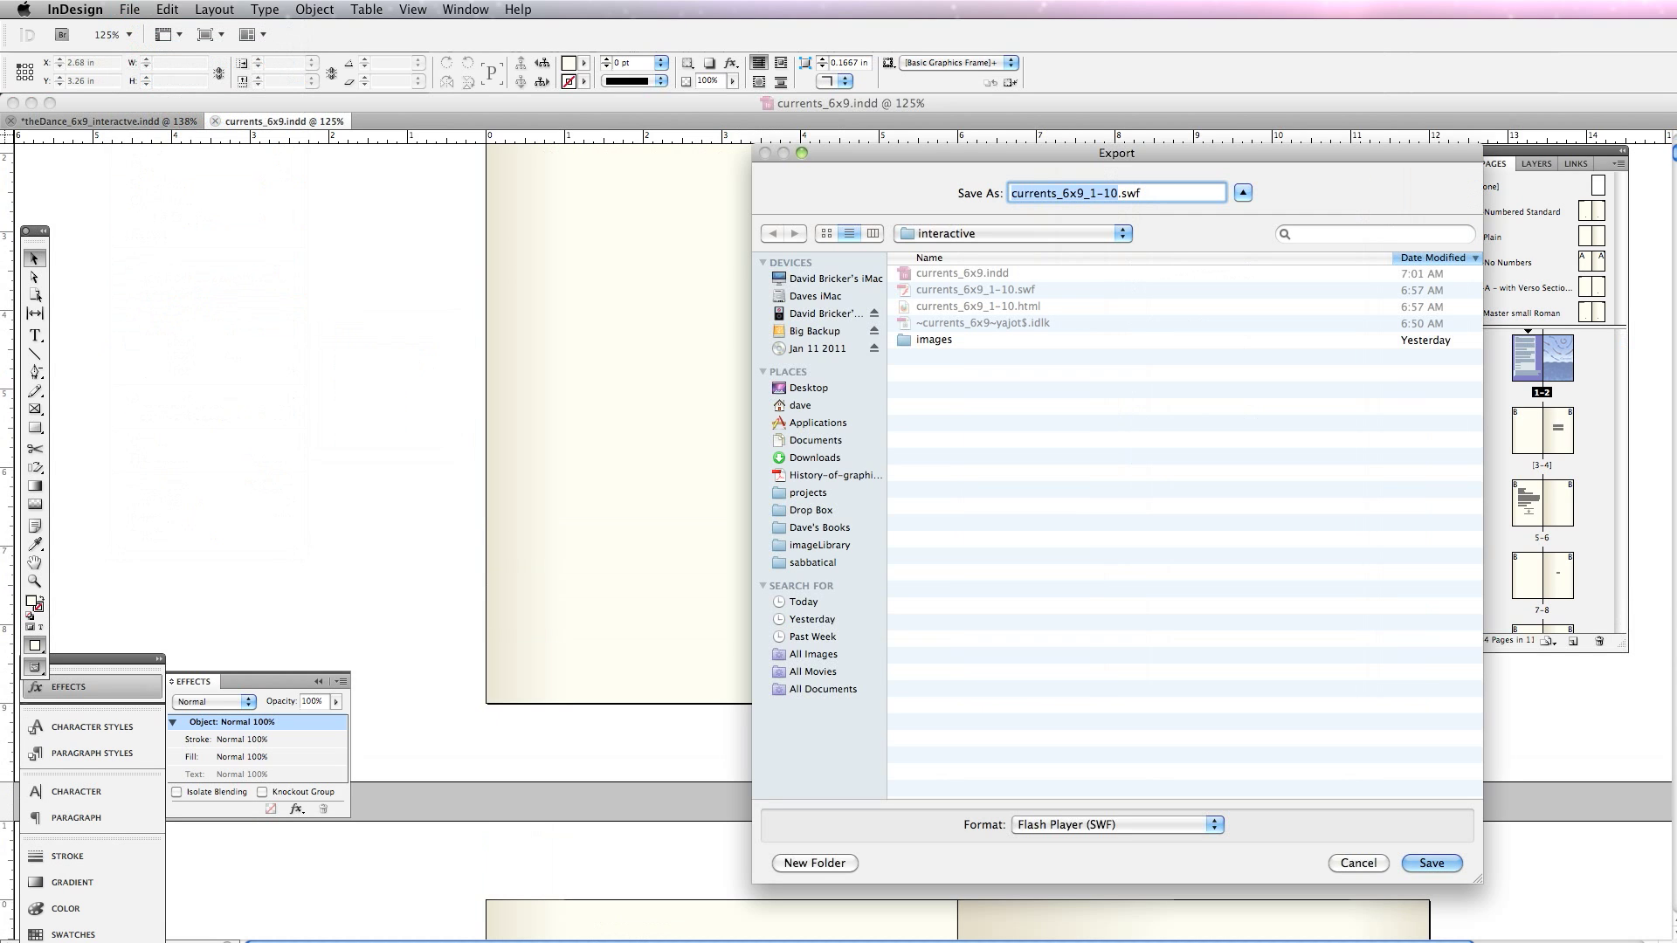
pyautogui.press('Return')
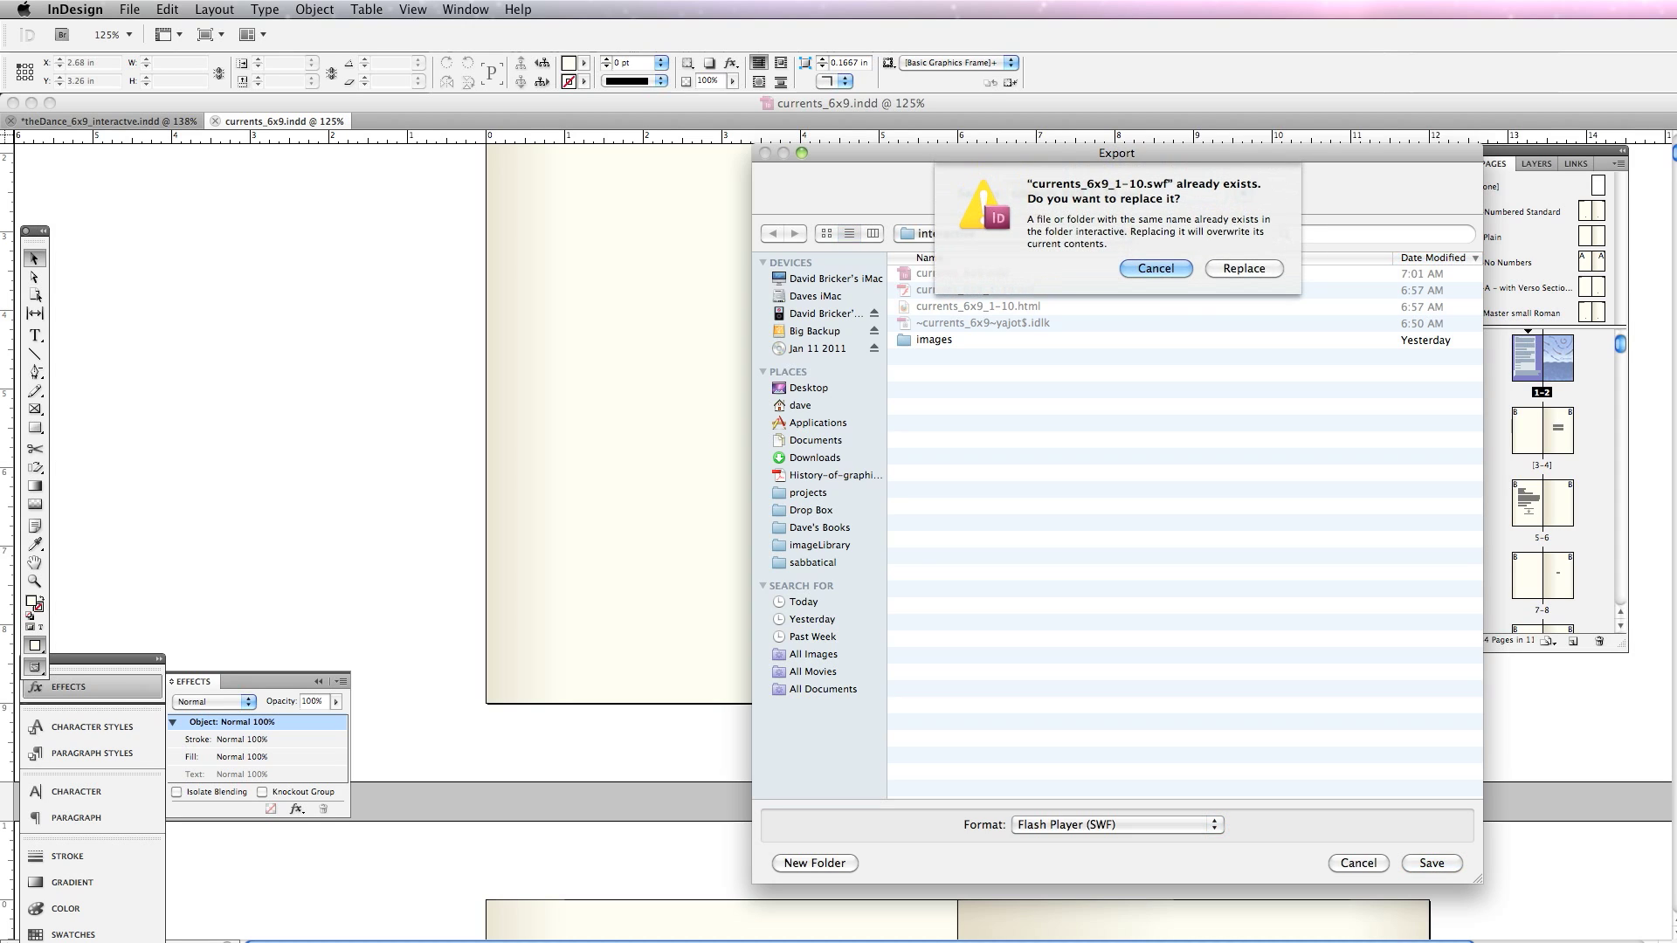
pyautogui.click(1244, 269)
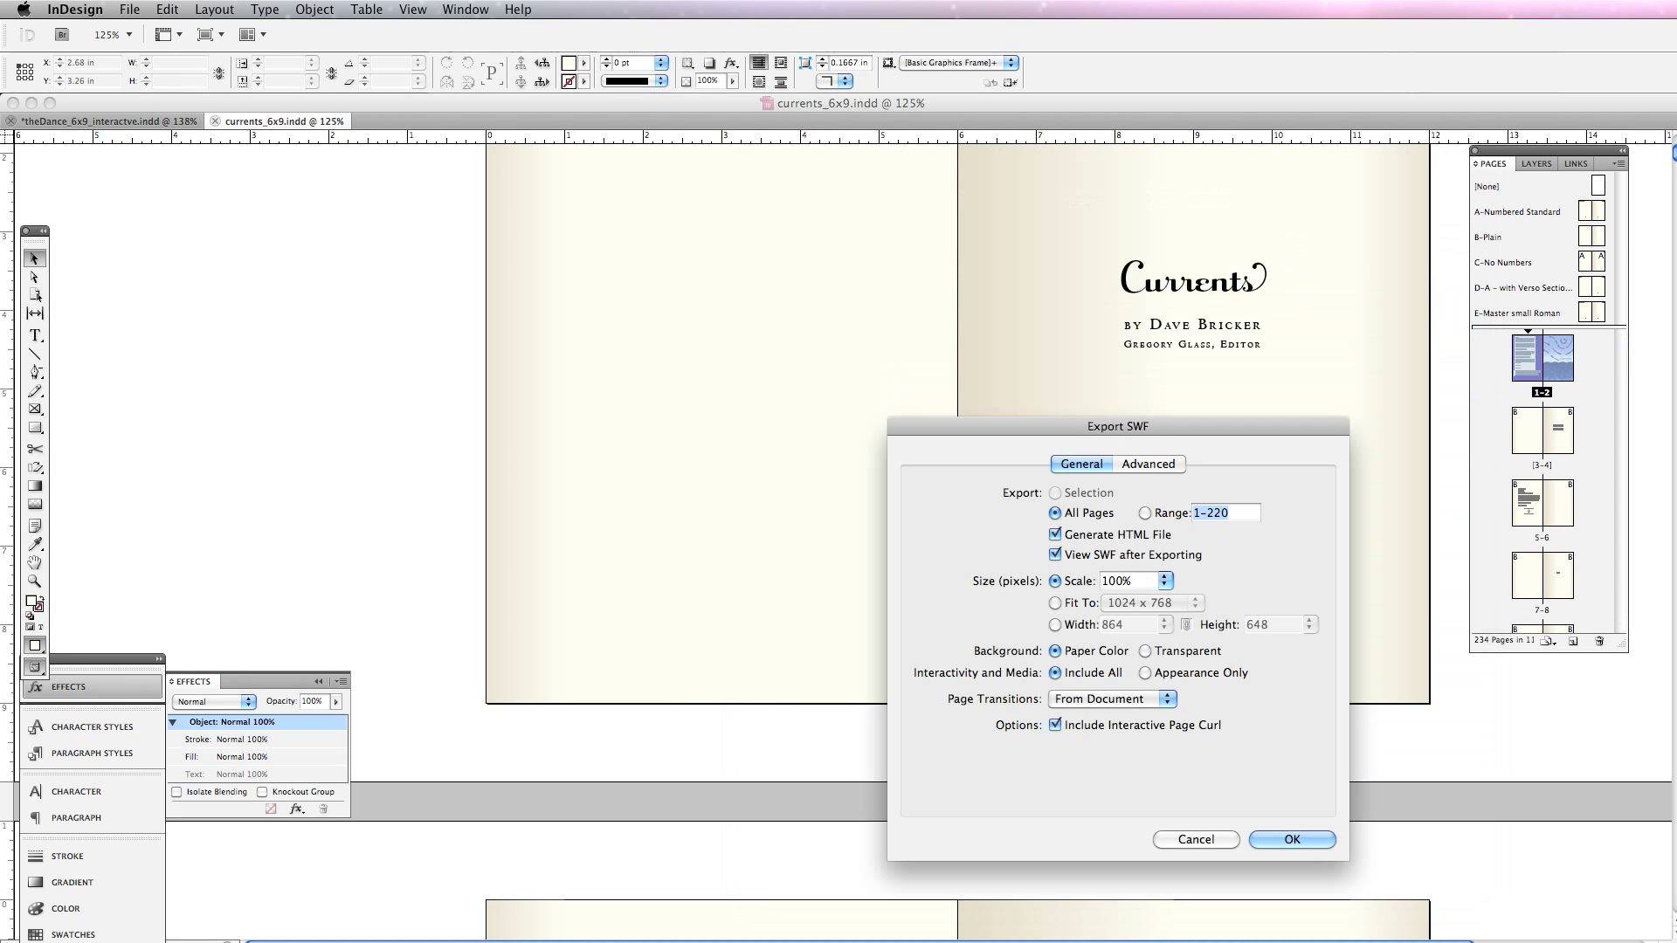
# Step: Export all pages to SWF with Flash Classic Text, JPEG (Lossy) compression, High JPEG quality and 144 ppi resolution
pyautogui.click(1148, 464)
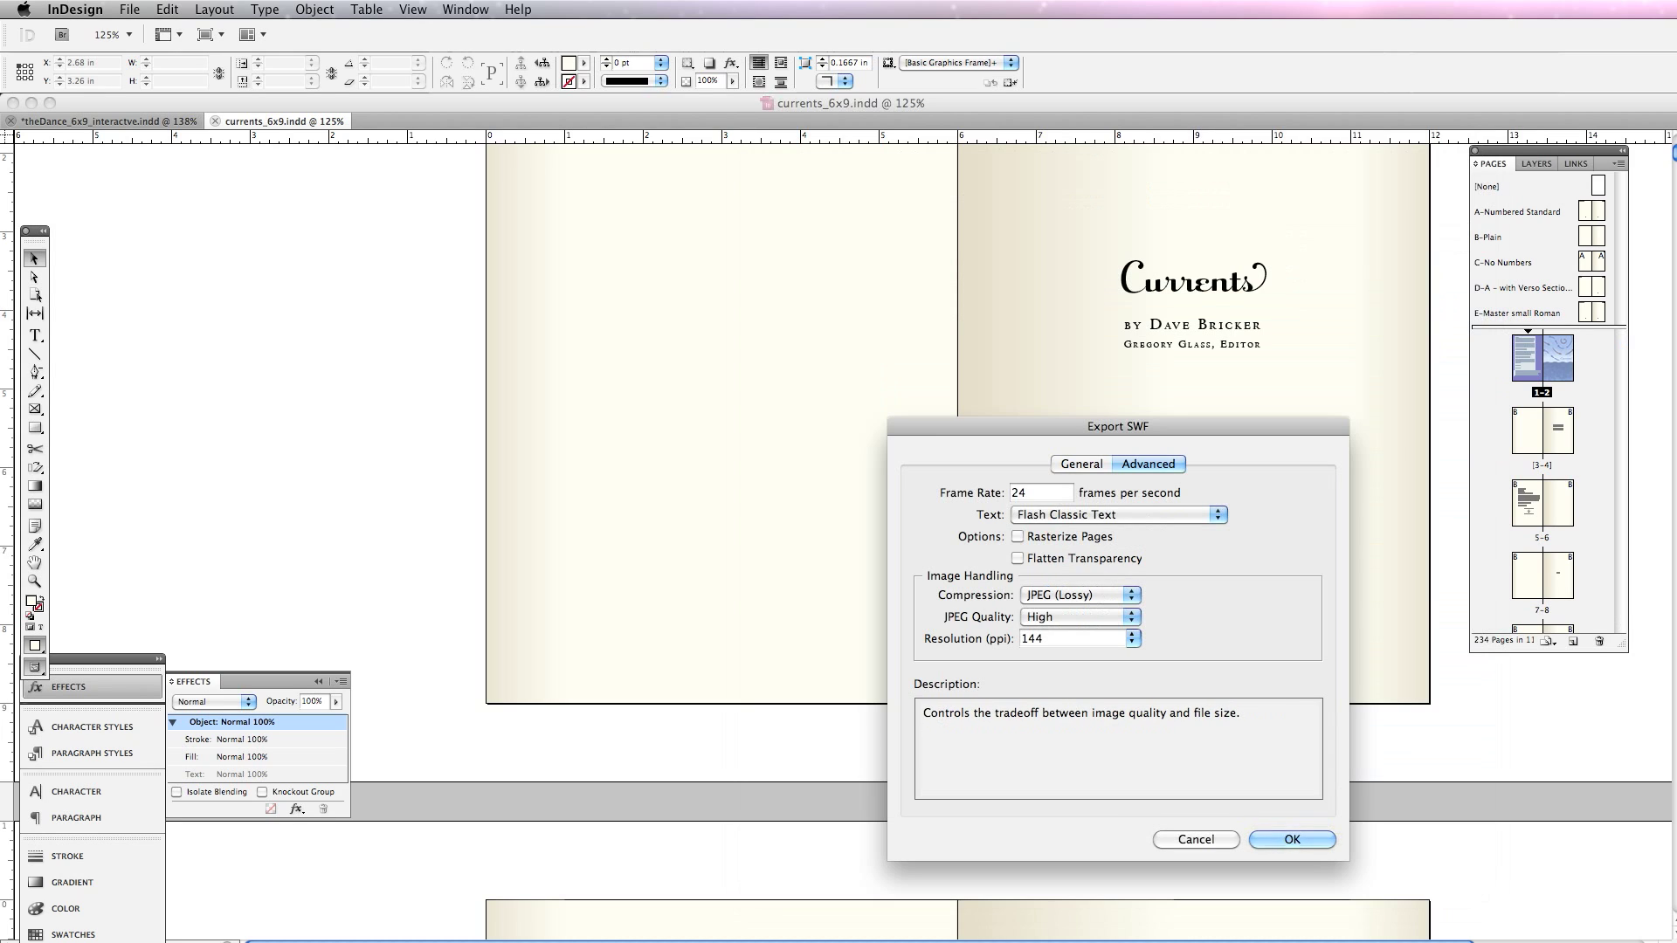
pyautogui.click(1080, 617)
pyautogui.click(1074, 617)
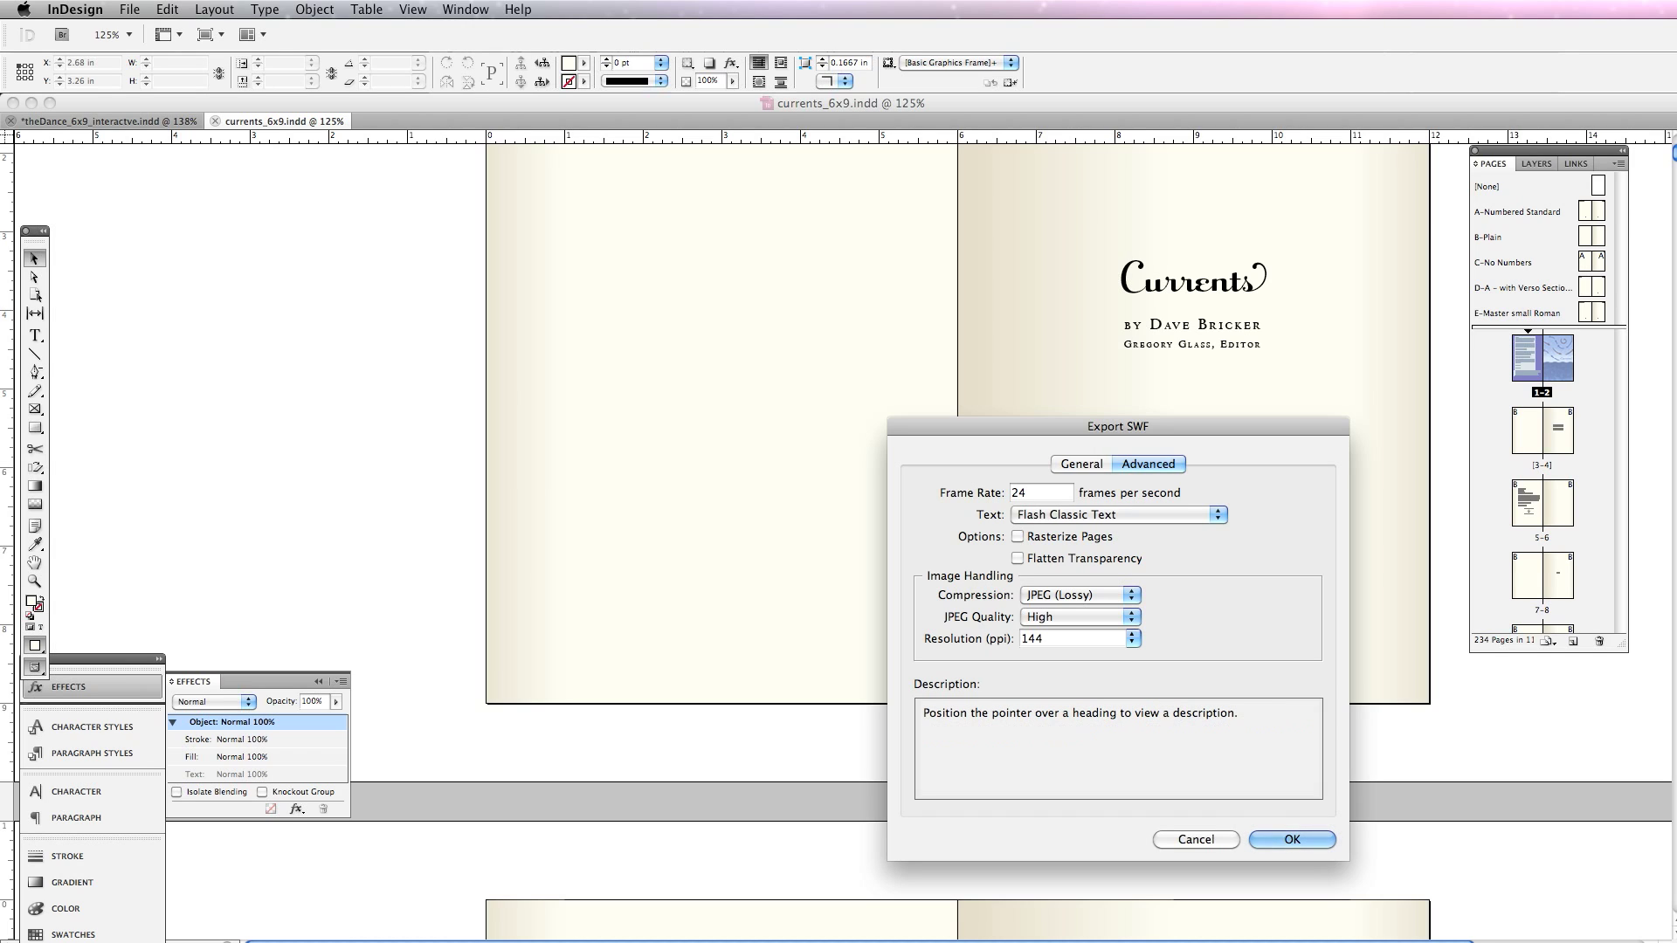
pyautogui.click(1119, 515)
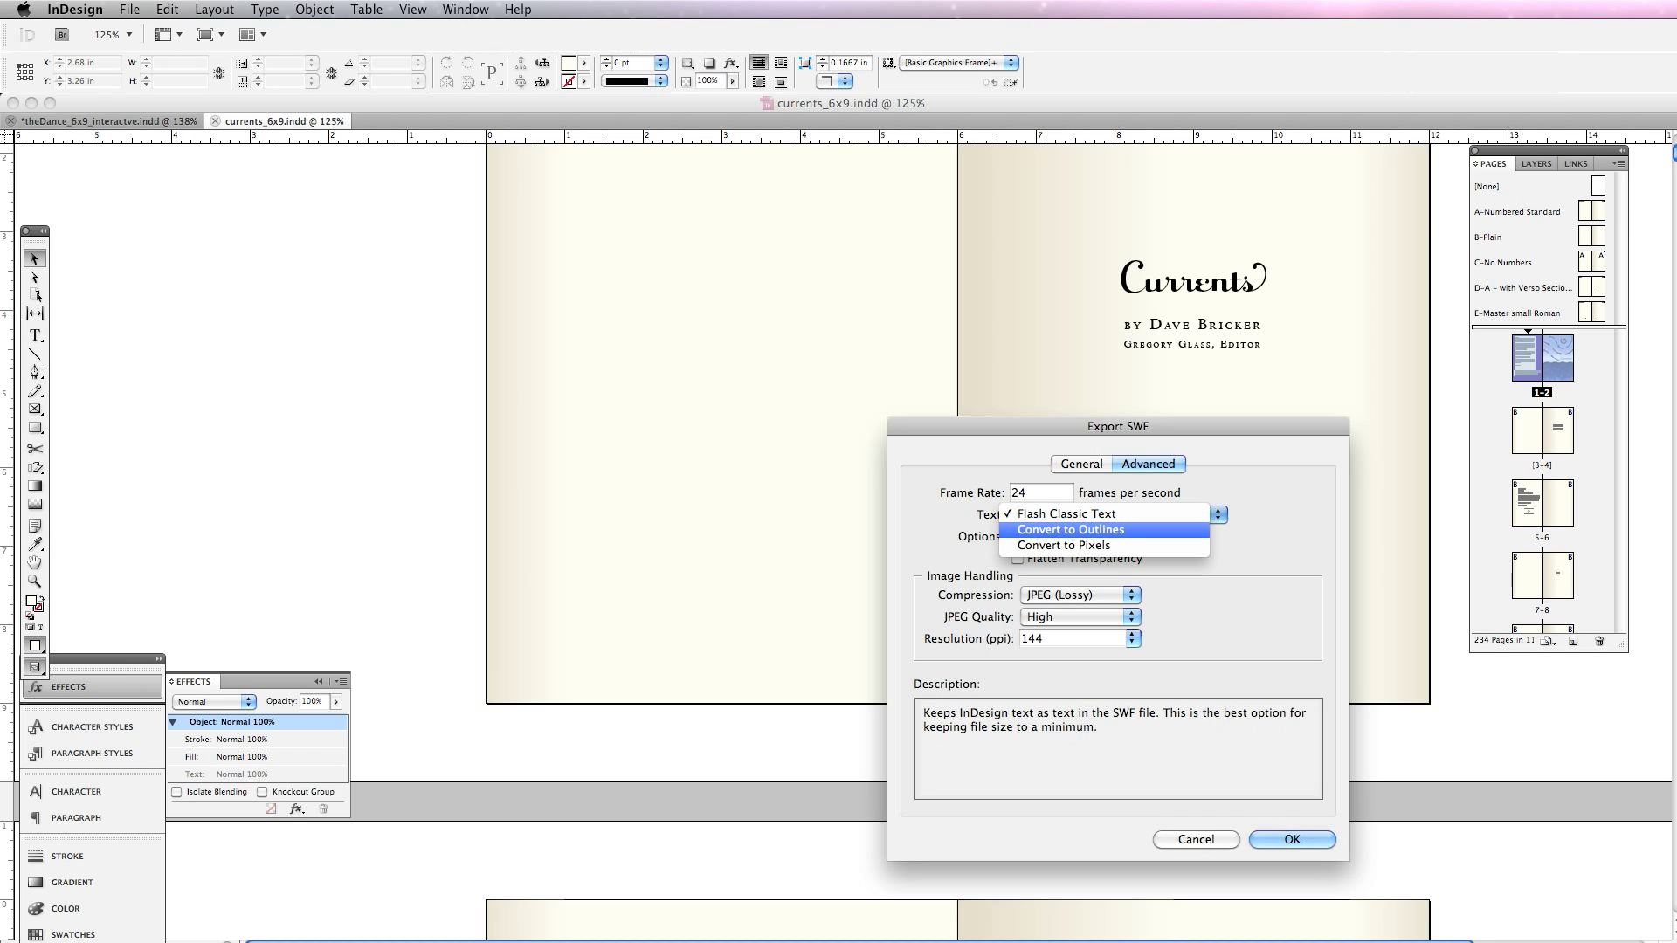
pyautogui.click(1066, 515)
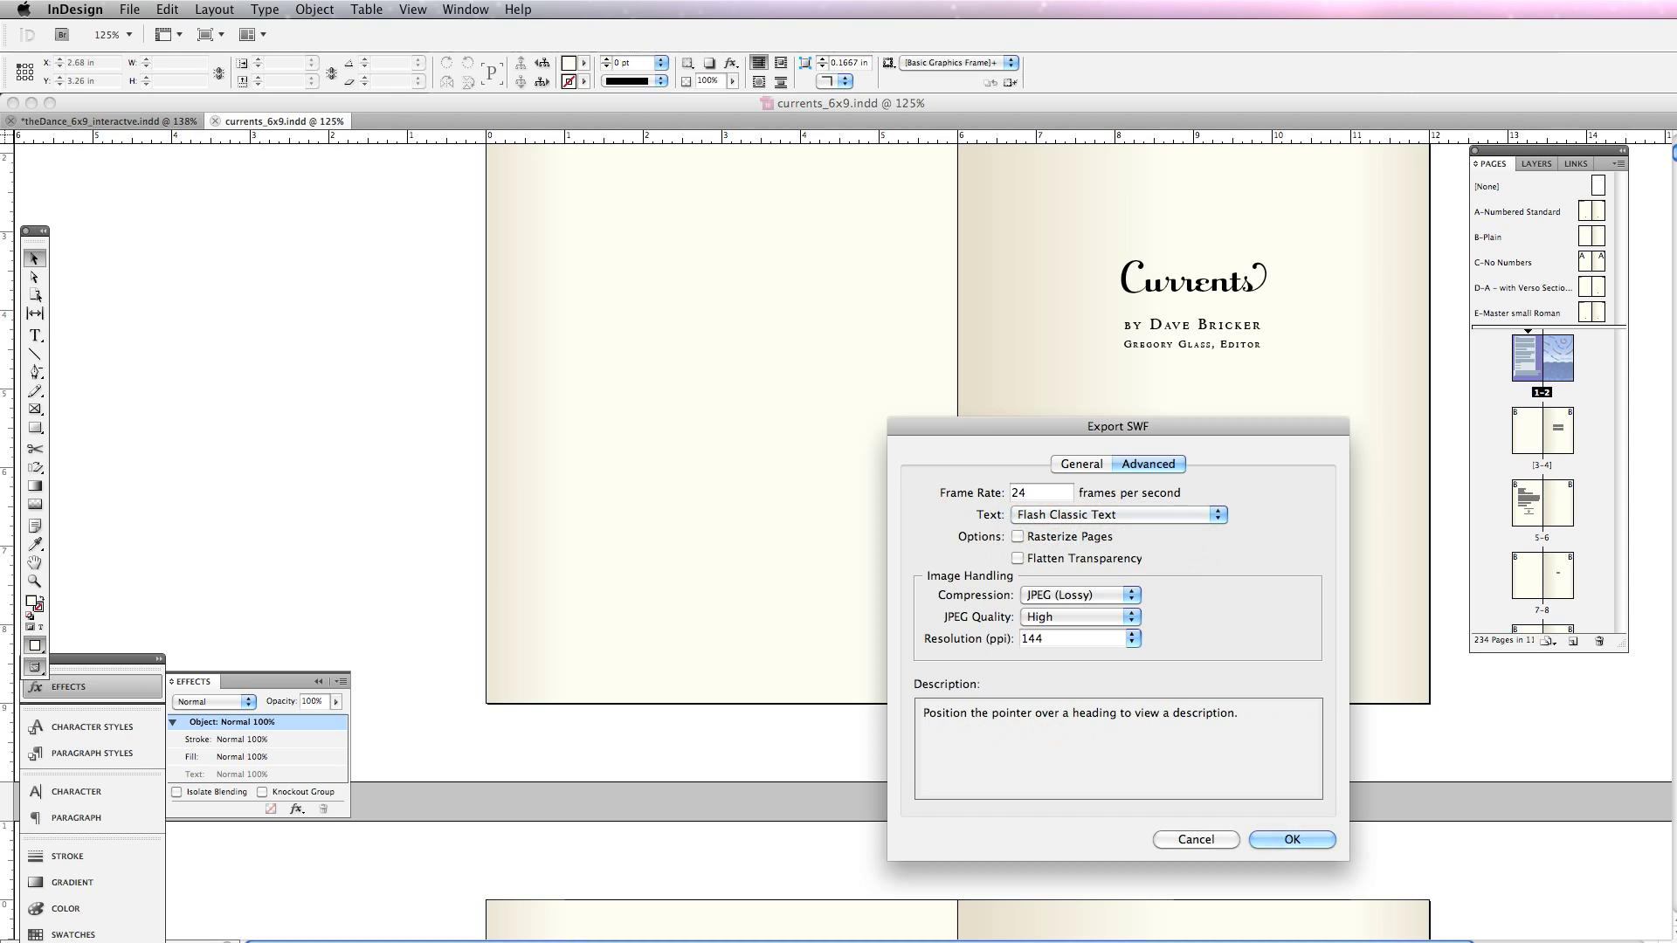
pyautogui.press('Return')
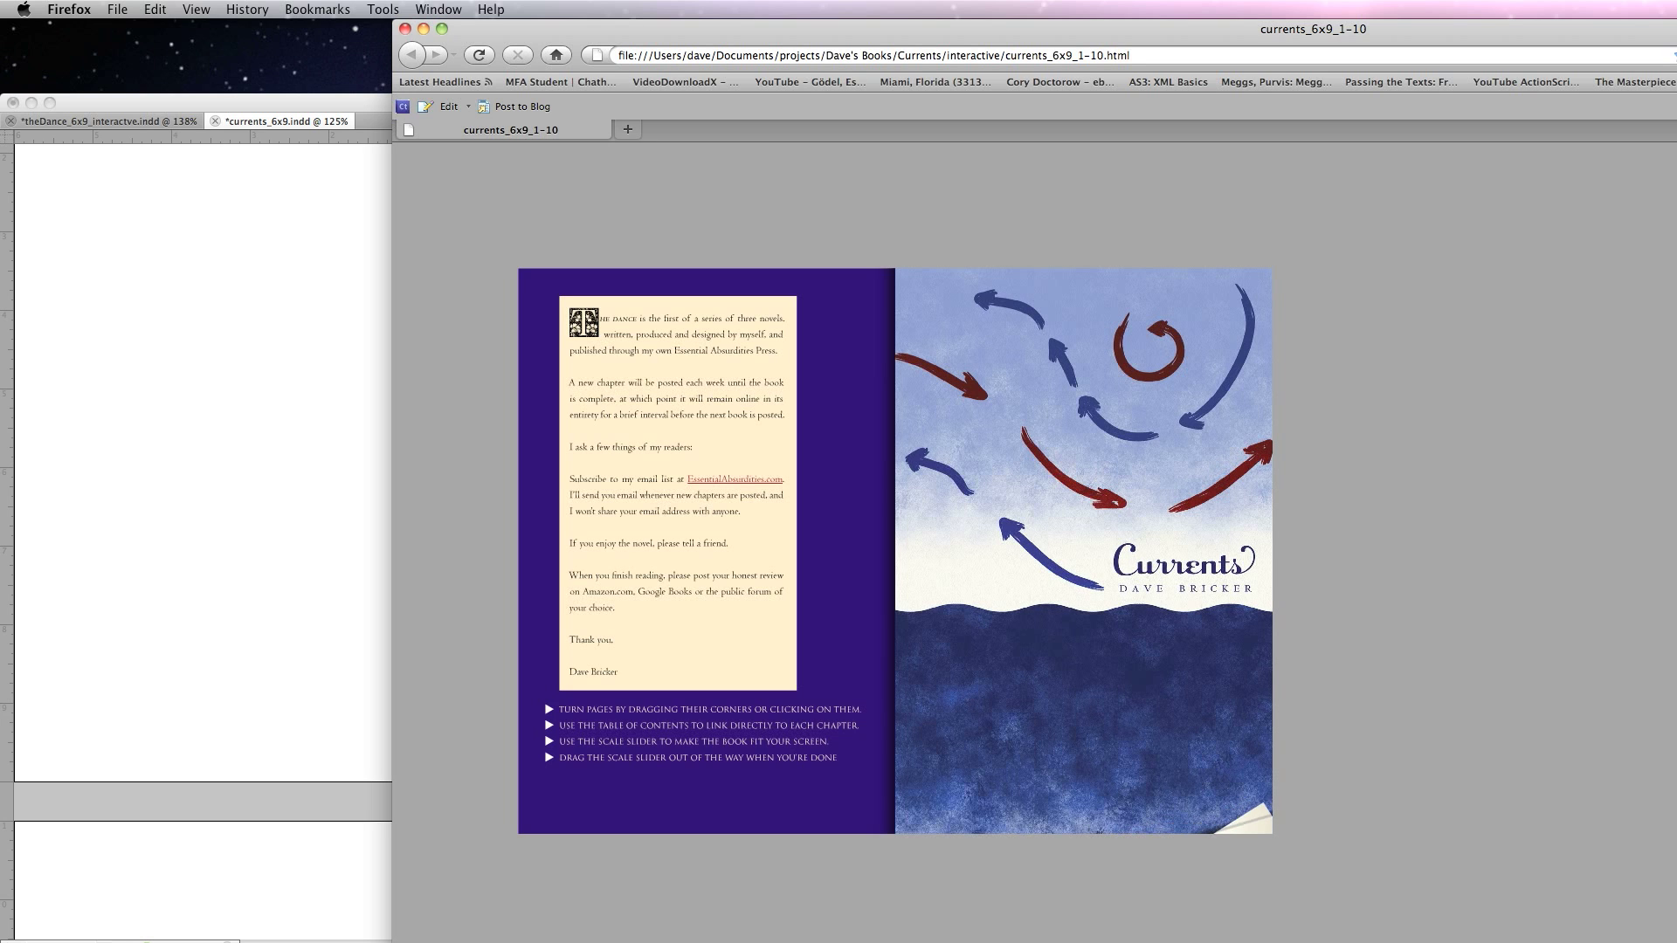
# Step: Check the exported flip book in Firefox by turning from the front cover and from the closing promotional spread to the Colophon
pyautogui.click(1247, 815)
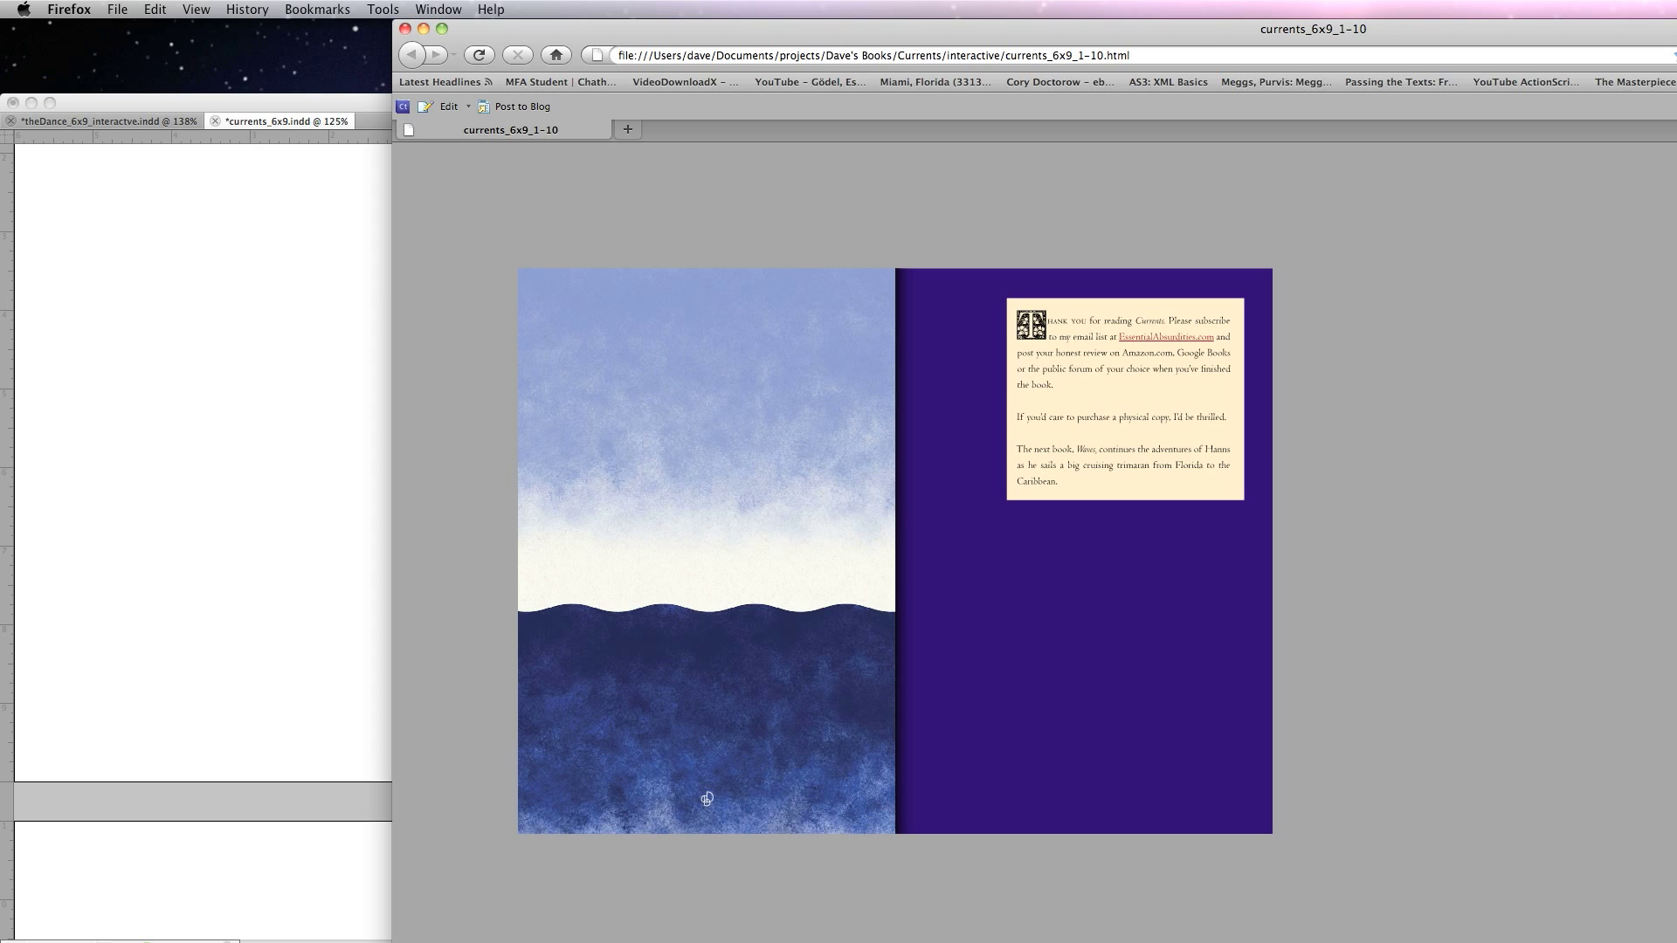
pyautogui.click(707, 799)
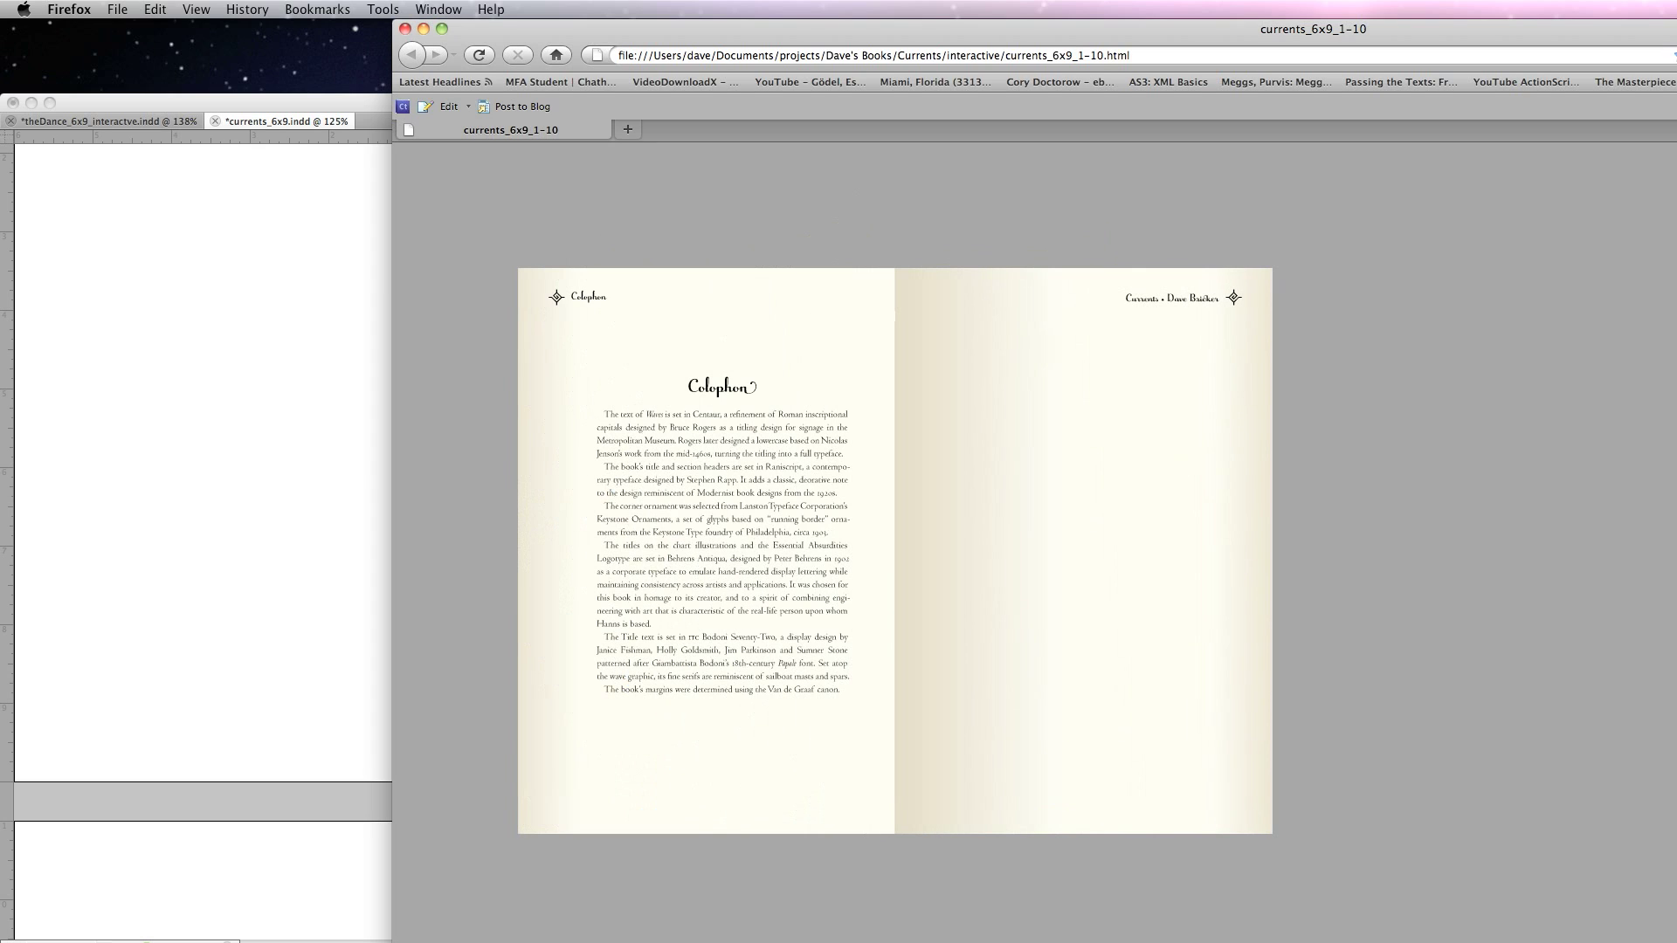